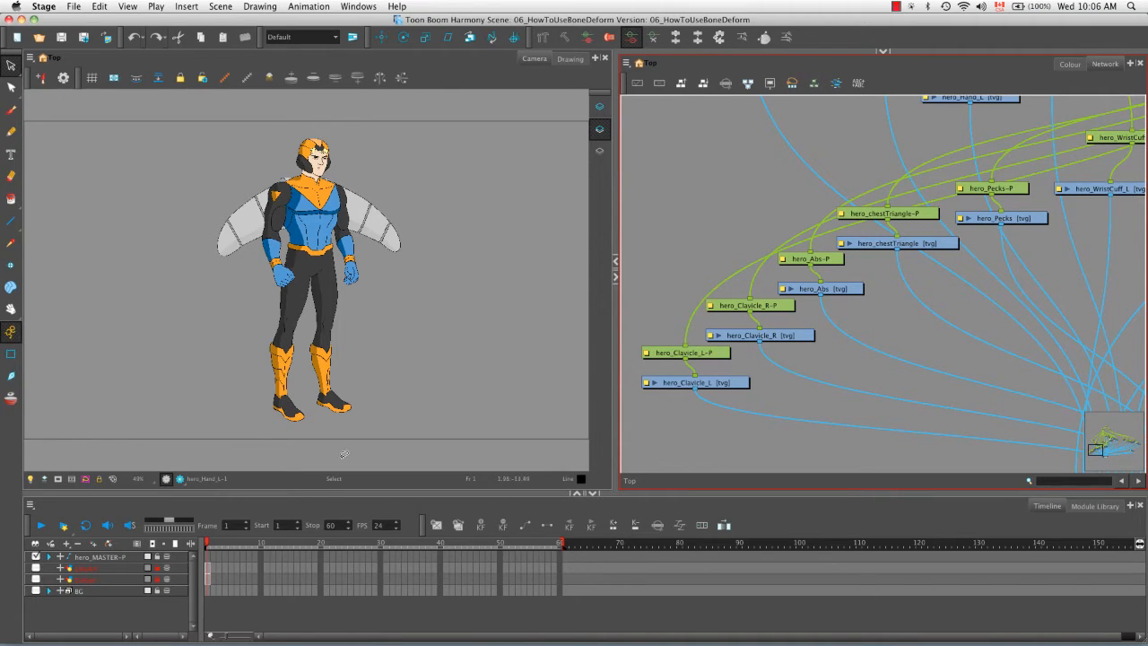
- Extend the exposure of the hero_MASTER-P layer from frame 1 to frame 60, overwriting the existing cells
click(207, 544)
drag(207, 545, 207, 544)
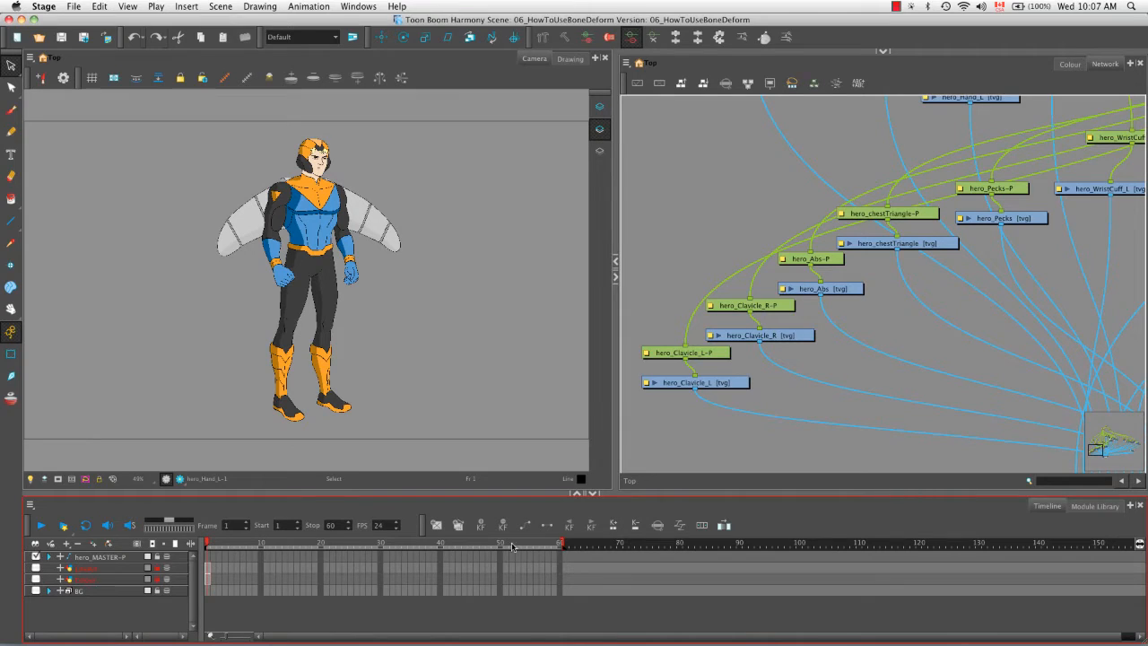
click(209, 560)
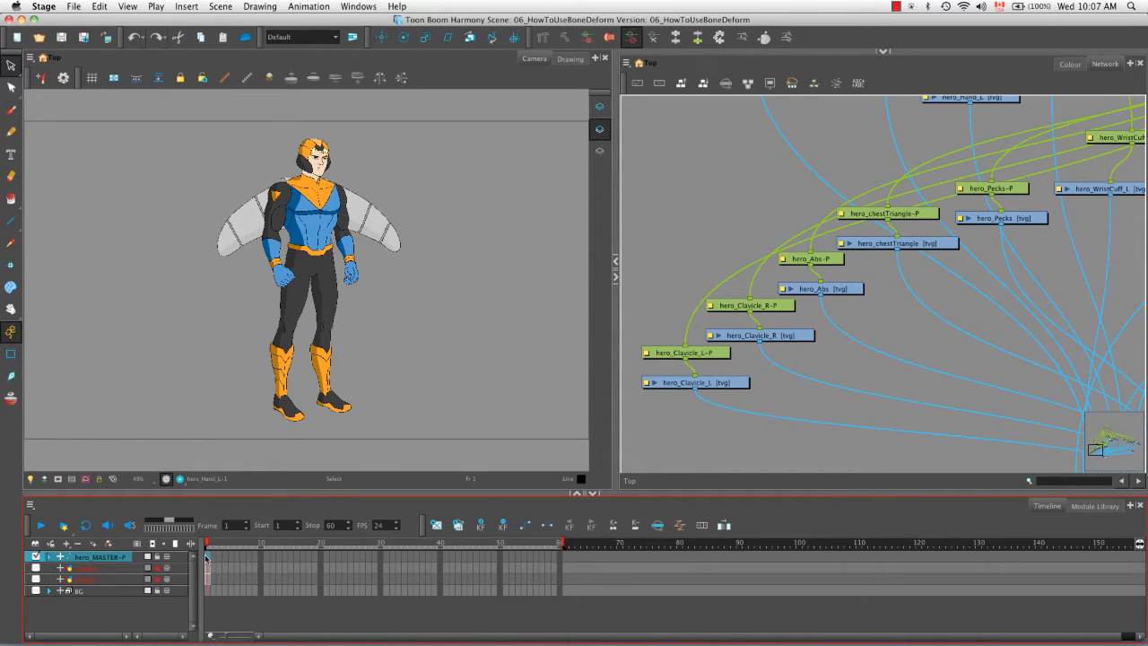
right_click(209, 560)
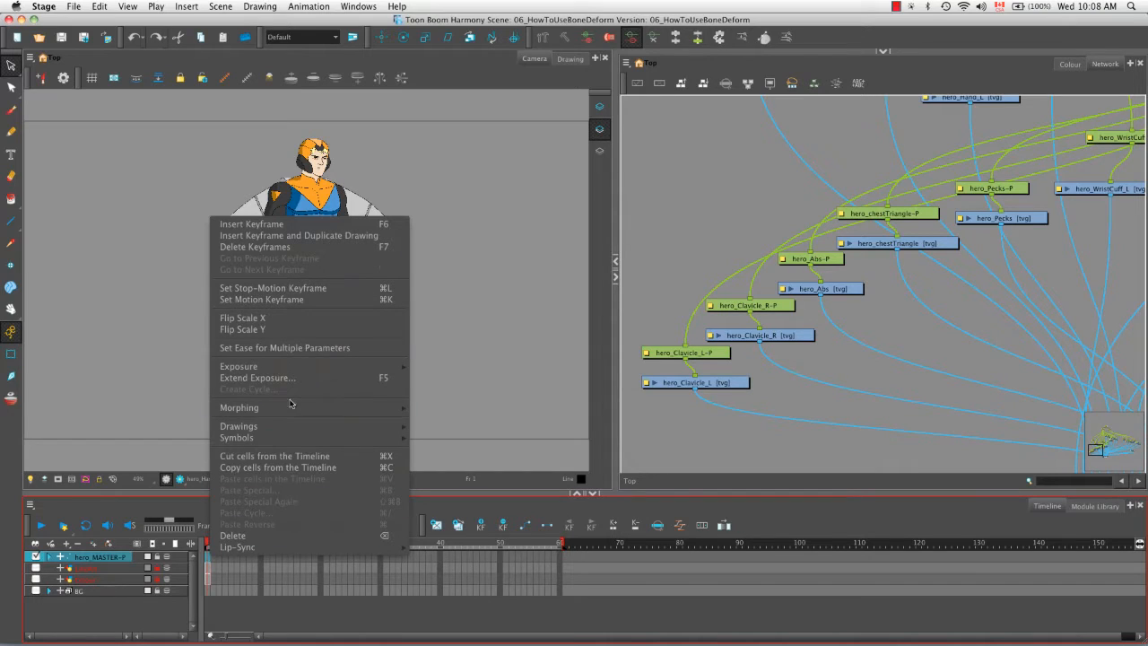
click(358, 382)
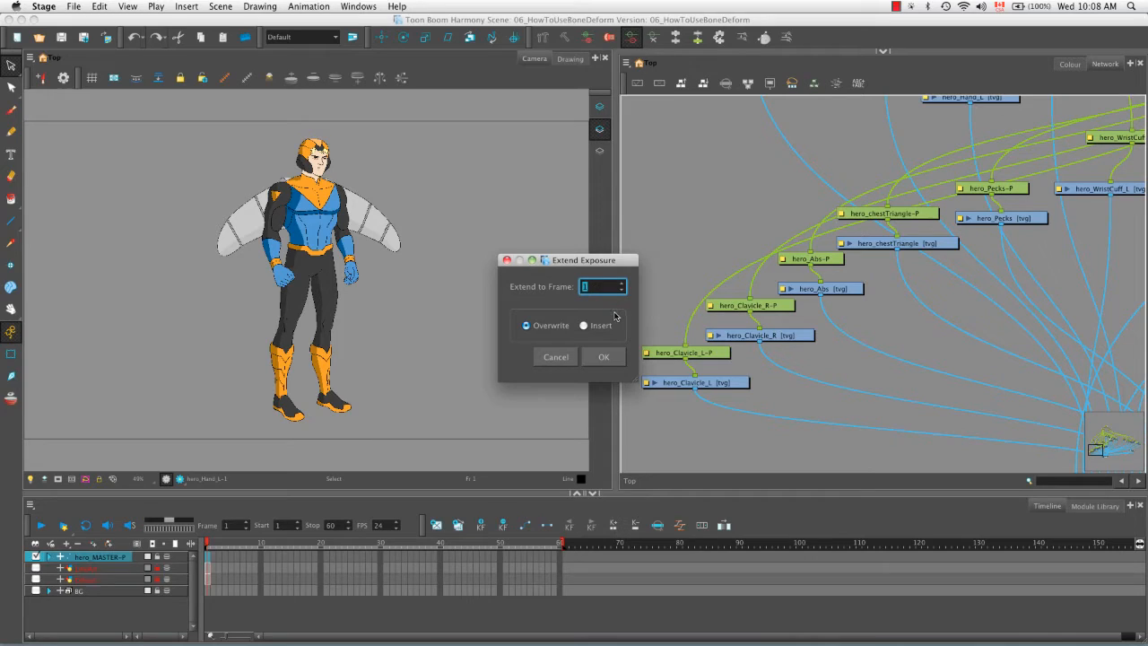
text(60)
click(606, 357)
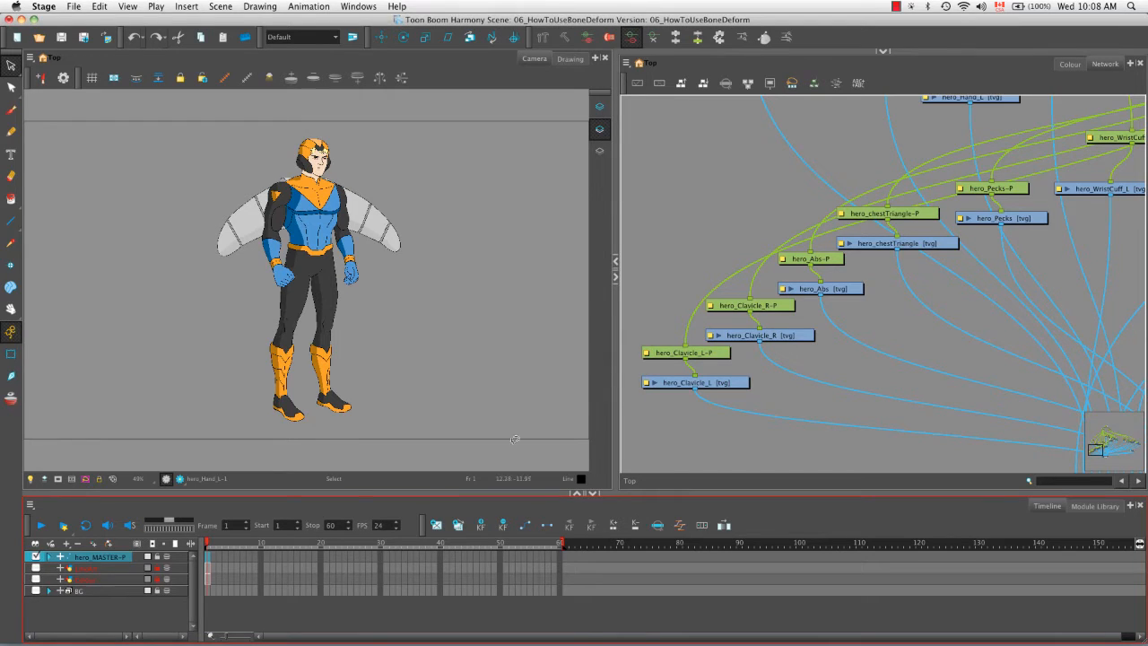
- Expand the hero_MASTER-P hierarchy to check the exposure of its child layers, and collapse it again
click(51, 557)
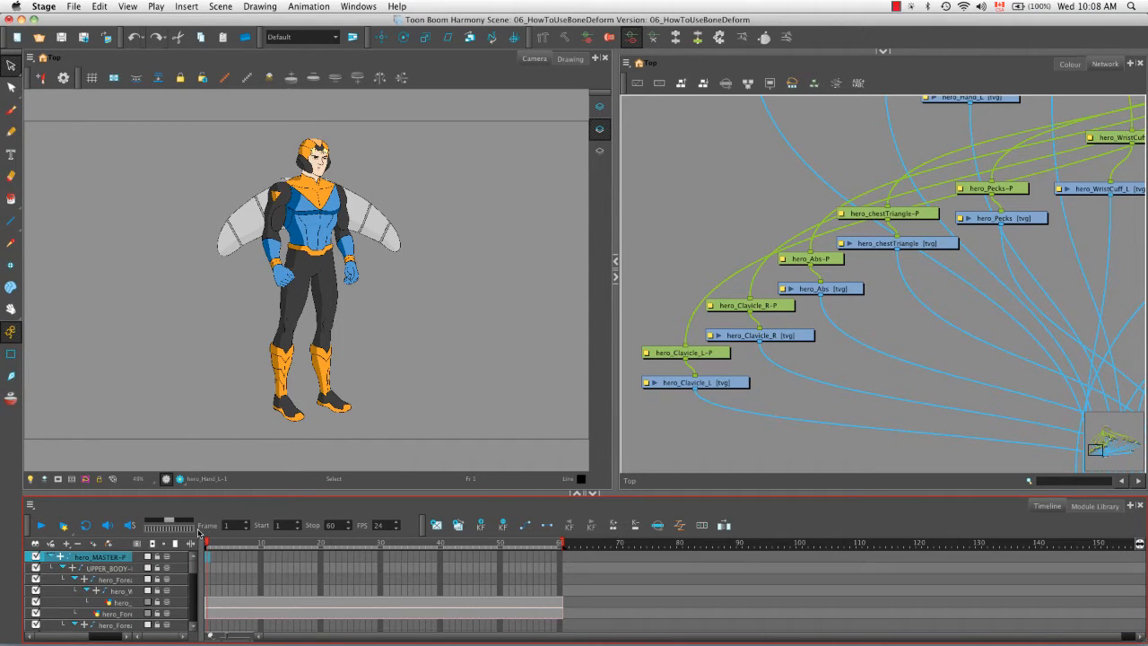
mouse_move(208, 544)
mouse_down()
mouse_move(522, 546)
mouse_move(189, 543)
mouse_up()
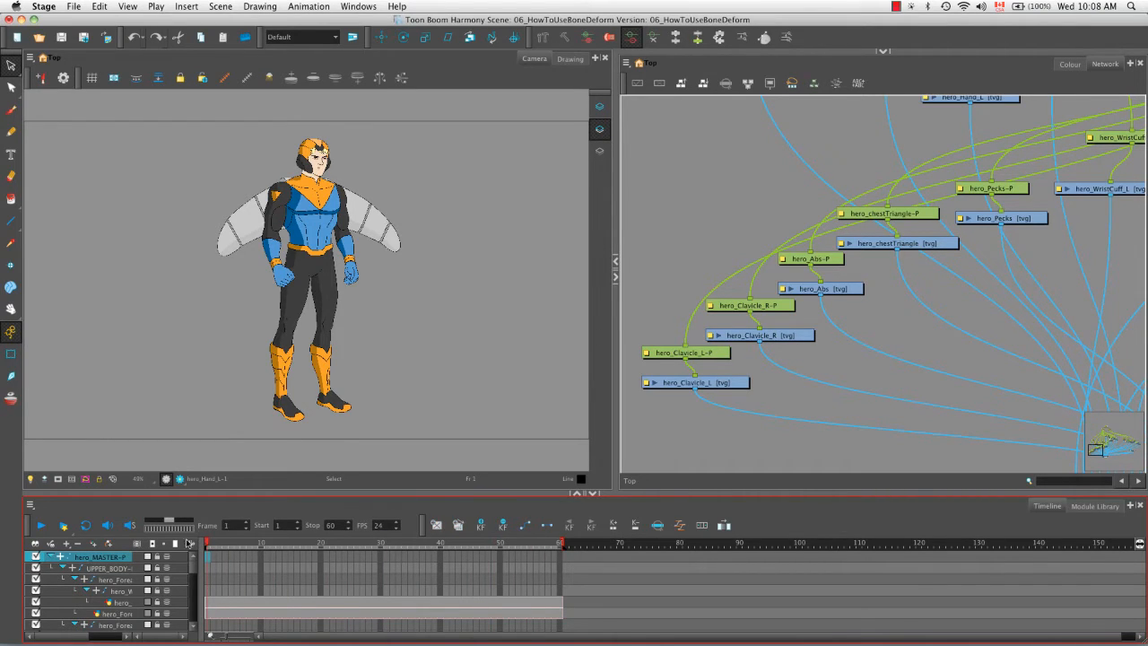
click(68, 557)
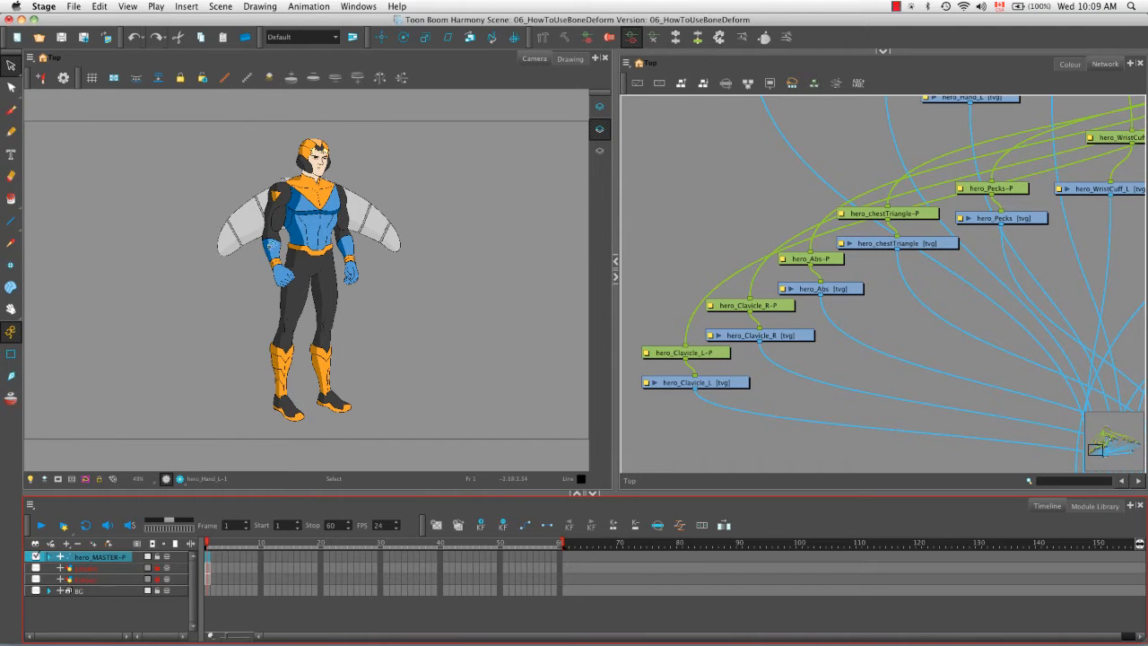
- Examine the hero's head, torso, arms and wings up close in the camera view
click(392, 320)
key(2)
key(2)
key(2)
key(2)
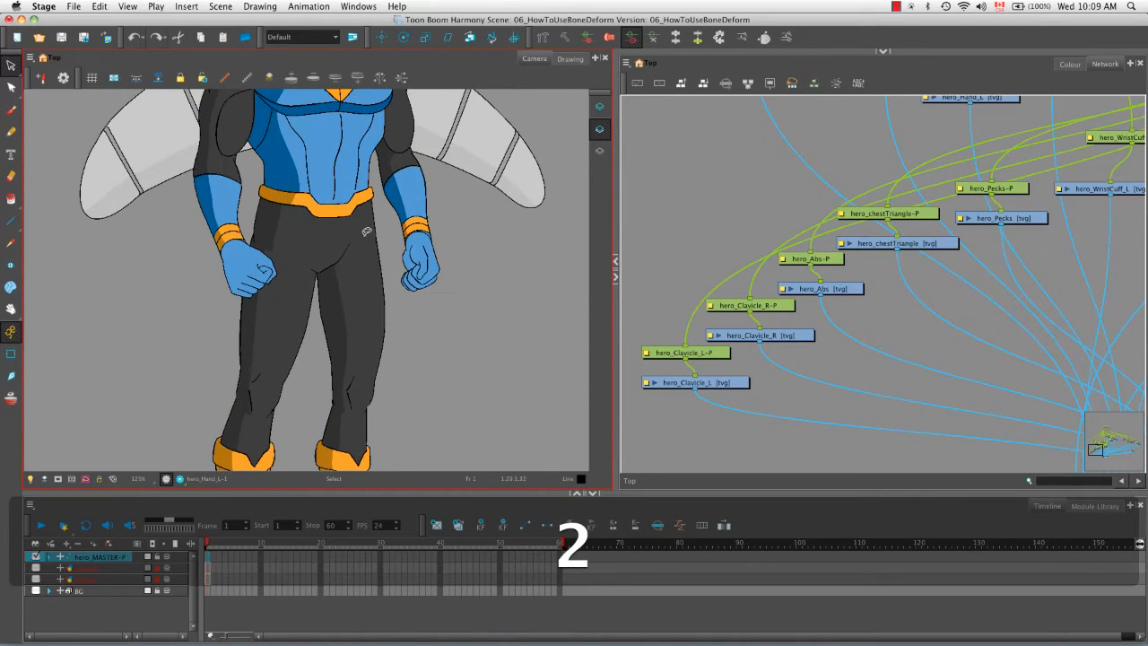
key(space)
drag(366, 232, 364, 378)
drag(389, 277, 358, 309)
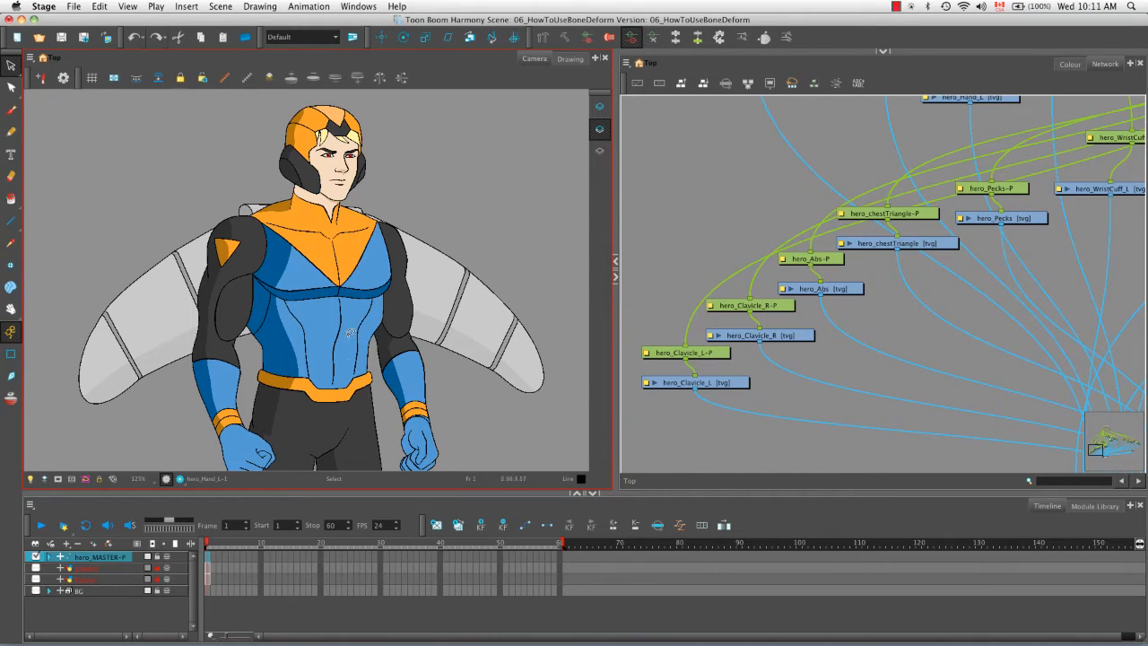
- Inspect the isolated drawings of hero_Clavicle_L, hero_Clavicle_R and hero_Abs one after another
click(570, 59)
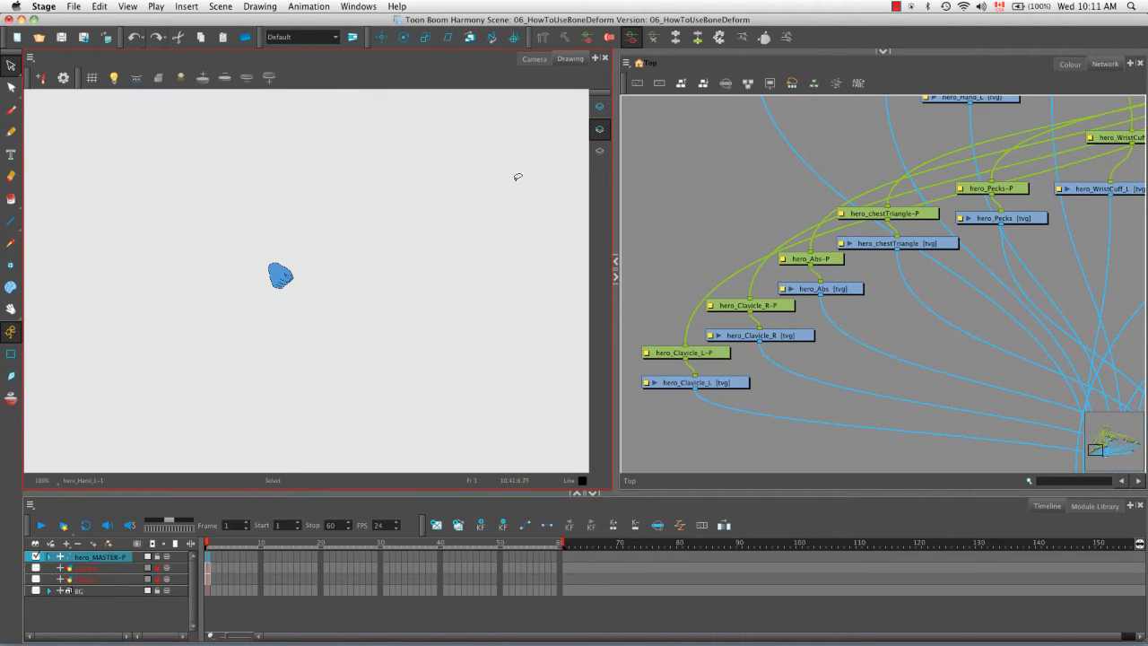
click(723, 384)
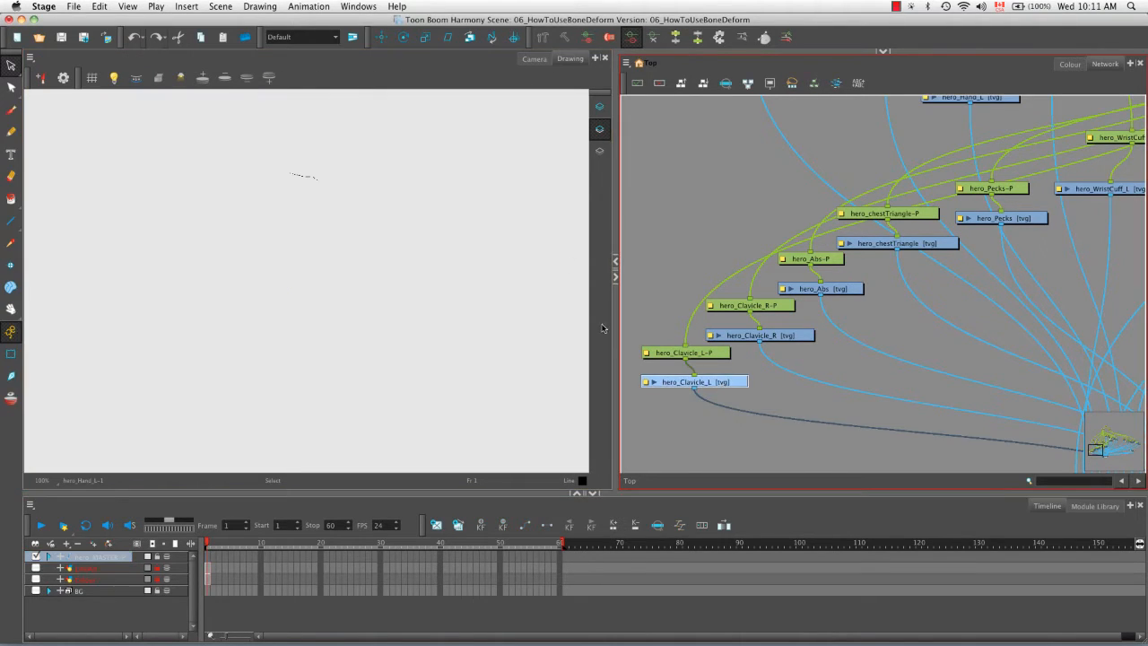
key(2)
mouse_move(356, 167)
mouse_down()
mouse_move(380, 251)
mouse_move(334, 291)
mouse_up()
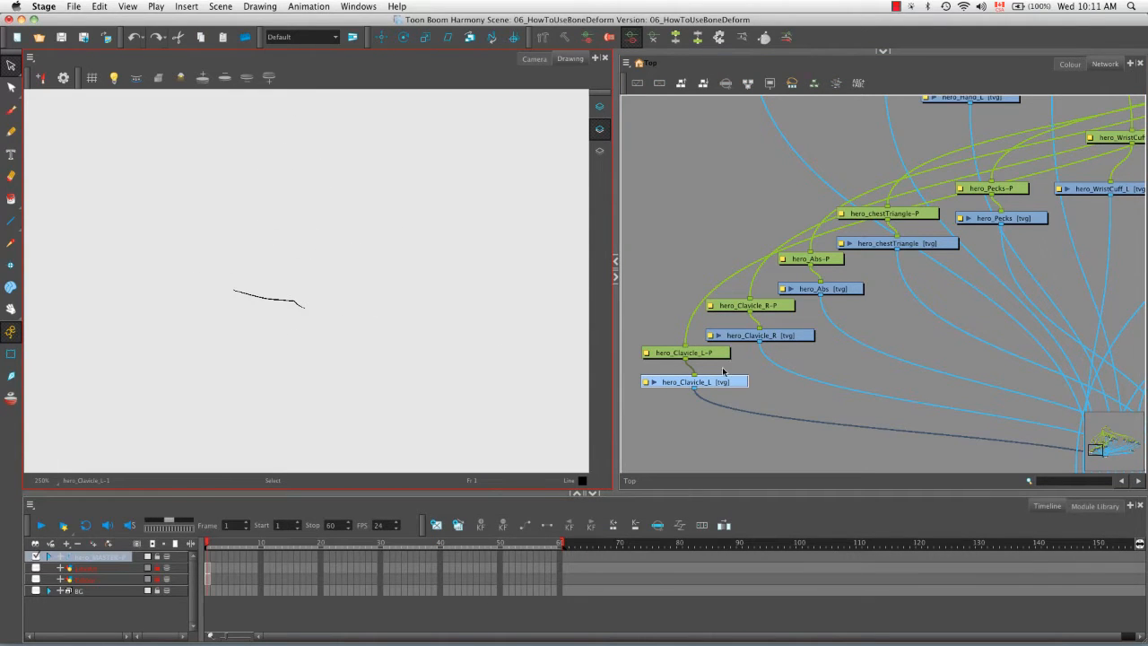
click(775, 337)
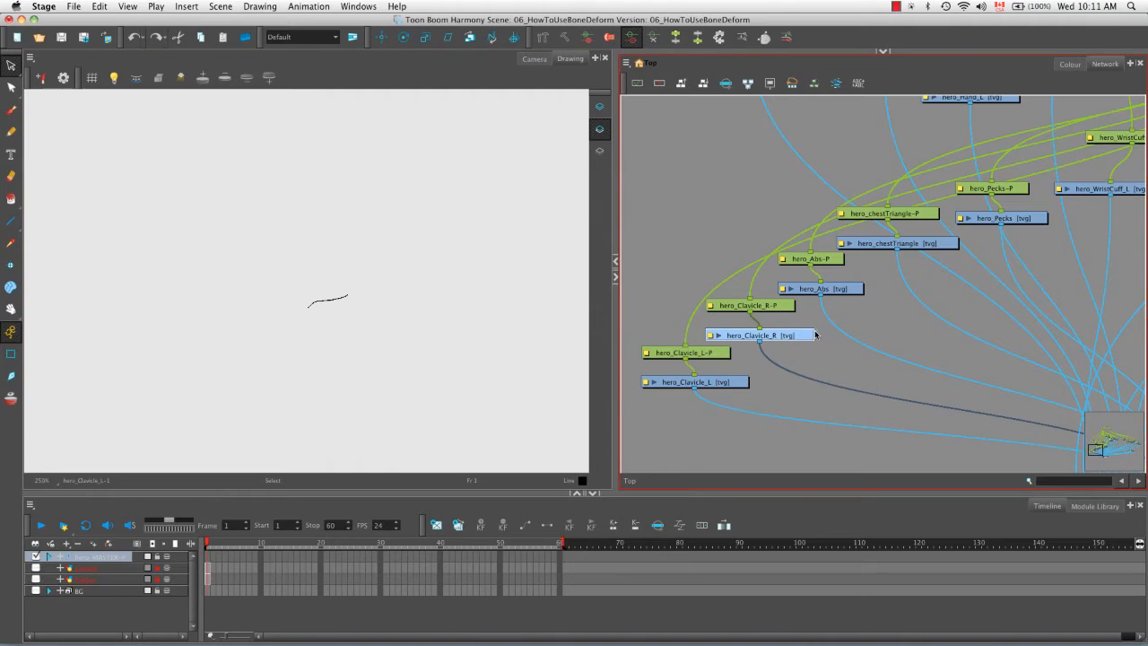
click(821, 288)
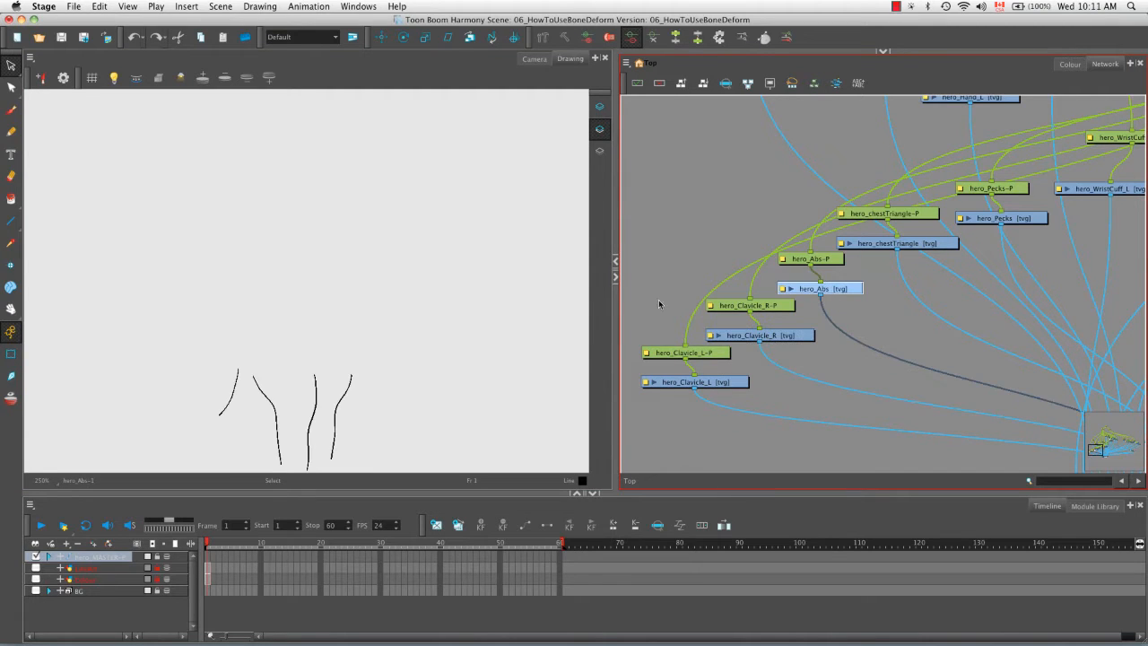
drag(433, 347, 433, 298)
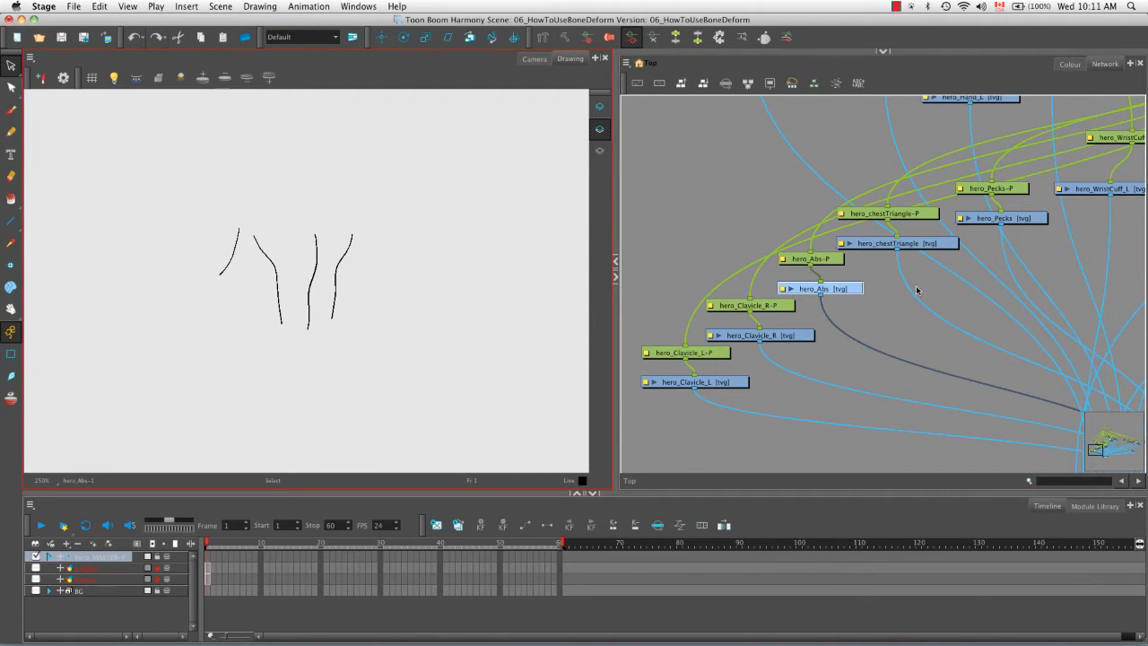
- Inspect the isolated drawings of hero_chestTriangle, hero_Pecks, hero_WristCuff_L and hero_LArmTriangle
click(925, 246)
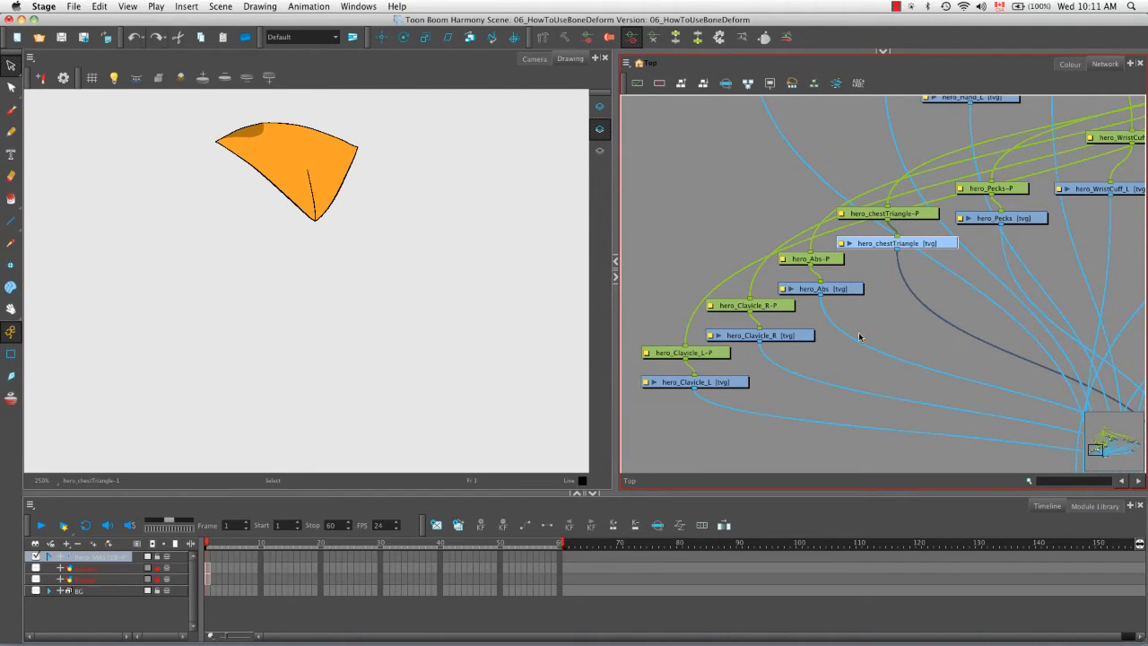
click(990, 218)
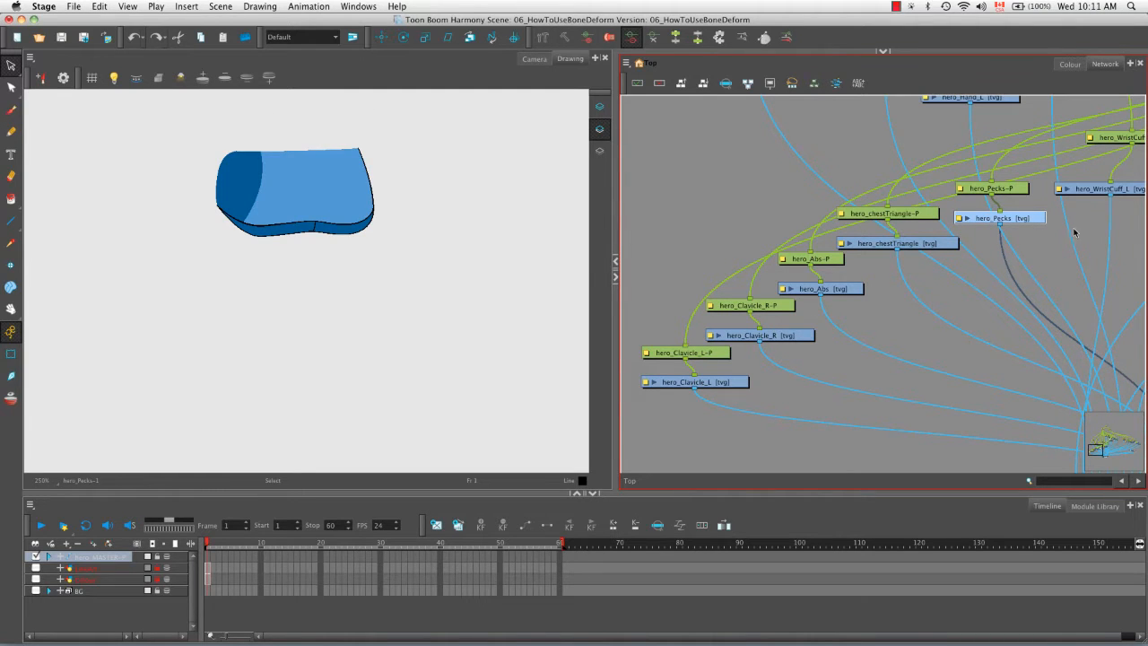
key(space)
drag(1030, 244, 892, 269)
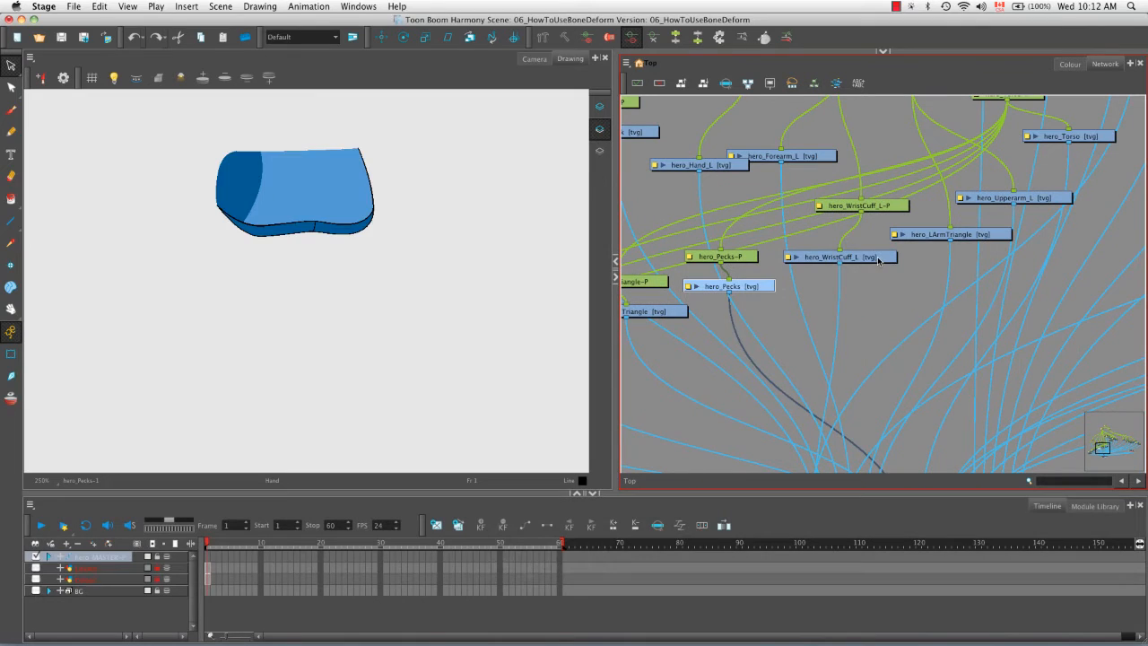
click(880, 258)
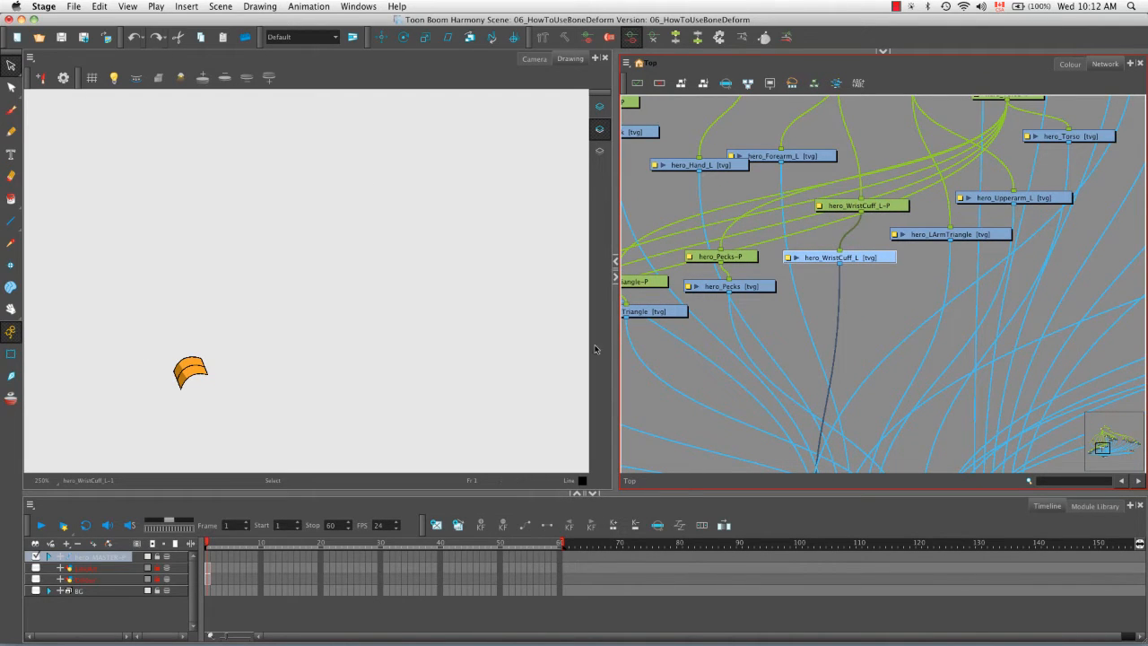
click(985, 237)
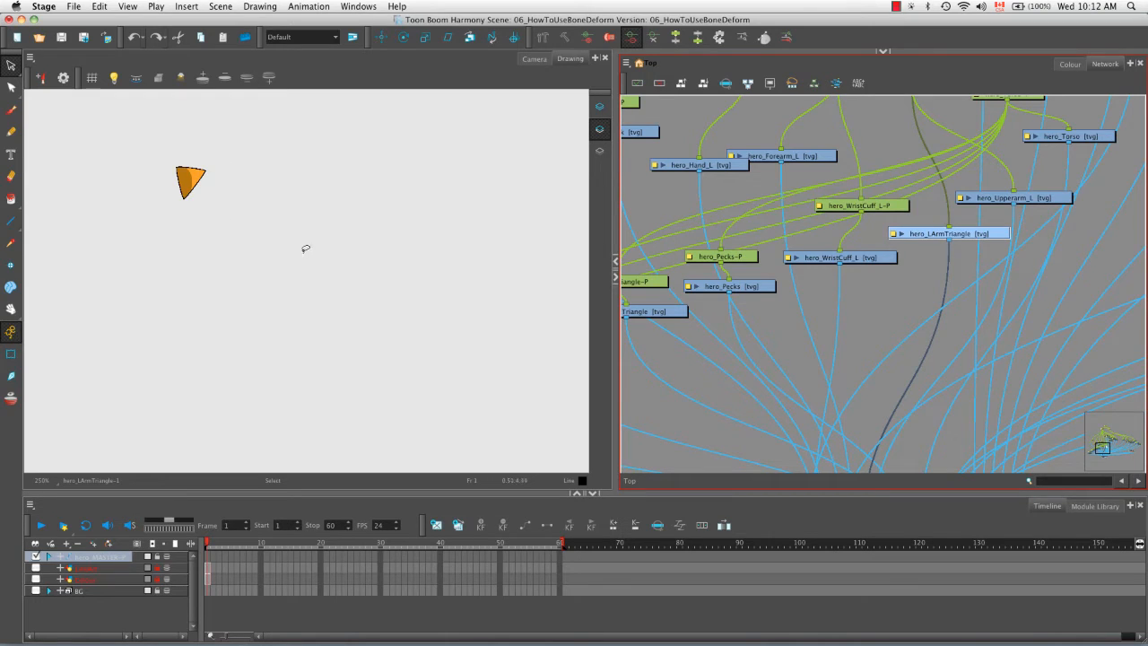
- Show the strokes of the hero_Abs drawing, and select its middle abdominal line on the character in the camera view
click(536, 63)
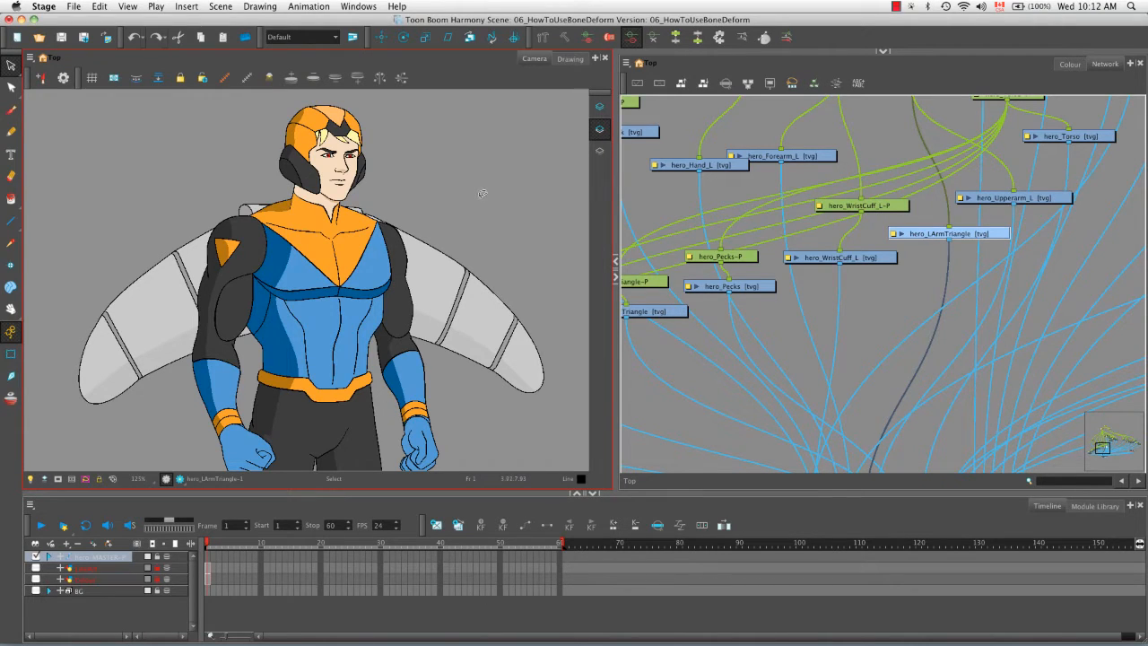
click(692, 385)
key(space)
drag(721, 353, 769, 343)
drag(868, 263, 801, 289)
click(802, 285)
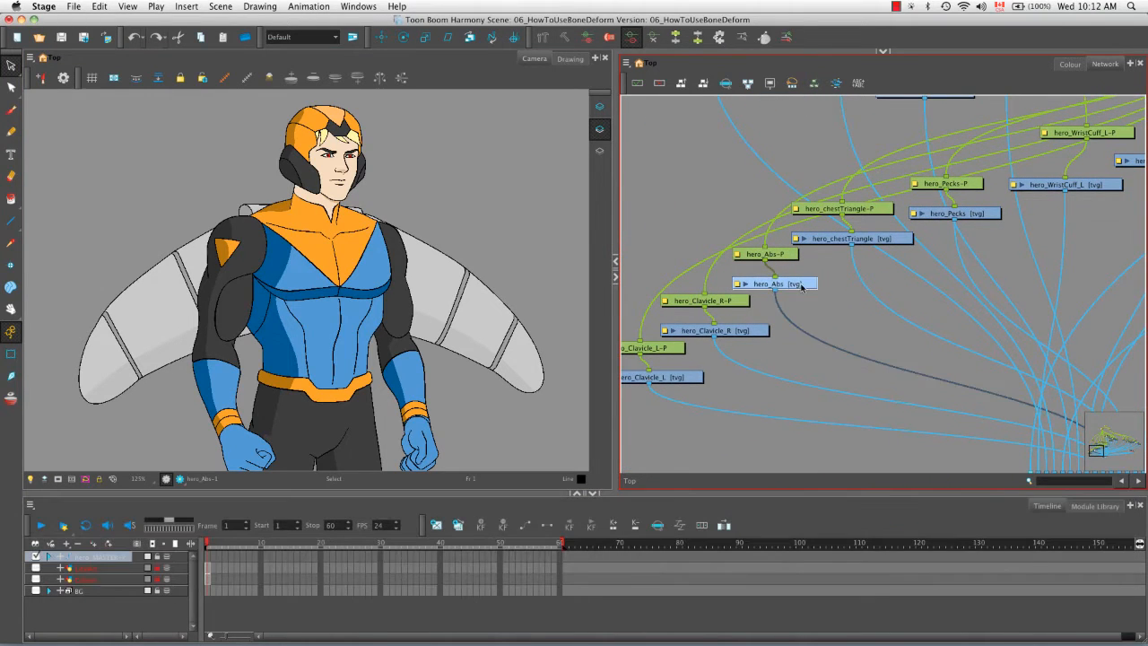
click(569, 60)
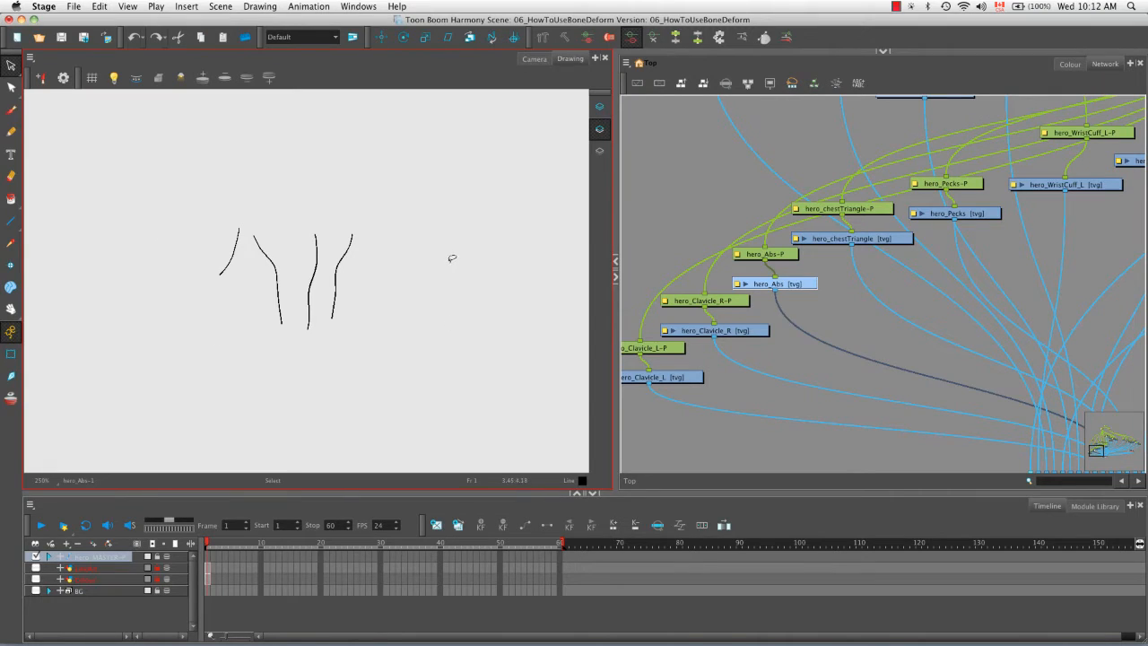
key(k)
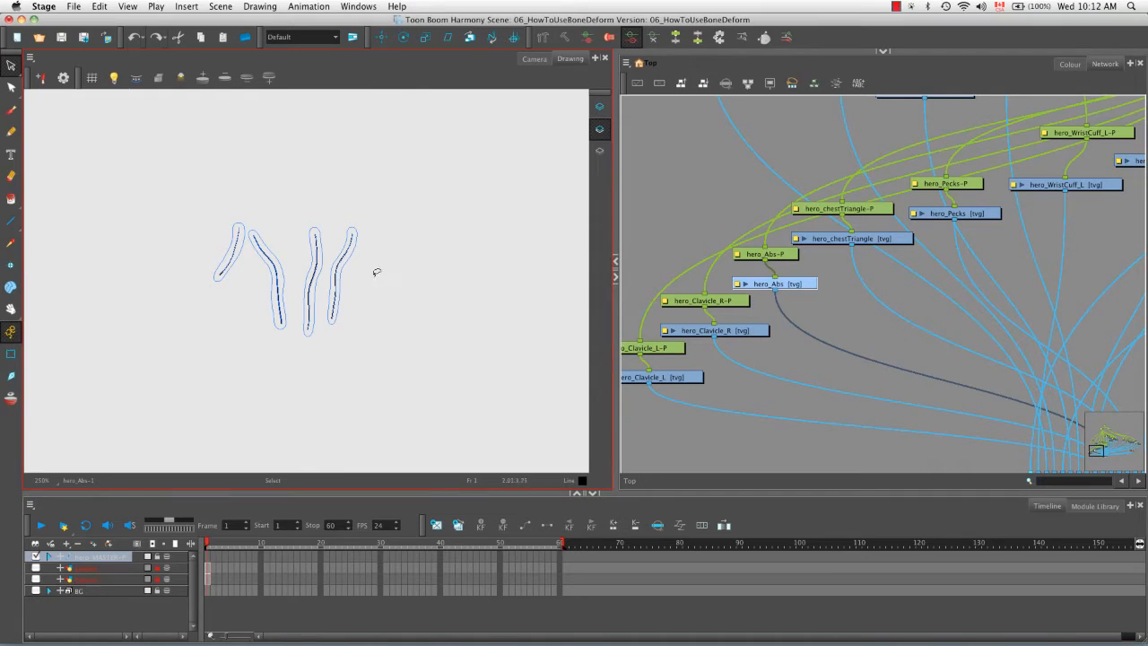
click(534, 59)
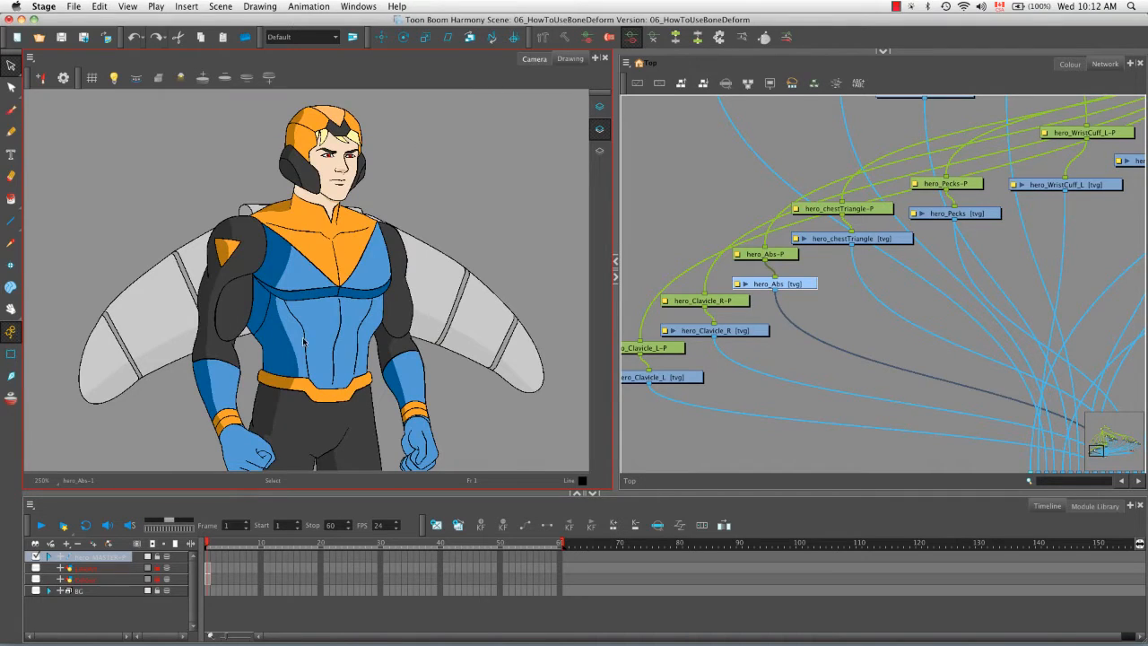
click(337, 336)
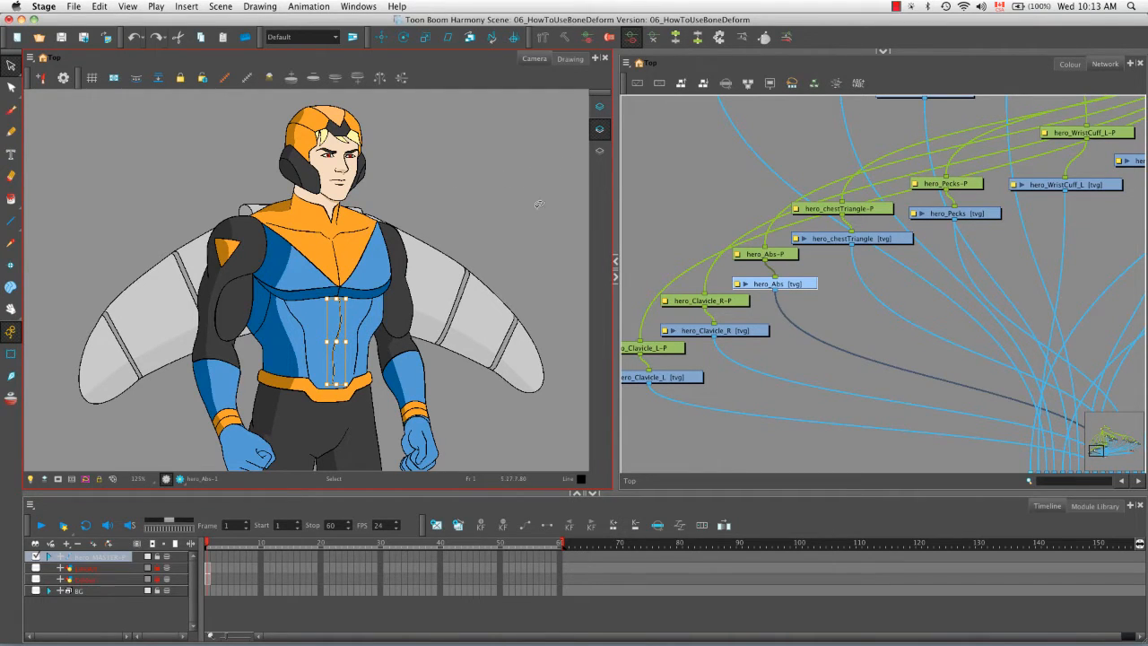
- Open the hero_Clavicle_L drawing on its own with the clavicle line centred for editing
click(669, 379)
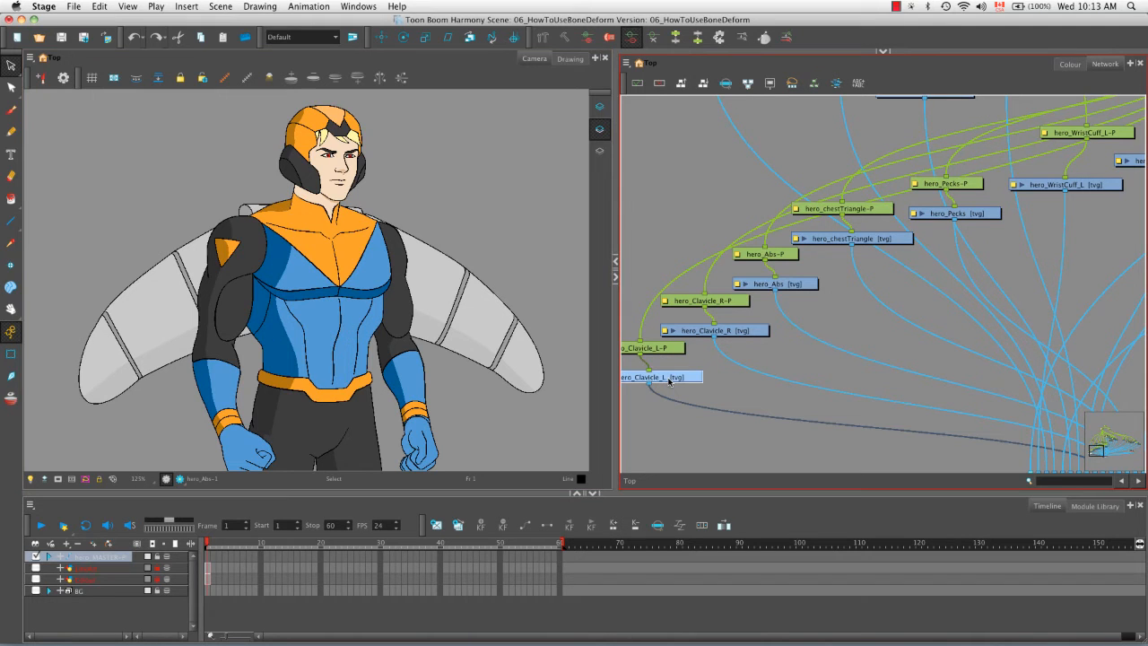
click(562, 61)
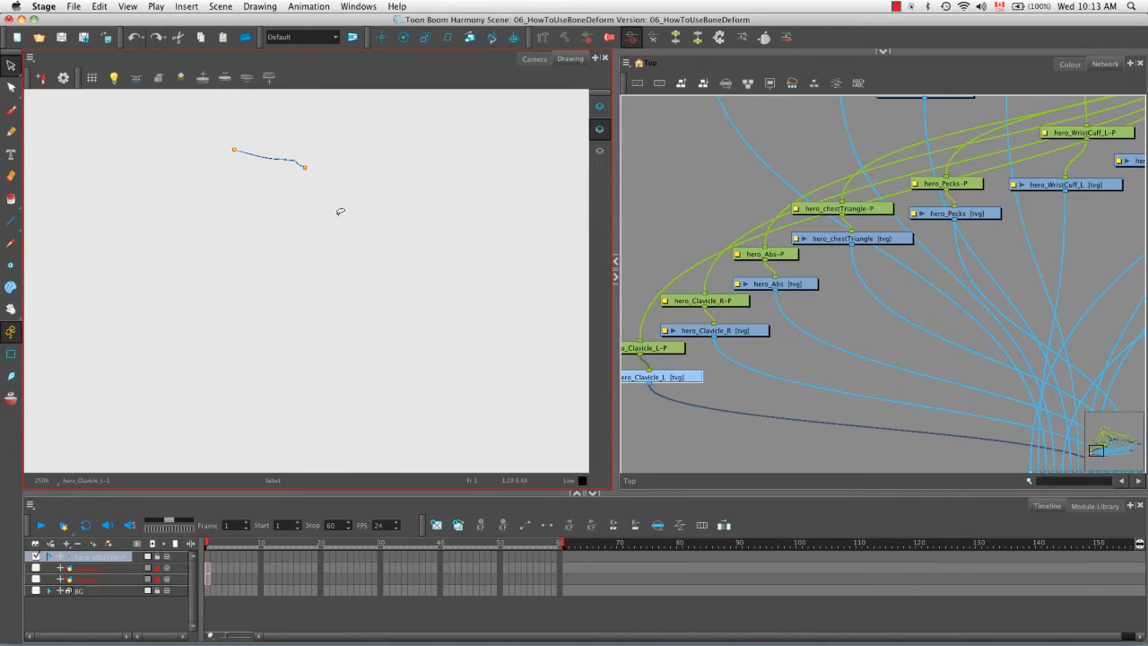
key(space)
mouse_move(349, 210)
mouse_down()
mouse_move(360, 287)
mouse_move(384, 310)
mouse_up()
- Make Ghost from the Superhero_palette the current colour, and check its hue and alpha values in the colour picker
click(1070, 65)
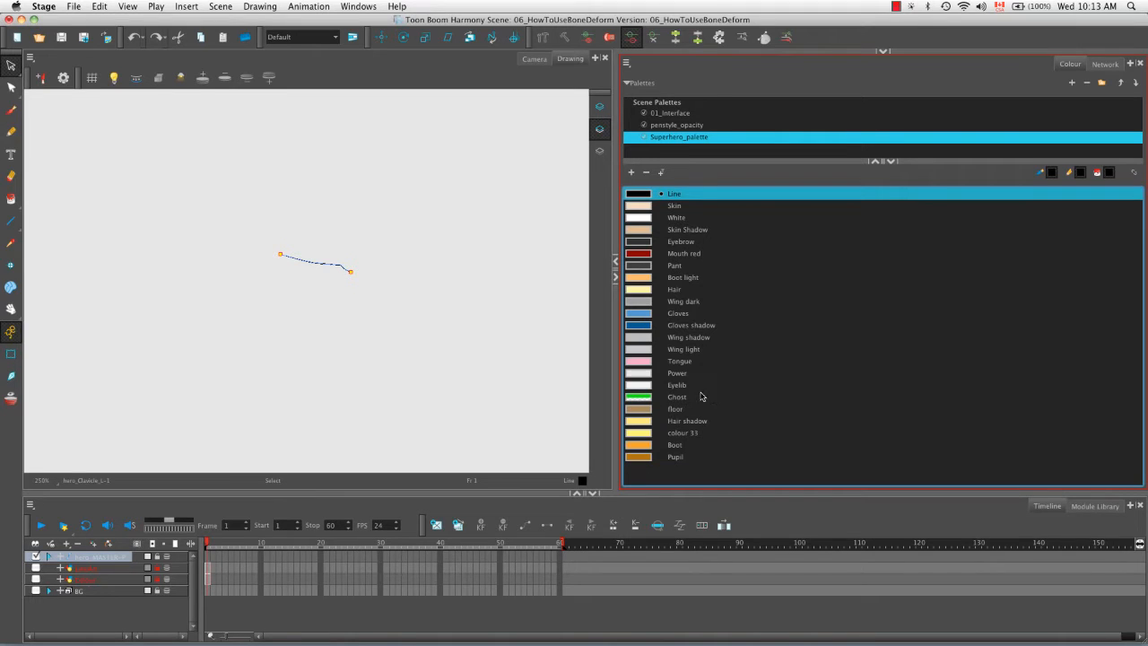
click(640, 399)
double_click(644, 401)
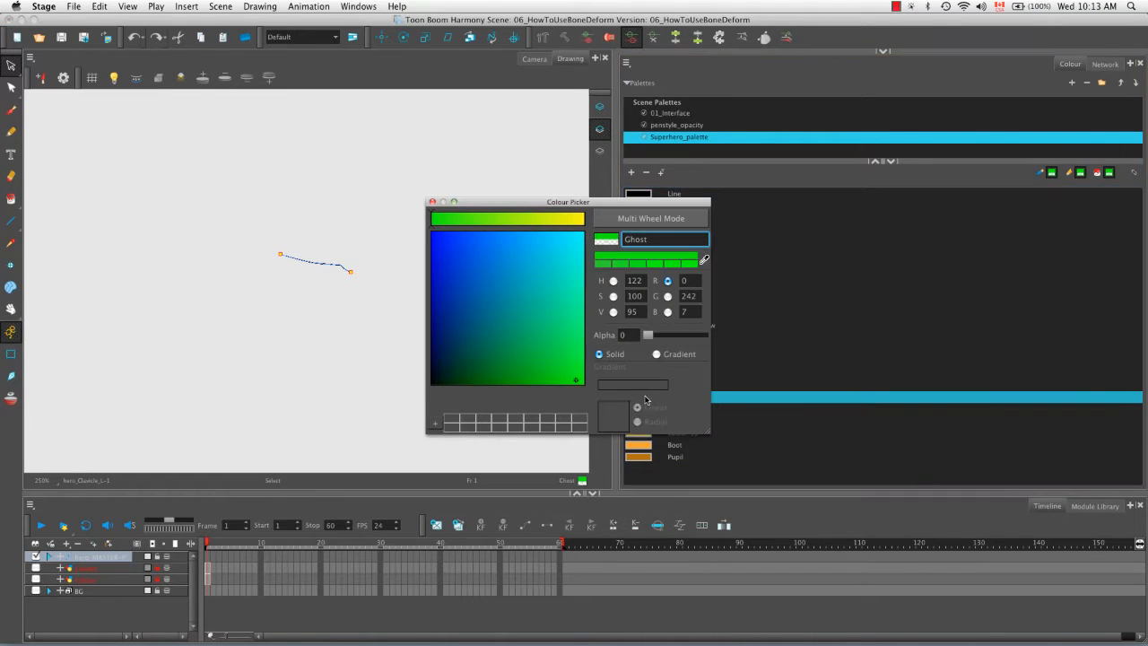
click(614, 281)
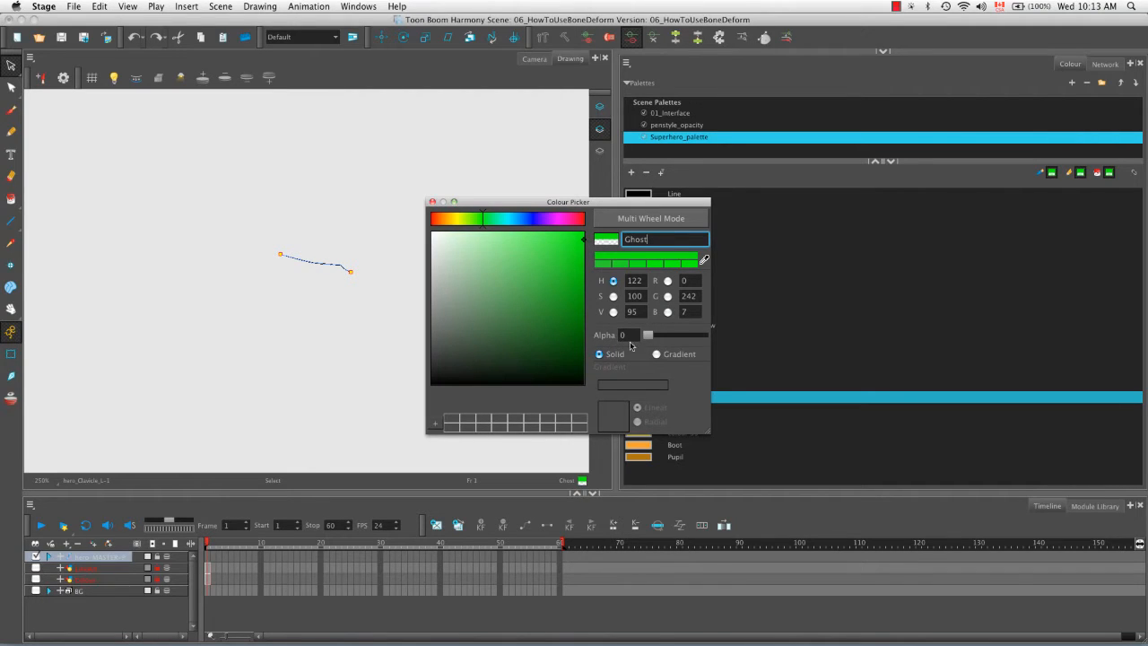
click(433, 203)
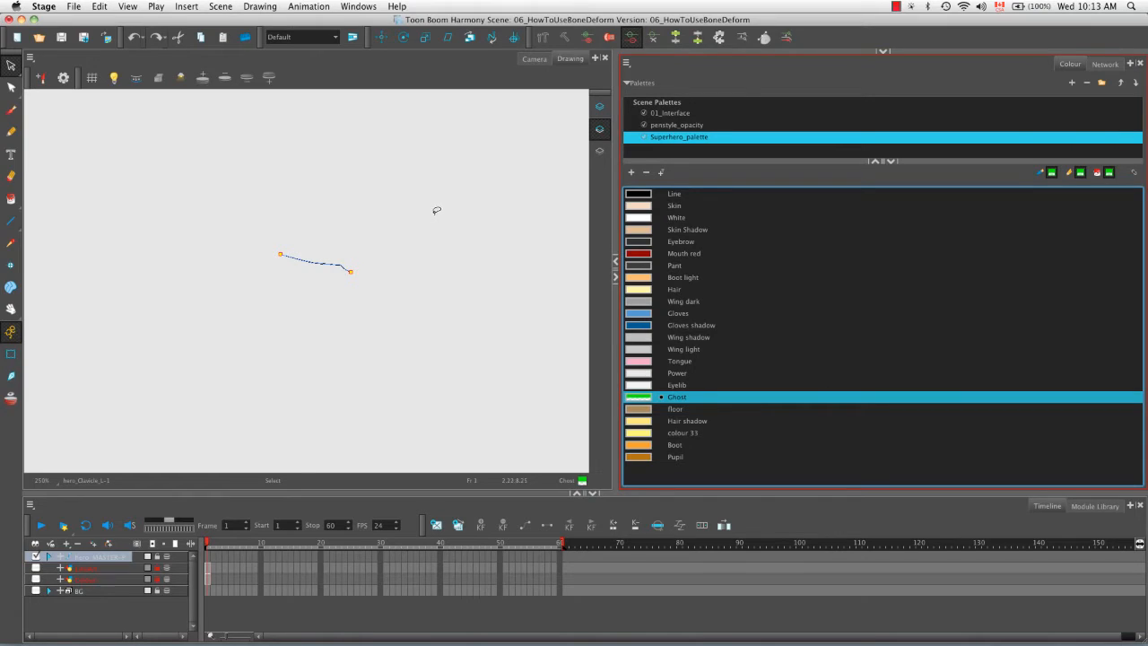
- Set up the Brush tool with the Brush 3 preset and a maximum size of 30
key(alt+b)
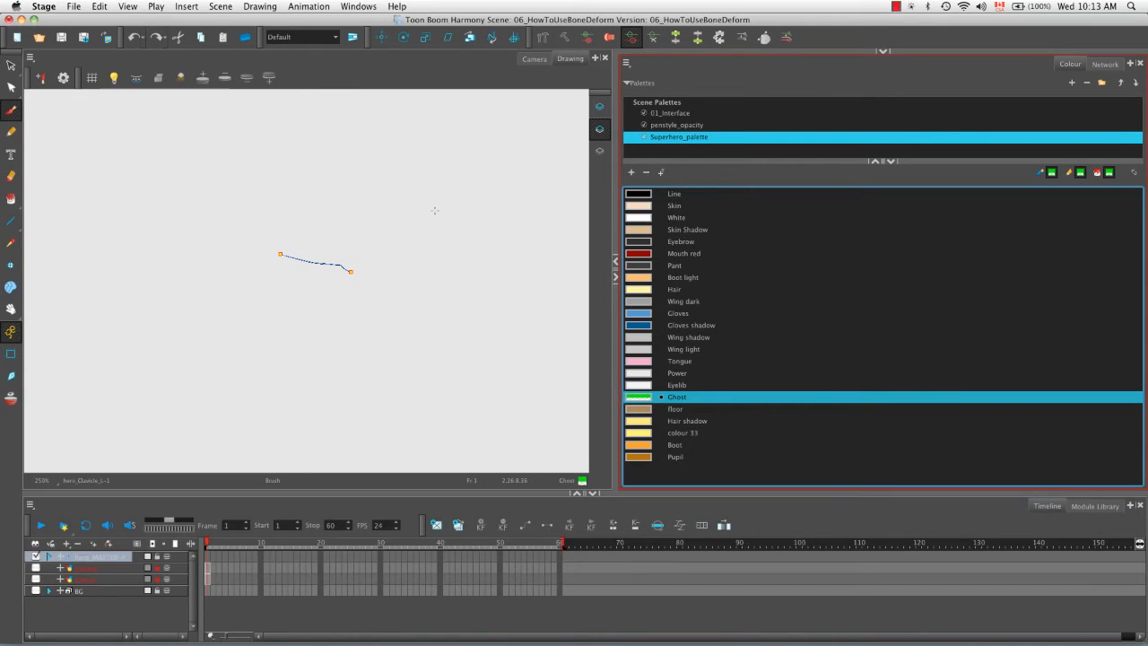
drag(886, 51, 892, 97)
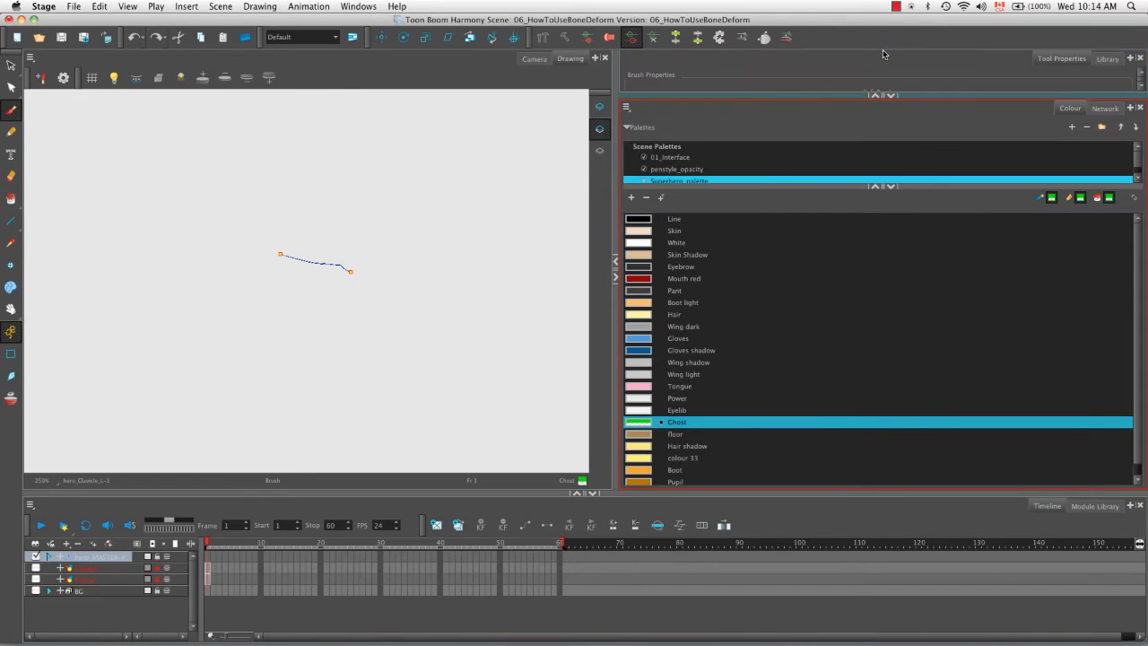
click(892, 97)
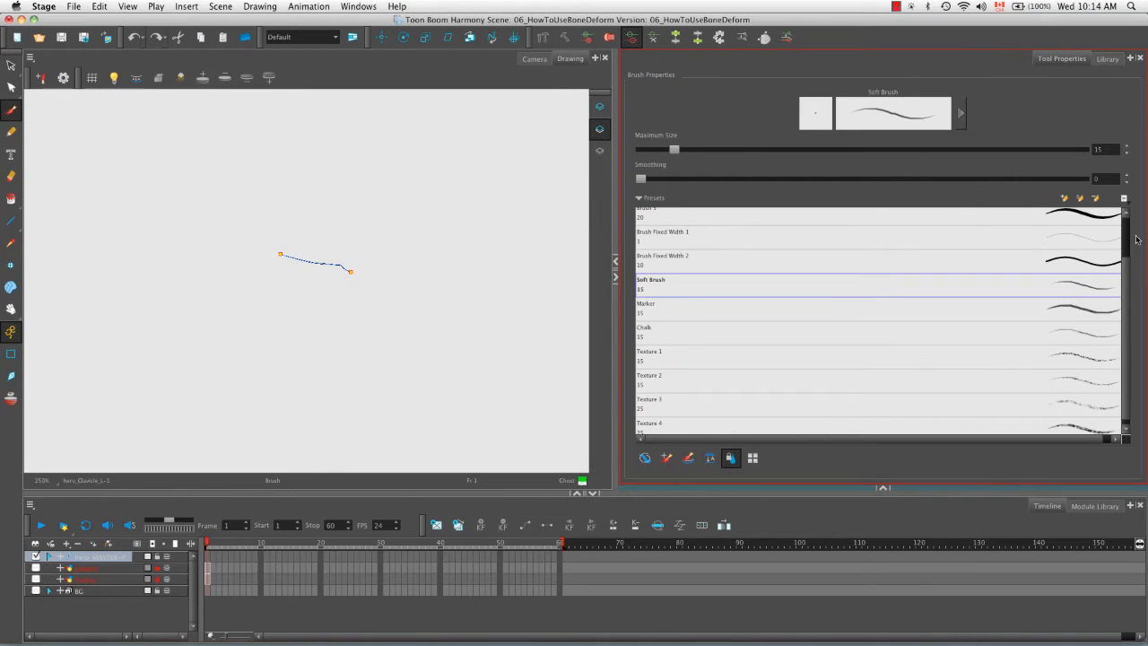
click(1101, 214)
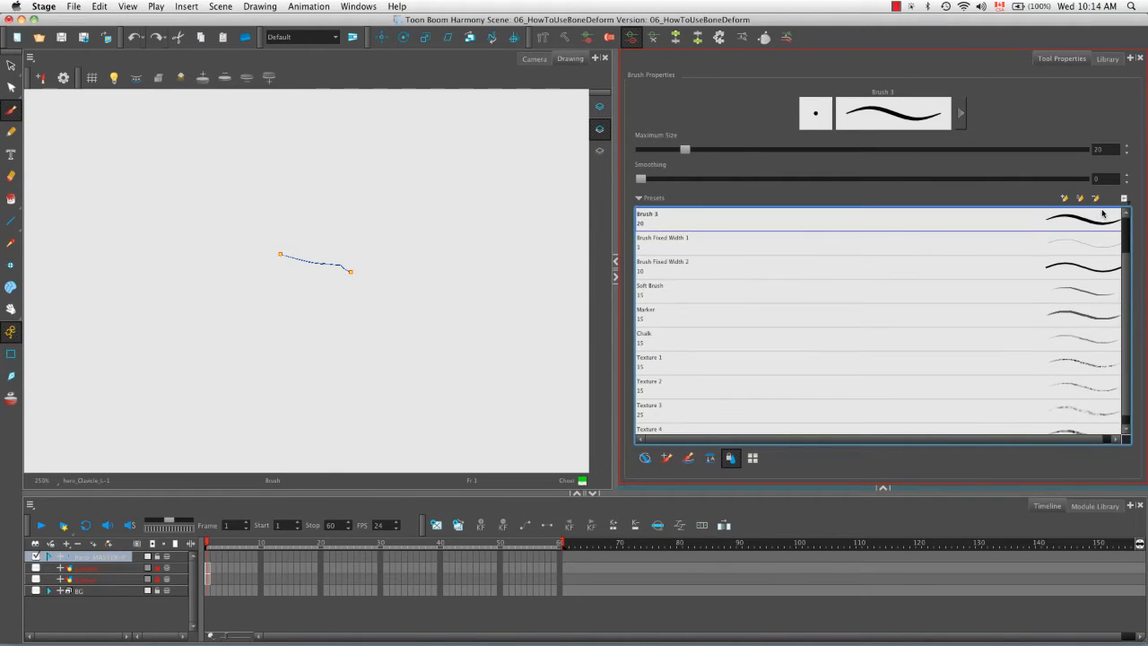
click(1106, 149)
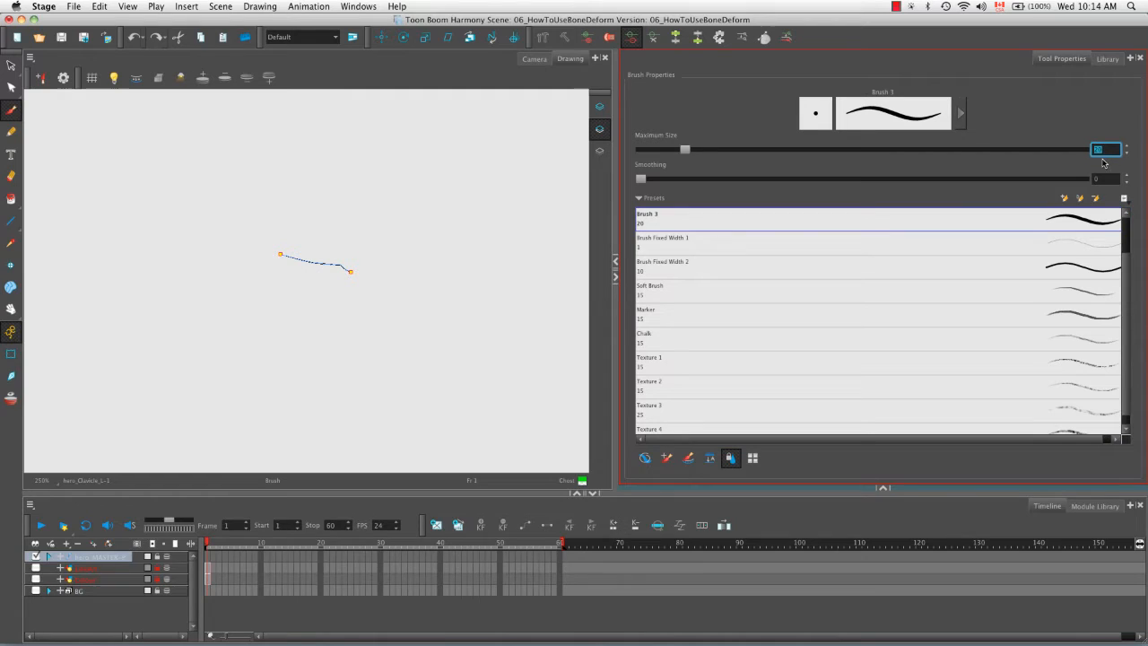
text(30)
key(Return)
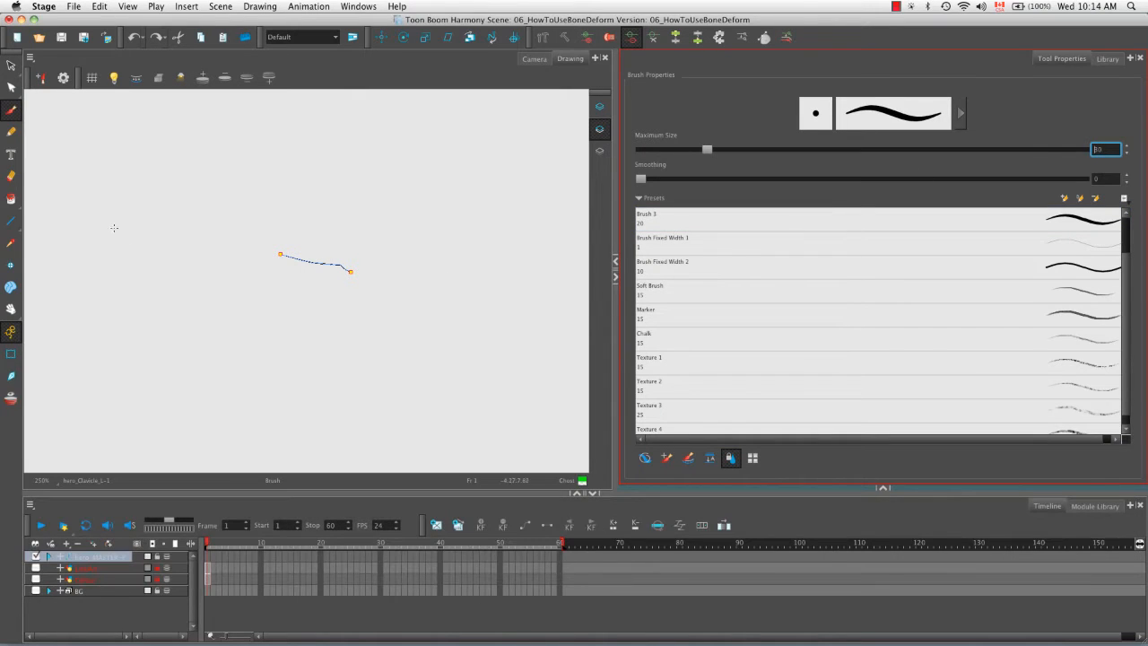
- Brush a Ghost stroke over the full length of the hero_Clavicle_L line and send it to the back
click(274, 251)
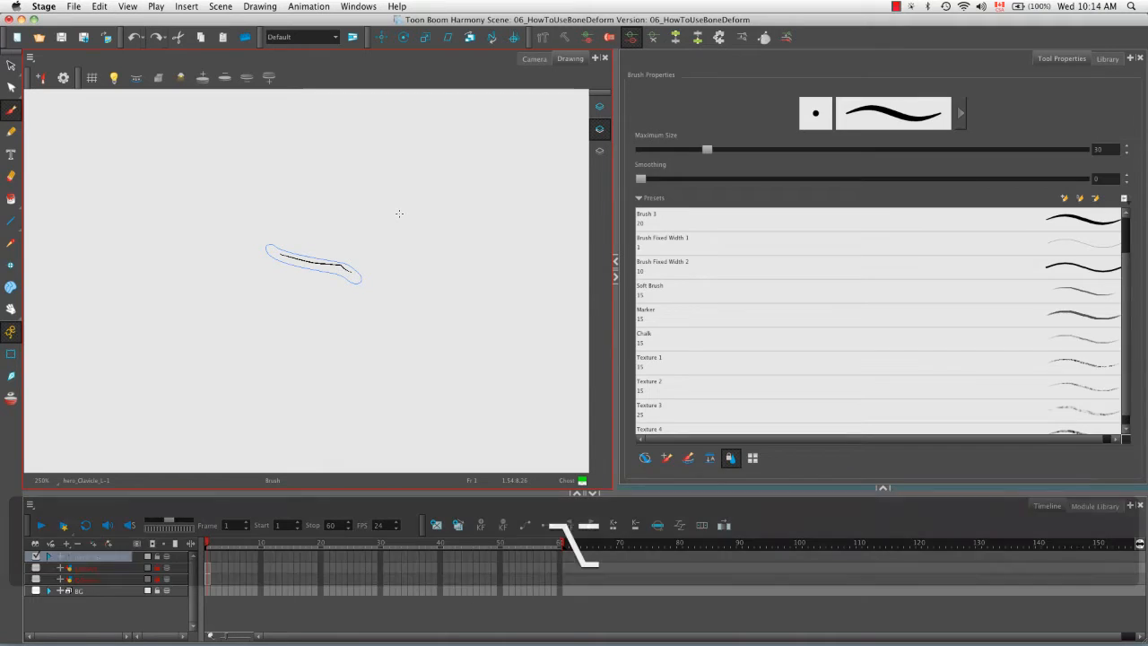
key(alt+s)
mouse_move(381, 220)
mouse_down()
mouse_move(356, 281)
mouse_move(366, 298)
mouse_up()
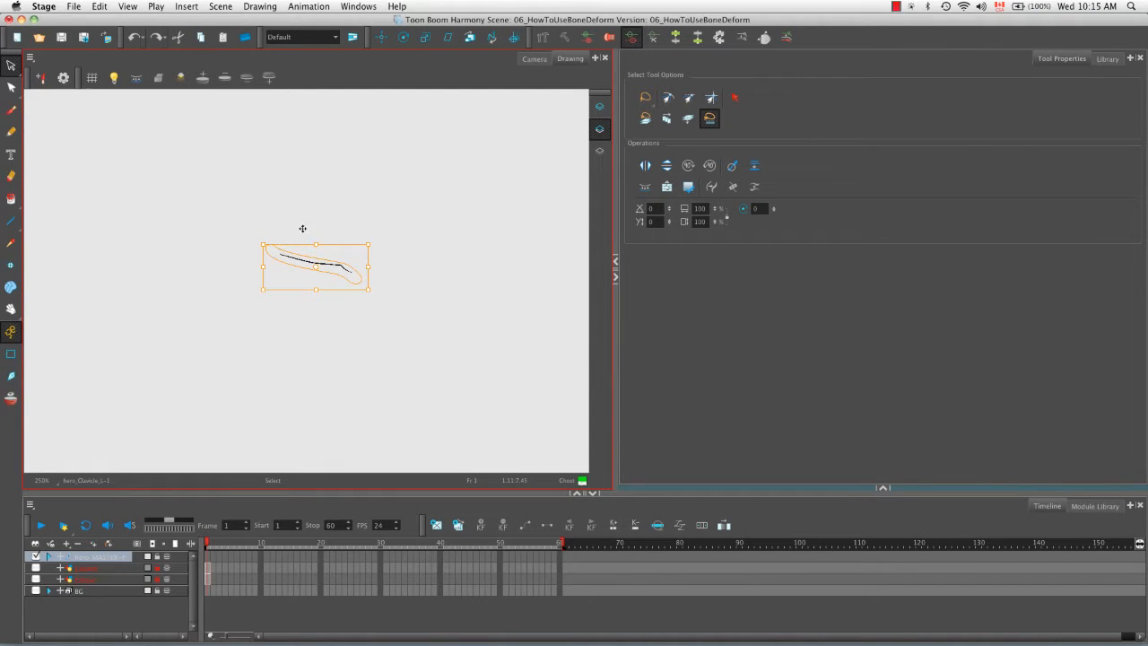
click(261, 6)
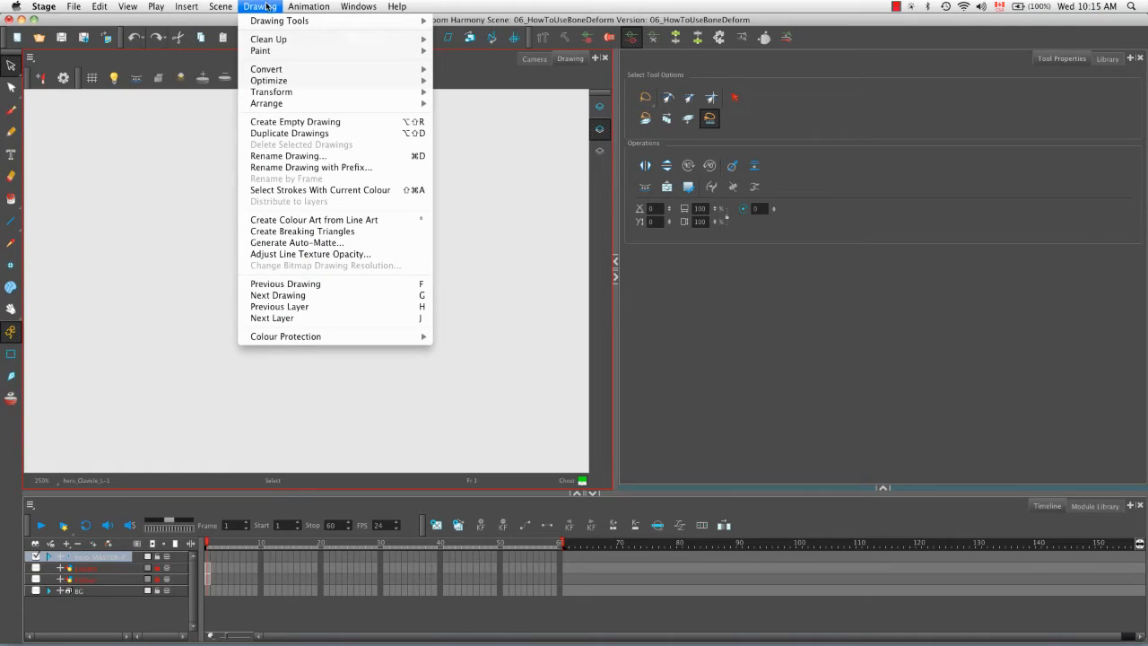
mouse_move(361, 107)
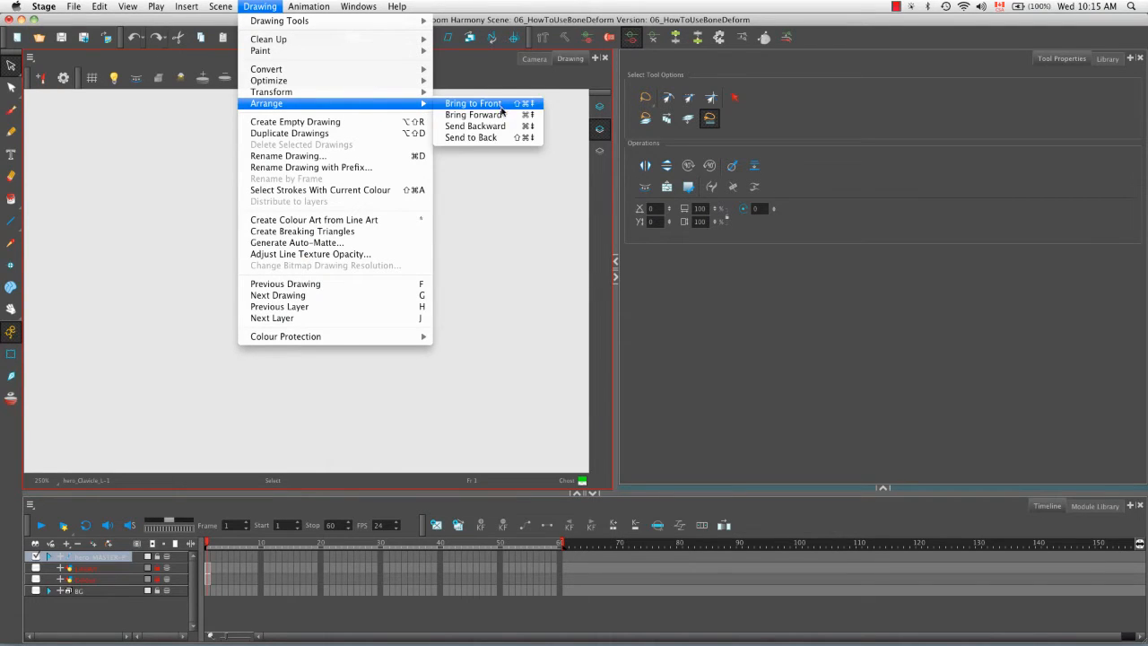
click(503, 138)
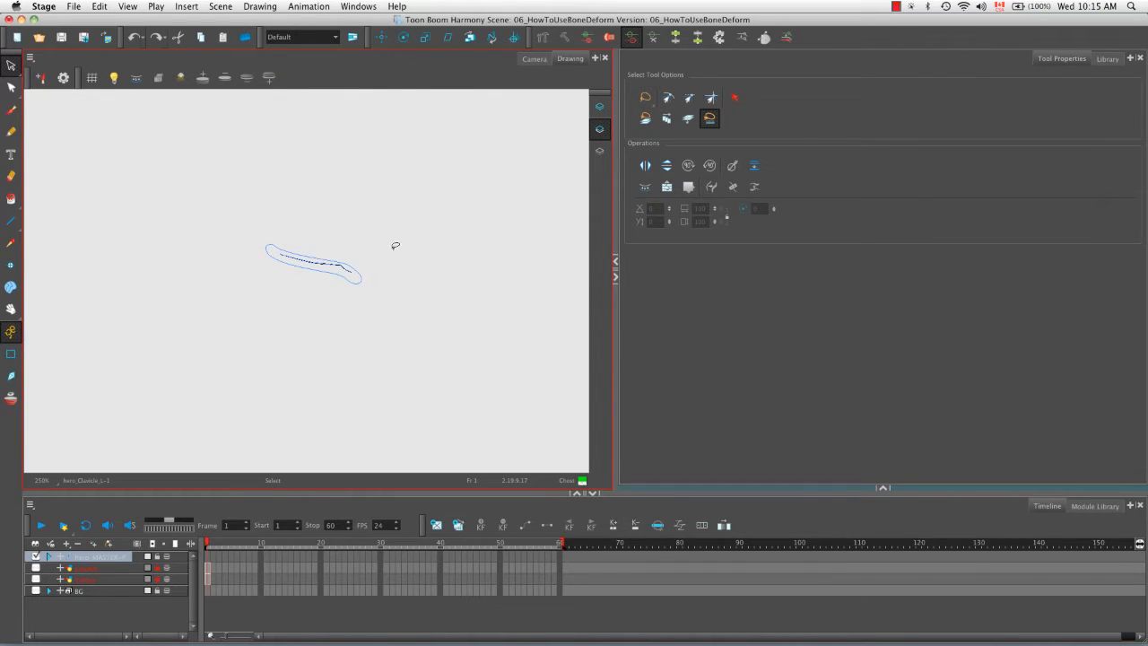
key(2)
key(2)
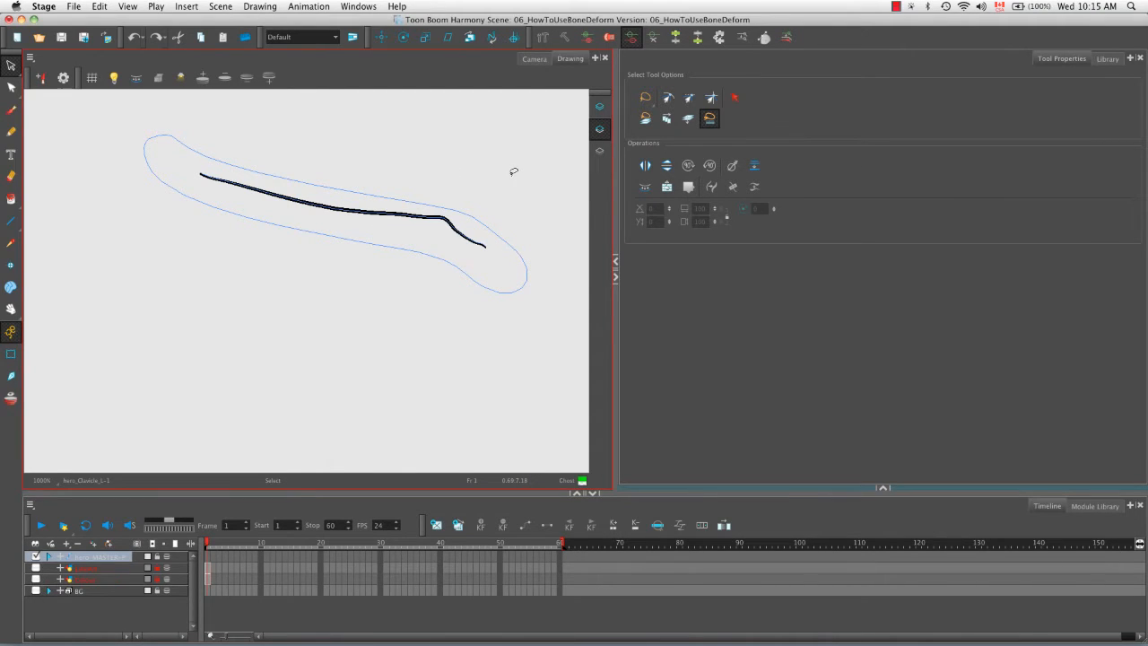
- Open the hero_Clavicle_R drawing and brush a Ghost stroke over the full length of its clavicle line
click(883, 489)
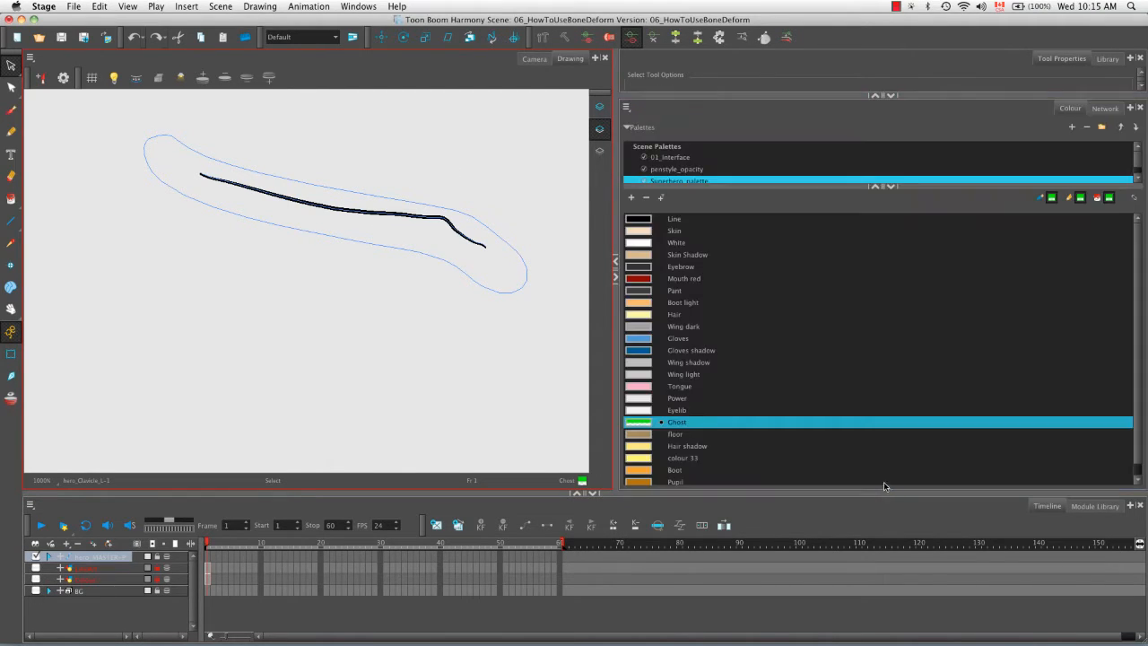
click(1106, 108)
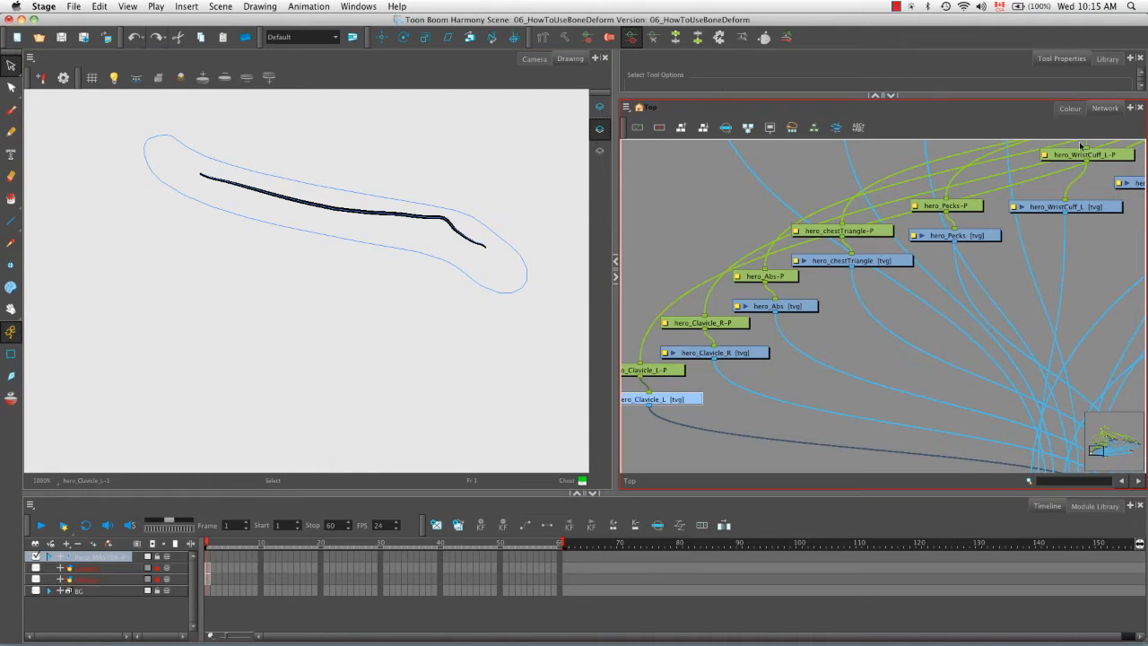
click(739, 354)
mouse_move(456, 290)
mouse_down()
mouse_move(374, 318)
mouse_move(399, 314)
mouse_up()
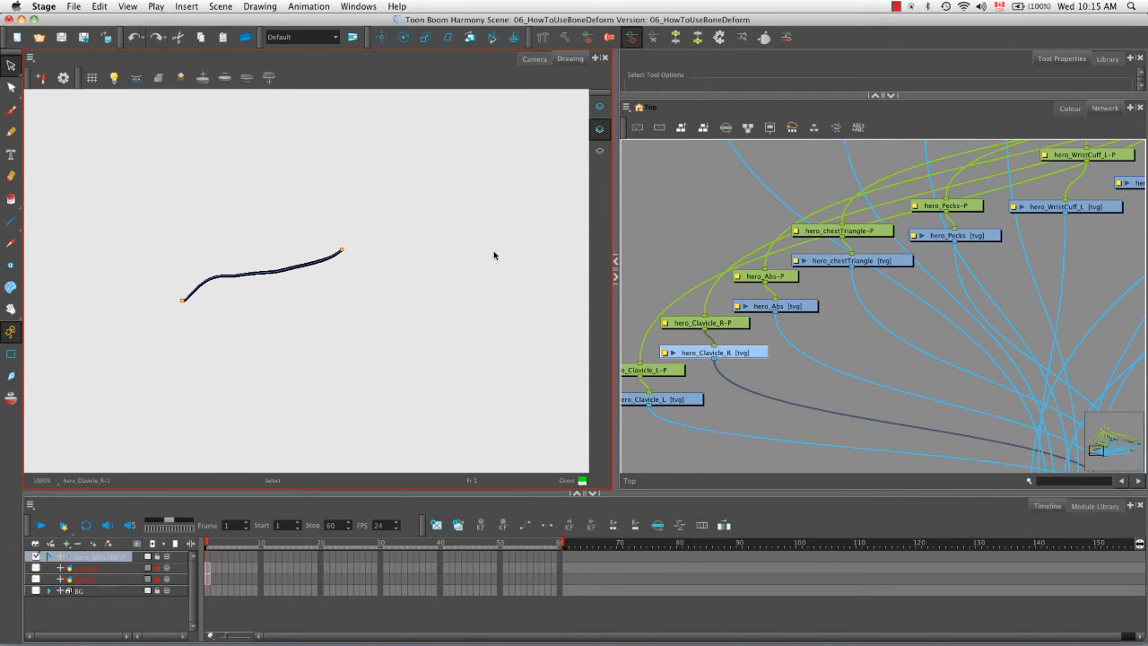
key(alt+b)
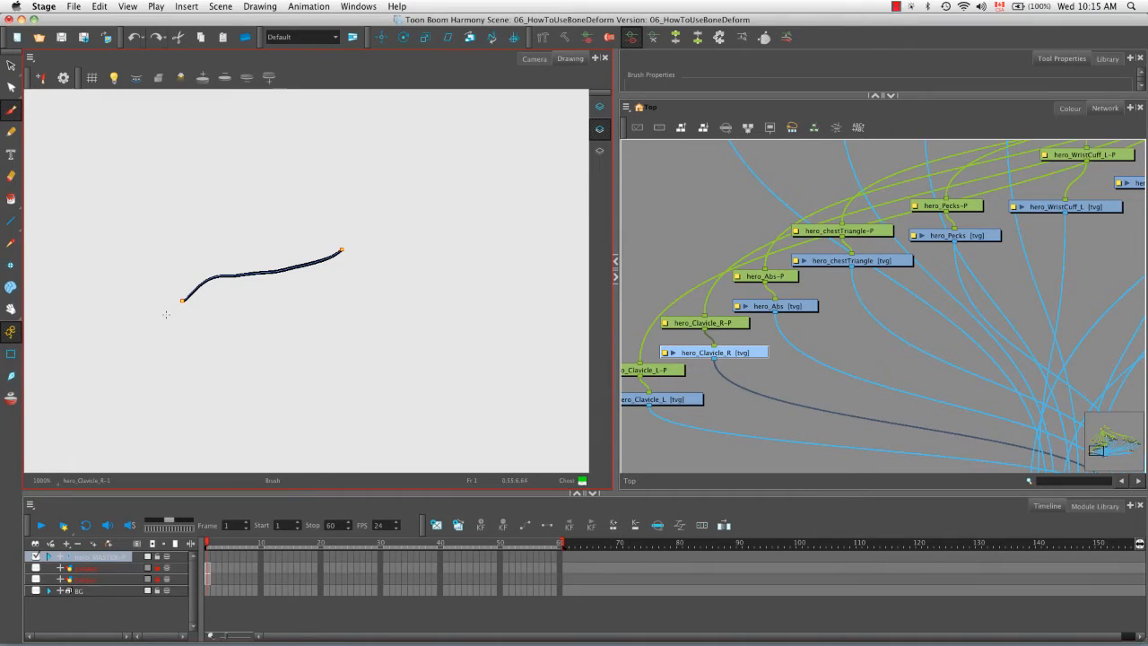
mouse_move(179, 299)
mouse_down()
mouse_move(205, 278)
mouse_move(342, 250)
mouse_up()
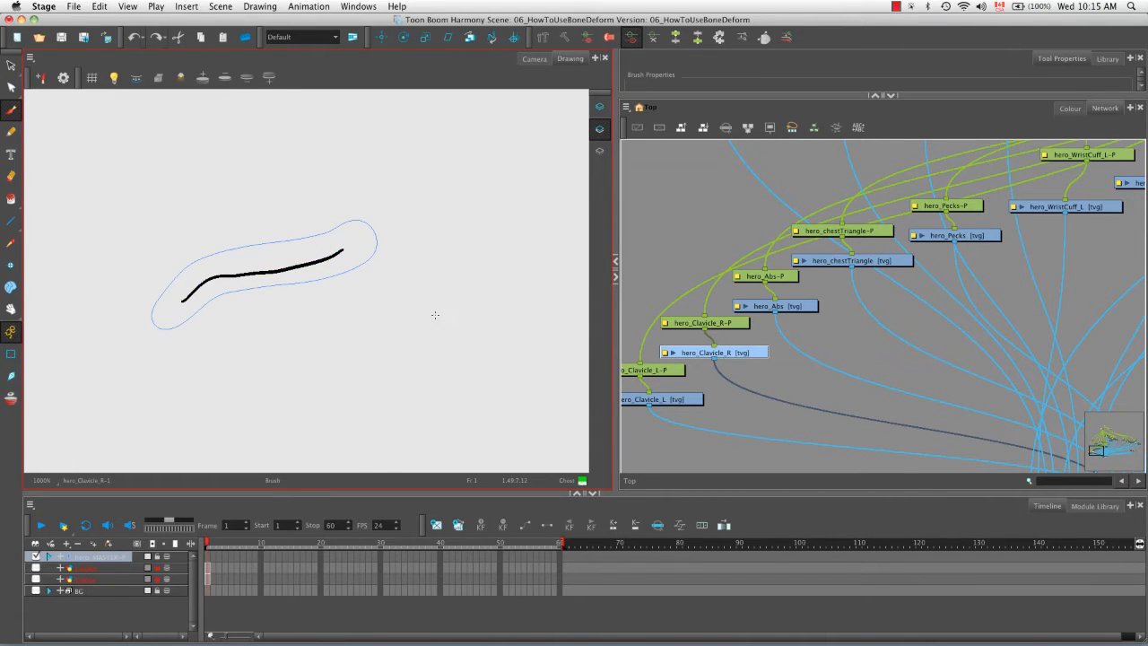
- Send the Ghost stroke in hero_Clavicle_R to the back, behind the clavicle line
key(alt+s)
click(362, 233)
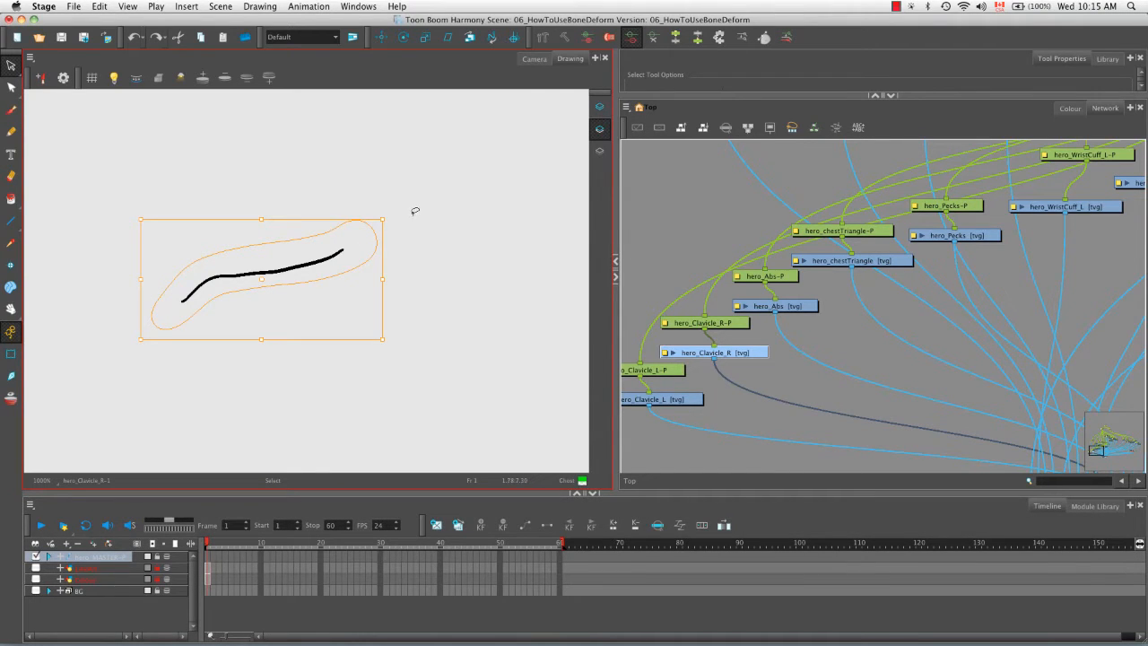
click(265, 7)
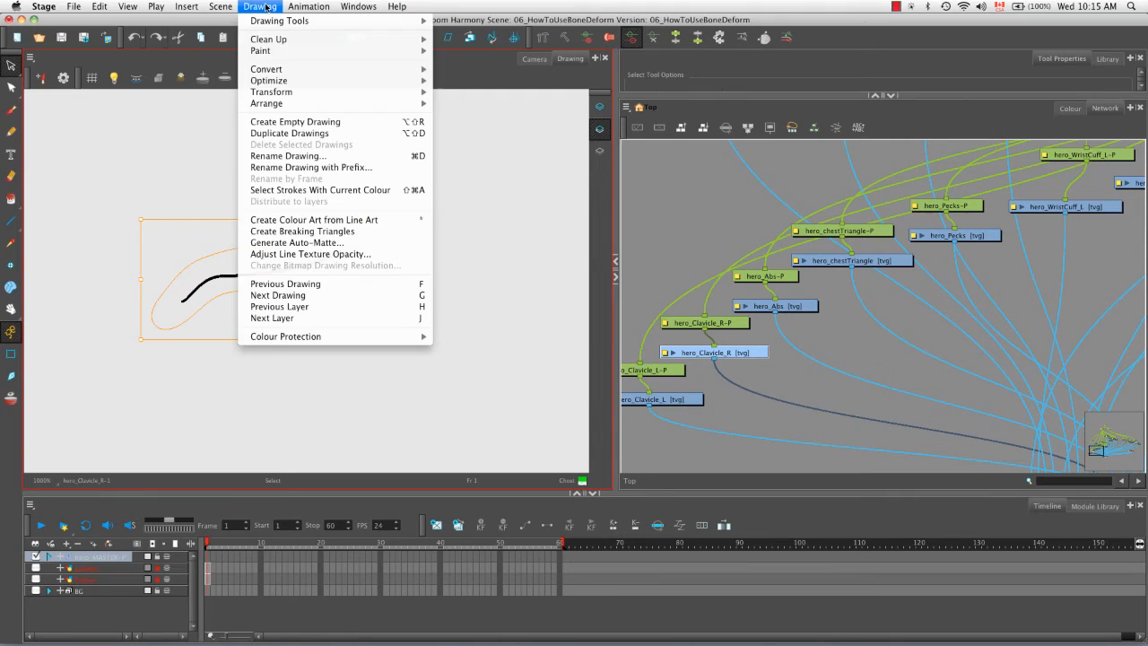
mouse_move(255, 105)
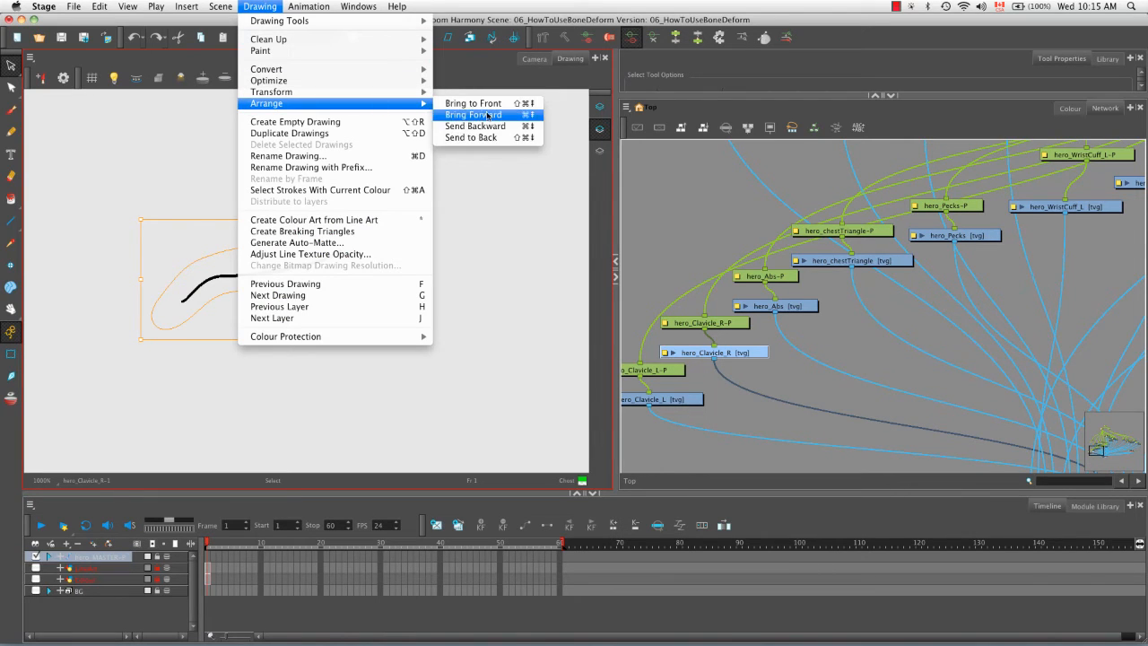
click(472, 137)
click(497, 138)
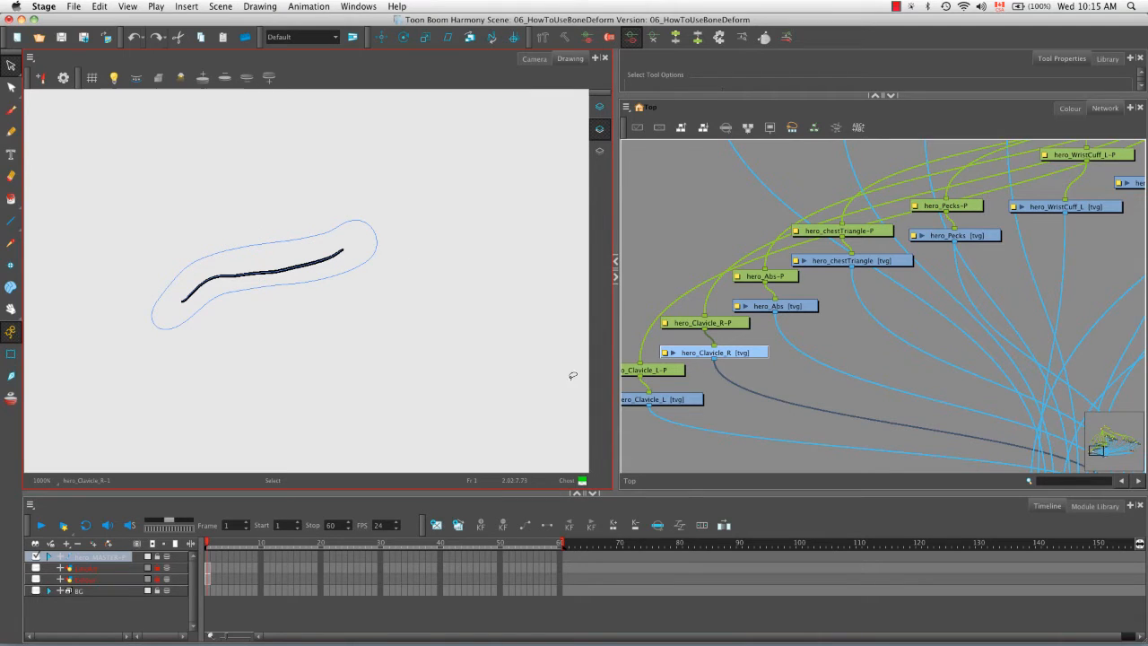
- Open the hero_Abs drawing, examine the wide strokes surrounding its abdominal lines, and toggle the stroke display
click(802, 307)
mouse_move(333, 318)
mouse_down()
mouse_move(397, 238)
mouse_move(373, 216)
mouse_move(374, 228)
mouse_move(418, 224)
mouse_move(461, 272)
mouse_up()
key(1)
key(1)
key(1)
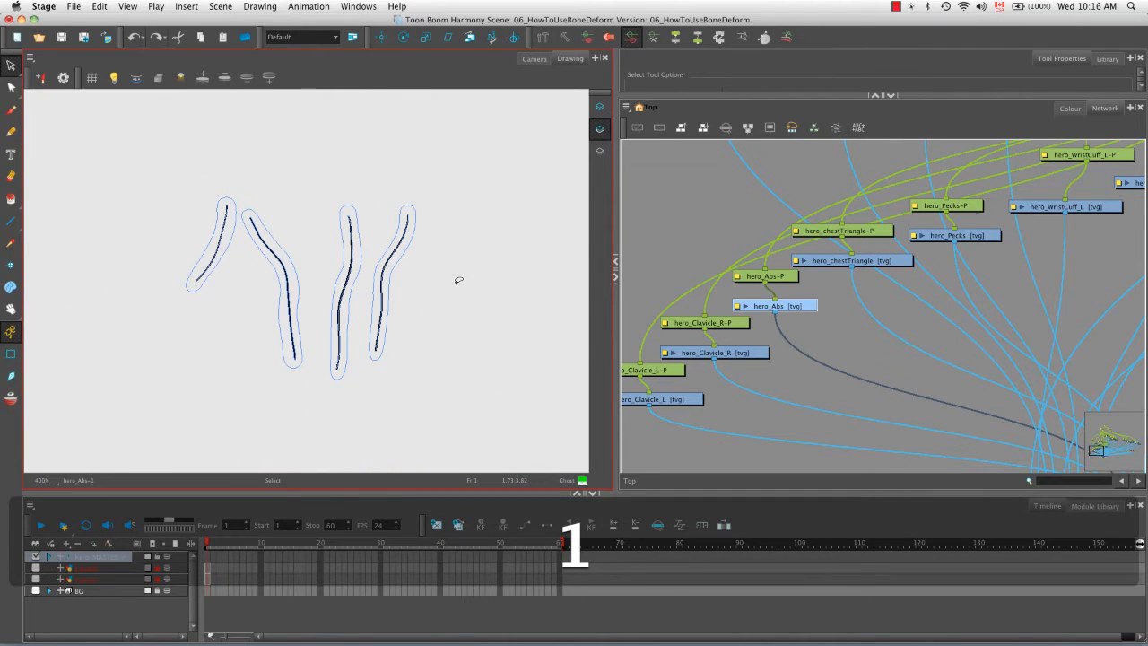
key(k)
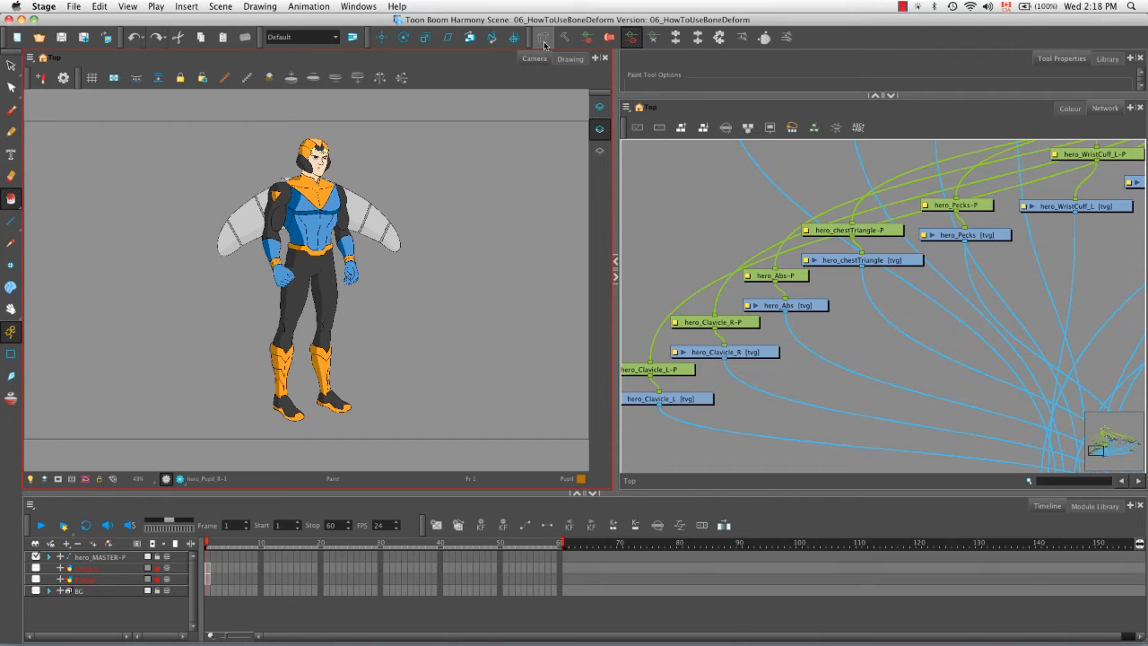
- Activate the Rigging tool, reveal all of its options, and set its mode to bone
click(543, 42)
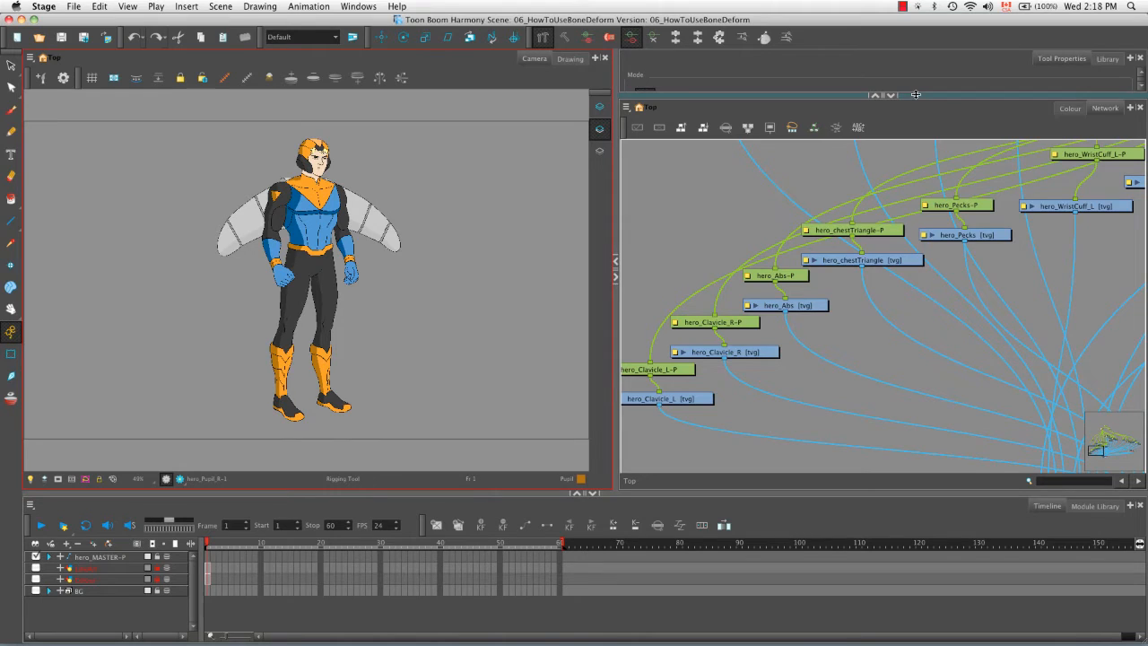
drag(915, 95, 880, 316)
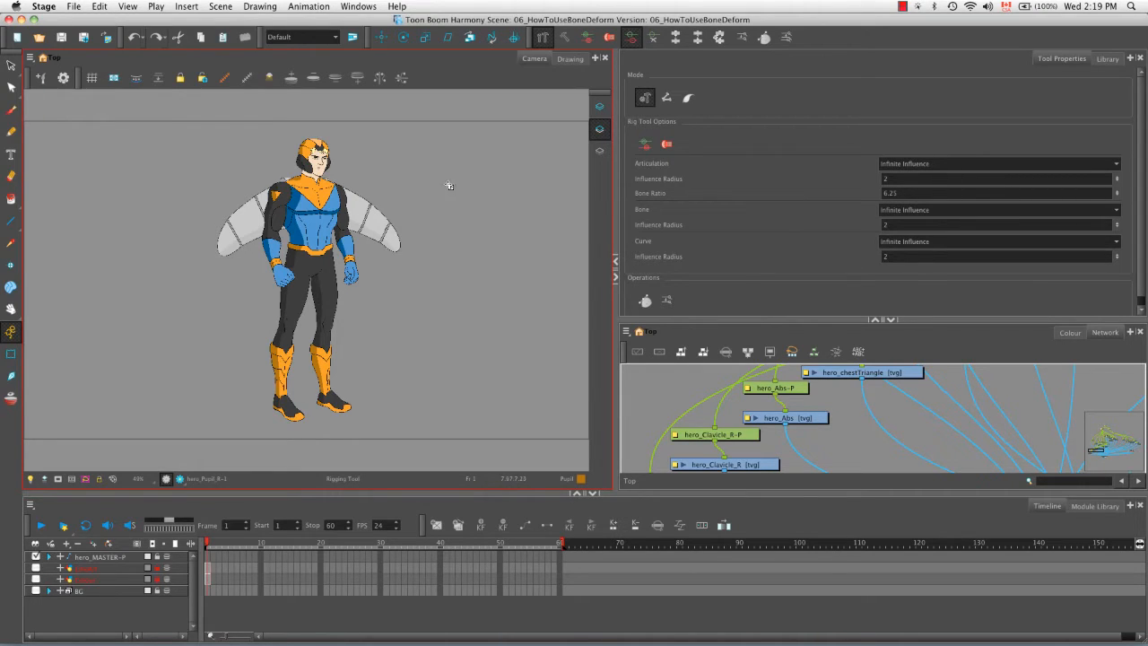
click(689, 98)
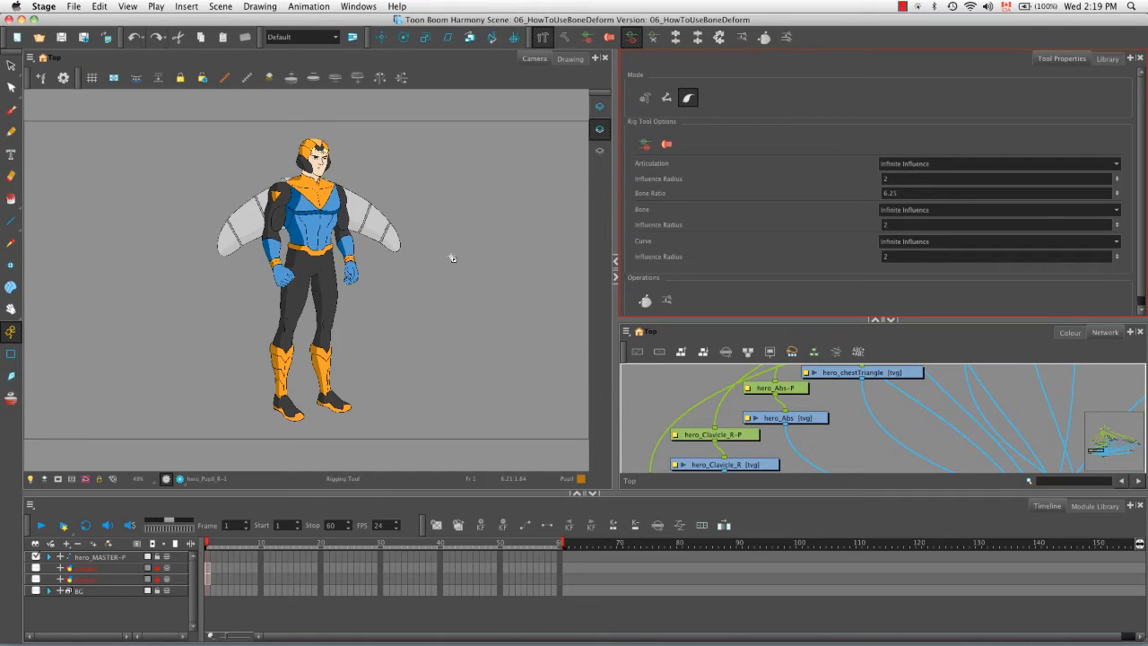
- Select the character's torso with the Transform tool and locate its hero_Torso node in the network
click(11, 354)
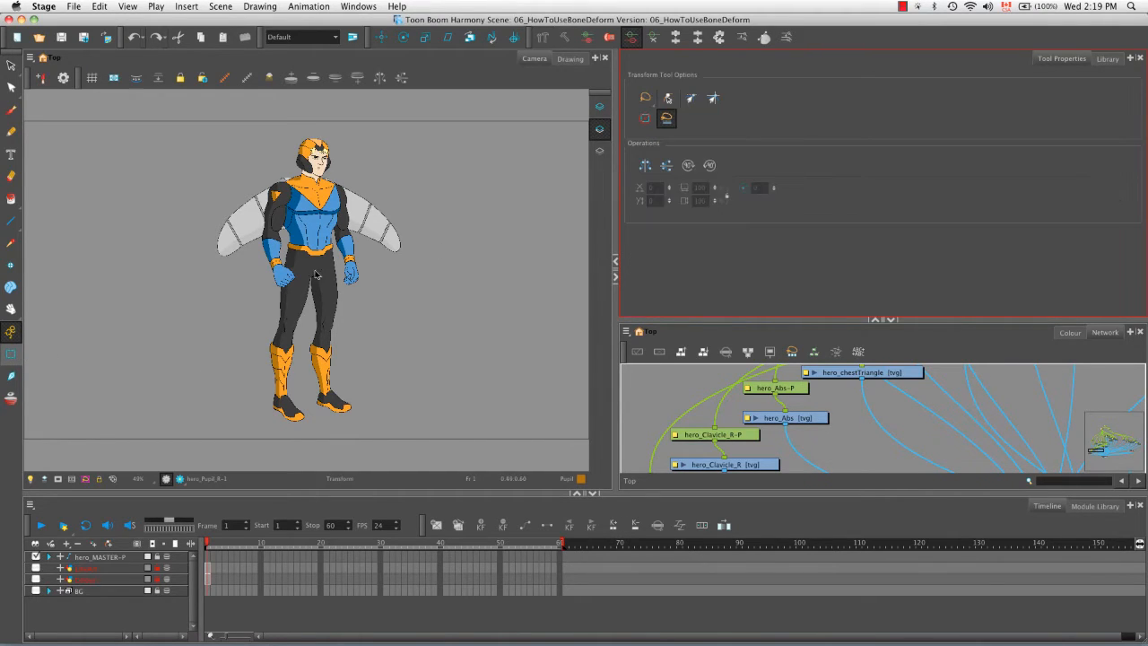
click(316, 238)
click(315, 237)
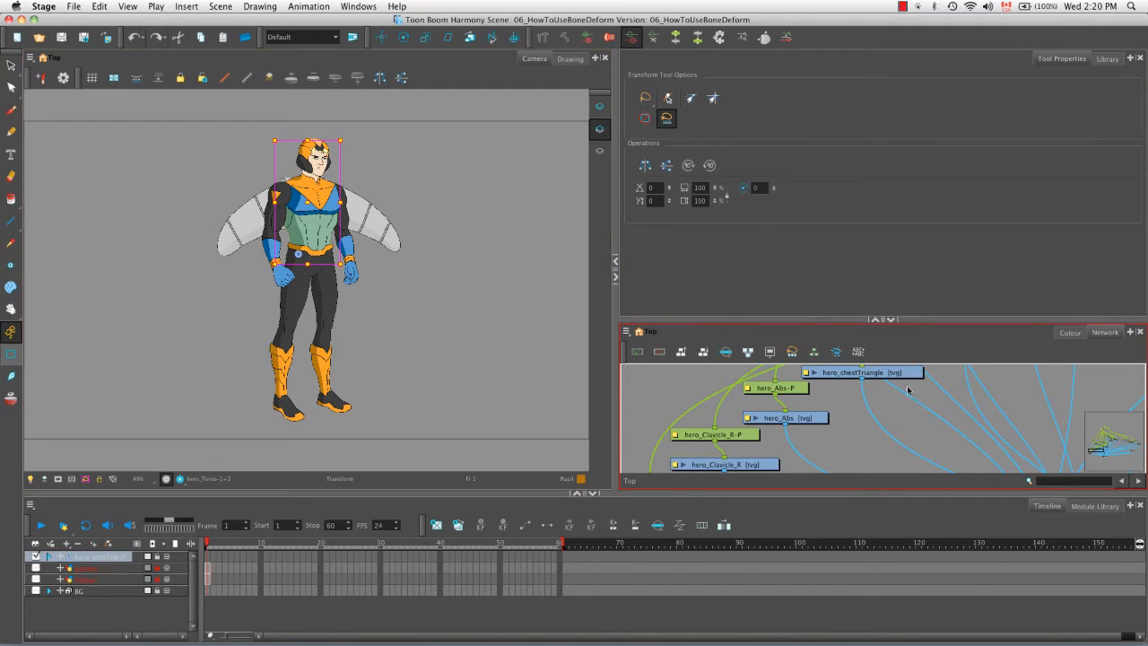
key(o)
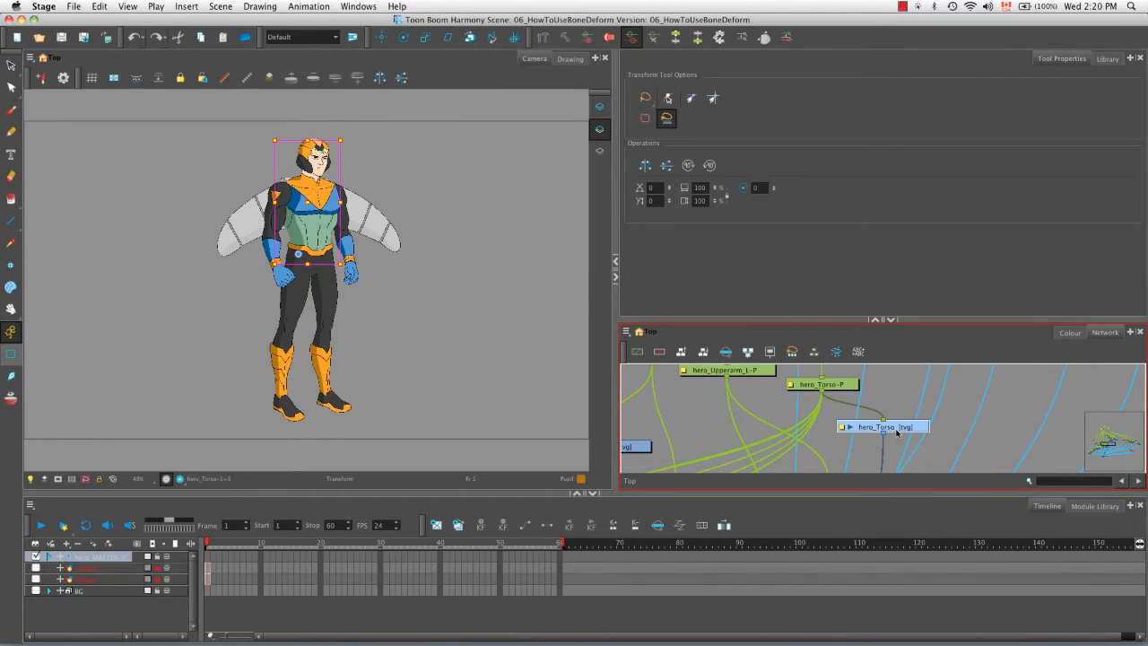
- Build a curve deformation chain on hero_Torso with the Rigging tool, from the crotch through the lower abdomen to the base of the neck
click(542, 37)
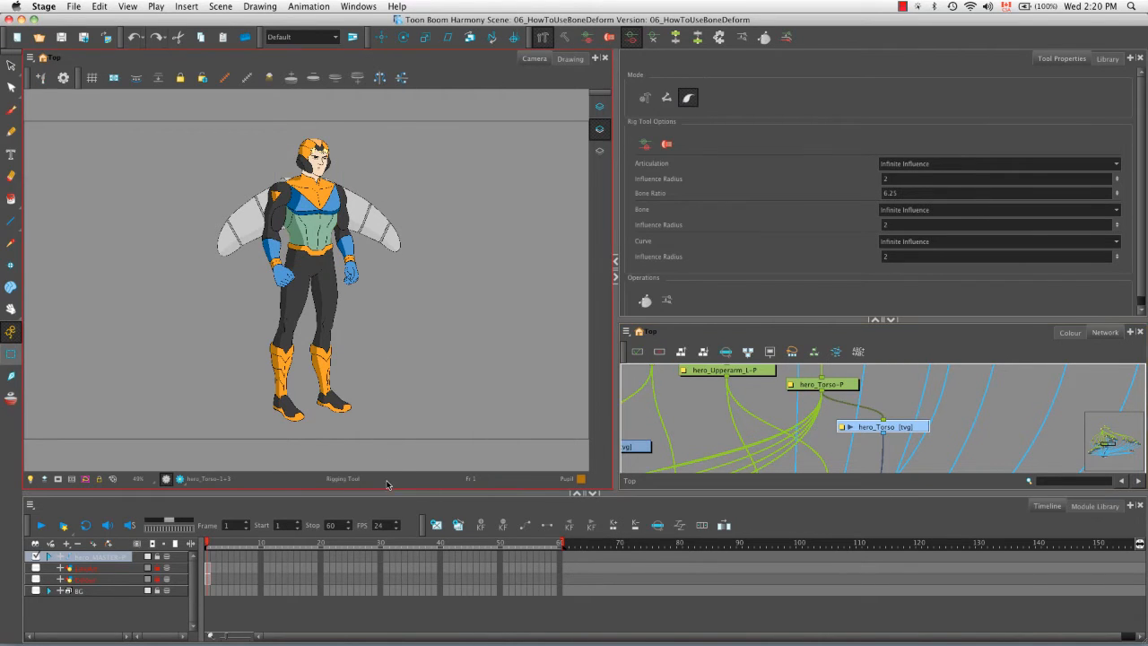
key(2)
key(2)
key(2)
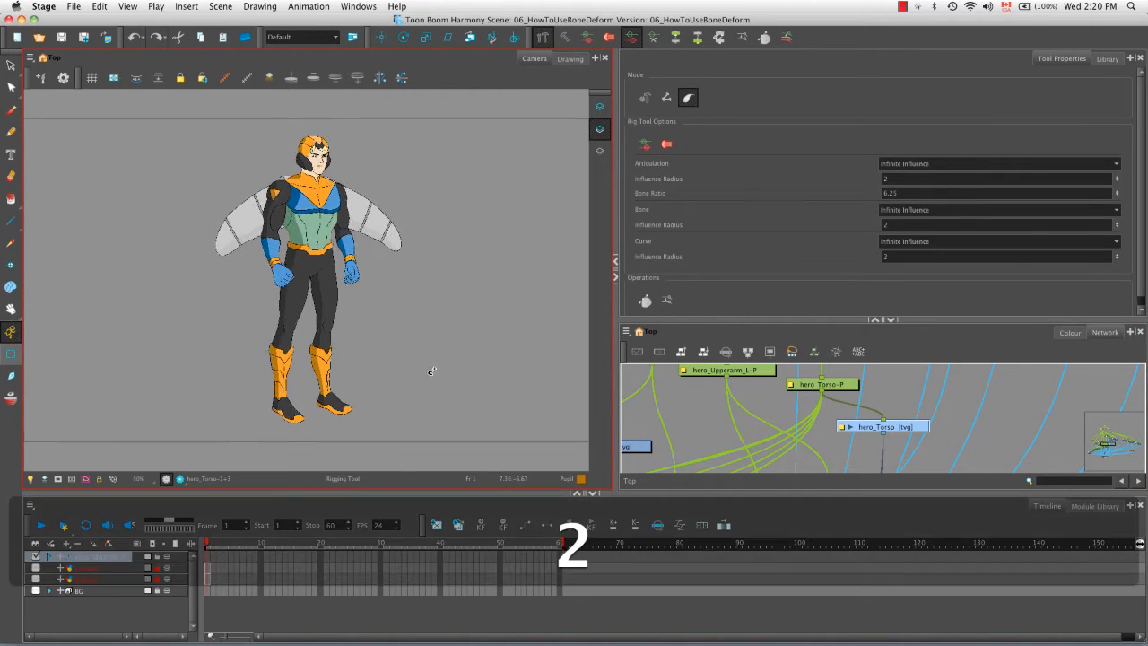
key(space)
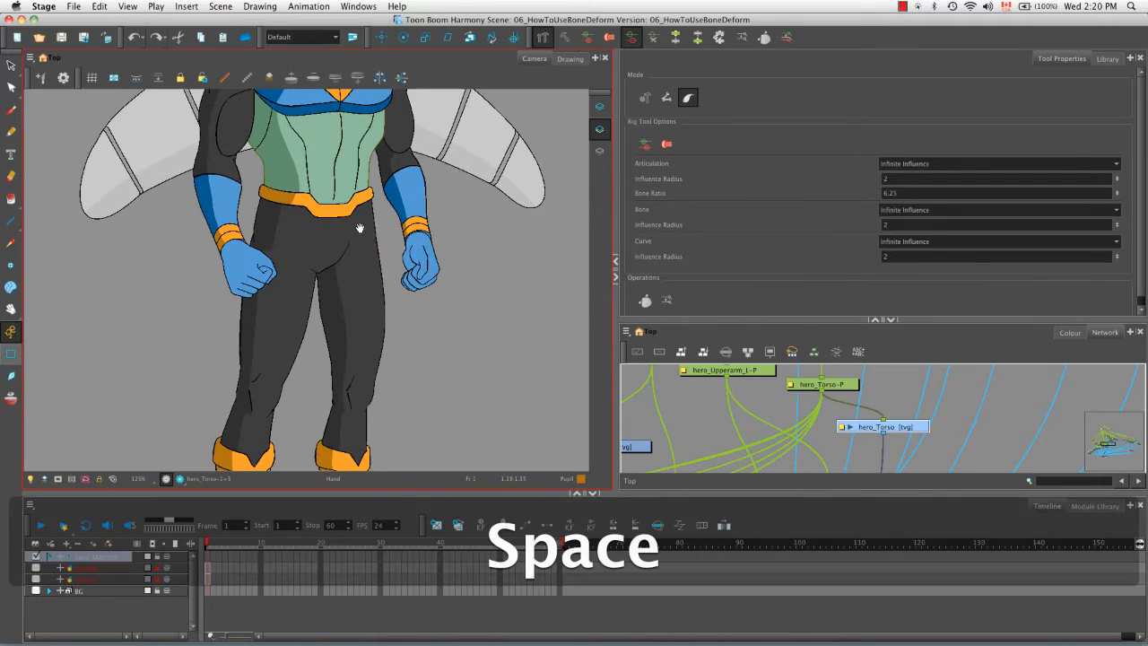
drag(359, 228, 354, 359)
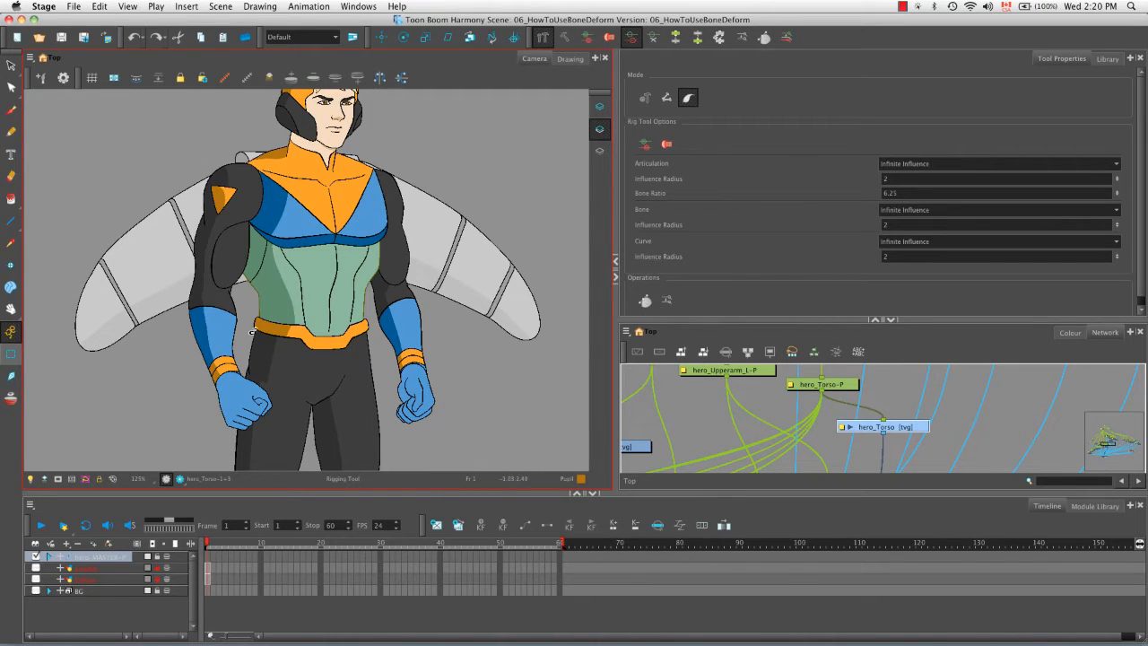
click(313, 396)
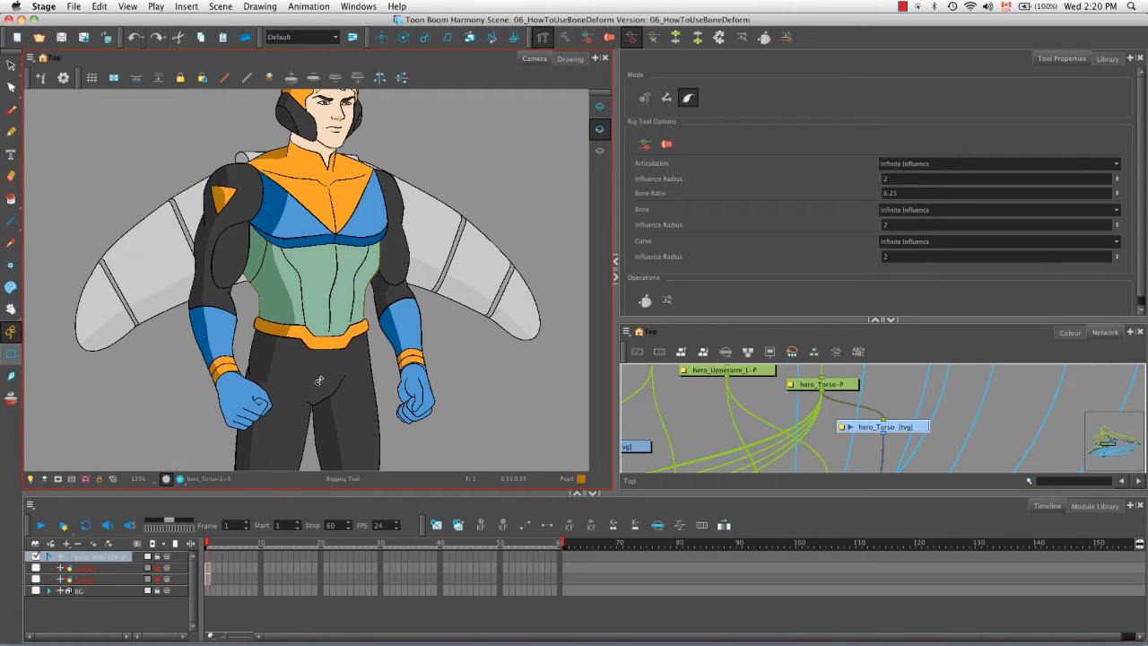
click(330, 299)
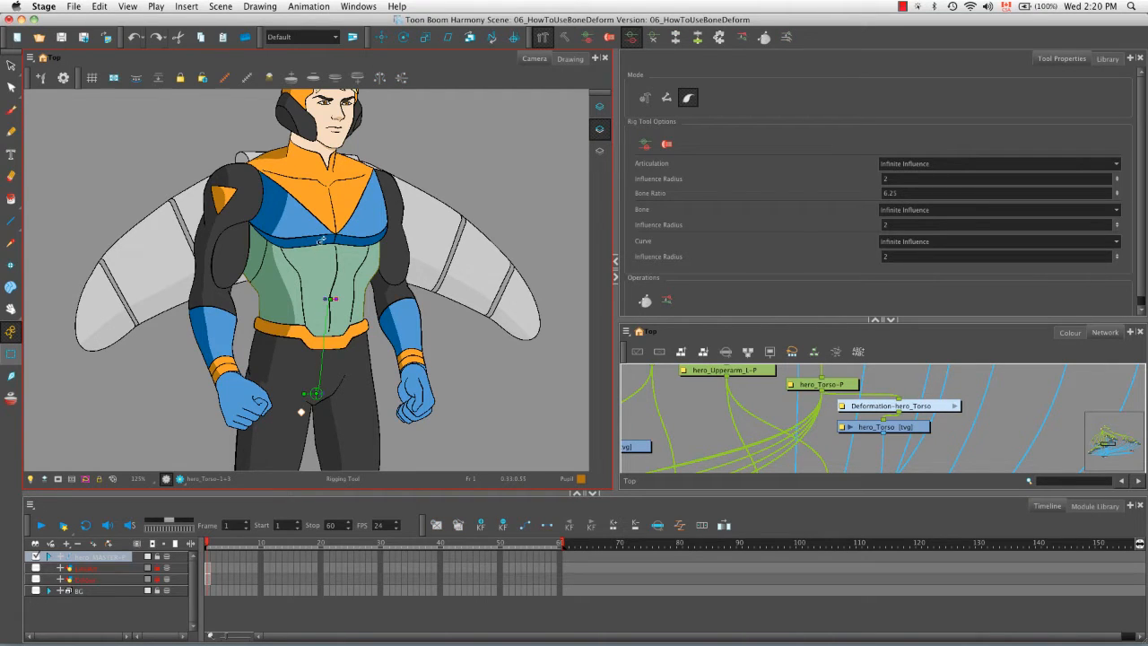
click(330, 166)
- Examine the node structure inside the Deformation-hero_Torso group and its nested group 1
click(956, 408)
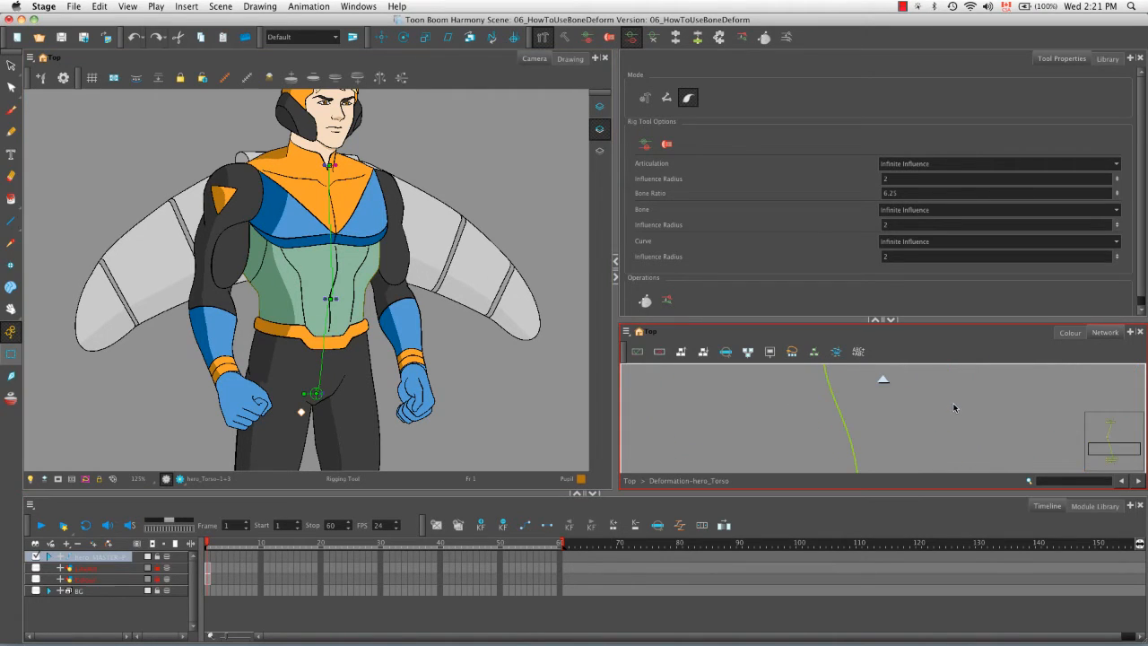
click(876, 322)
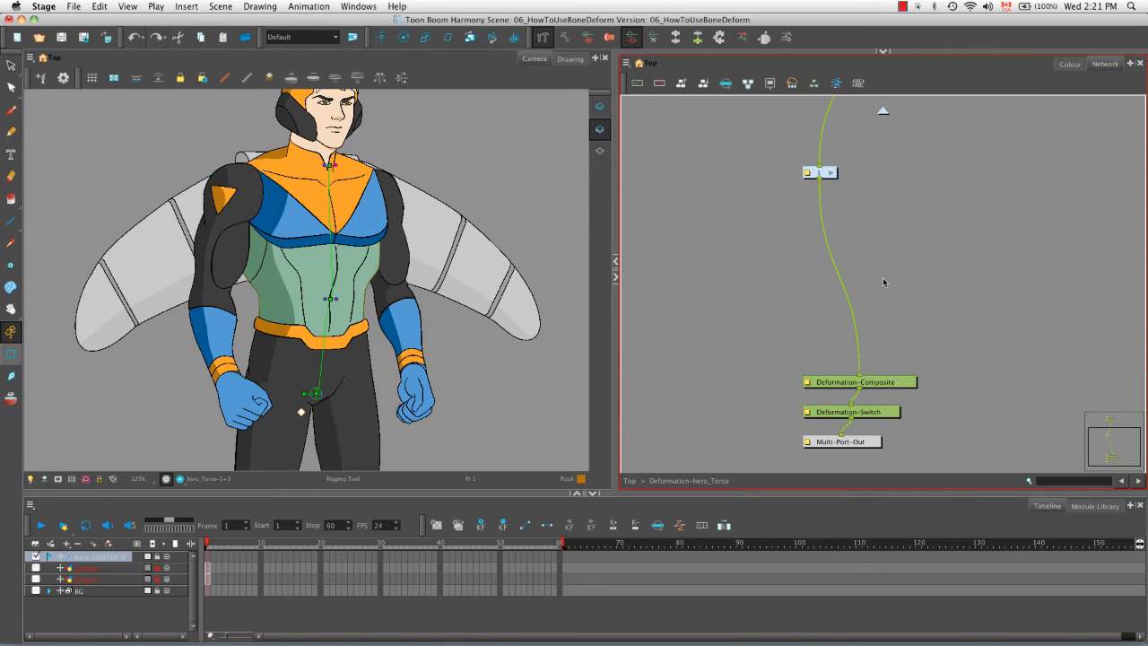
drag(894, 192, 895, 322)
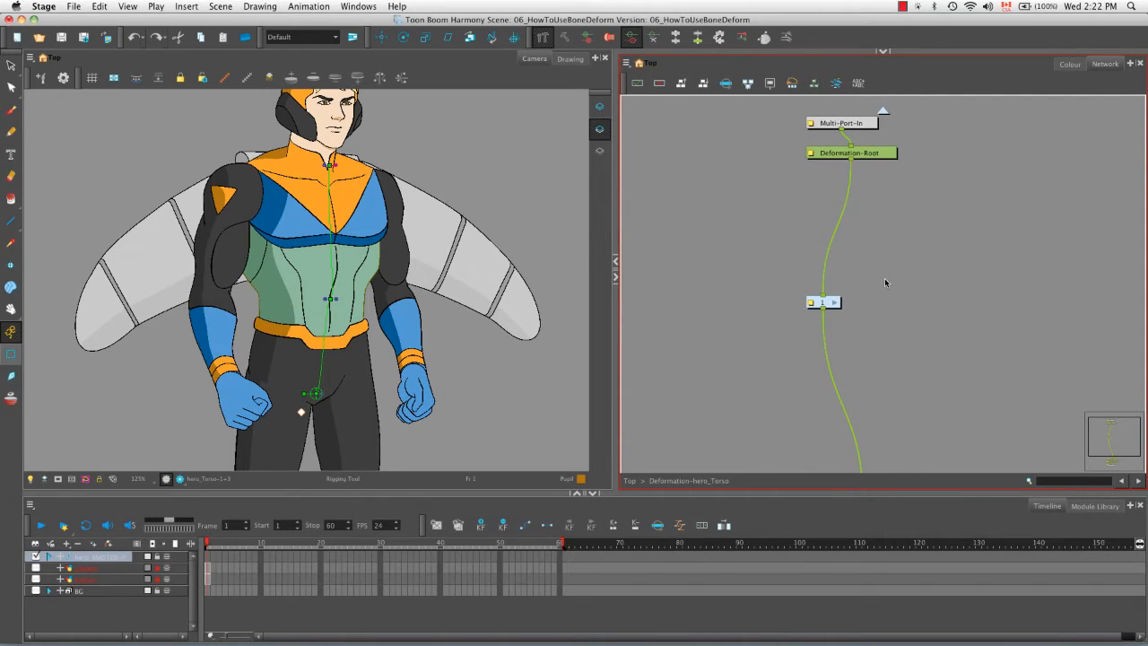
click(835, 302)
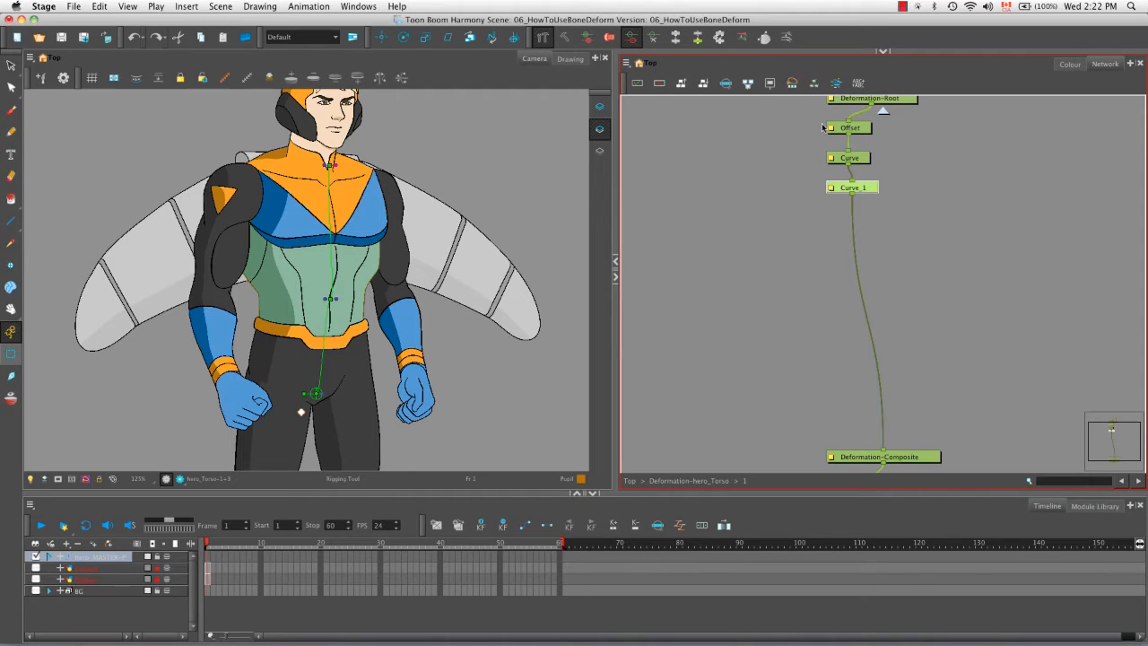
drag(911, 167, 902, 280)
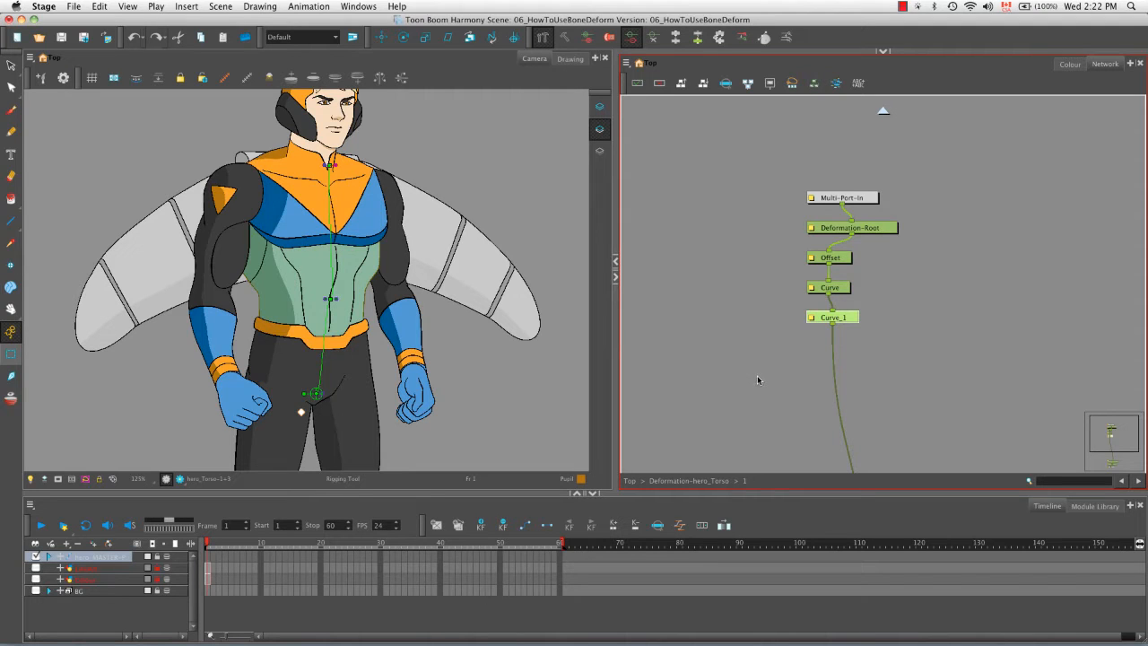
drag(803, 411, 760, 350)
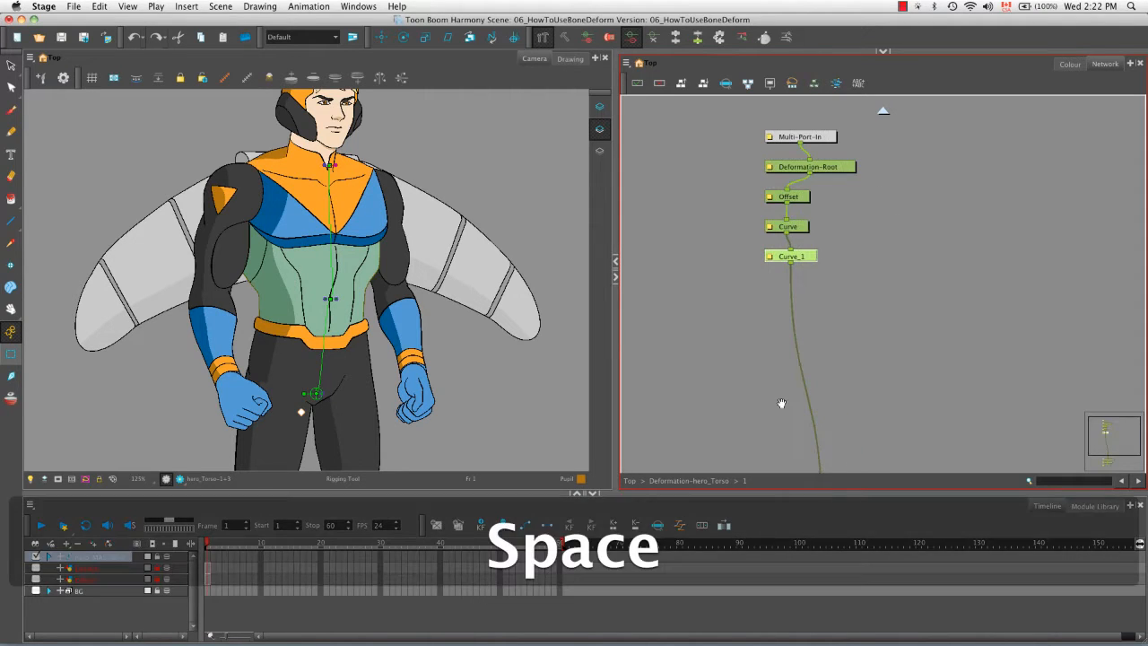
- Return to the top level of the network and delete the Deformation-hero_Torso group
click(884, 111)
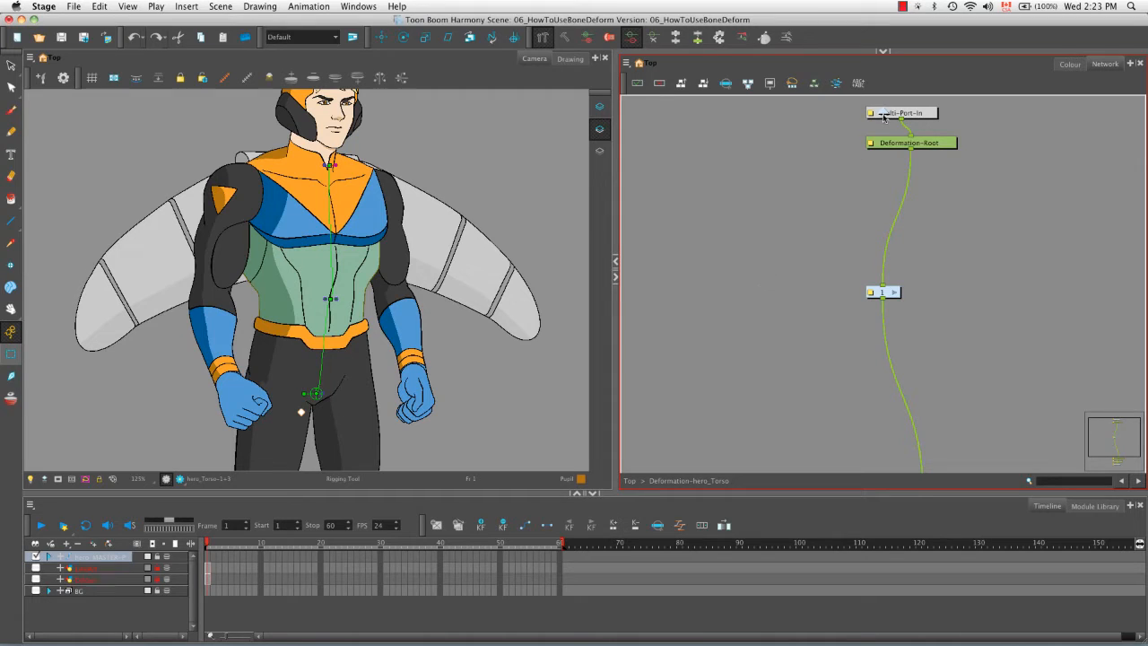
key(super+shift+Return)
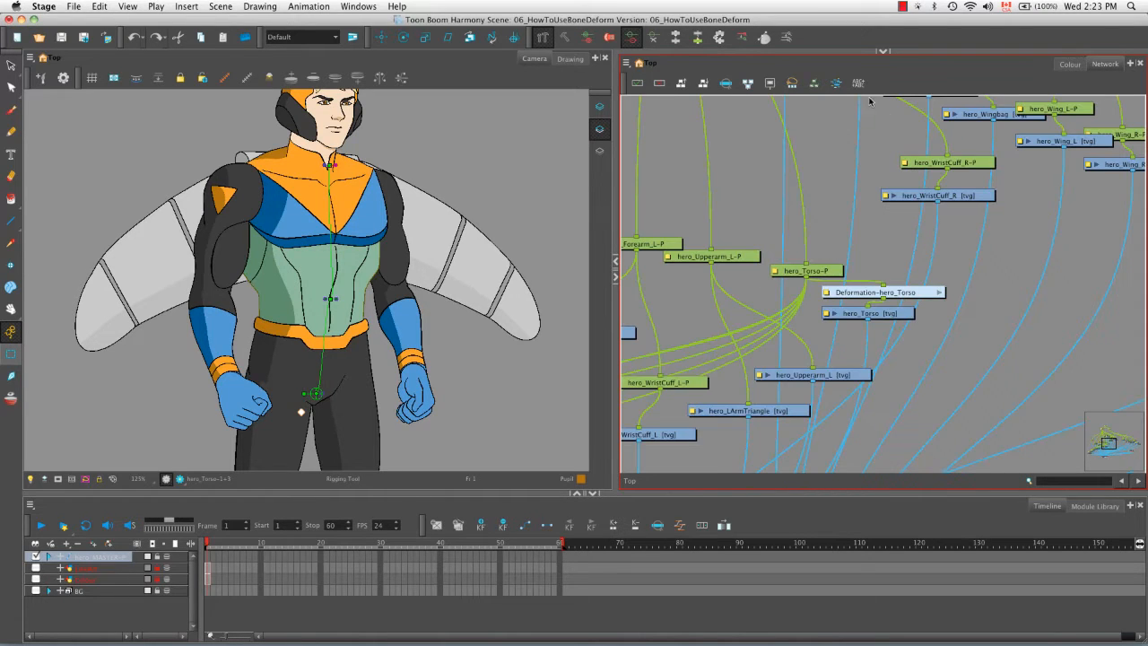
click(927, 298)
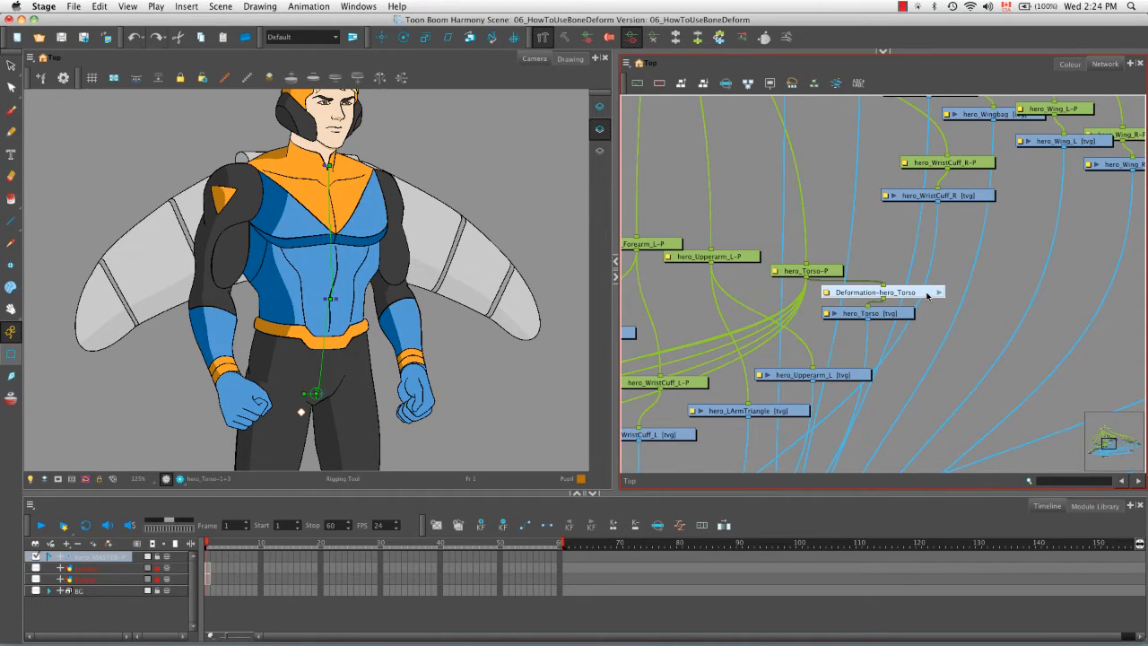
key(BackSpace)
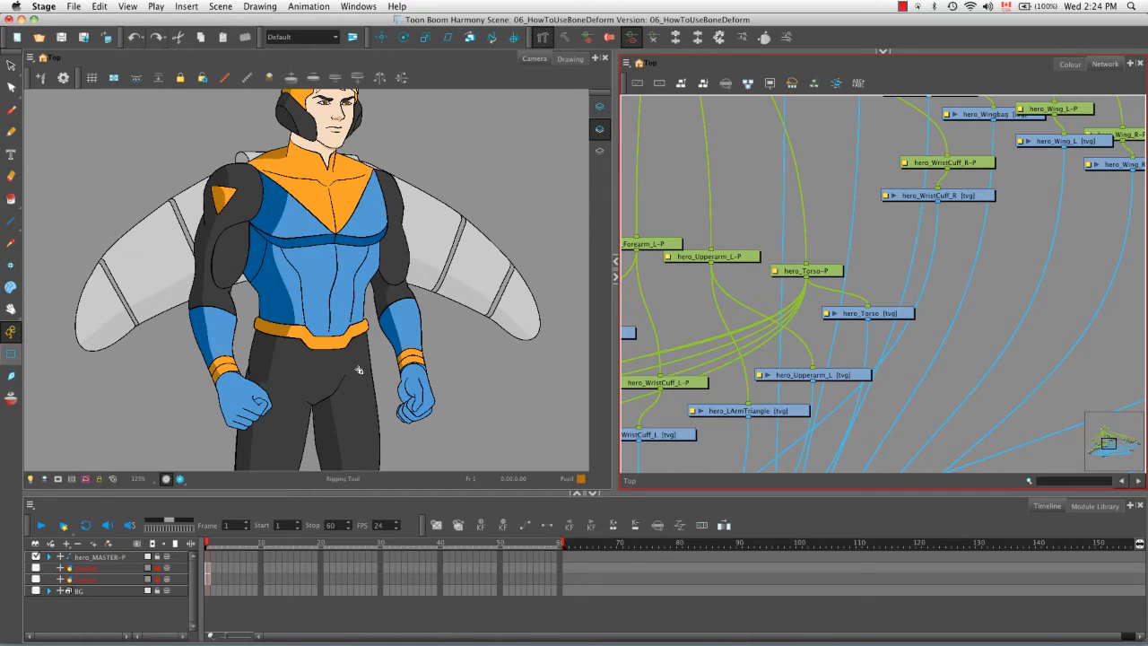
- Disable automatic creation of a new deformer structure for each pose/drawing in the deformation preferences
click(47, 7)
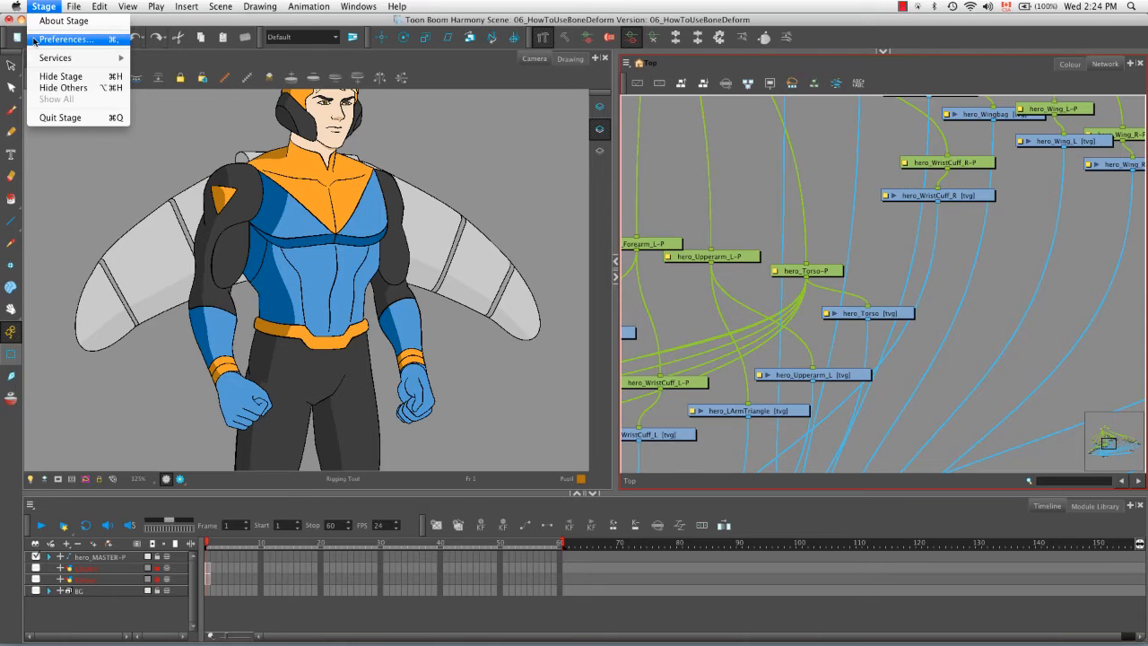
click(36, 40)
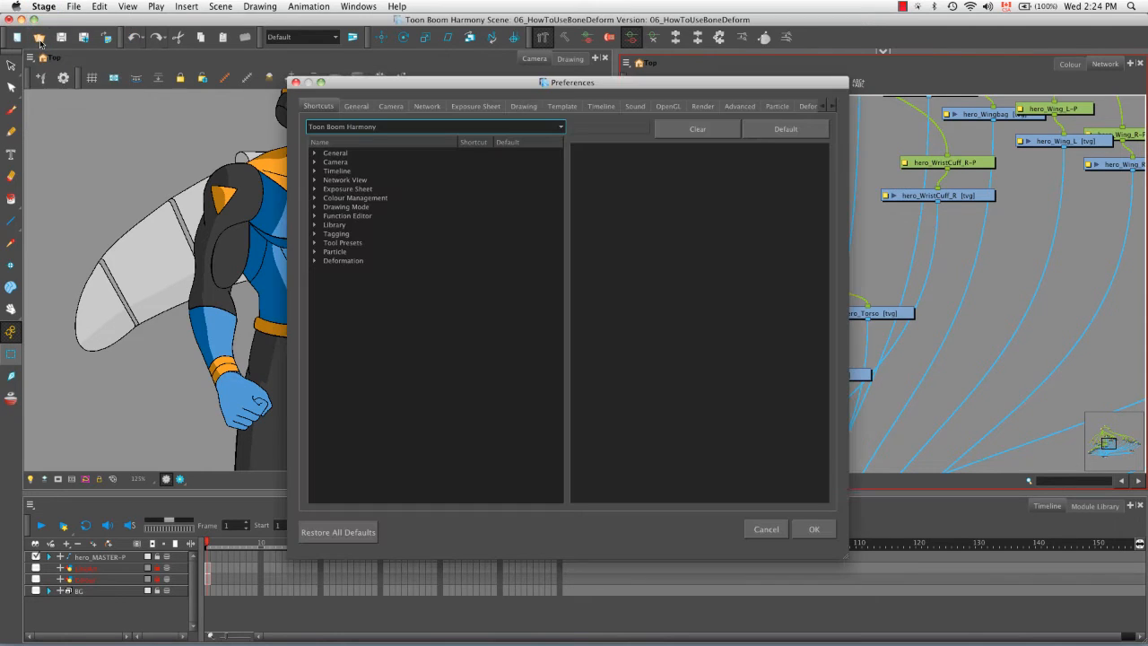
click(478, 228)
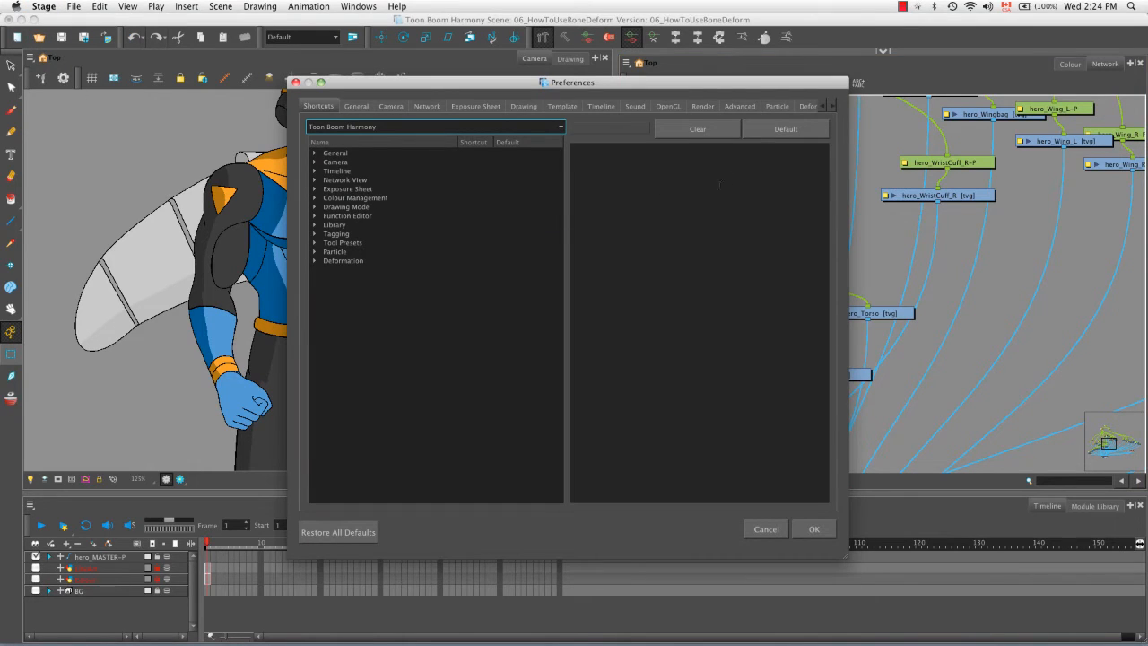
click(809, 106)
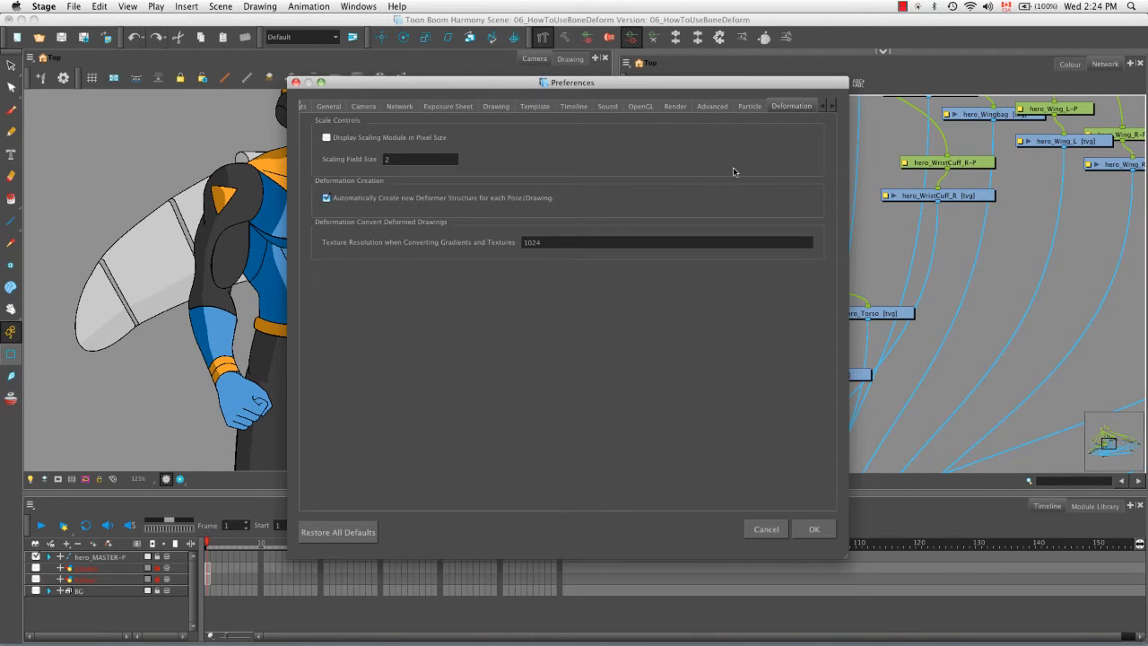
click(326, 198)
click(816, 529)
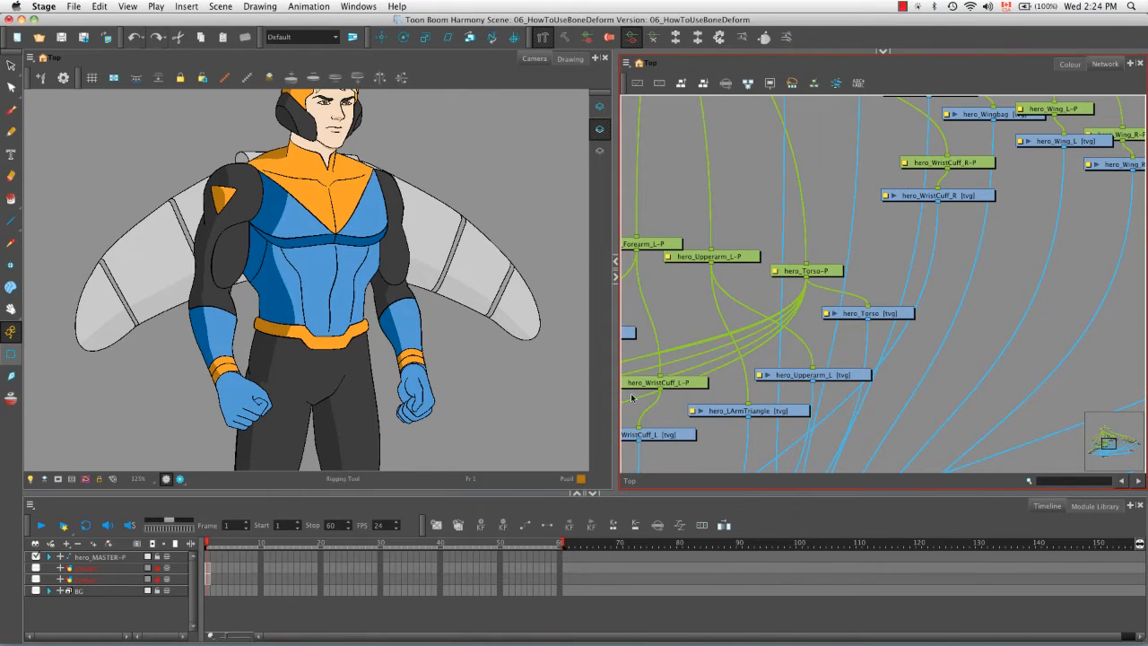
- Select the hero_Torso drawing node and rig it with a two-segment curve chain from the crotch through the abdomen to the neck base
click(897, 315)
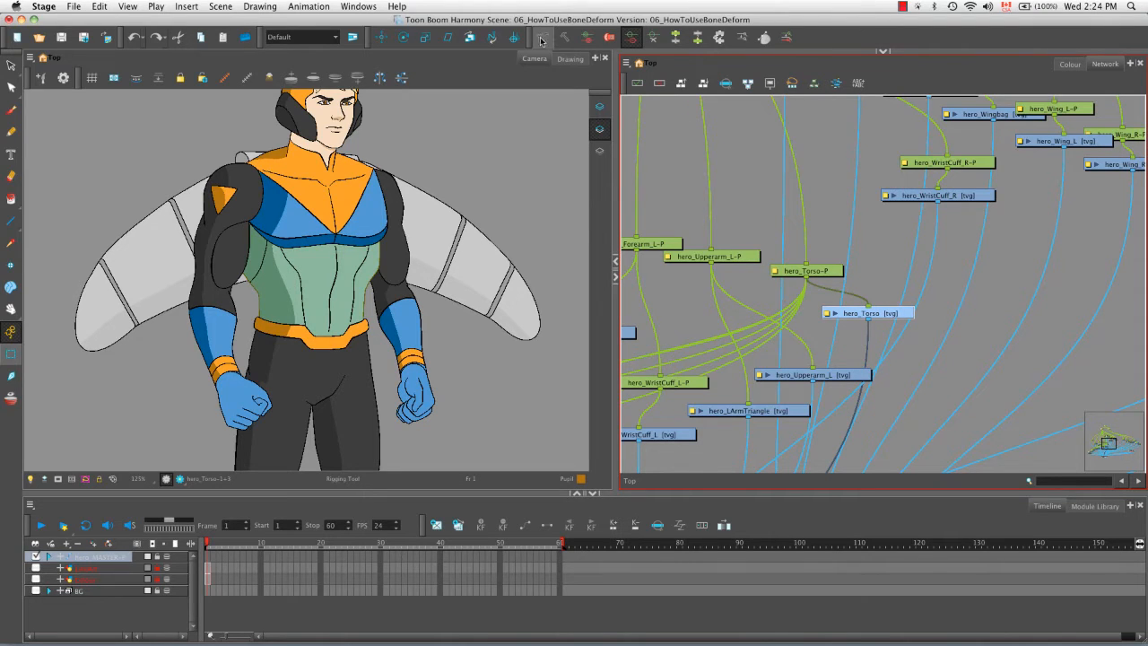
click(883, 53)
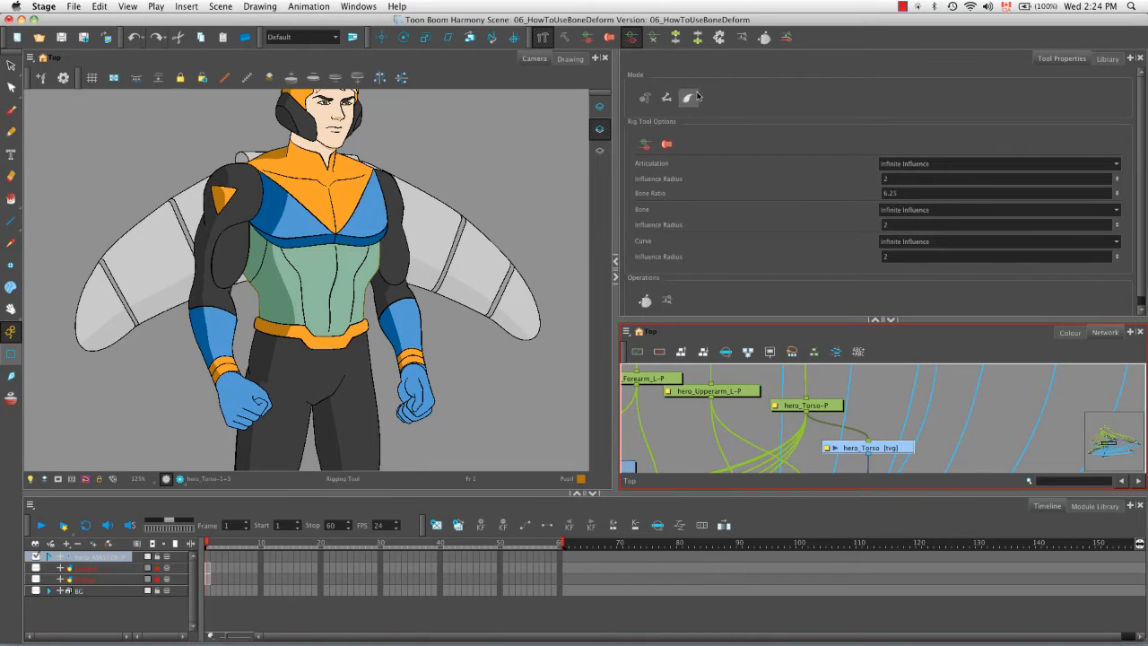
click(312, 396)
click(332, 295)
click(331, 169)
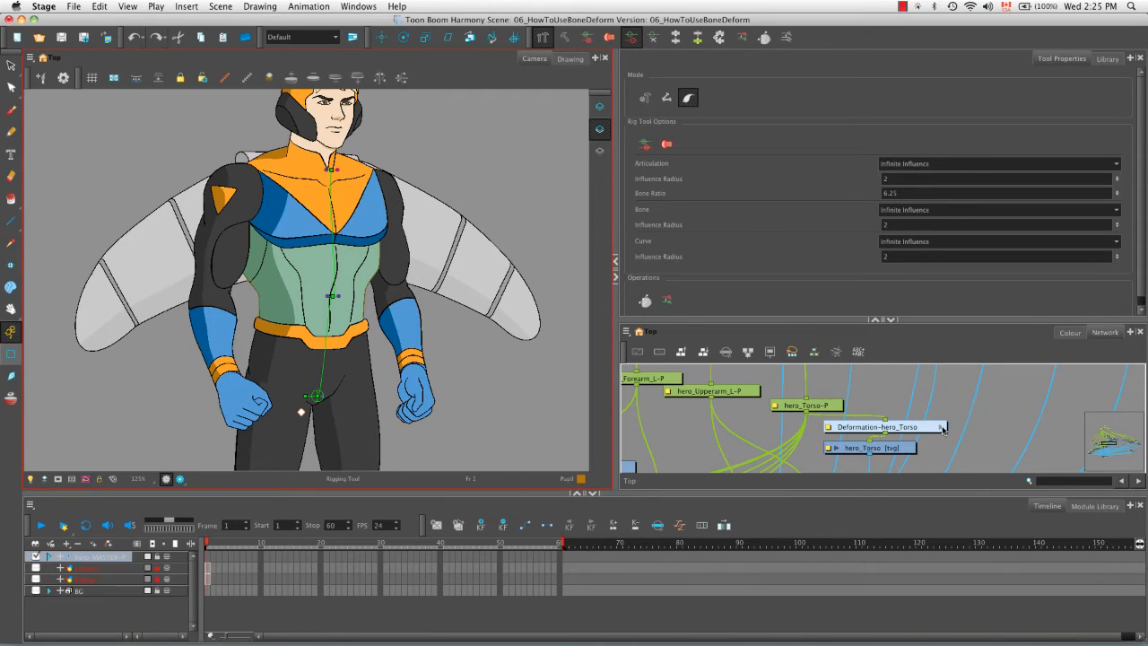
- Examine the contents of the Deformation-hero_Torso group, following its chain from Multi-Port-In through Offset and the curves to Deformation-Composite
click(941, 427)
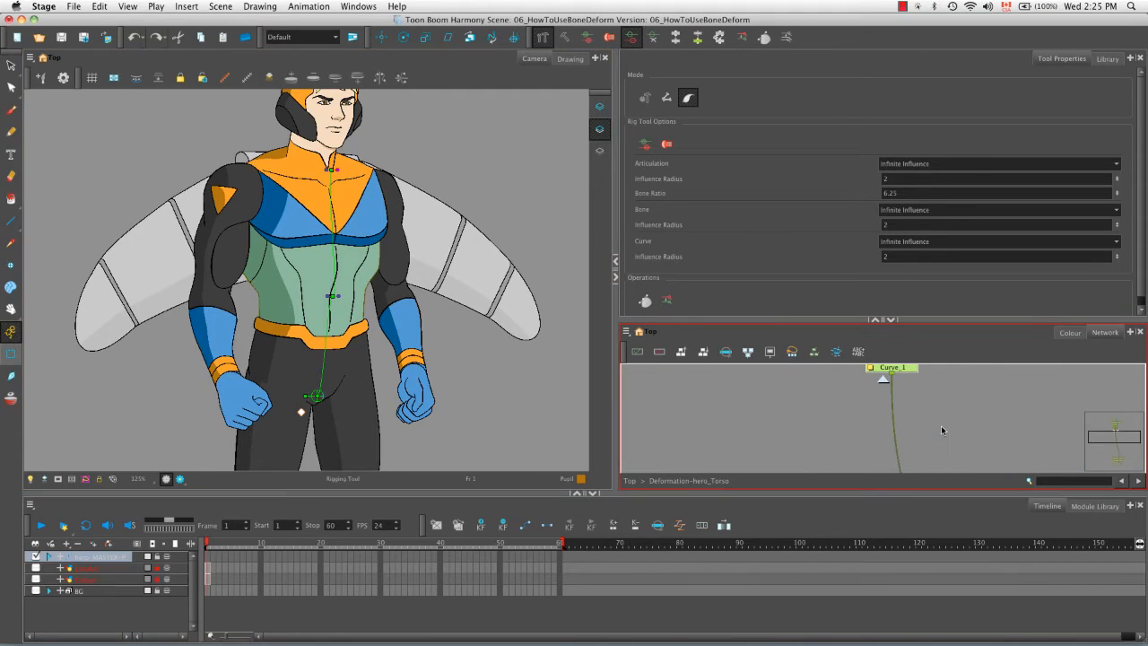
click(876, 320)
key(space)
drag(877, 462, 863, 328)
drag(850, 379, 815, 447)
drag(833, 277, 813, 366)
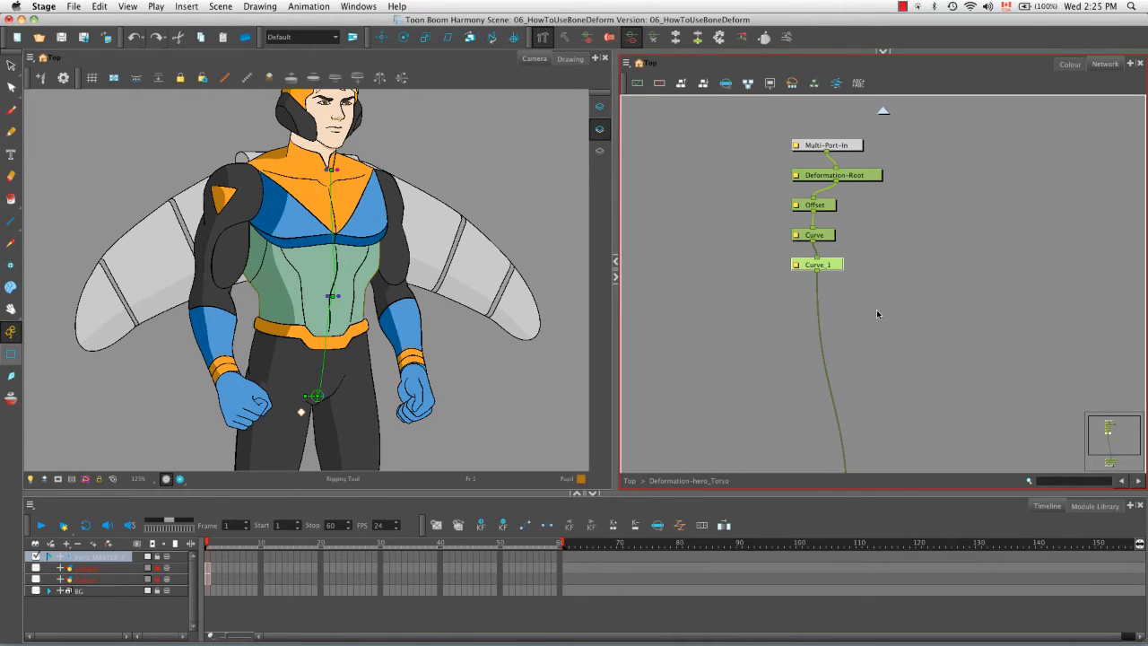
click(884, 112)
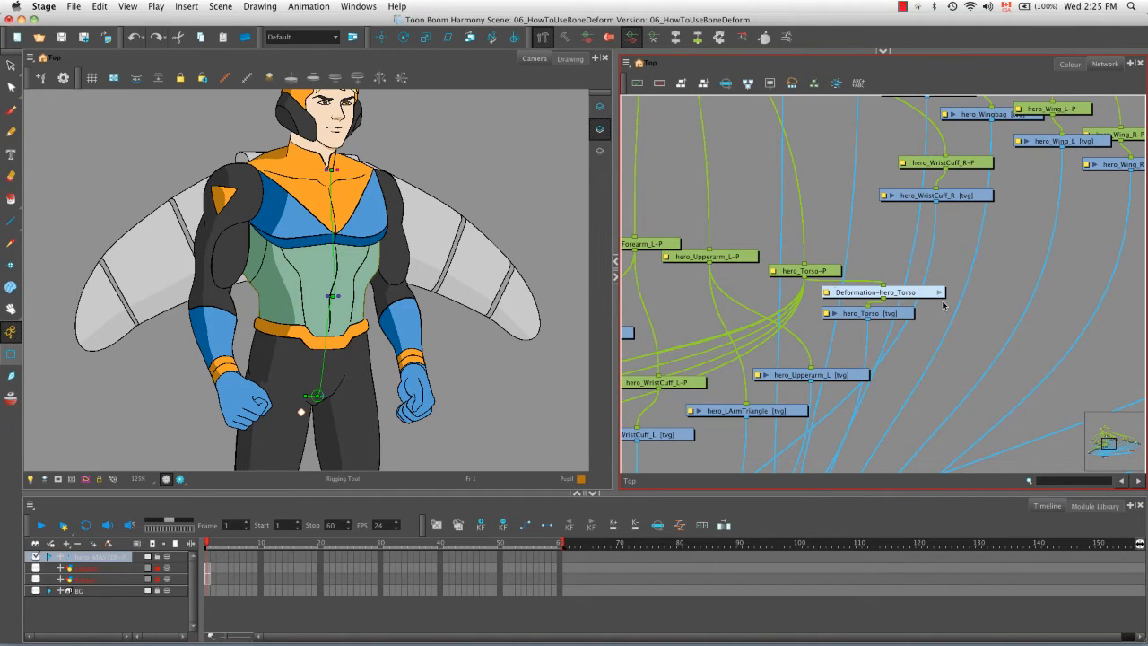
click(939, 292)
key(space)
drag(849, 399, 844, 332)
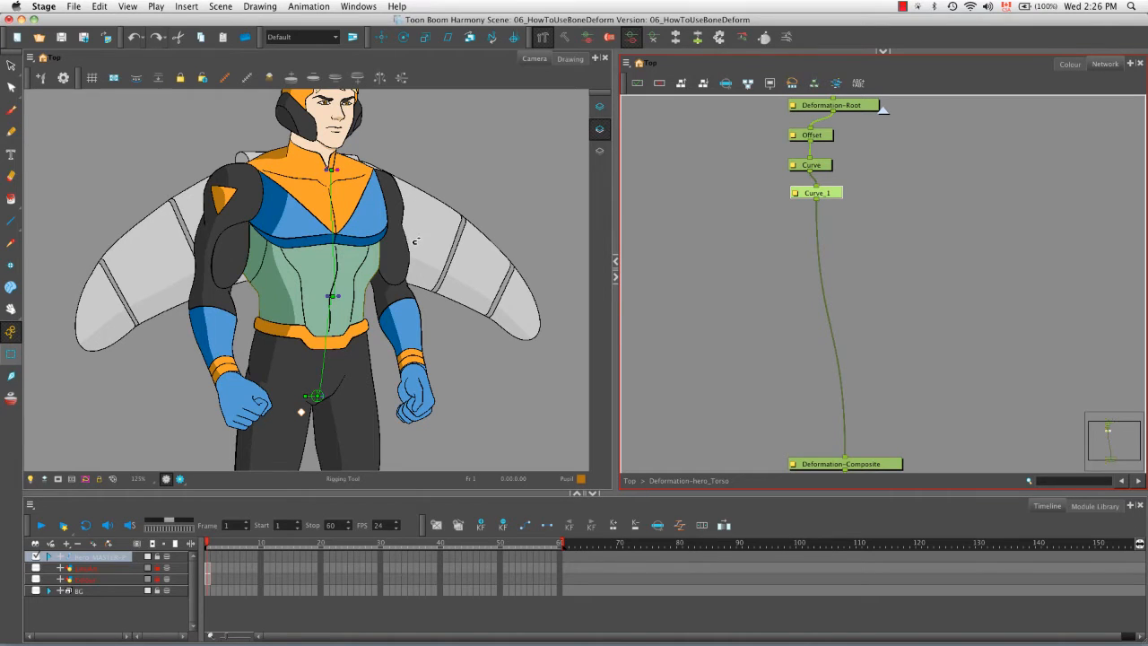
- Turn on Setup Mode and, with the Transform tool, shift the torso chain's root point slightly at the crotch
key(super+t)
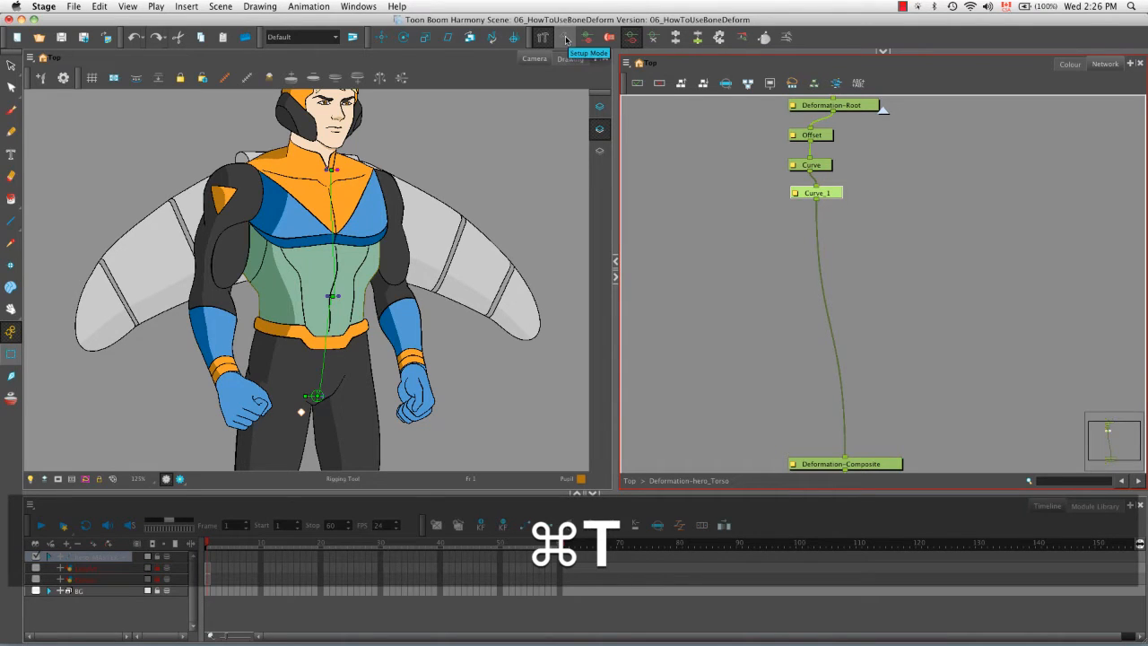
click(566, 39)
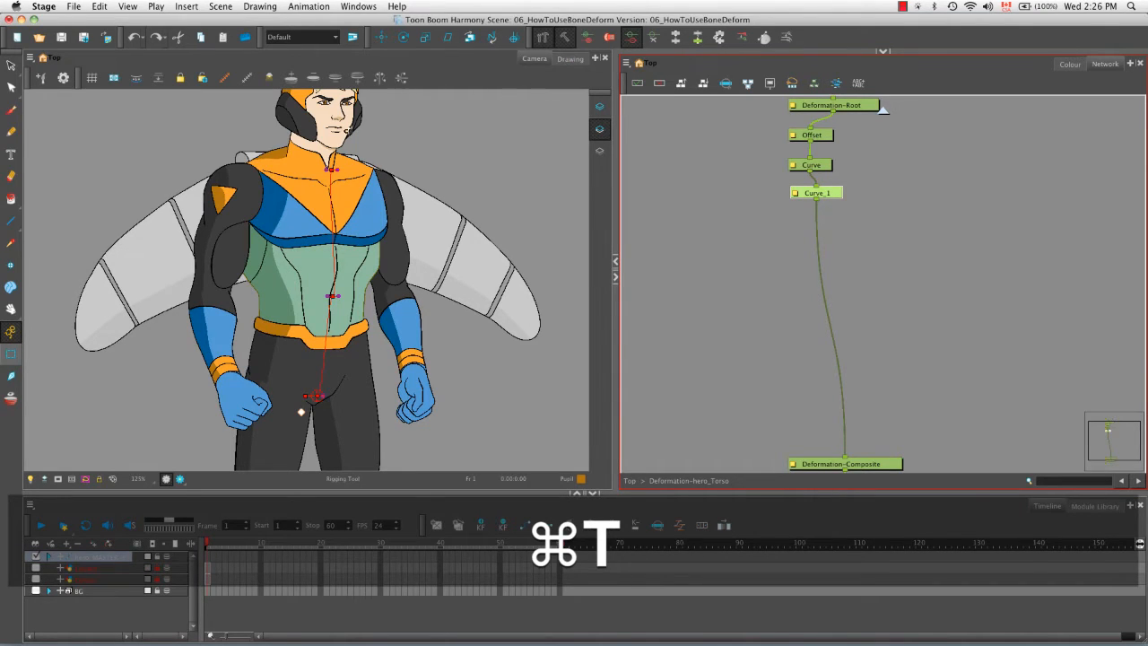
key(super+t)
click(327, 172)
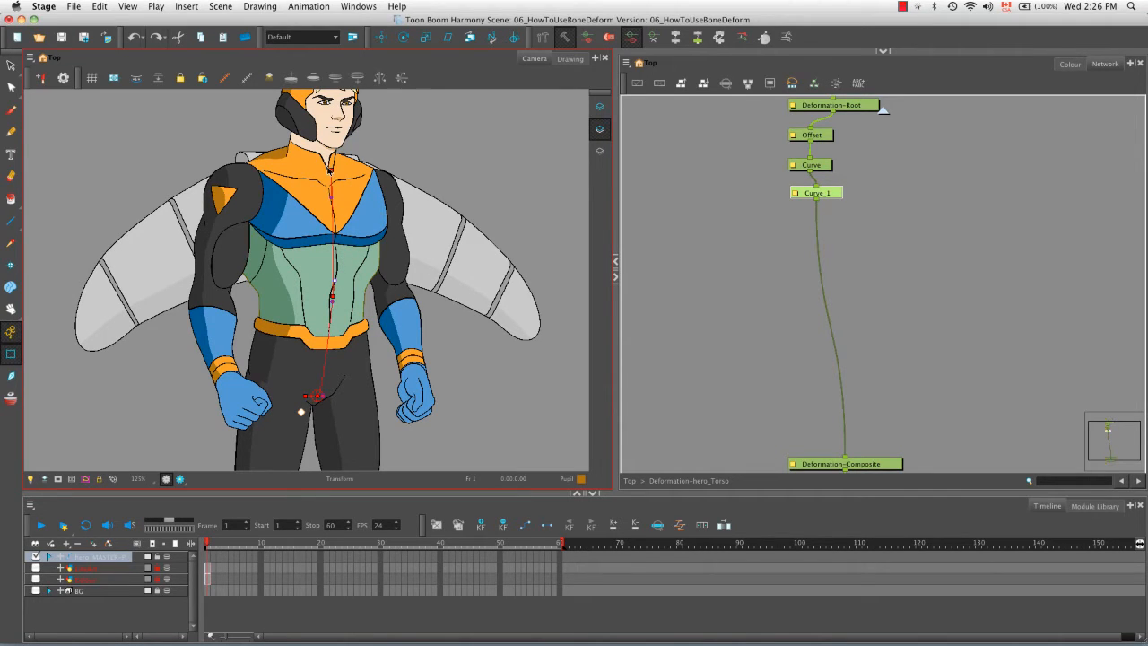
click(319, 396)
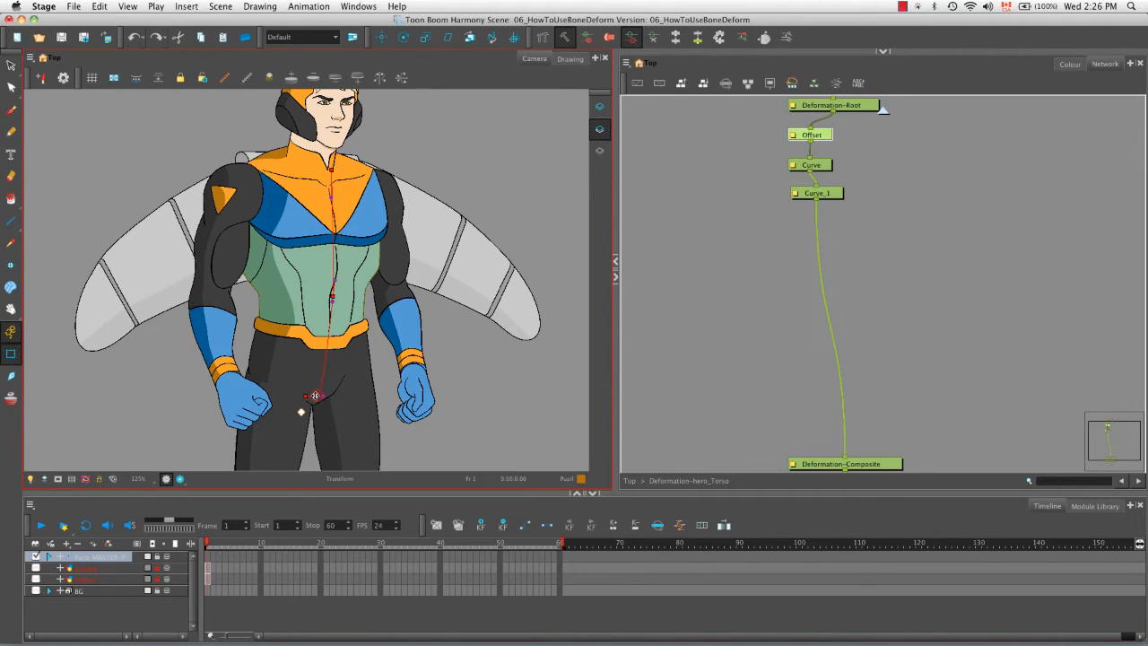
drag(314, 397, 314, 398)
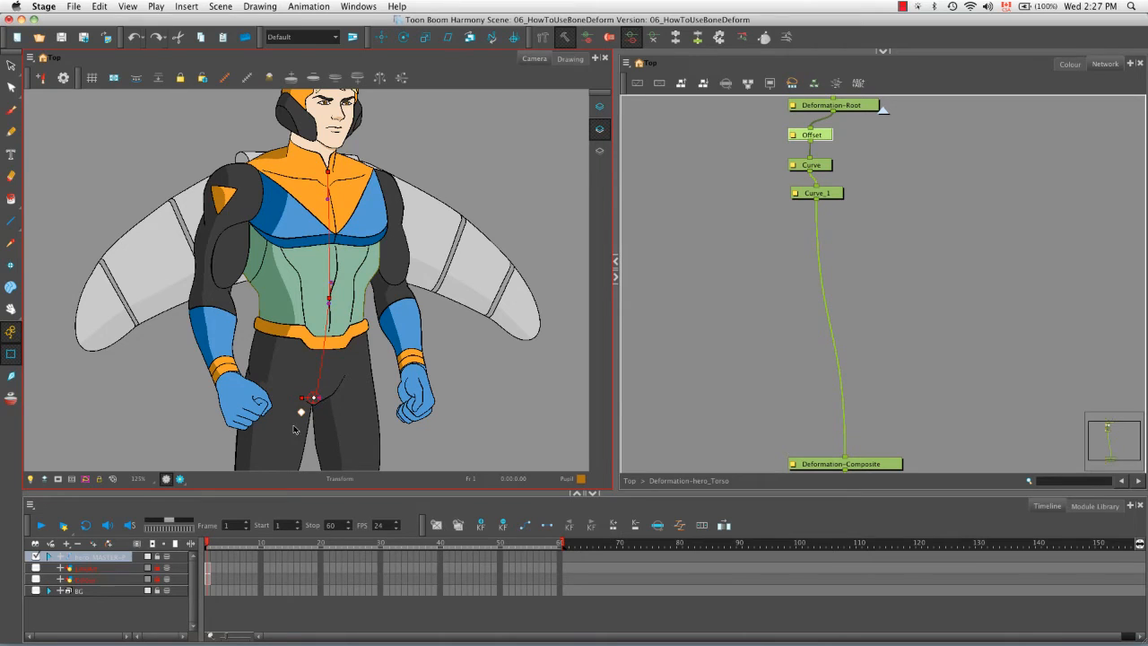
- Try rotating the torso chain about its root point using the offset handle, and undo the rotation
drag(299, 400, 305, 418)
key(super)
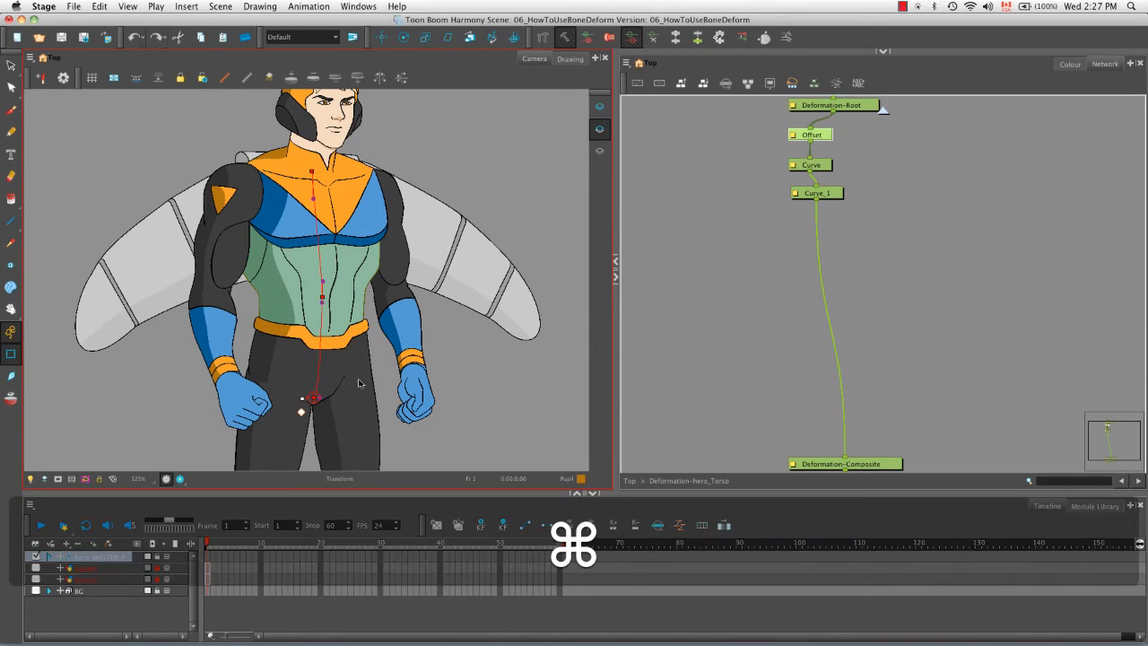
key(super+z)
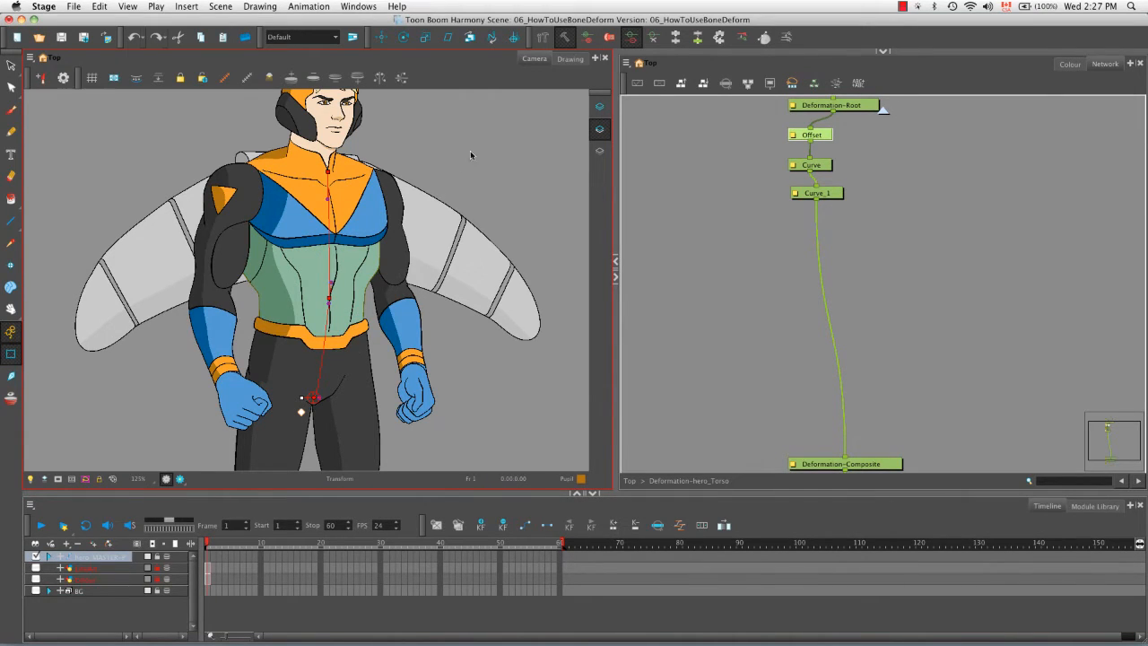
- Compare the torso chain's resting and animated positions by switching Setup Mode on and off
click(542, 37)
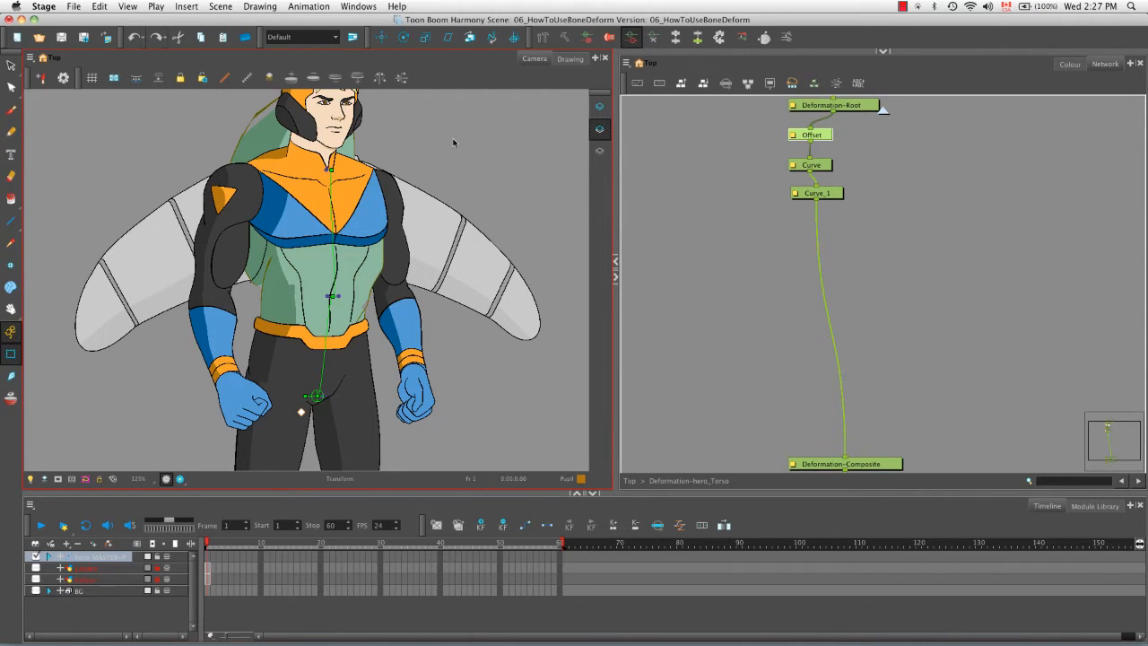
click(564, 38)
click(565, 43)
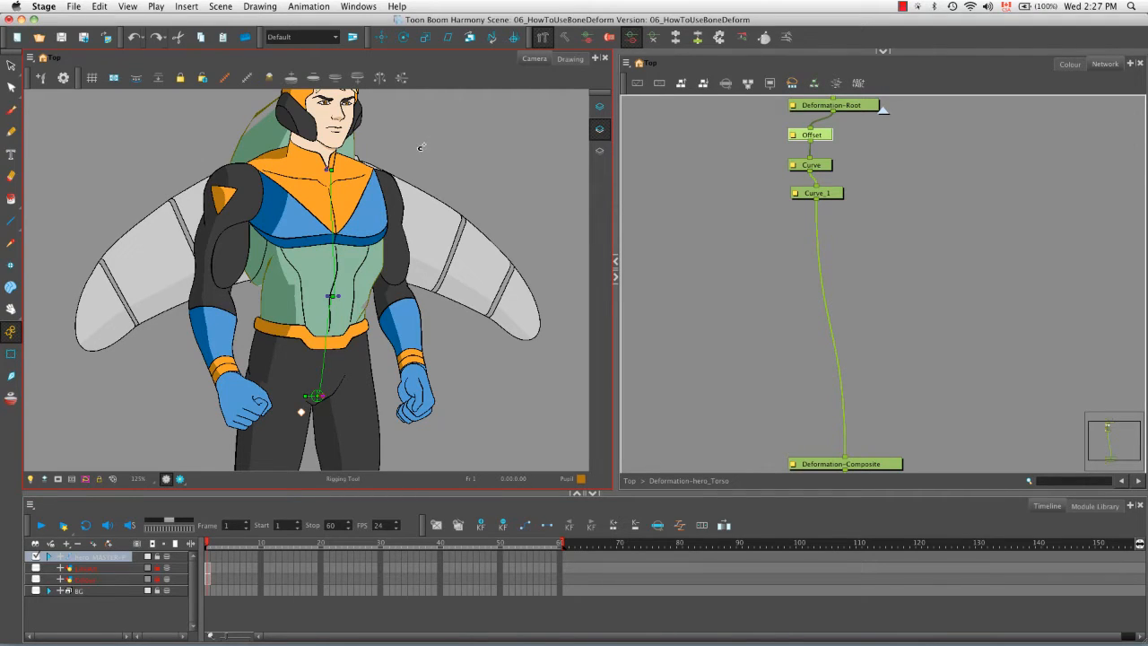
click(564, 36)
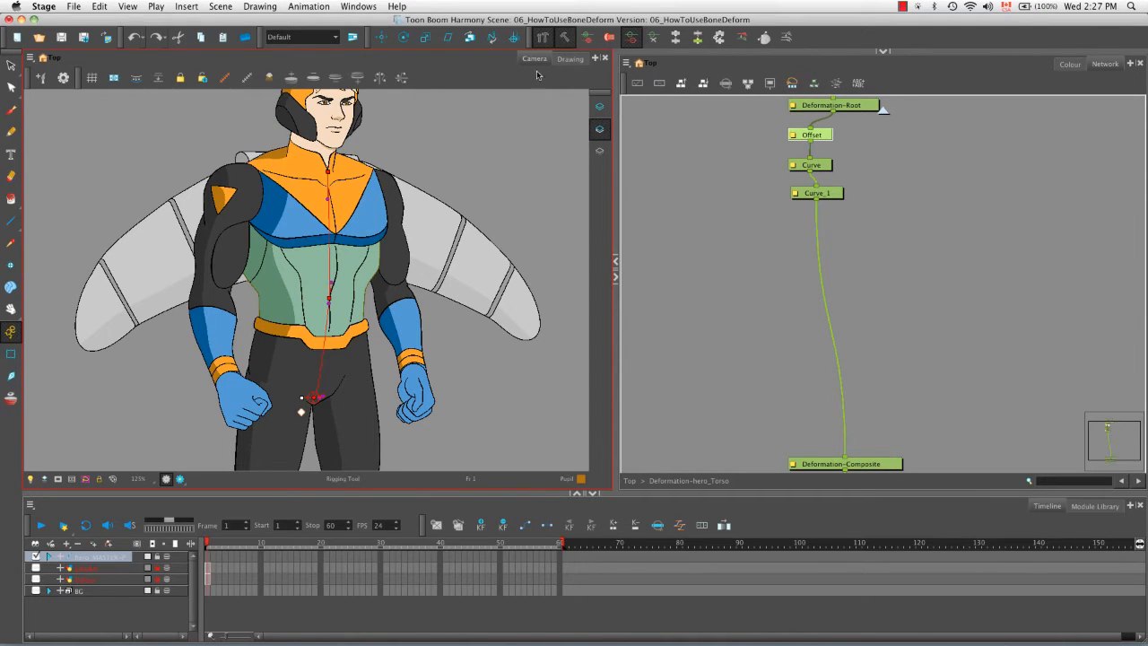
click(564, 37)
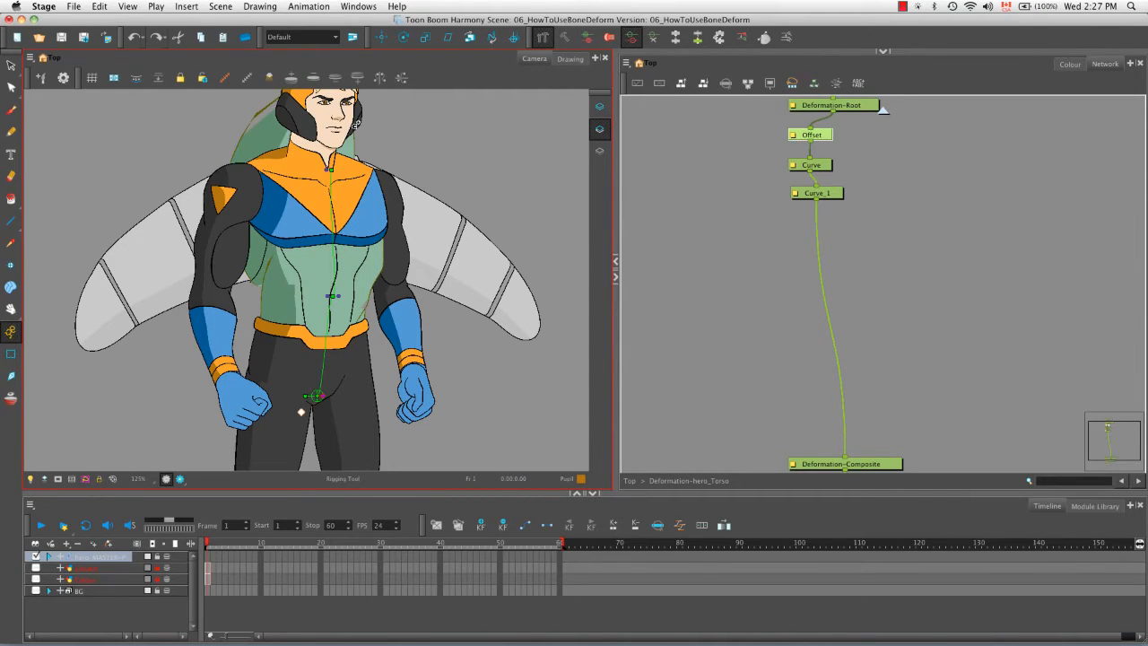
- Return to the top-level network, select the Deformation-hero_Torso group and copy its resting position to the current frame
click(886, 109)
key(ctrl+shift+Return)
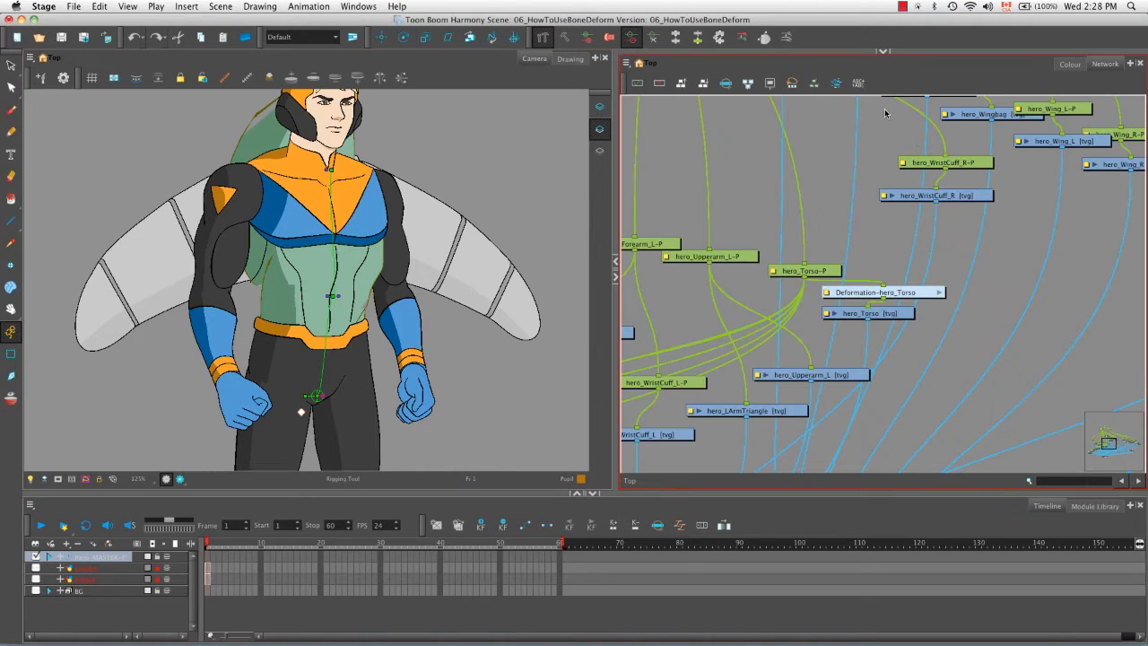
click(907, 294)
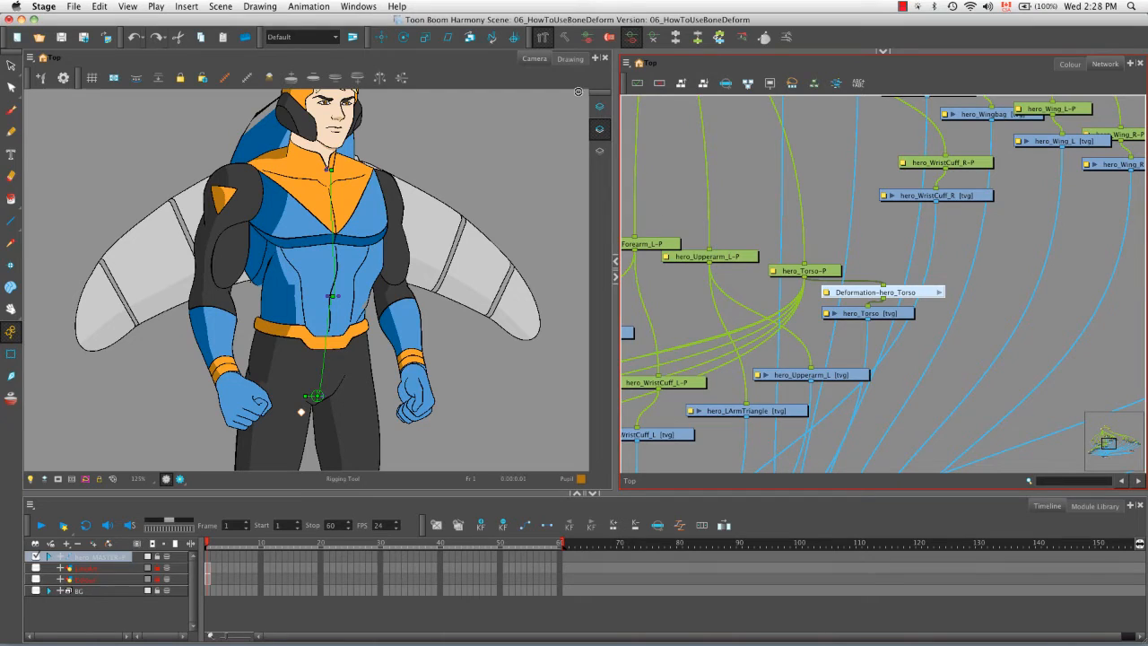
click(741, 39)
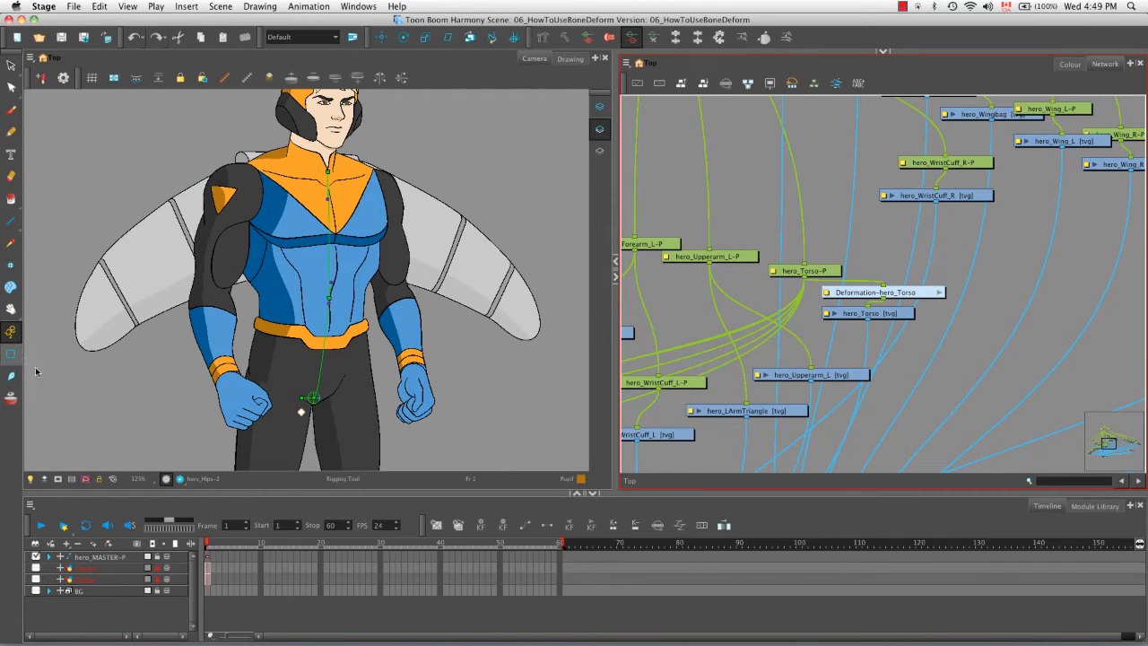
- Select the hips drawing with the Transform tool and remove it from frame 1
key(shift+t)
click(295, 364)
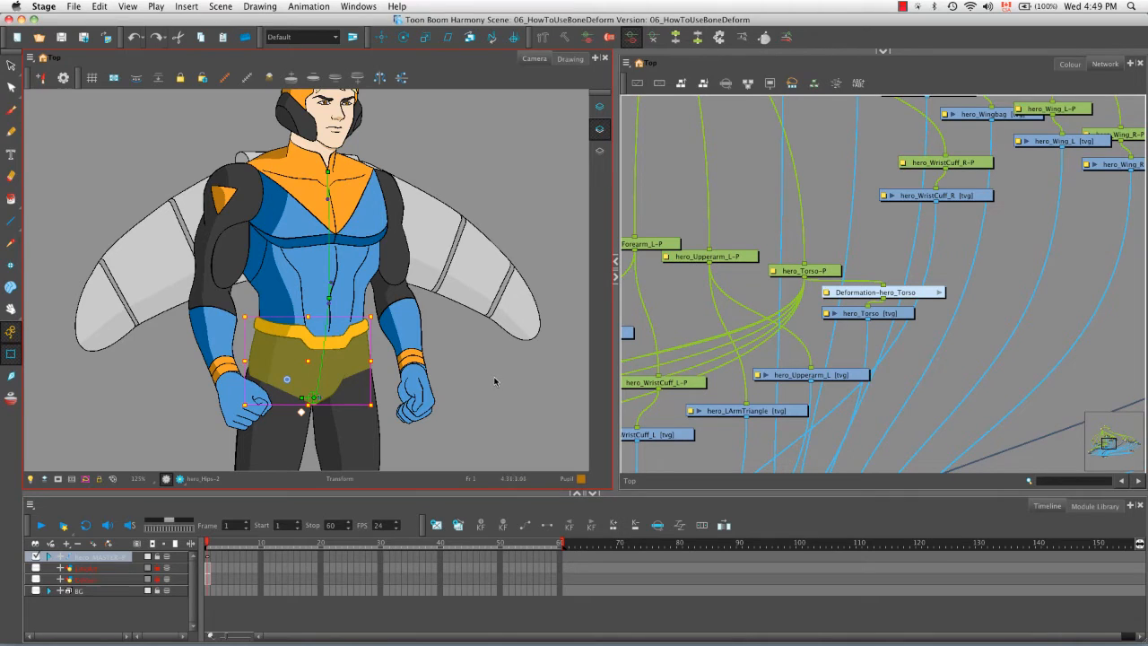
key(Delete)
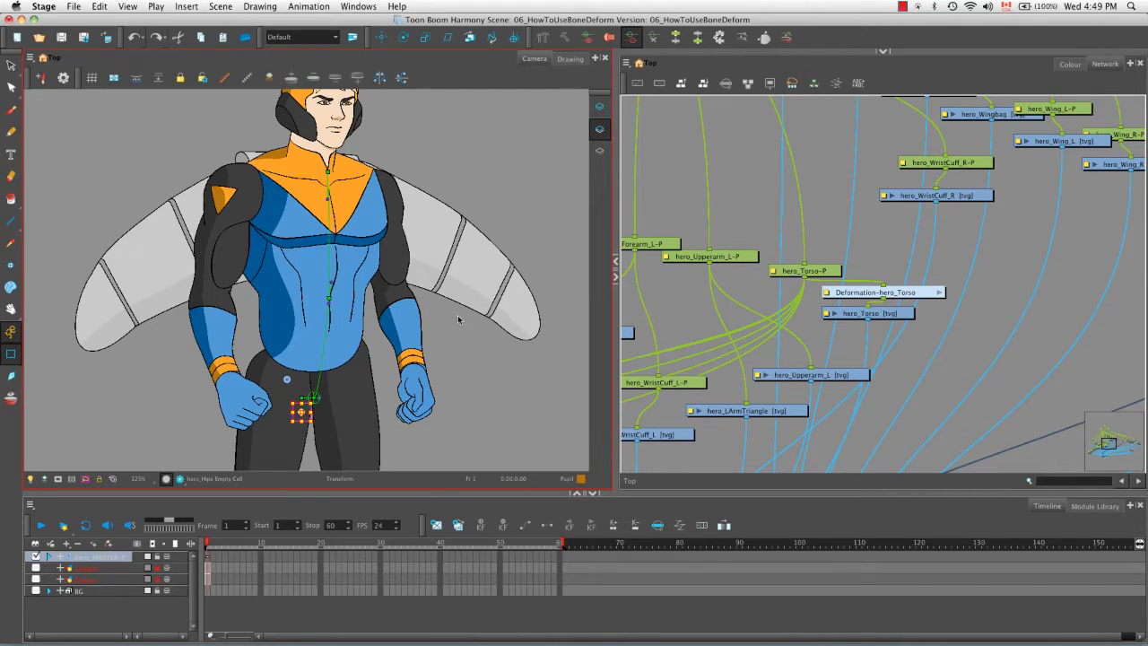
- In Setup Mode, move the torso chain's root up to the lower edge of the torso and realign the abdomen and neck points
click(567, 37)
click(567, 37)
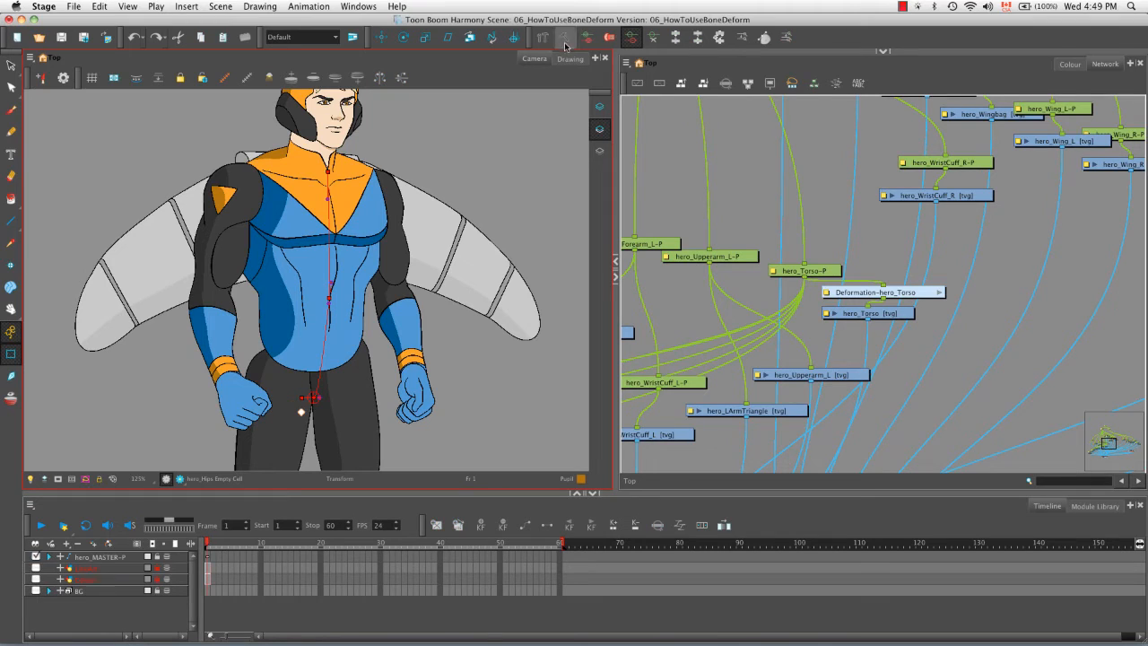
drag(314, 397, 313, 355)
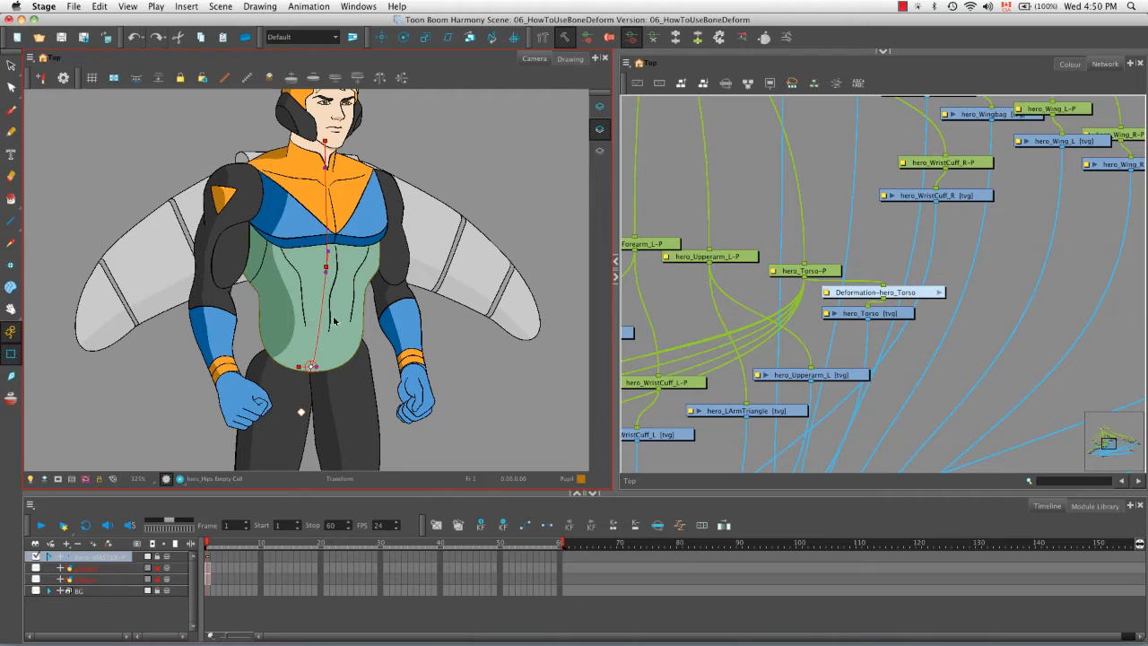
drag(325, 267, 329, 293)
drag(324, 142, 330, 178)
mouse_move(332, 277)
mouse_down()
mouse_move(337, 261)
mouse_move(329, 314)
mouse_move(333, 294)
mouse_up()
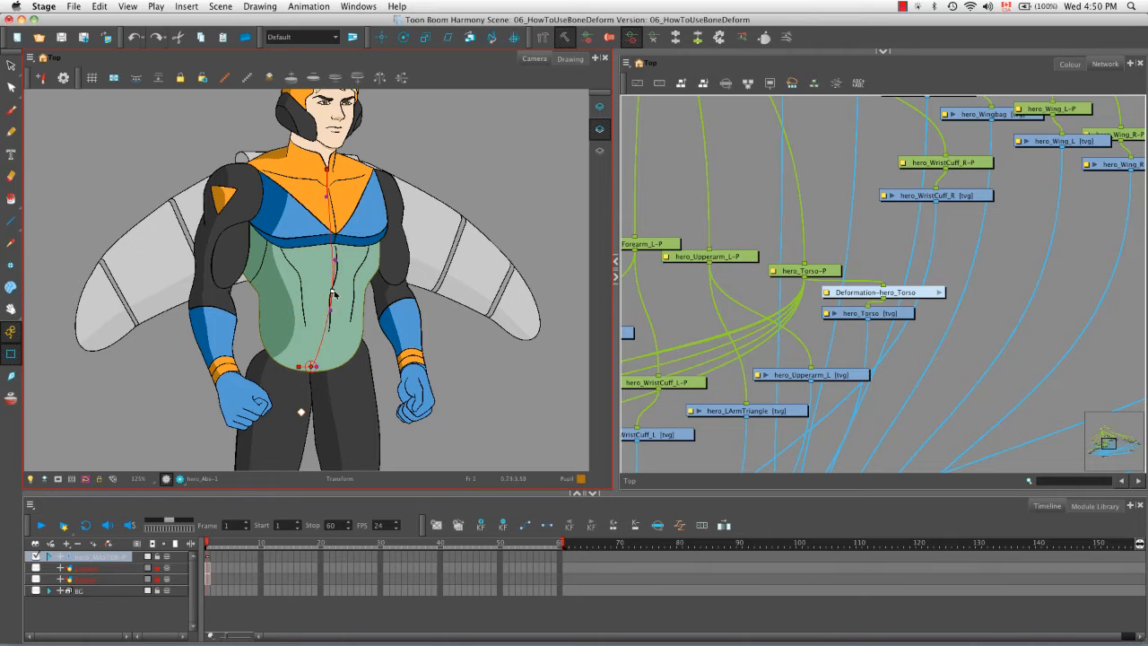
click(465, 345)
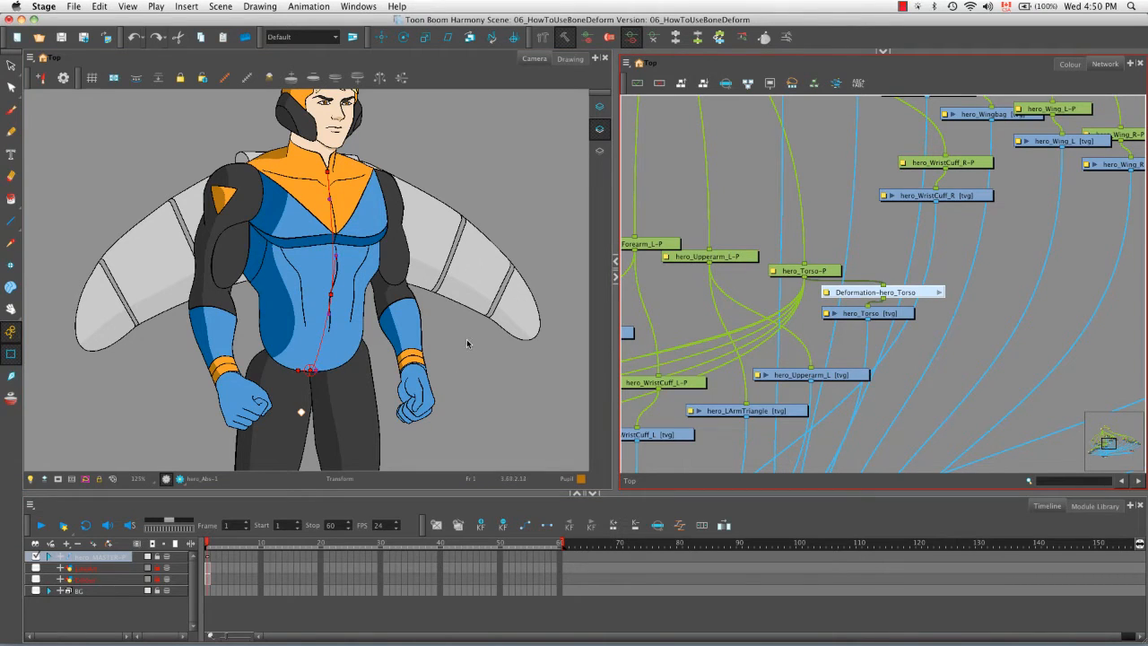
- Leave Setup Mode and copy the resting position of Deformation-hero_Torso to the current frame
click(565, 37)
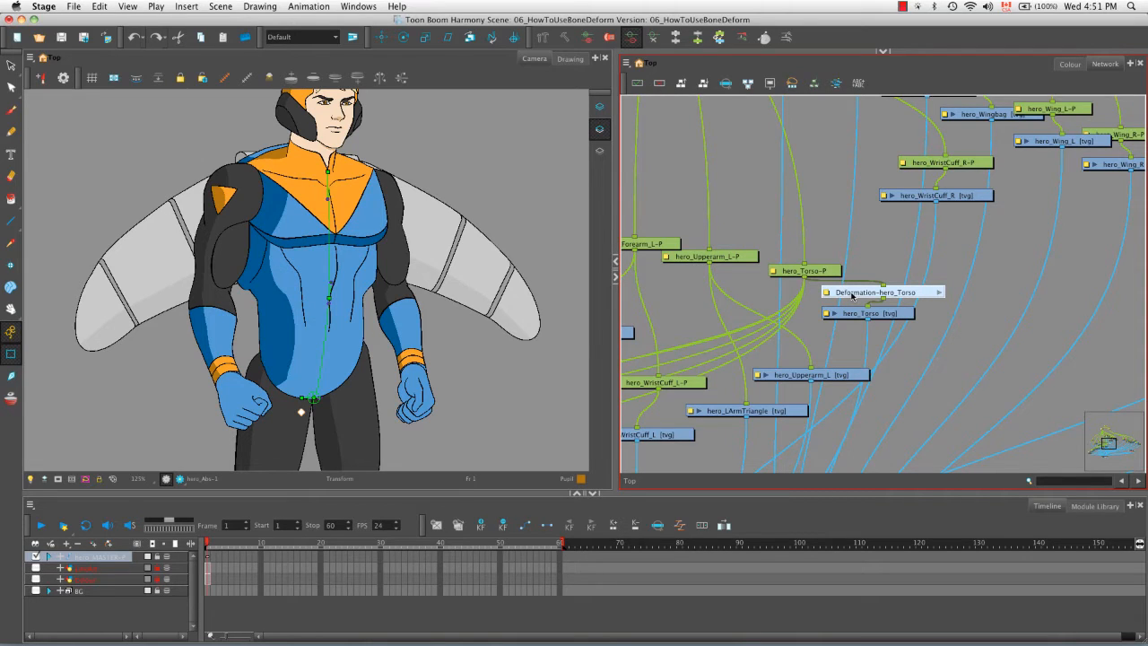
drag(853, 296, 851, 297)
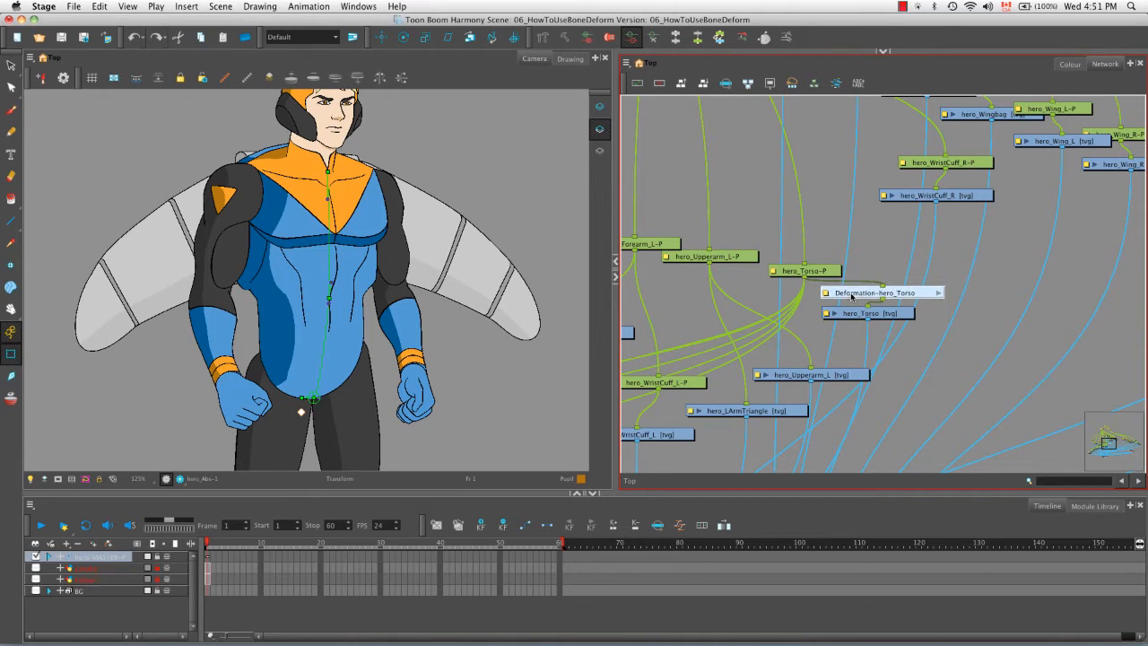
click(742, 38)
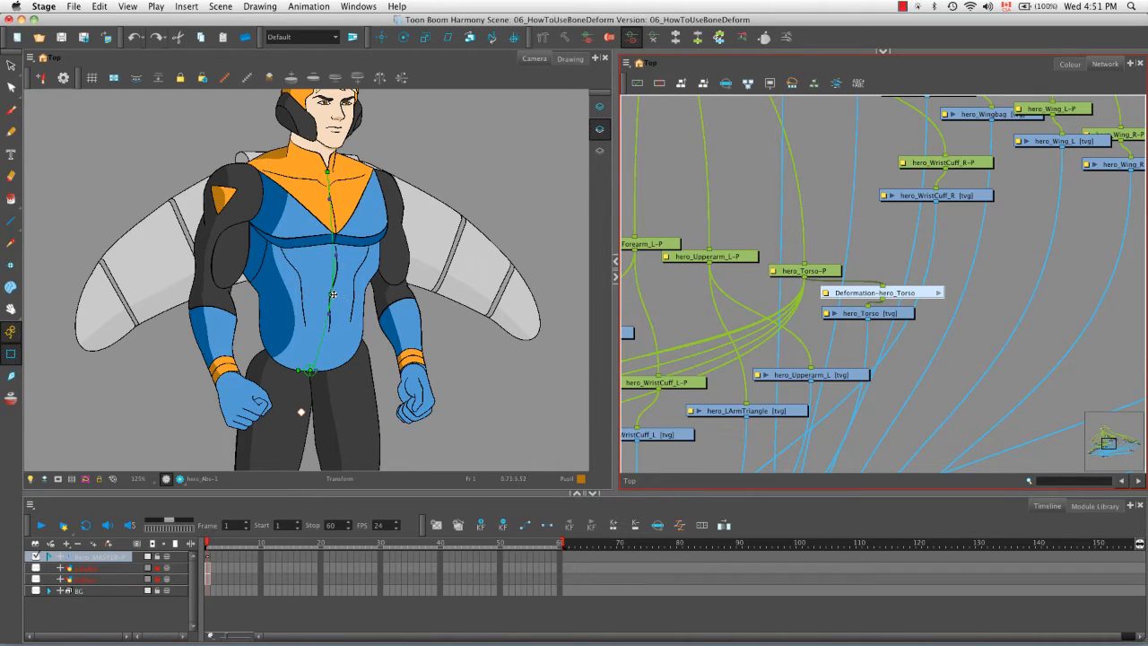
- Test the torso deformation by shifting the abdomen point and its curve handle sideways, and undo both changes
drag(331, 295, 301, 292)
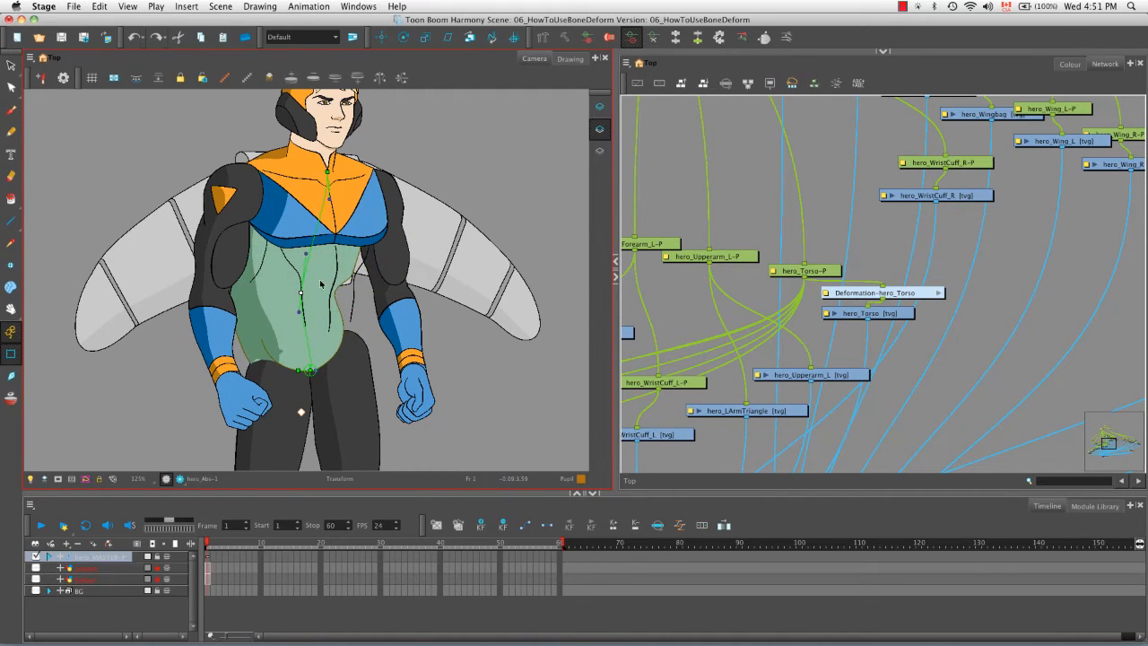
mouse_move(299, 313)
mouse_down()
mouse_move(293, 323)
mouse_move(292, 302)
mouse_move(303, 312)
mouse_up()
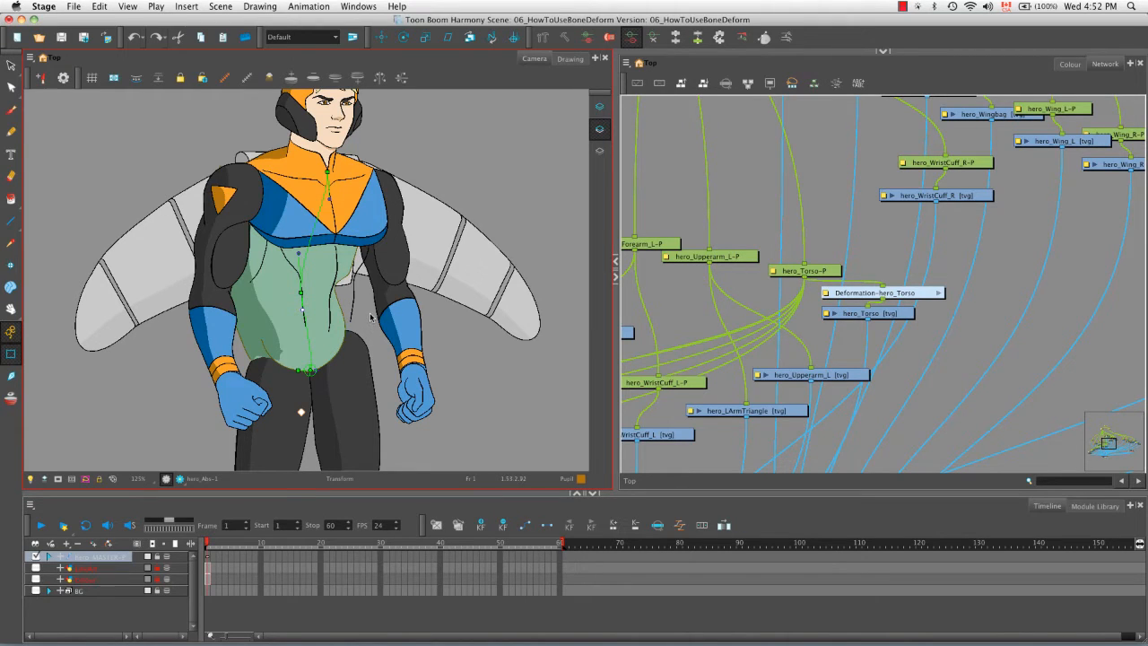
key(super+z)
key(super+z)
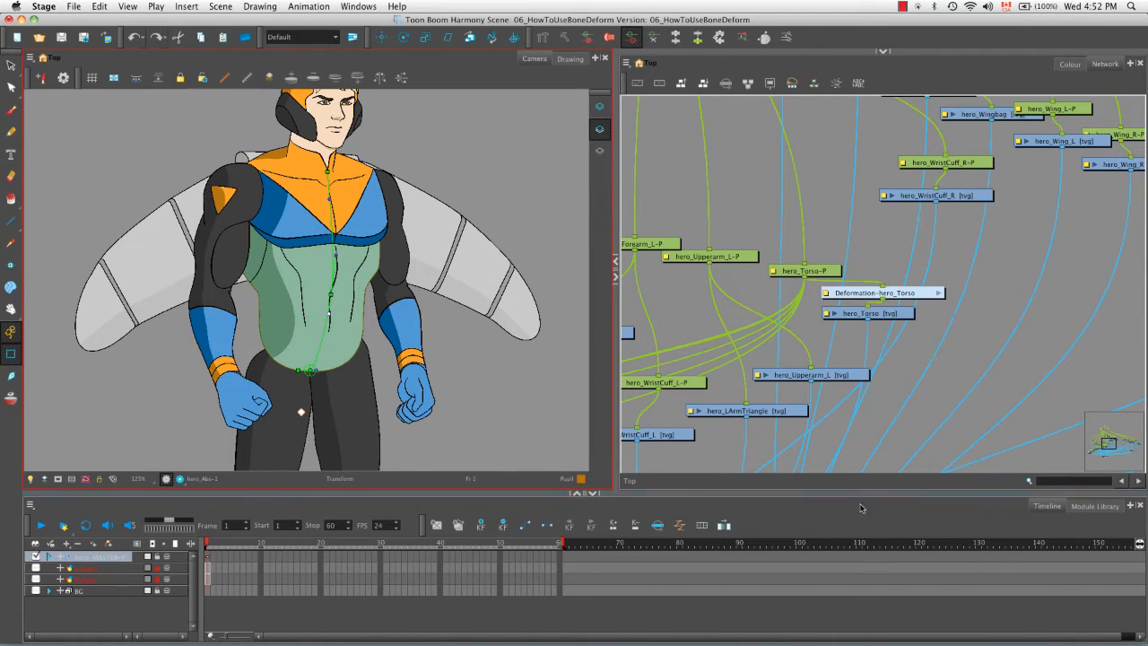
- Search the network for the hero_Hips node and bring back its hips drawing at frame 1
click(1079, 480)
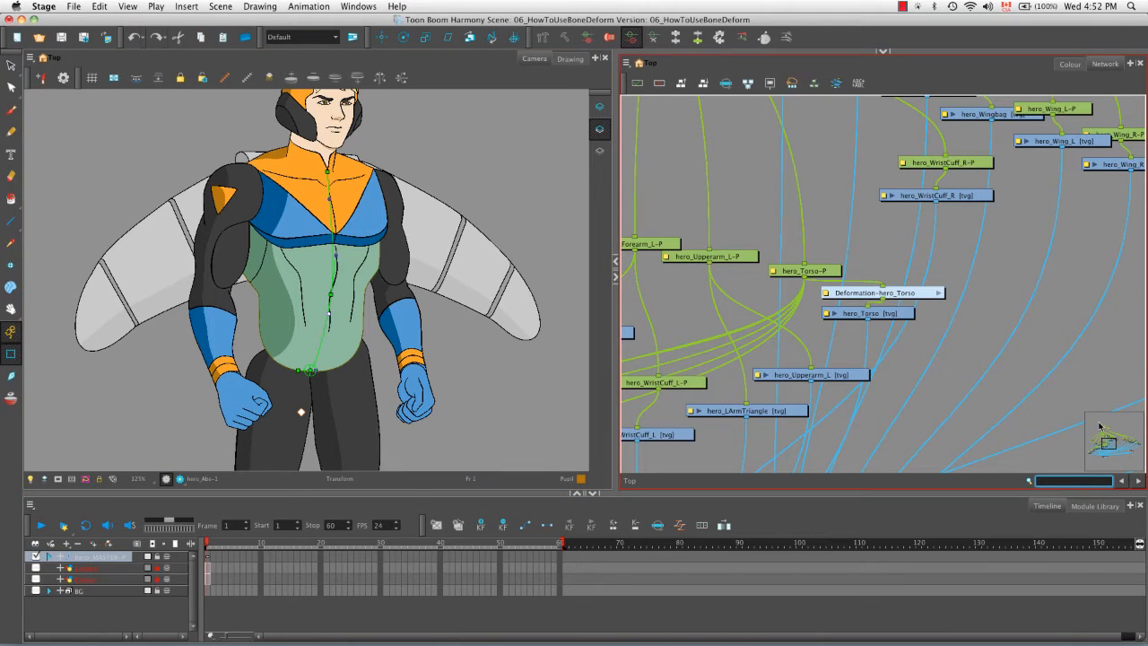
text(hero)
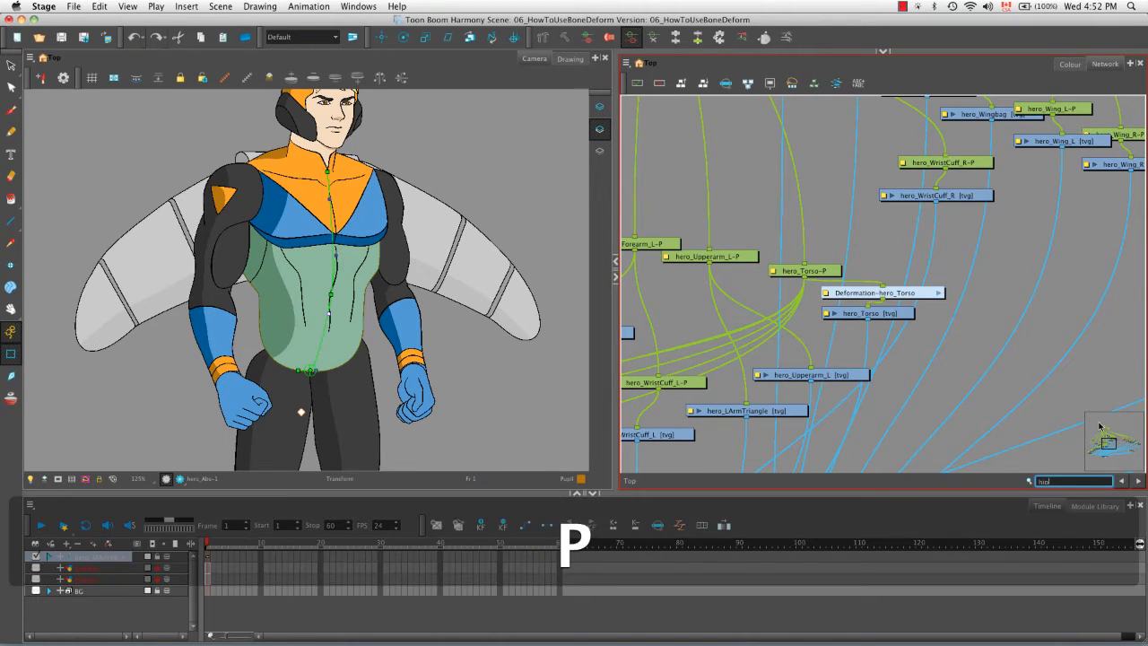
key(BackSpace)
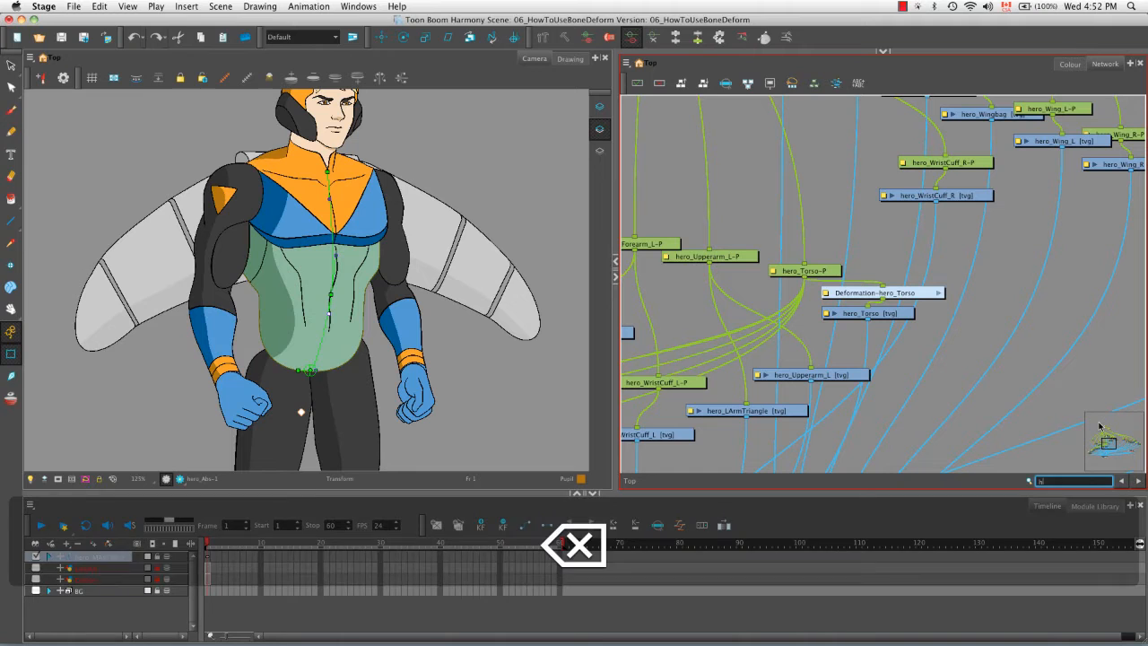
text(ro_)
text( Hips)
key(Return)
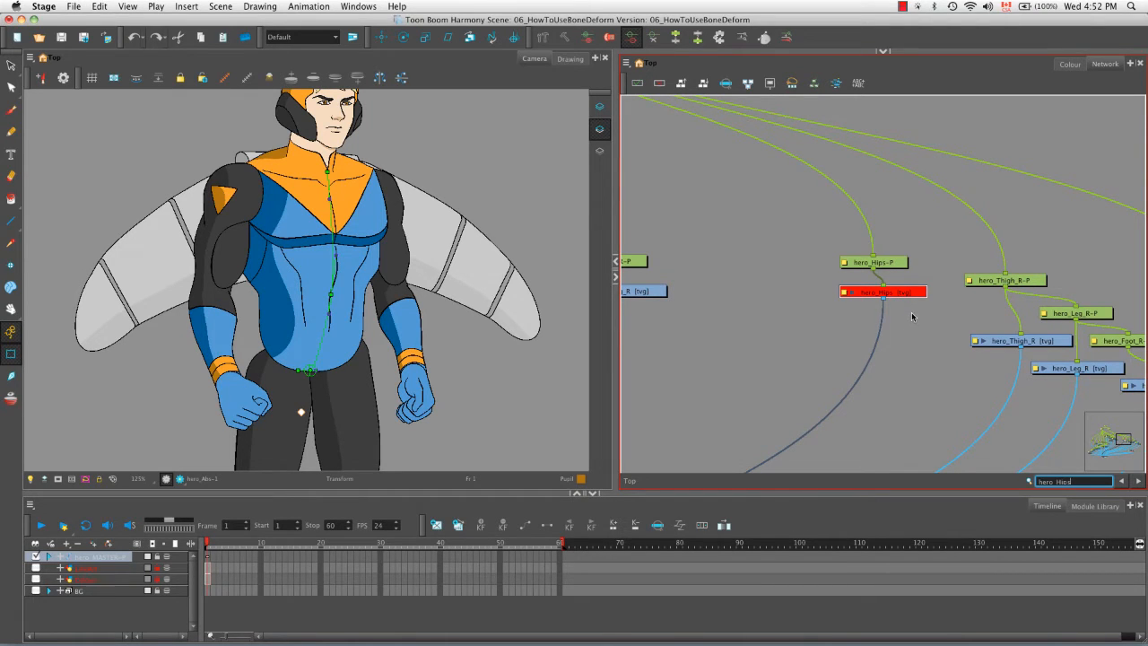
text(a)
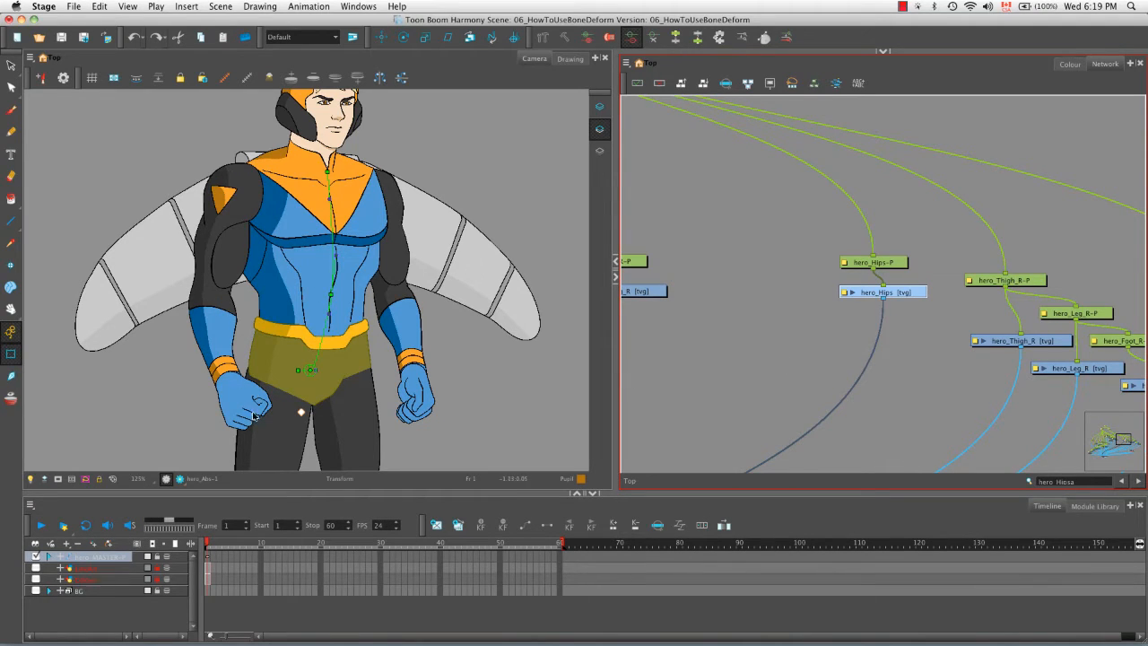
- Select the hero_Upperarm_L drawing and rig it with a two-segment bone chain from the shoulder through the elbow to the wrist
click(235, 253)
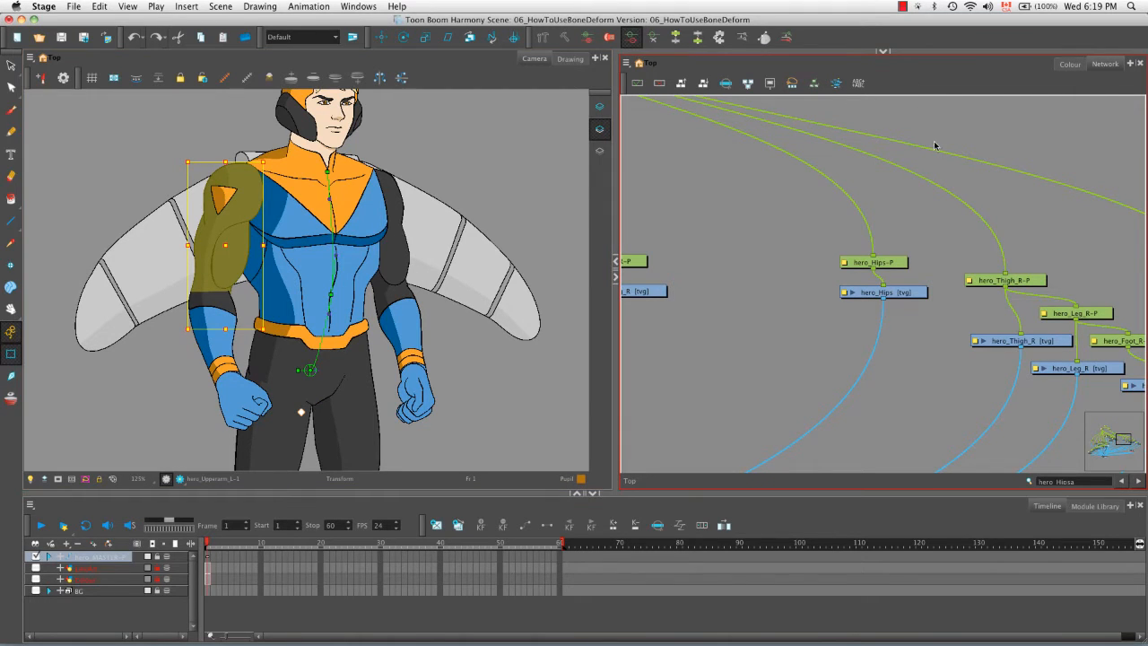
key(o)
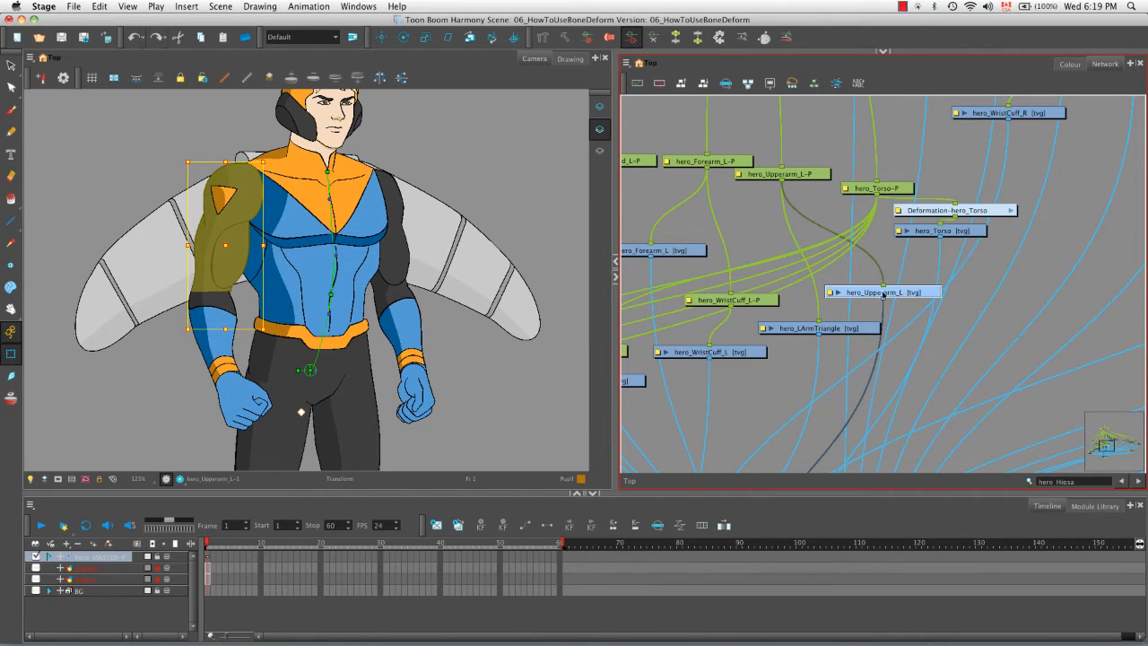
click(542, 38)
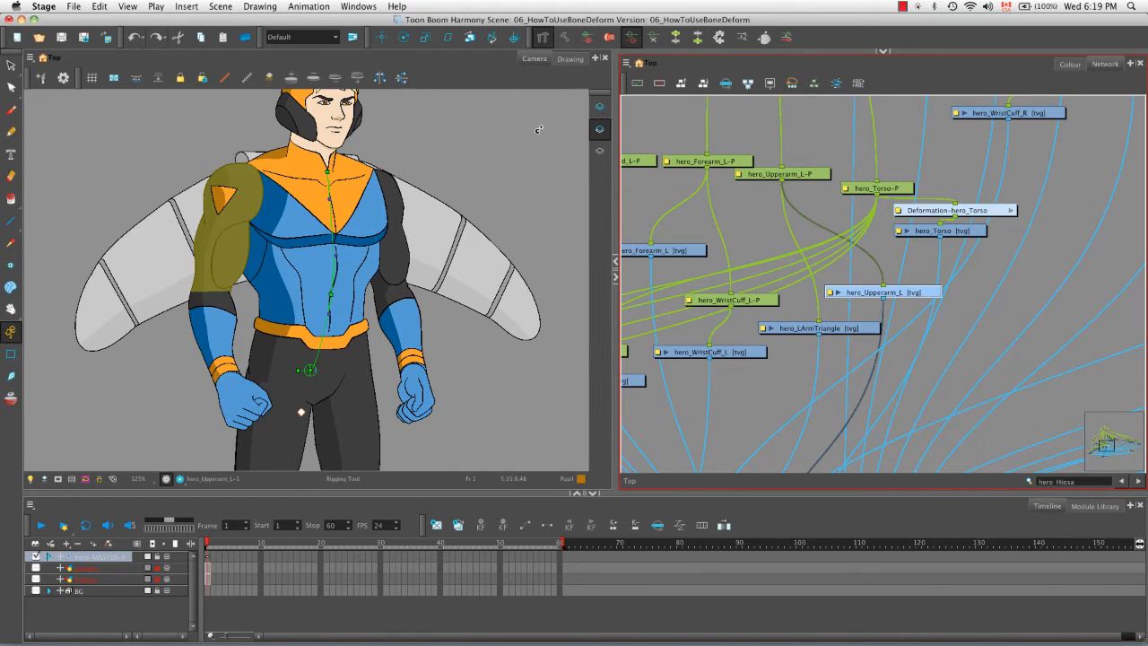
click(885, 50)
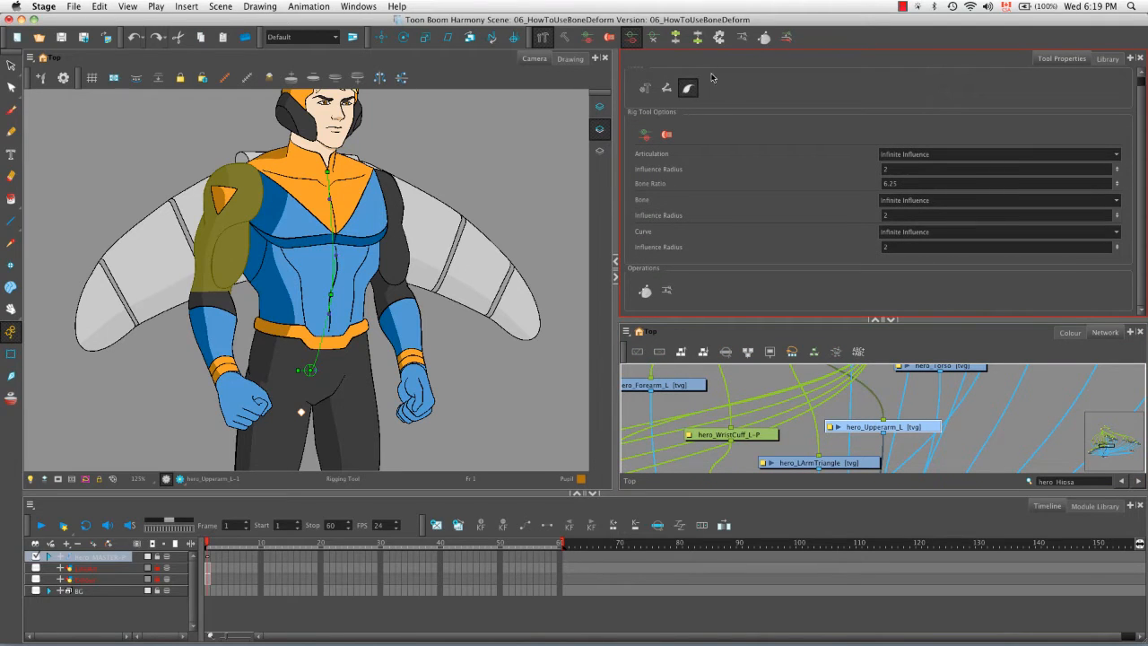
click(666, 89)
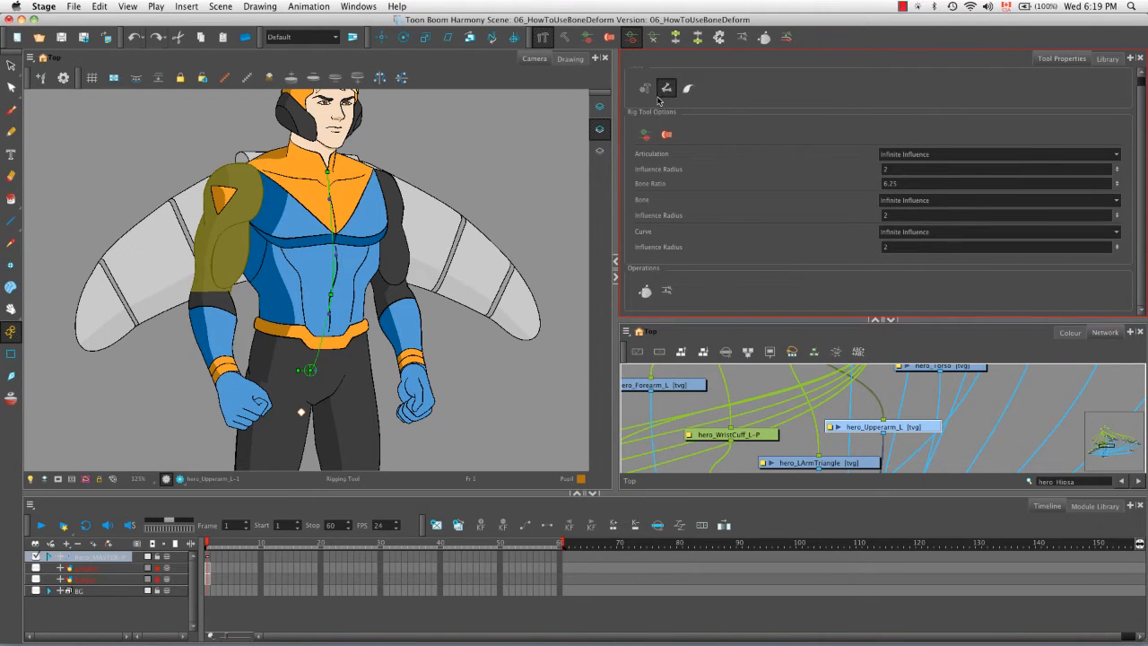
click(241, 166)
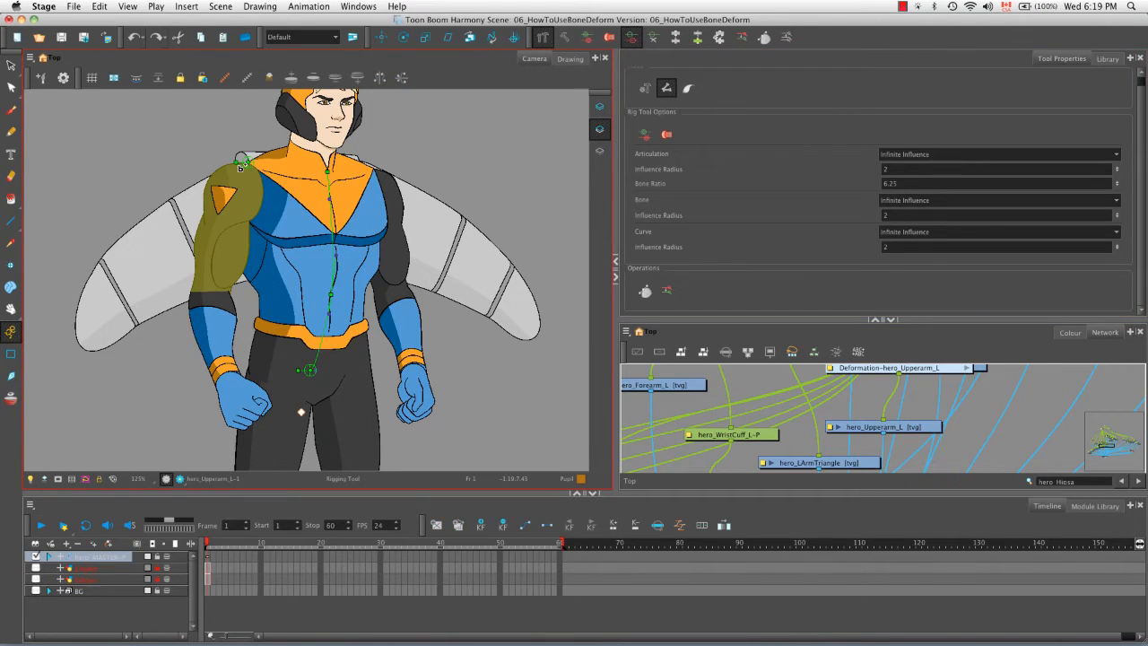
click(212, 287)
click(216, 347)
- In Setup Mode, reposition the arm chain's shoulder and elbow points with the Transform tool
click(562, 37)
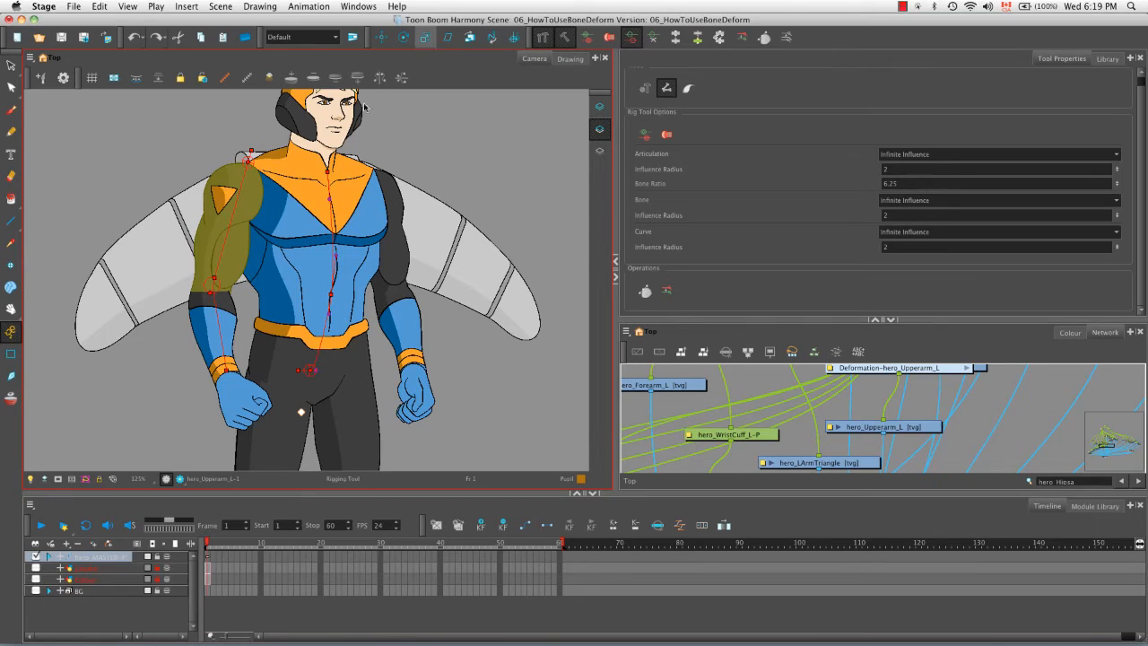
click(11, 355)
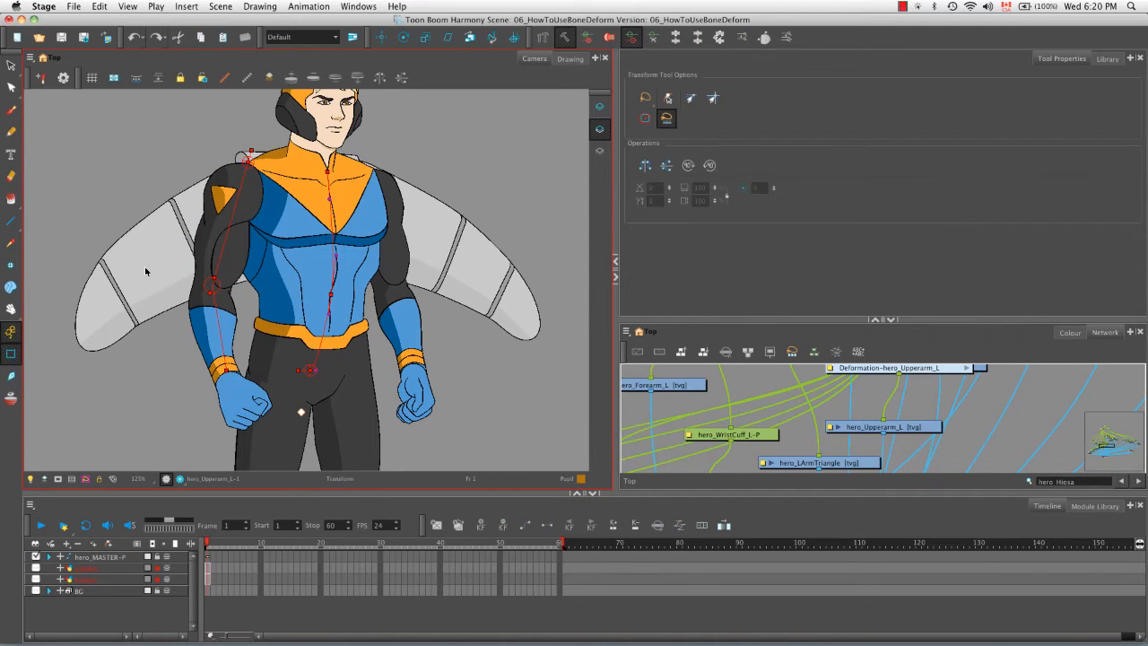
click(243, 165)
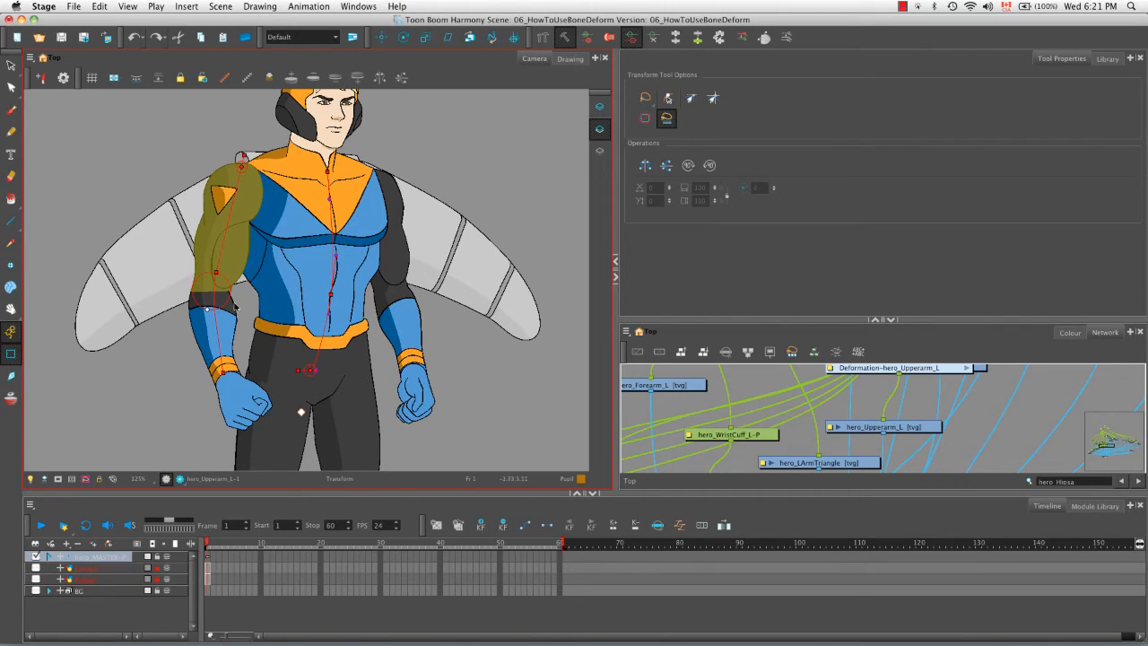
- Enlarge the network view, place the Deformation-hero_Upperarm_L group beneath the hero_Upperarm_L-P peg and move the hero_Upperarm_L drawing node farther down
click(876, 320)
drag(941, 237, 830, 220)
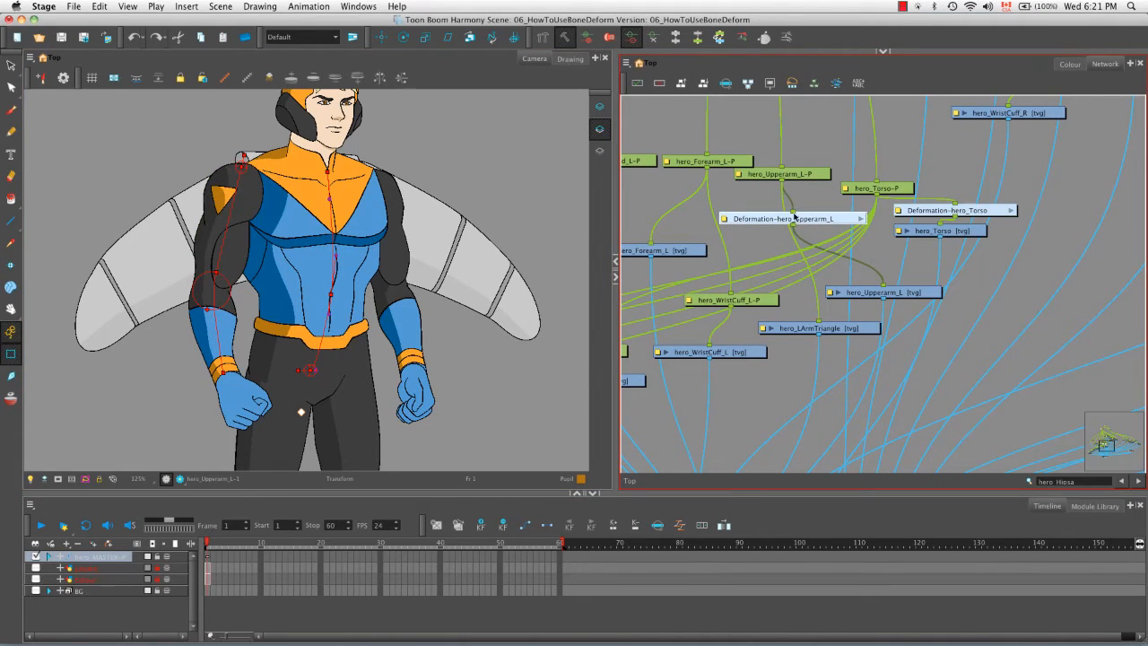
click(913, 287)
drag(913, 288, 994, 335)
drag(823, 219, 833, 207)
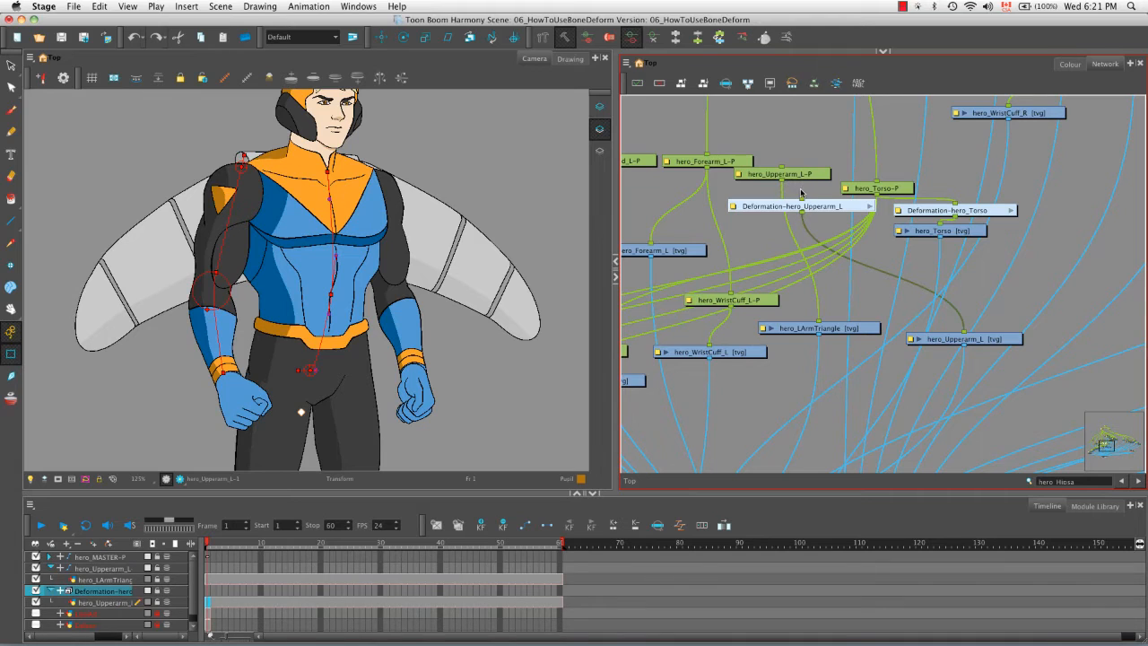
- Insert the hero_Upperarm_L-P peg beneath the Deformation-hero_Upperarm_L group and wire it to the hero_LArmTriangle and hero_Upperarm_L drawings
drag(800, 175, 831, 268)
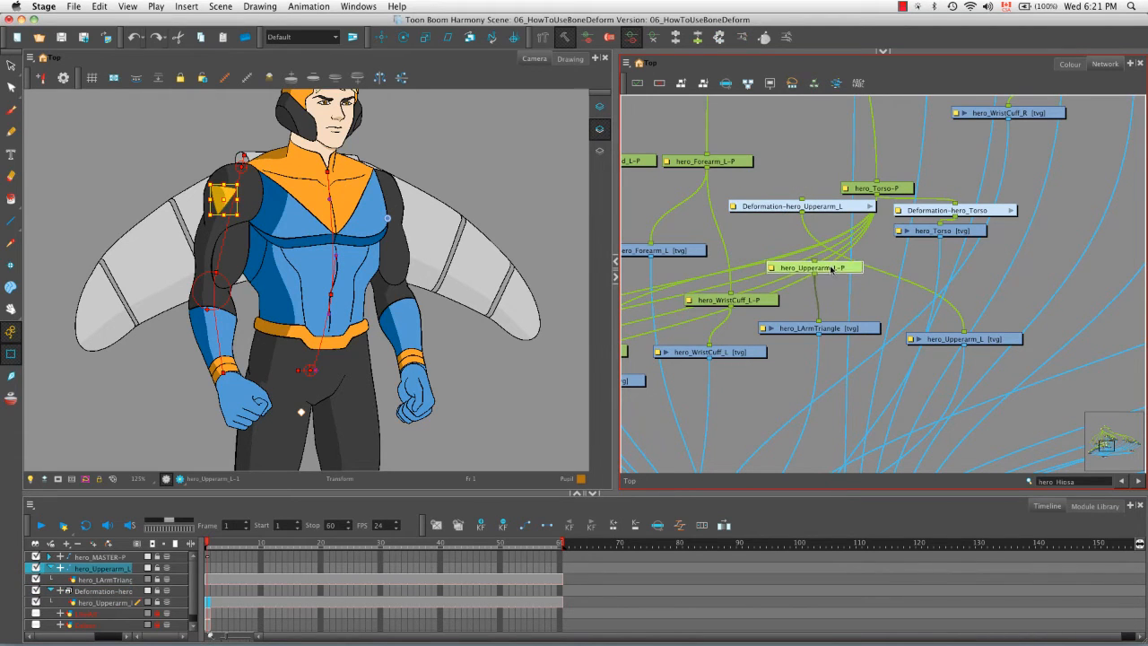
drag(807, 216, 814, 263)
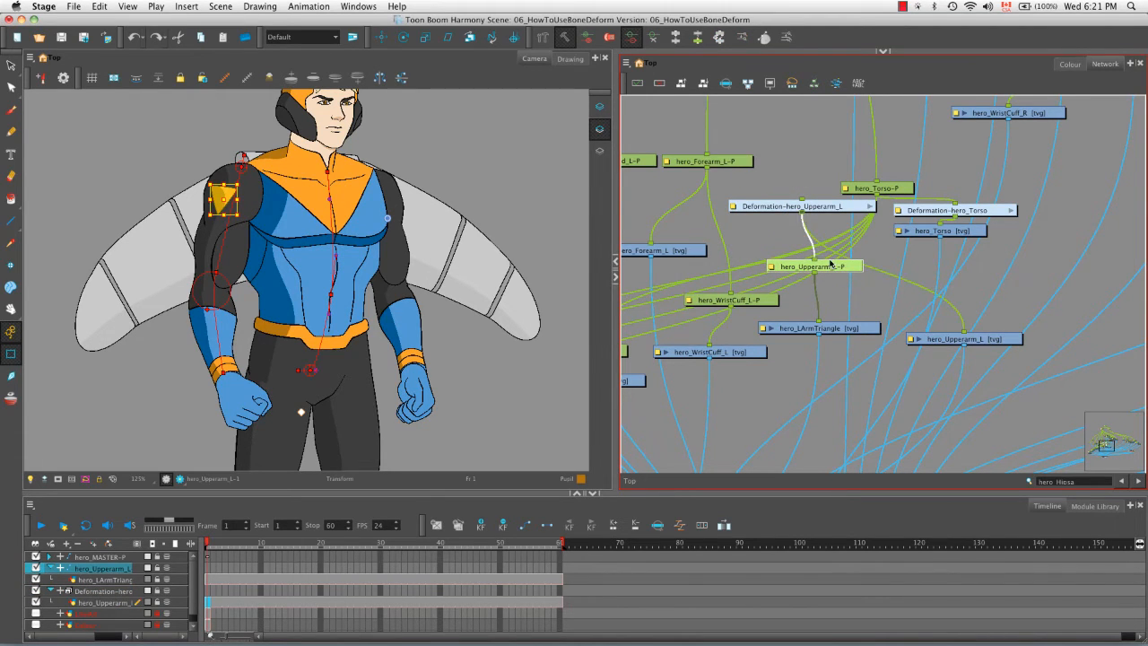
mouse_move(964, 333)
mouse_down()
mouse_move(906, 262)
mouse_move(842, 281)
mouse_move(893, 293)
mouse_move(965, 334)
mouse_up()
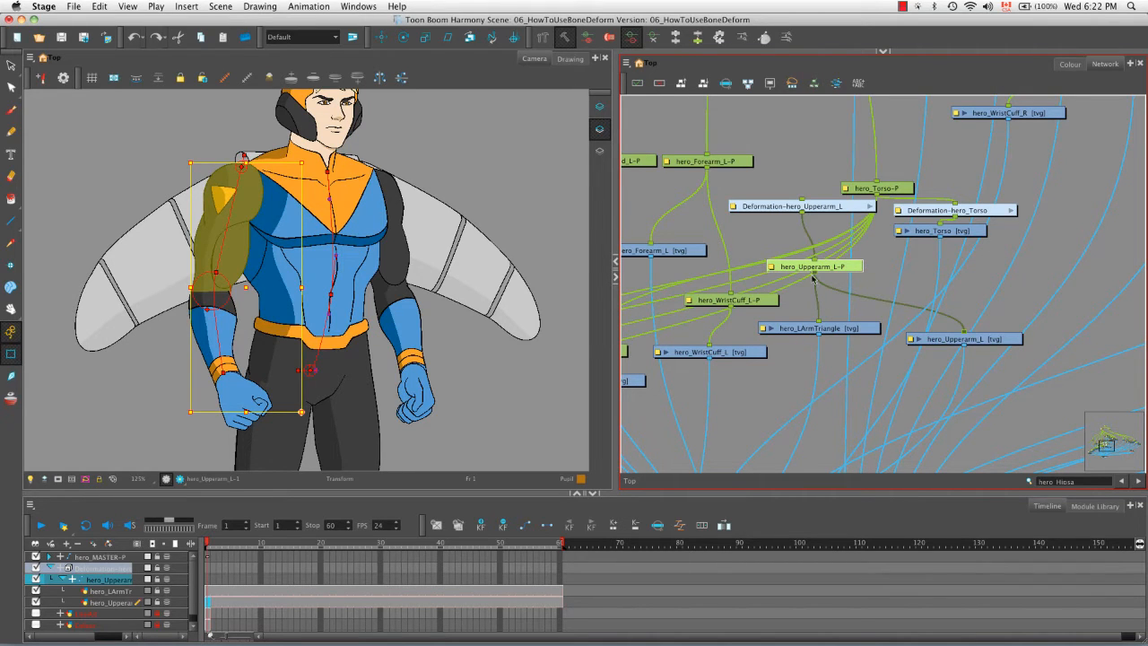
- Connect the input of the Deformation-hero_Upperarm_L group to the hero_MASTER-P peg
key(space)
mouse_move(766, 185)
mouse_down()
mouse_move(853, 300)
mouse_move(841, 409)
mouse_move(806, 72)
mouse_move(790, 171)
mouse_up()
key(space)
drag(833, 366, 899, 259)
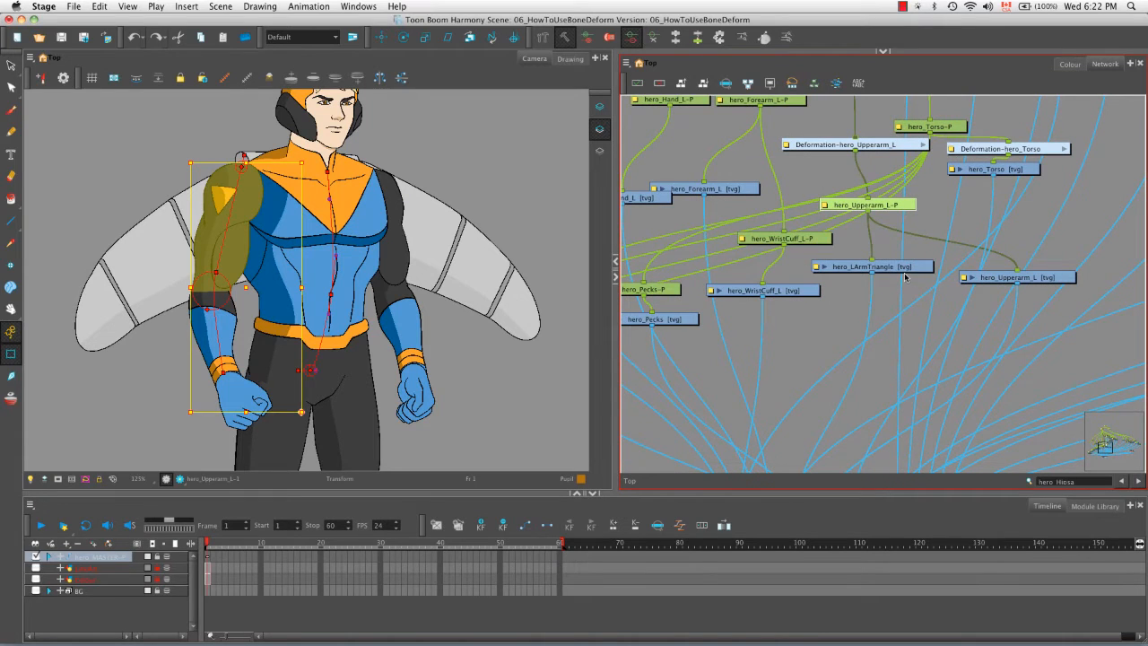
- Attach the hero_Forearm_L-P peg beneath the Deformation-hero_Upperarm_L group and move the hero_Forearm_L drawing node lower
key(space)
drag(901, 276, 871, 269)
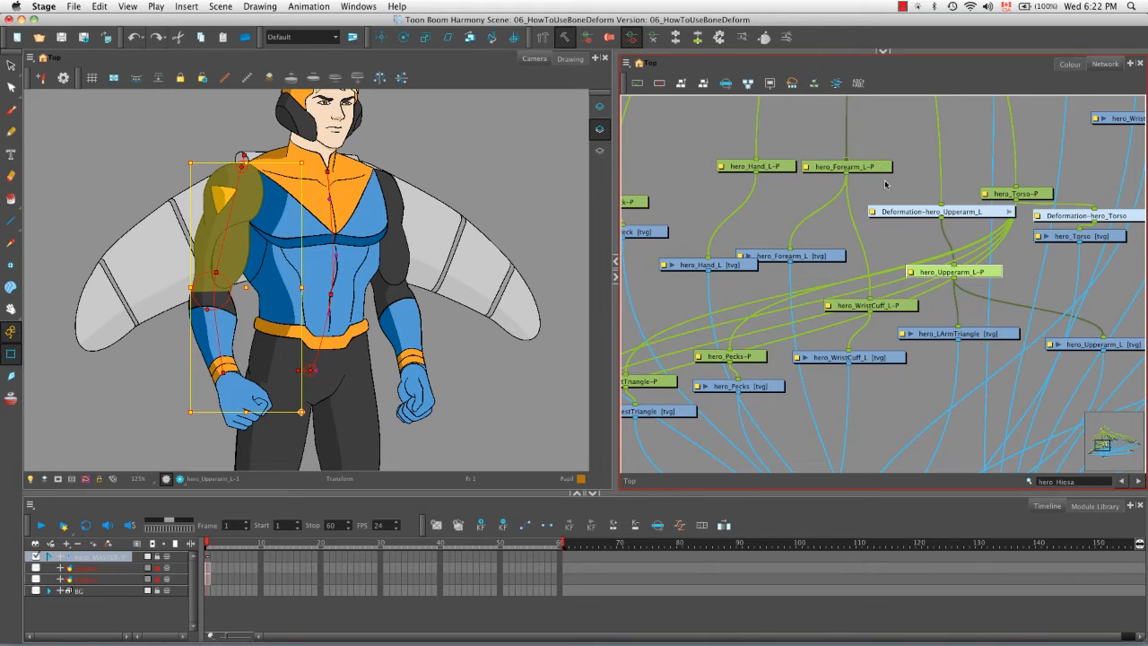
drag(847, 162, 888, 237)
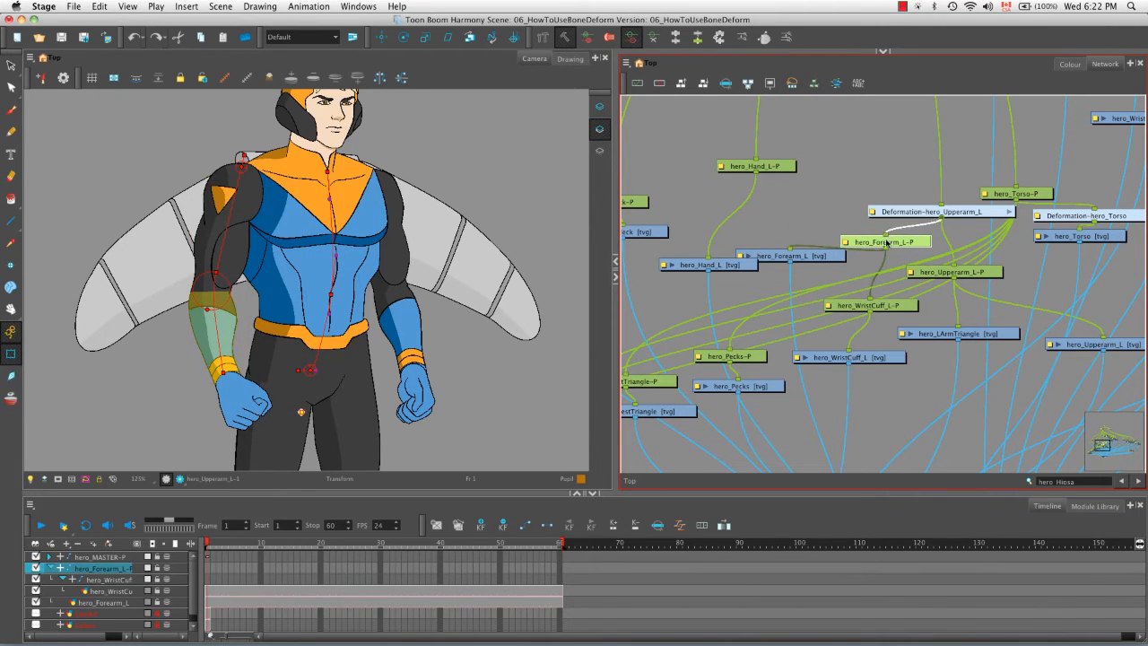
click(860, 278)
drag(828, 261, 812, 301)
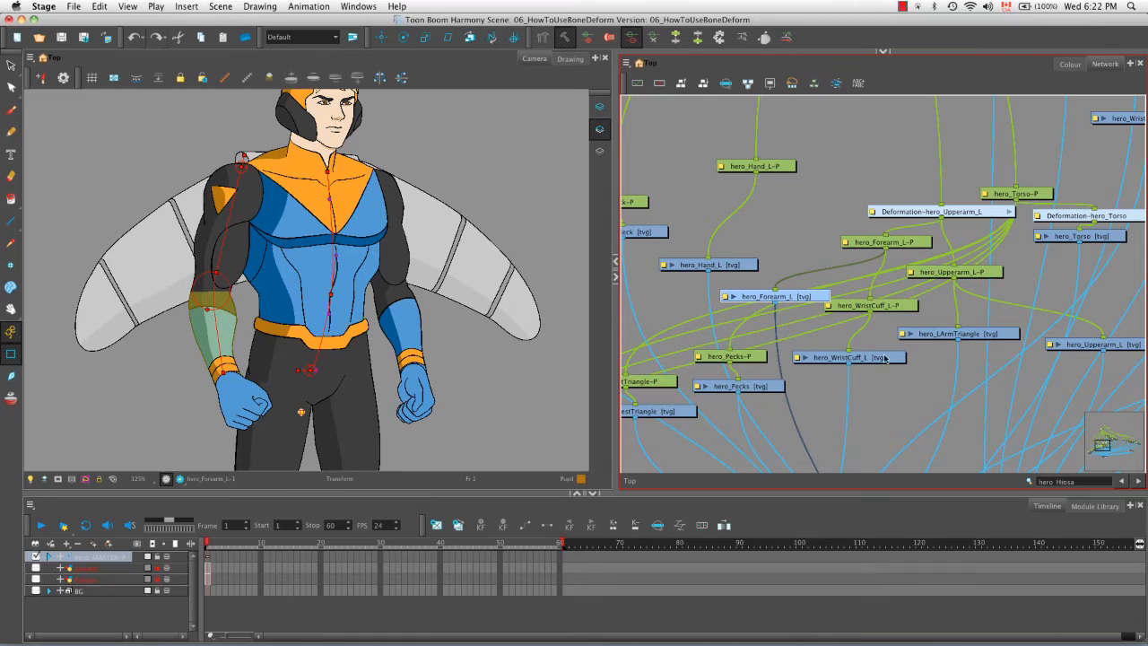
- Turn off Setup Mode and copy the resting position to the current pose of the Deformation-hero_Upperarm_L group
click(909, 211)
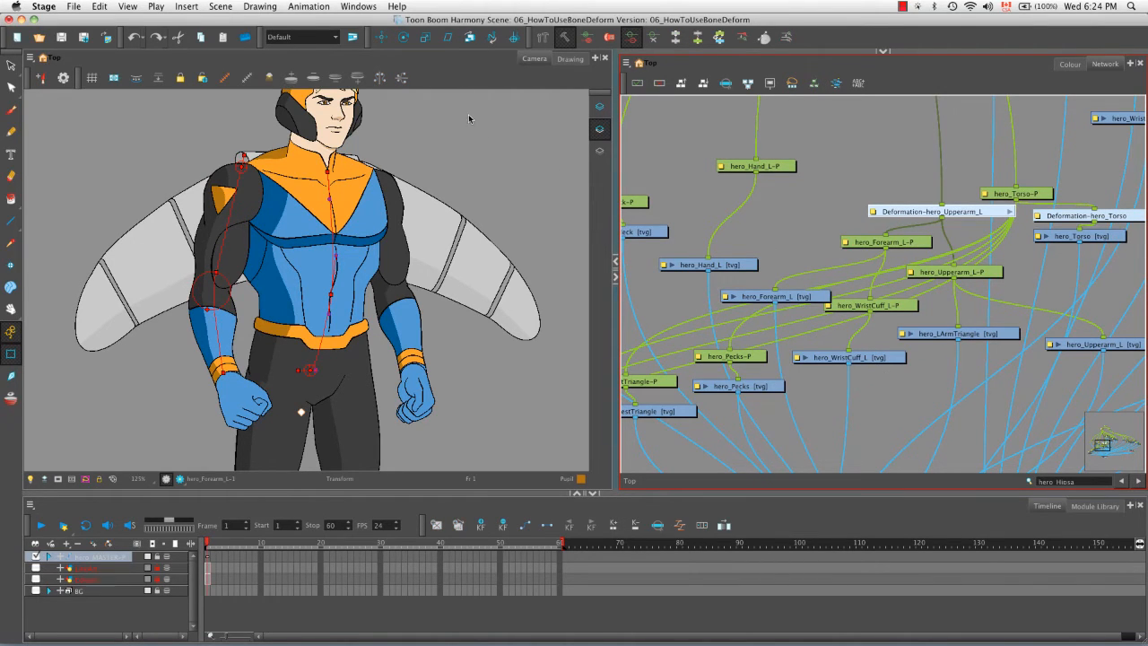
click(562, 42)
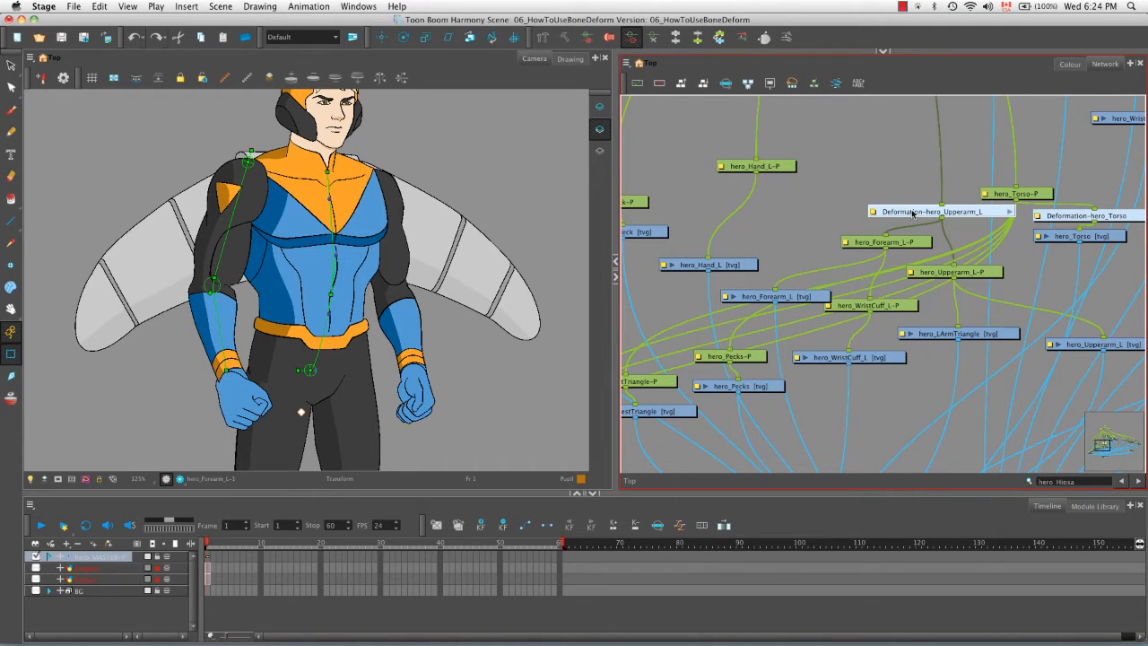
click(741, 37)
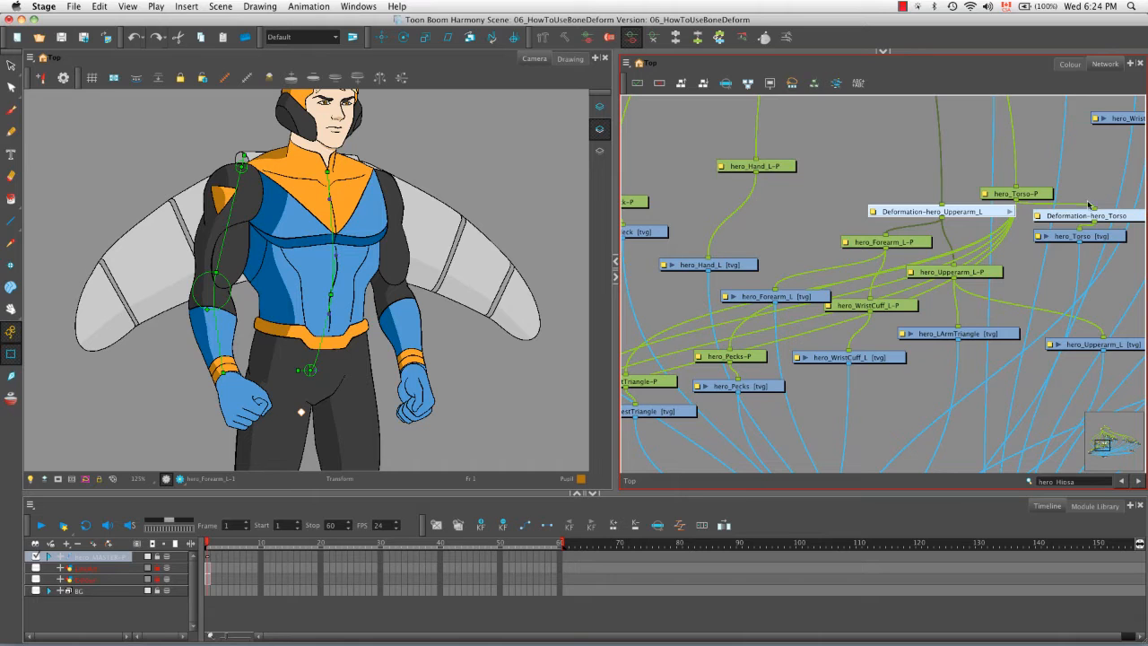
- Rewire the torso so Deformation-hero_Torso sits above the hero_Torso-P peg, which feeds hero_Torso directly, with the group under hero_MASTER-P
drag(1043, 192, 1054, 162)
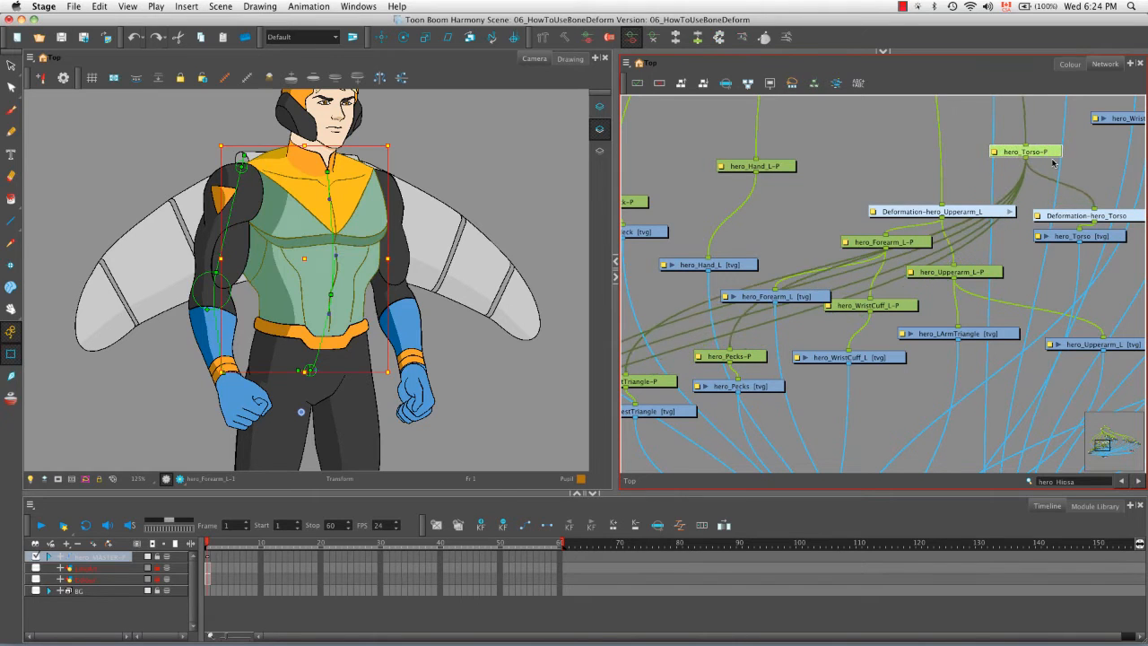
drag(1045, 216, 1019, 202)
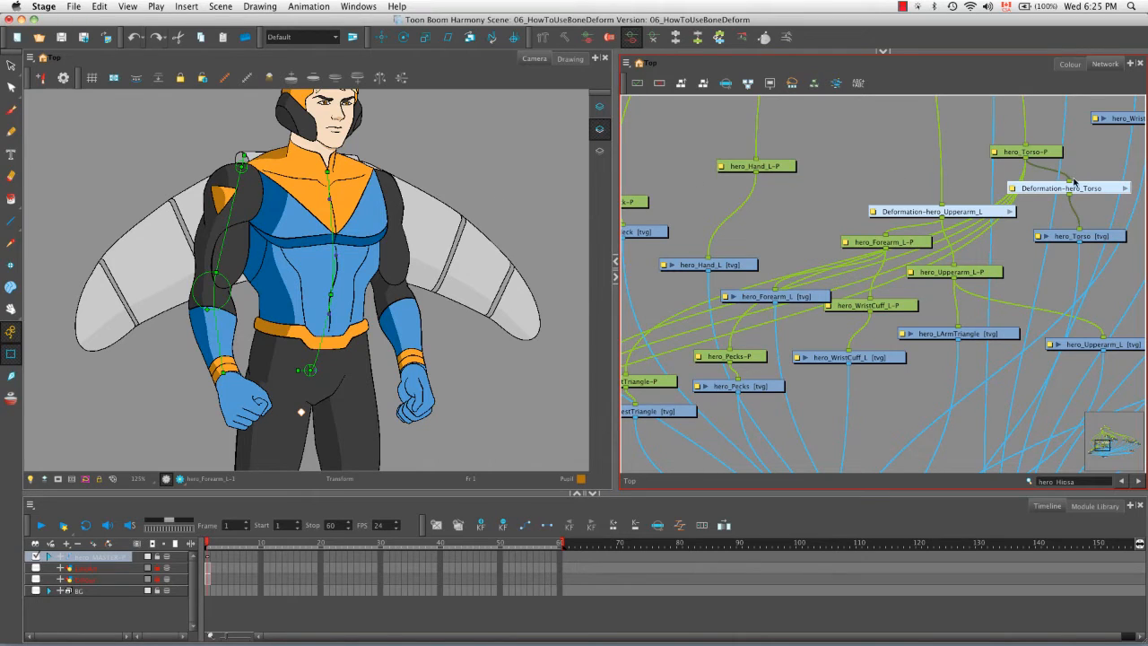
click(1104, 189)
drag(1079, 230, 1014, 110)
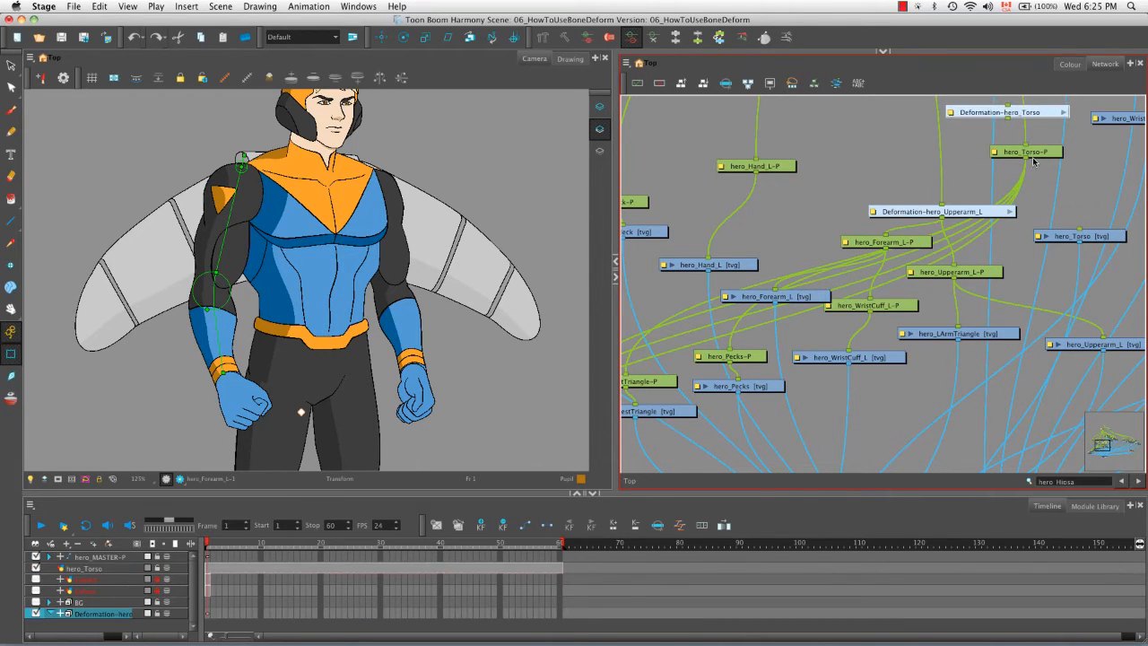
drag(1079, 230, 1008, 118)
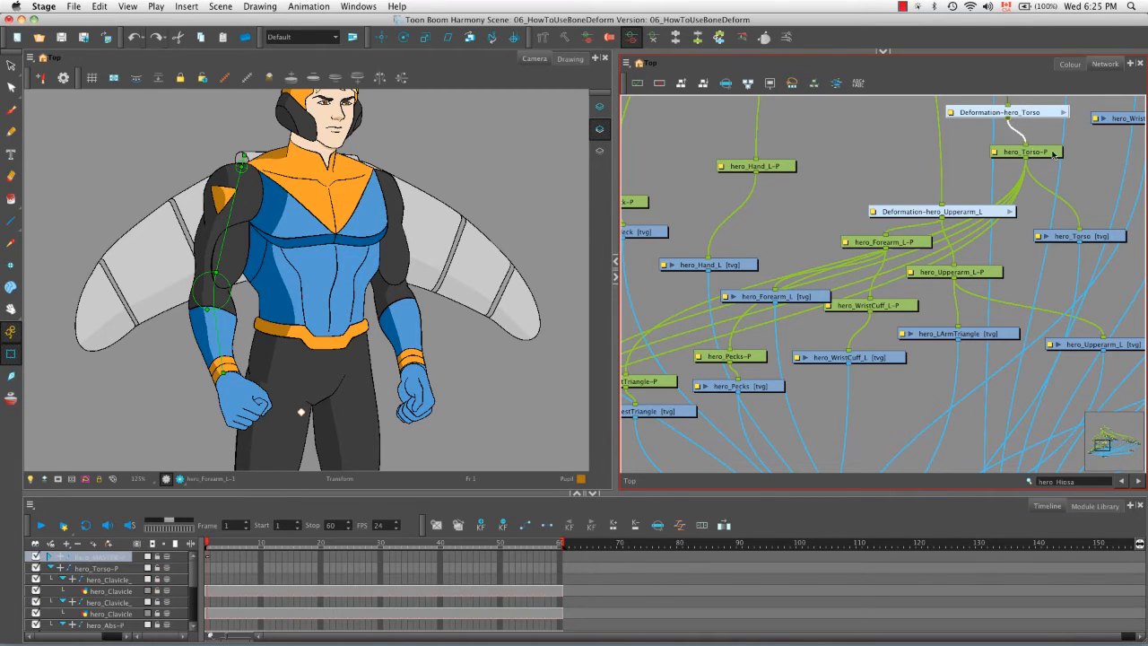
- Examine the pegs and drawings wired beneath hero_Torso-P and the cables running into the torso and upper-arm deformation groups
key(space)
drag(1037, 218, 970, 316)
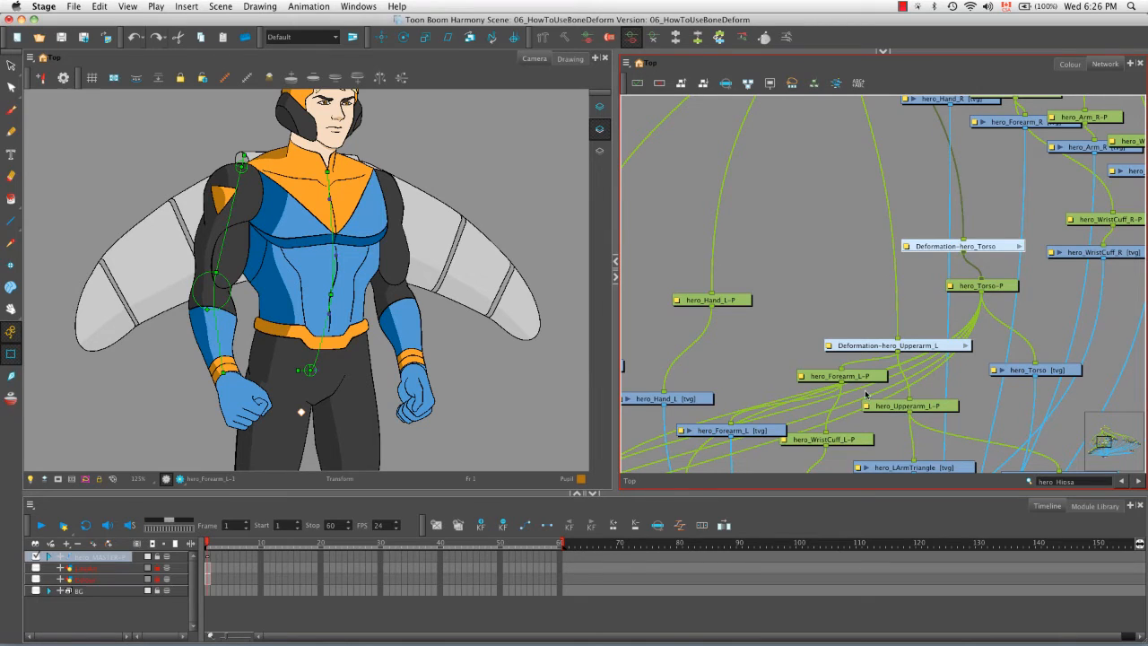
key(space)
drag(776, 404, 747, 337)
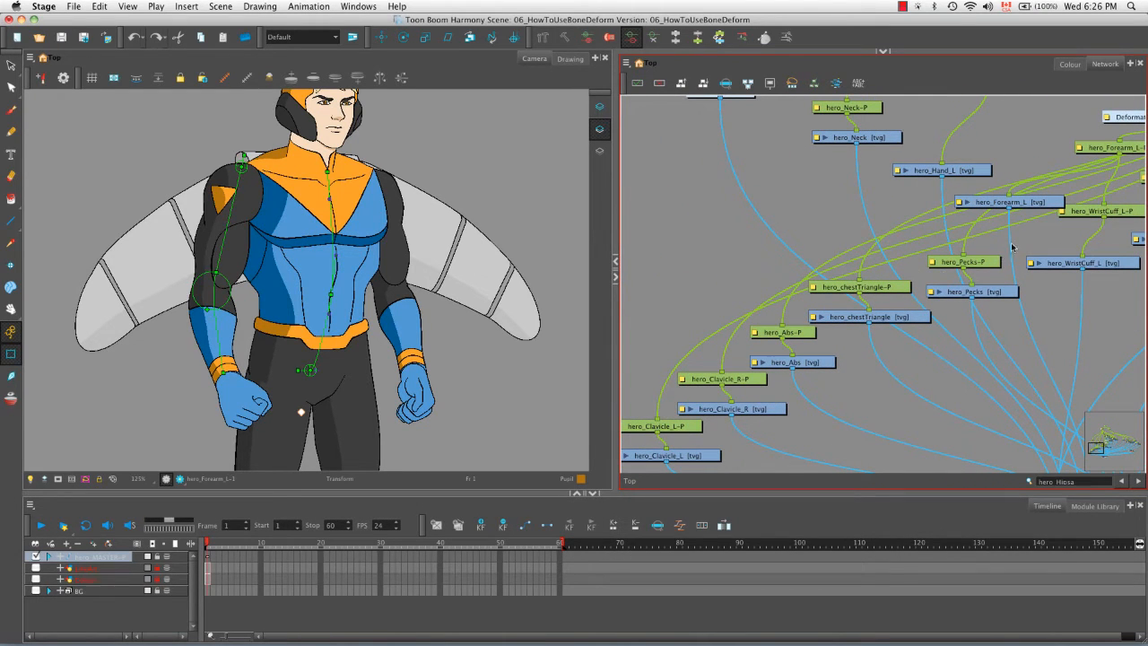
key(space)
drag(1040, 193, 873, 301)
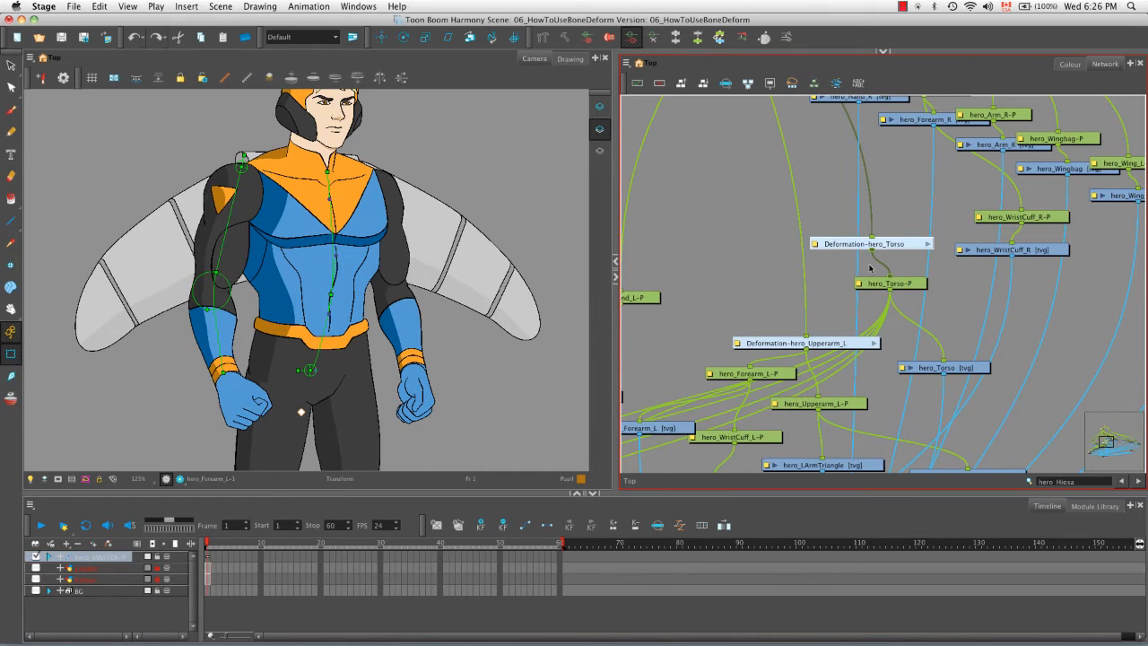
key(space)
drag(810, 218, 808, 422)
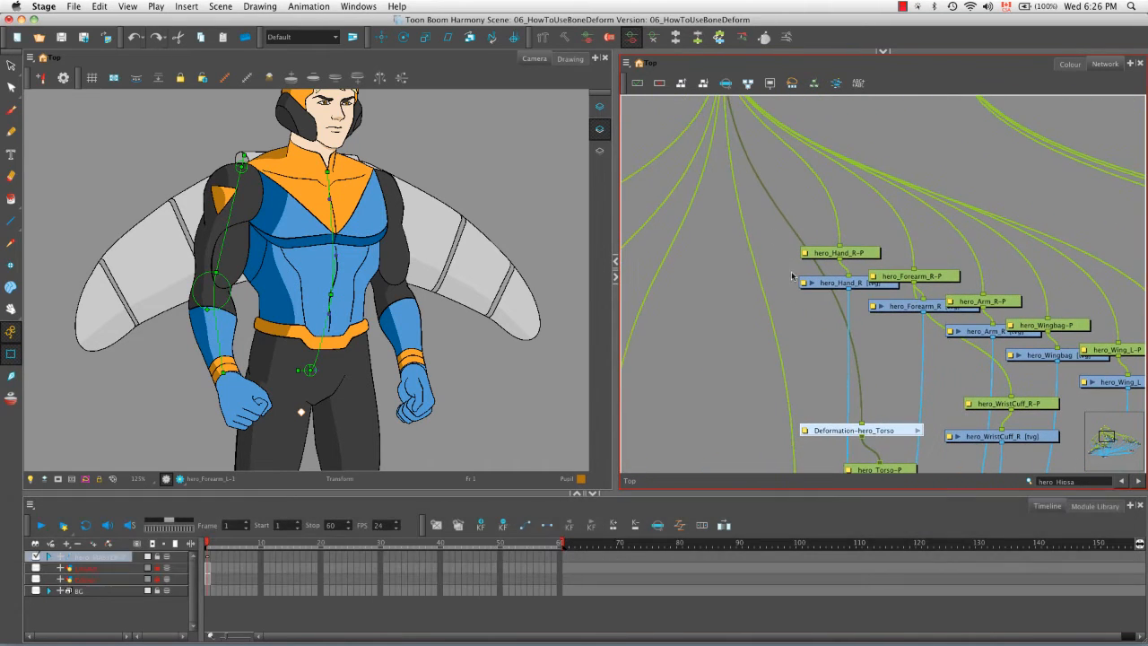
key(space)
mouse_move(774, 282)
mouse_down()
mouse_move(786, 410)
mouse_move(774, 288)
mouse_up()
drag(785, 431, 790, 296)
mouse_move(789, 359)
mouse_down()
mouse_move(789, 287)
mouse_move(810, 233)
mouse_move(784, 179)
mouse_move(832, 204)
mouse_up()
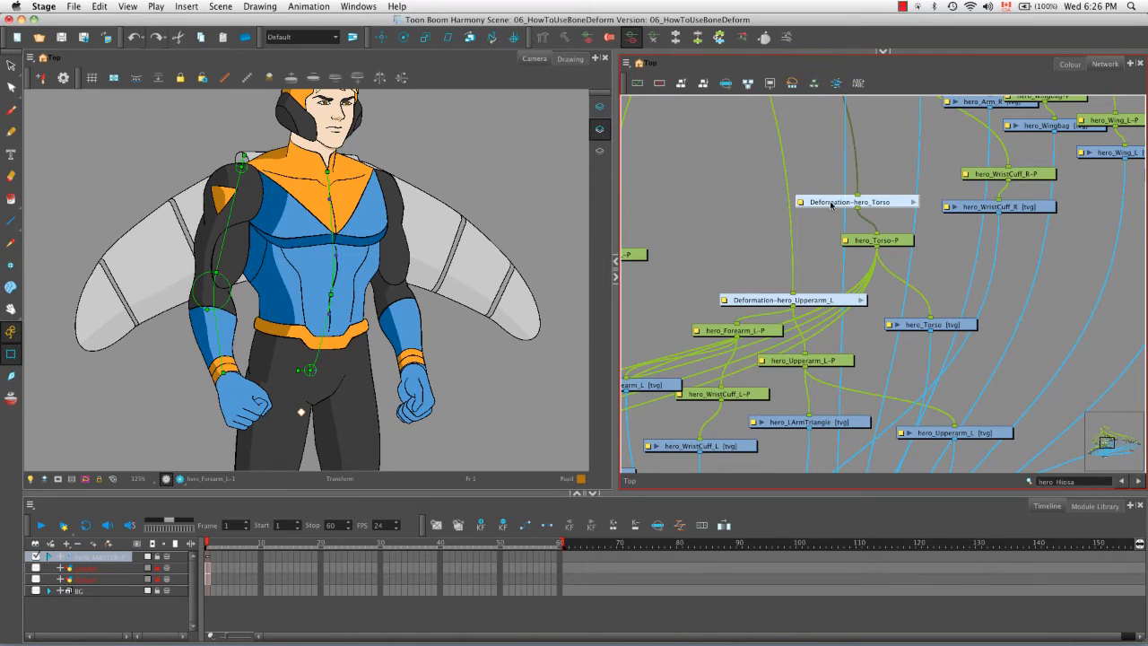
- Create a kinematic output for the Deformation-hero_Torso group and place its node between Curve_1 and Multi-Port-Out inside the group
click(718, 38)
click(913, 202)
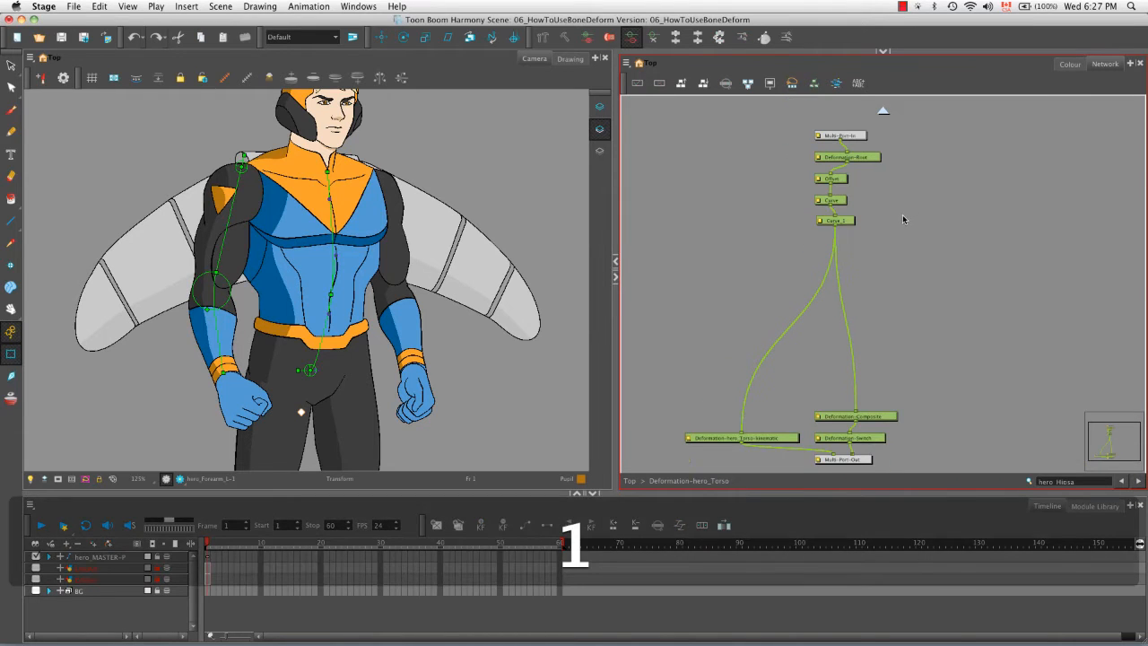
key(space)
drag(798, 400, 779, 302)
key(space)
drag(892, 249, 879, 285)
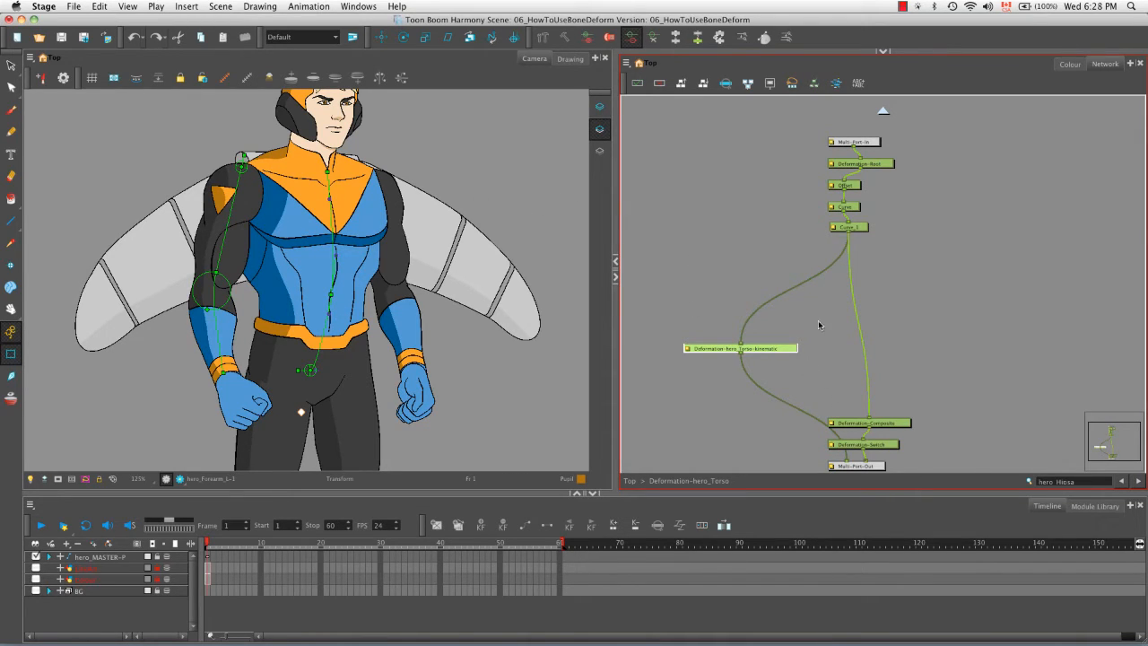
mouse_move(741, 348)
mouse_down()
mouse_move(813, 234)
mouse_move(762, 264)
mouse_move(741, 348)
mouse_up()
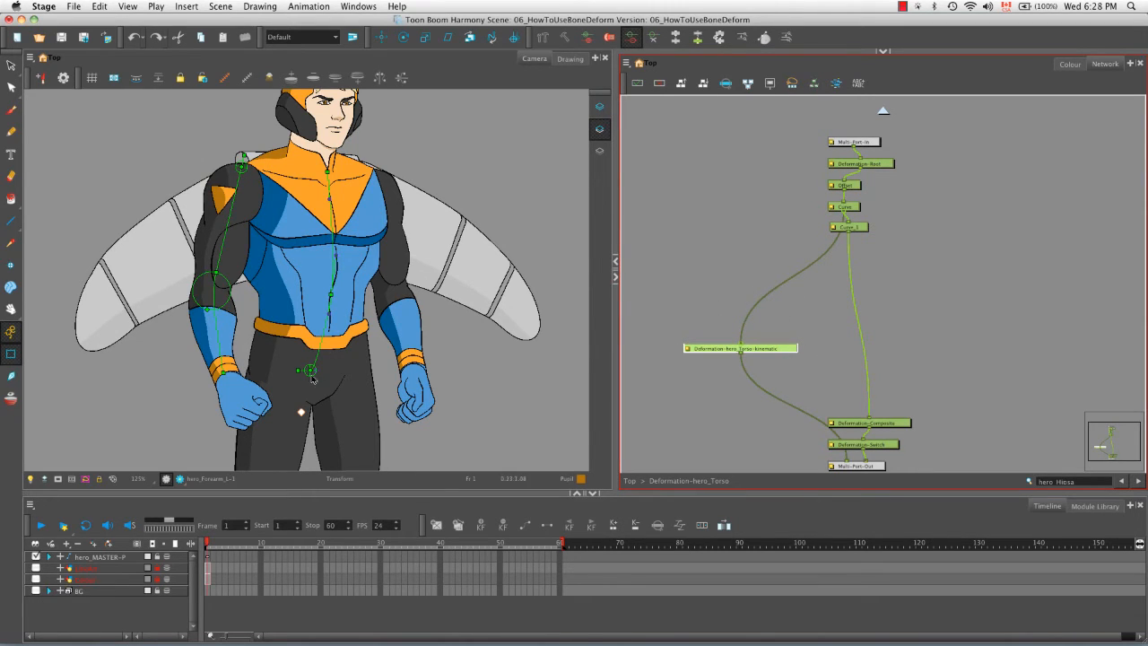
mouse_move(741, 344)
mouse_down()
mouse_move(847, 243)
mouse_move(827, 248)
mouse_move(743, 344)
mouse_move(756, 346)
mouse_up()
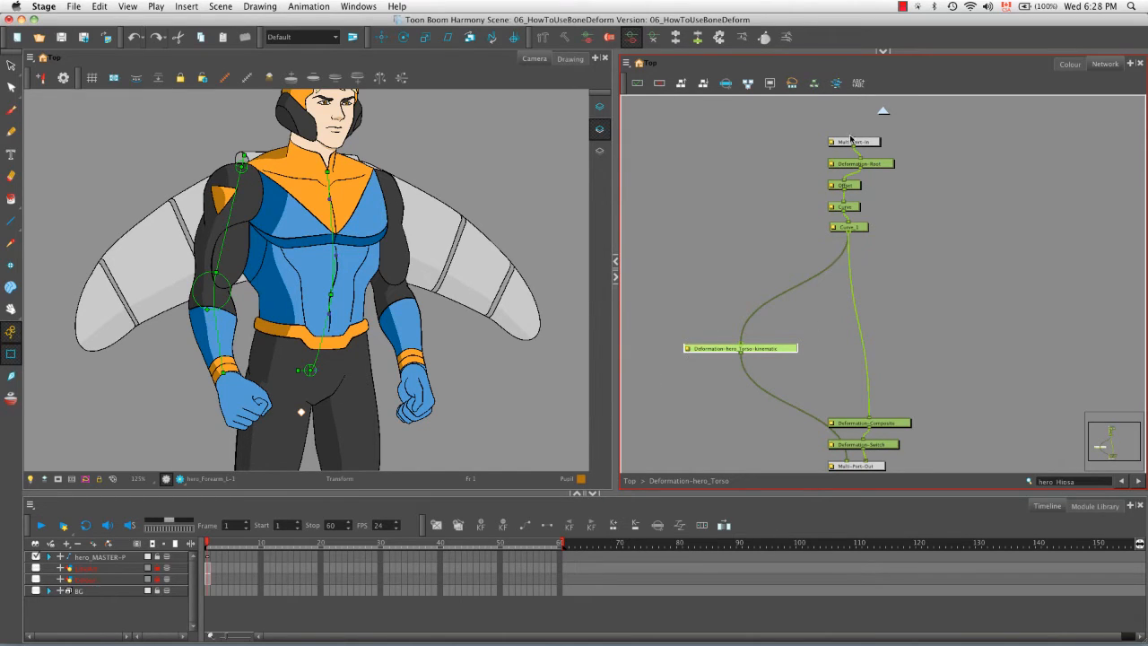
- Rename the torso group's kinematic output node as KO_Shoulder_L in its layer properties
click(688, 349)
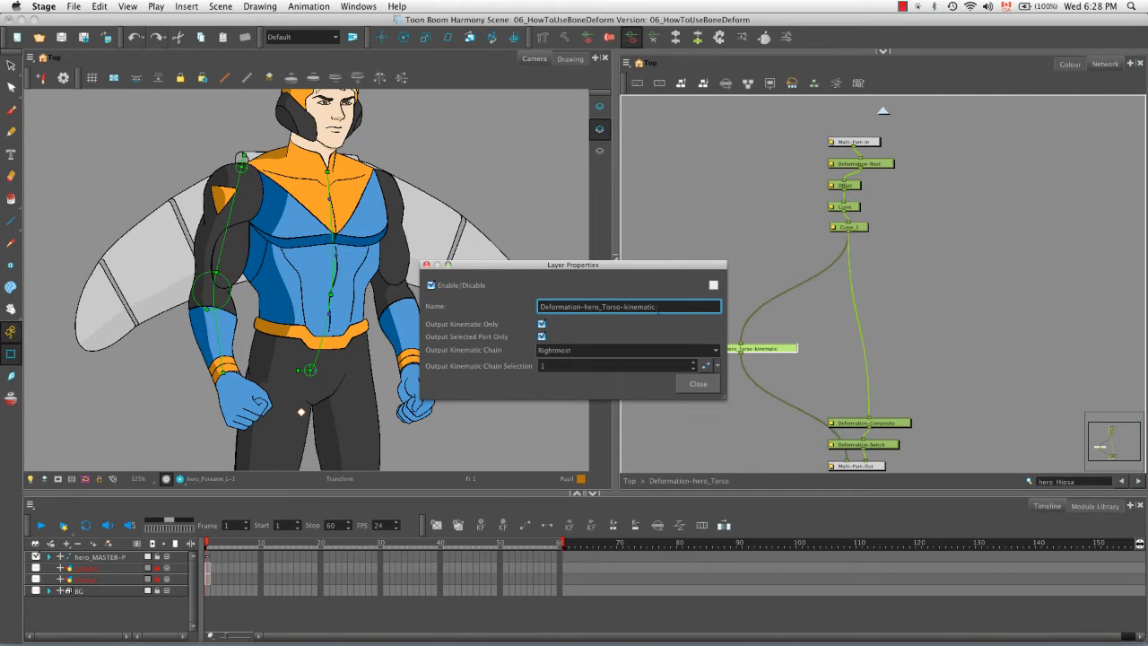
drag(654, 307, 513, 307)
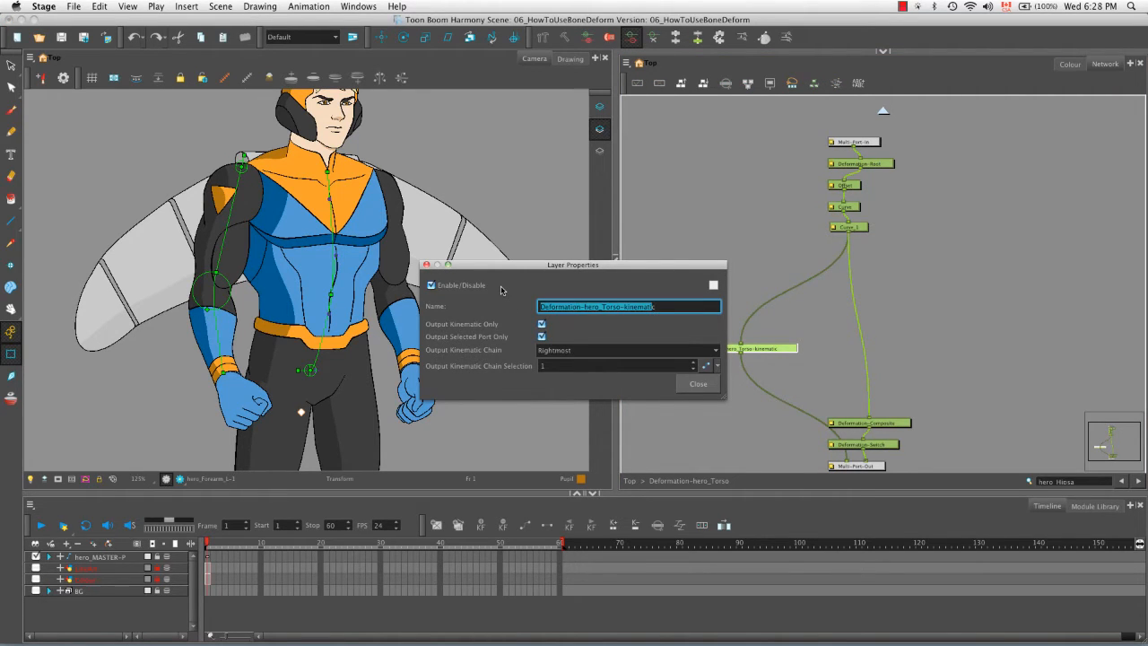
key(BackSpace)
text(KO)
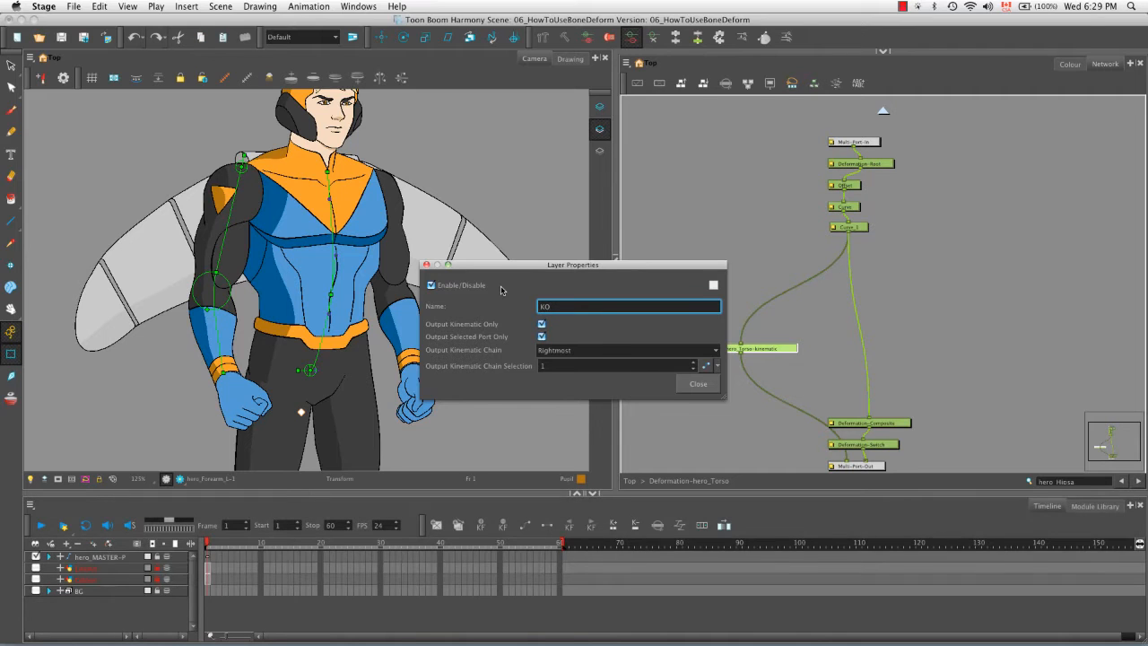
text(_Sh)
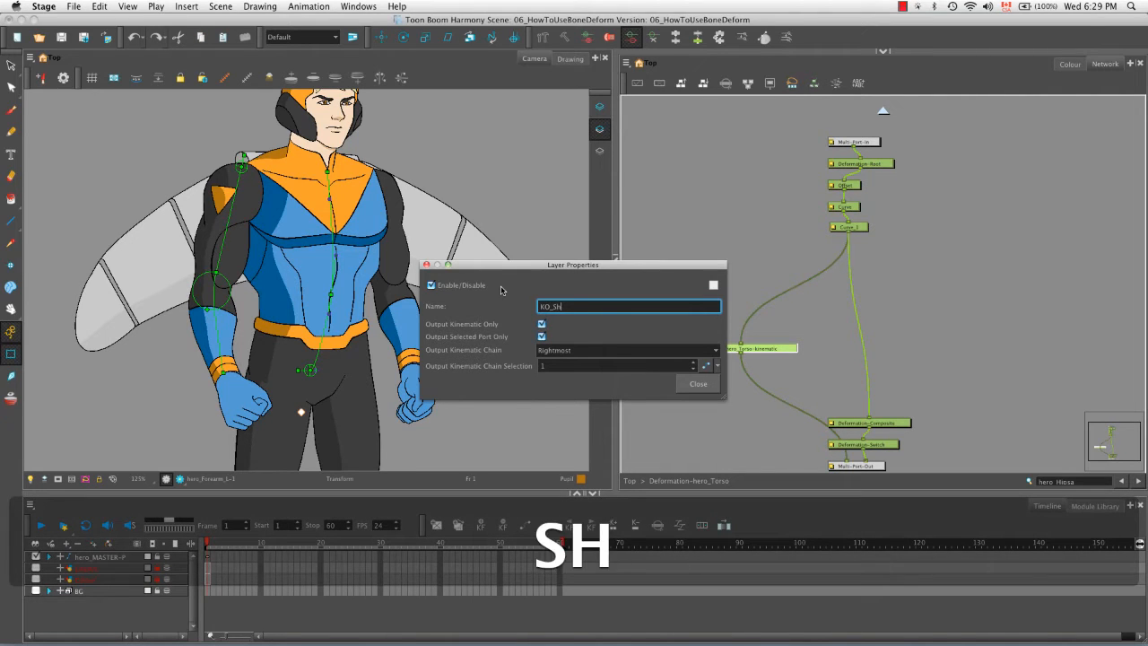
text(oulder_)
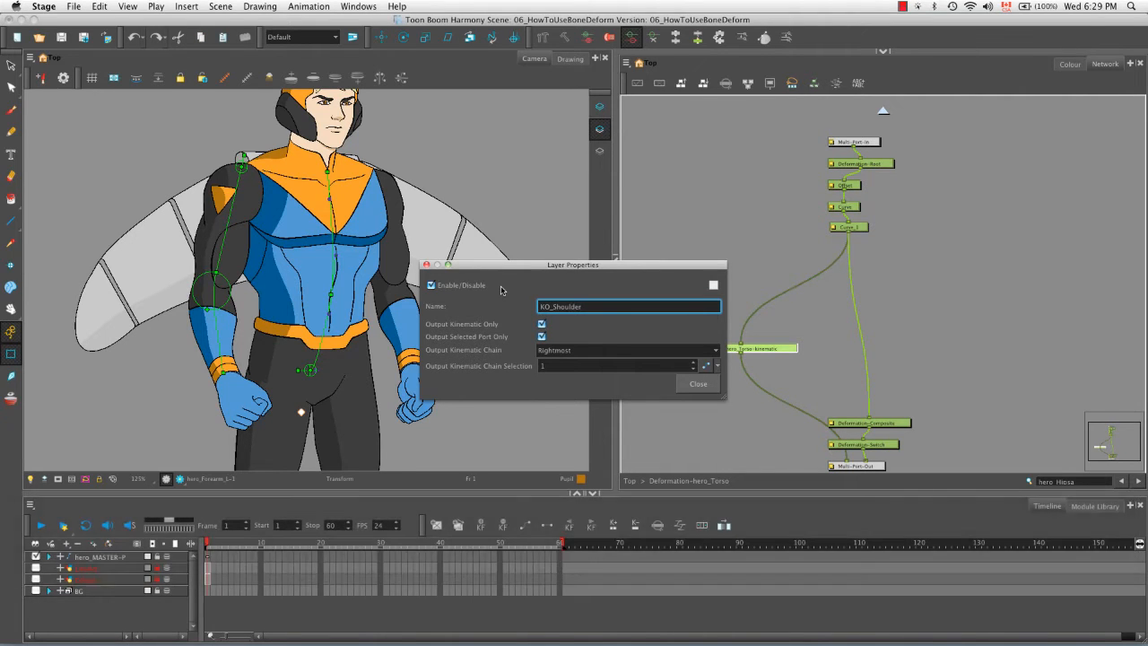
text(L)
click(705, 387)
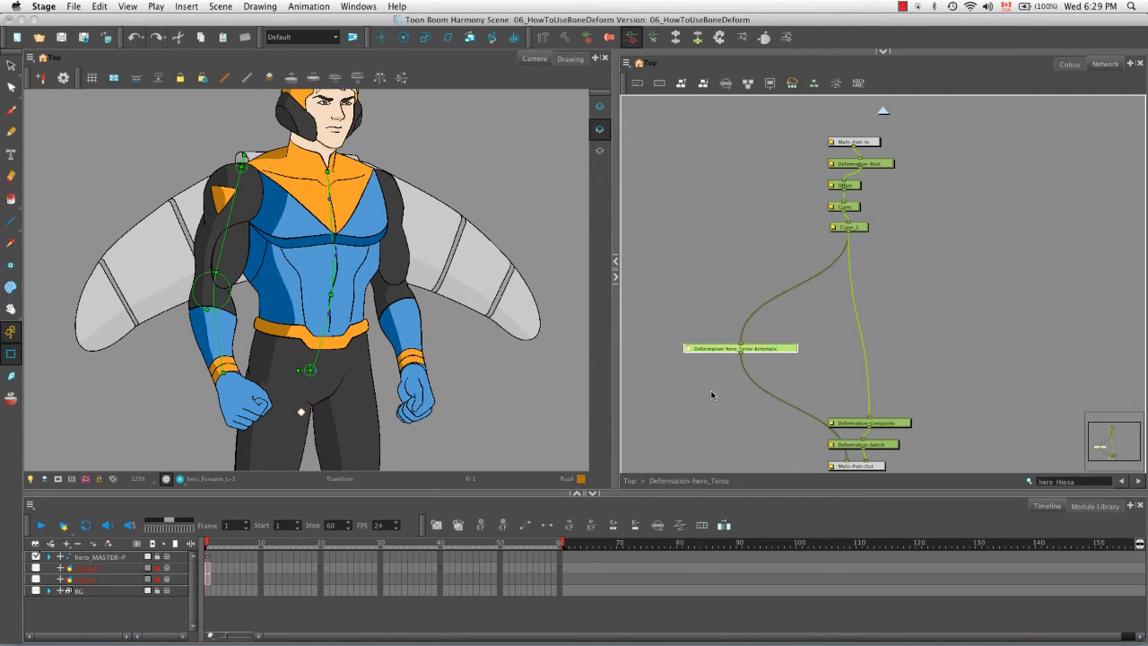
- Return to the top-level network and reconnect the Deformation-hero_Upperarm_L group to the kinematic output port of Deformation-hero_Torso
click(882, 111)
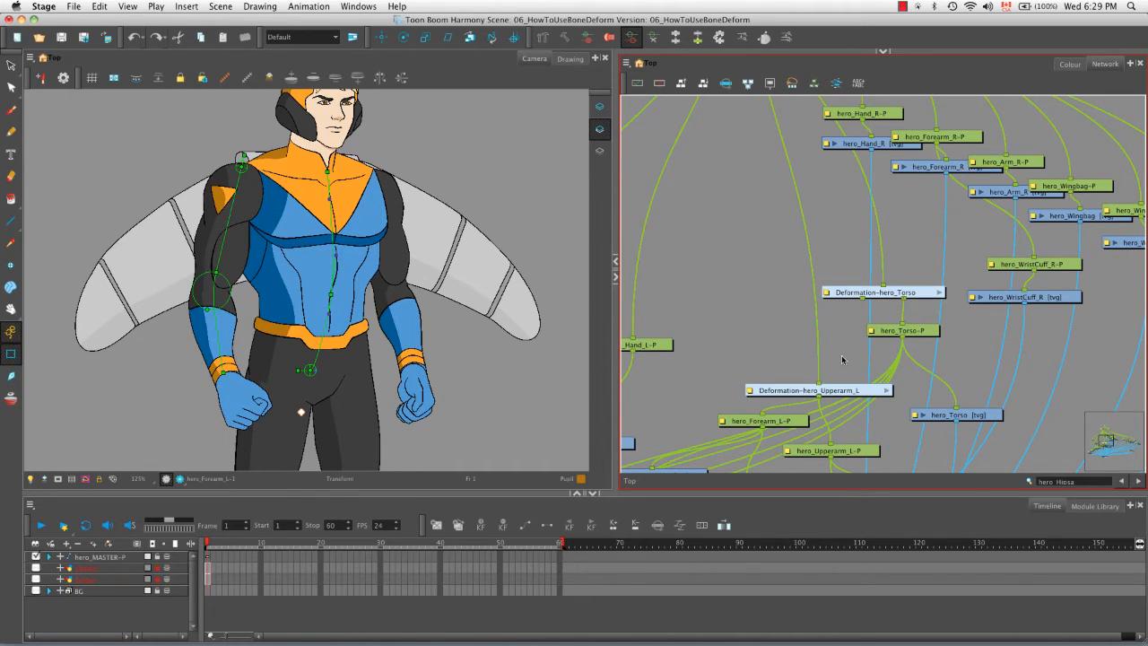
drag(818, 385, 770, 191)
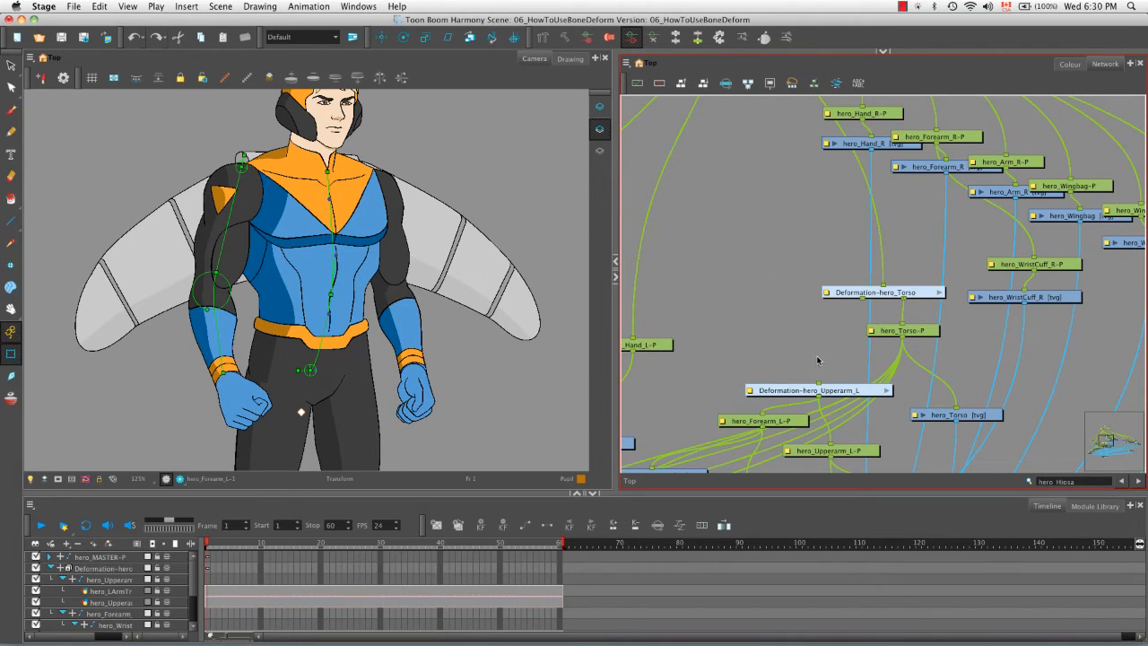
drag(863, 302, 819, 387)
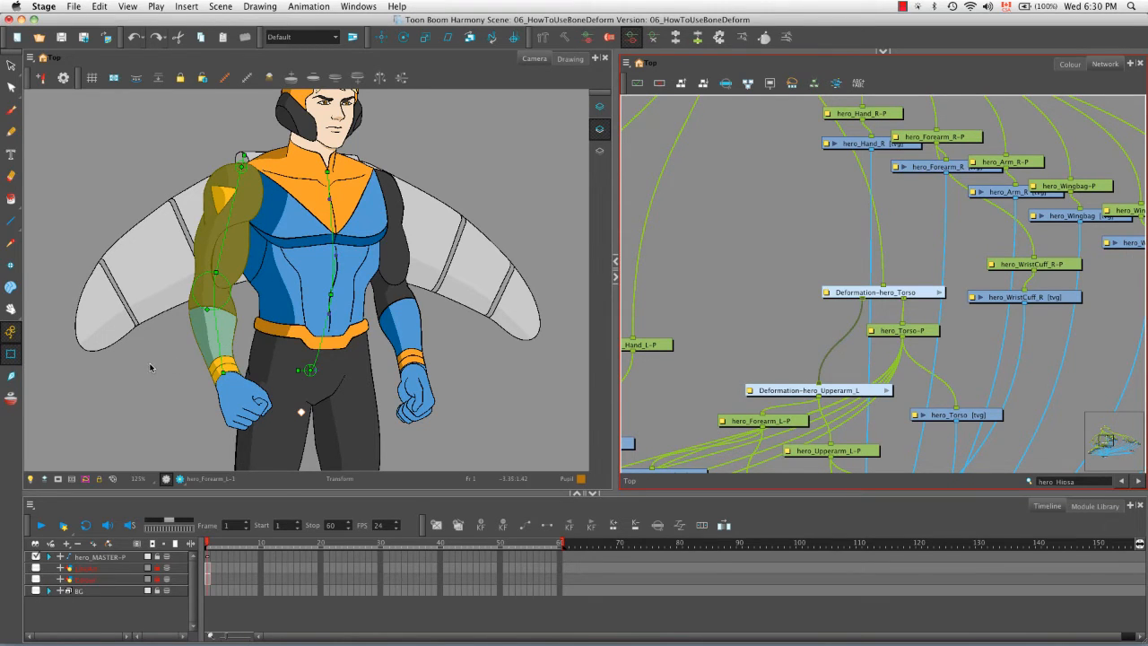
- Test the arm's attachment by moving the torso chain's waist point and its base point at the hips
click(329, 294)
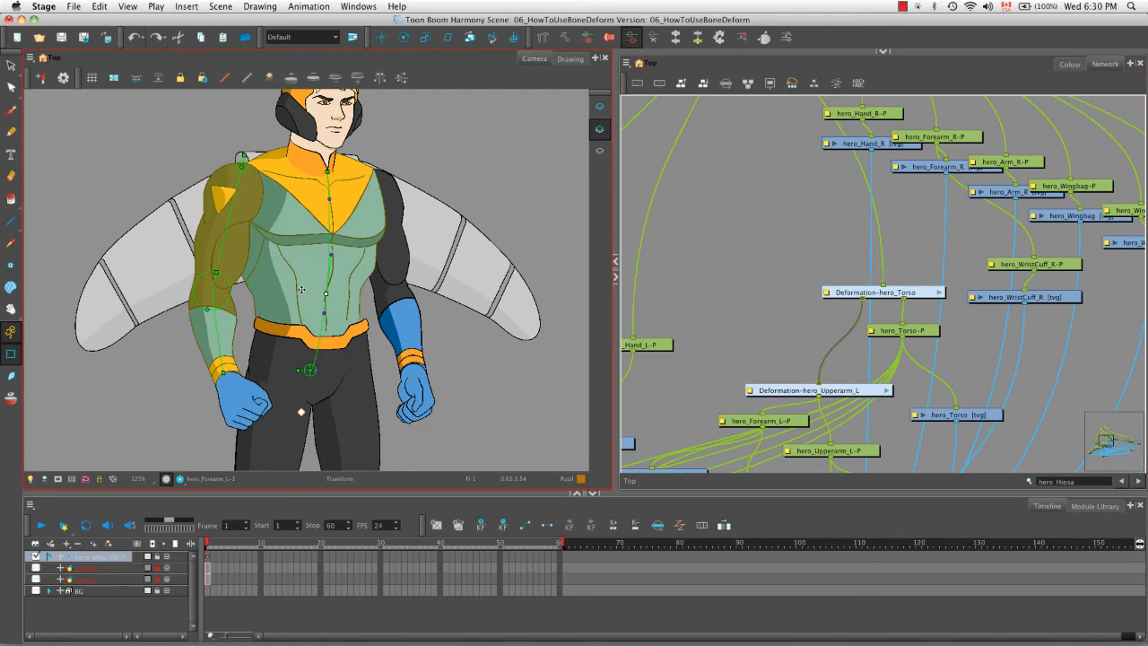
drag(326, 294, 331, 239)
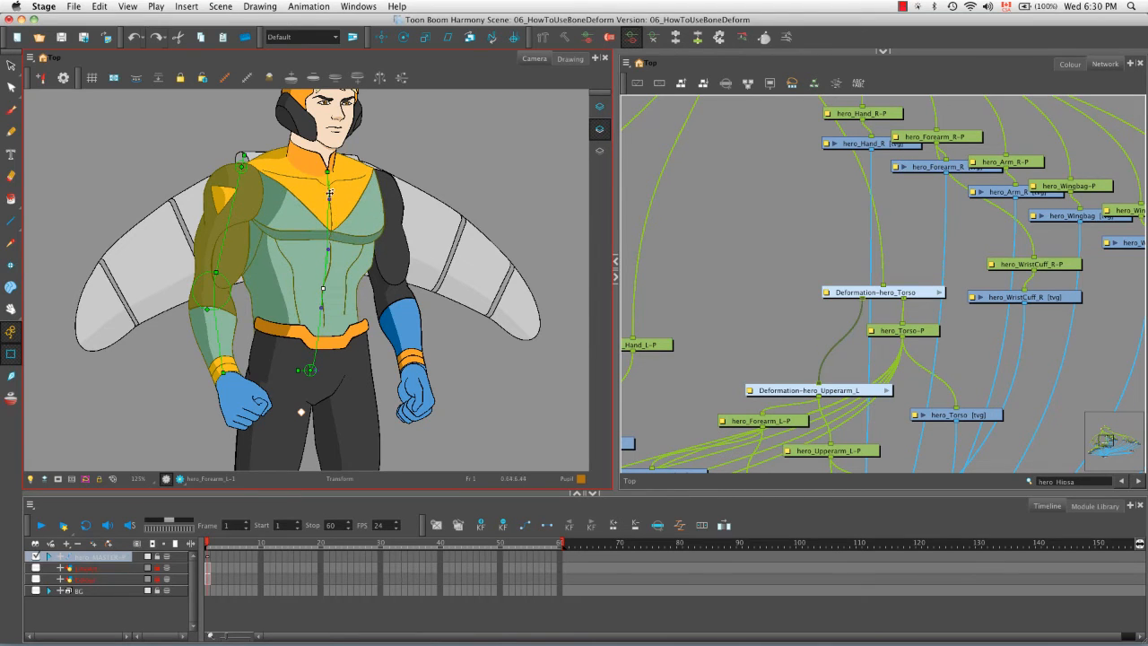
mouse_move(310, 369)
mouse_down()
mouse_move(359, 359)
mouse_move(271, 354)
mouse_move(348, 358)
mouse_move(298, 358)
mouse_up()
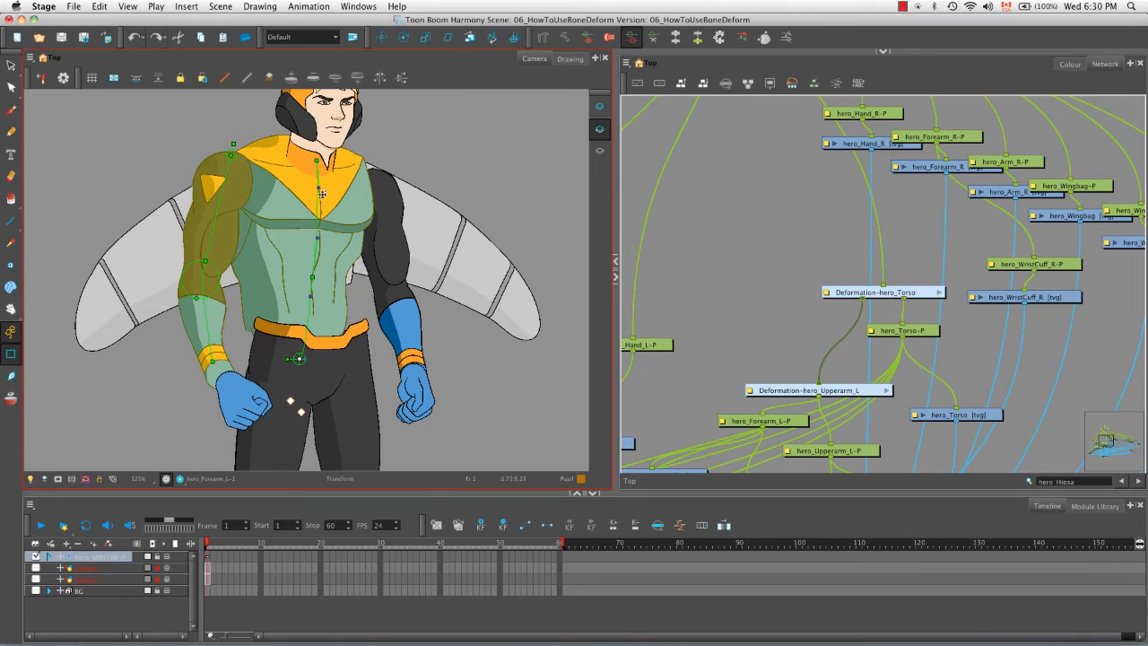
- Test the arm's attachment by moving the torso chain's upper point at the chest, and undo the test poses
drag(319, 190, 266, 145)
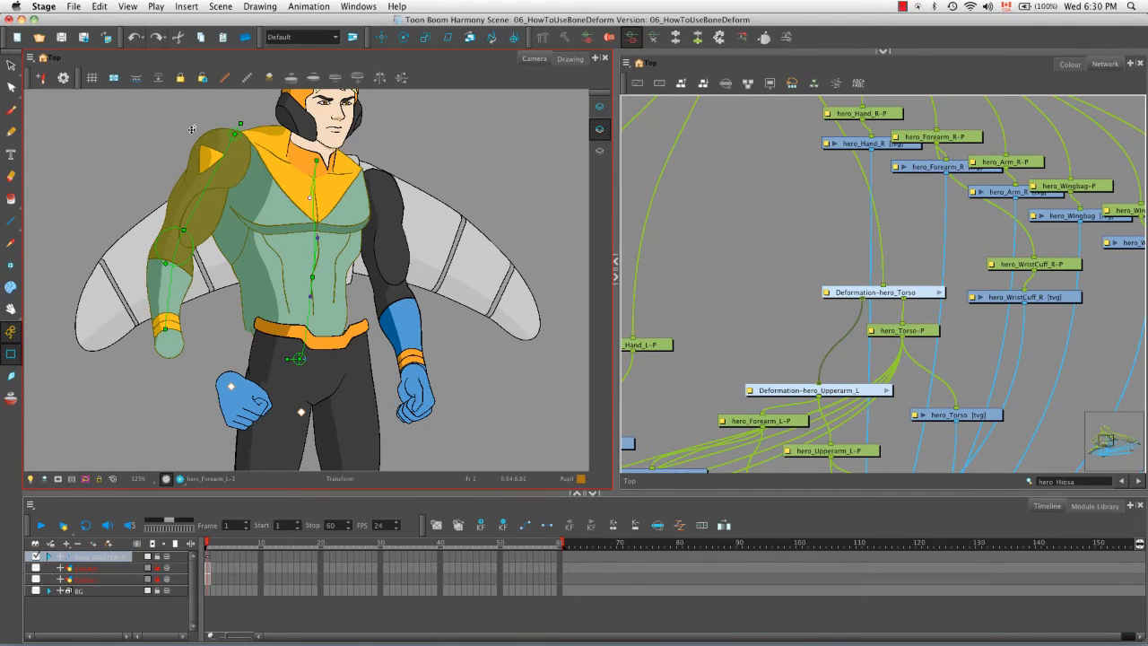
key(super+z)
key(super+z)
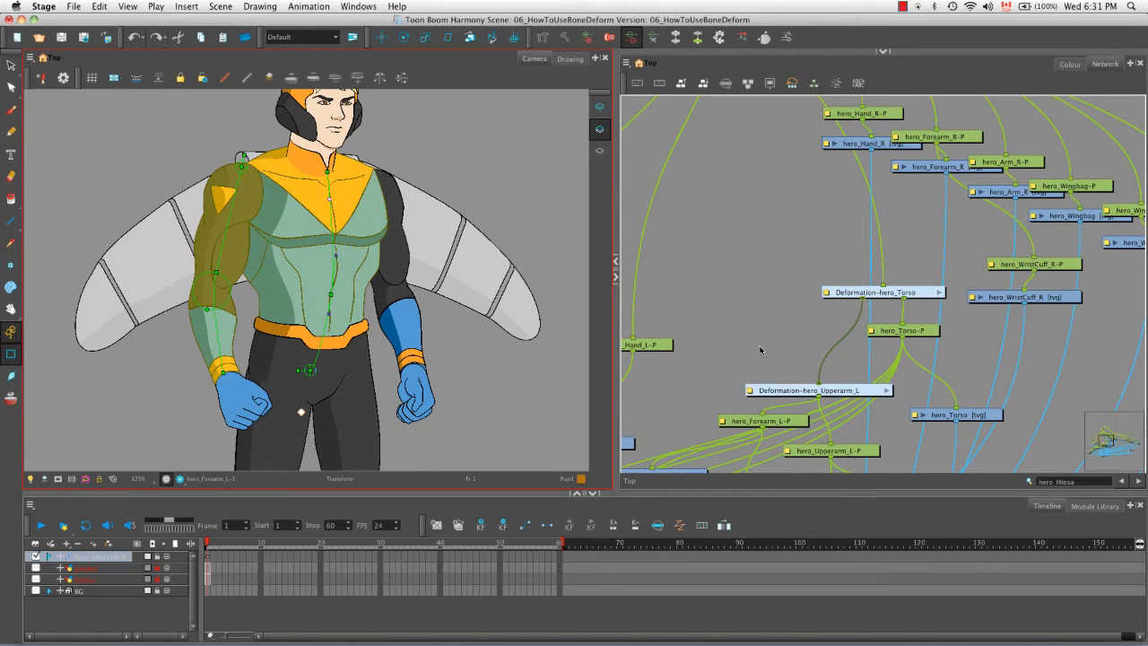
- Enter the Deformation-hero_Upperarm_L group and locate its kinematic output node below Bone_1
key(space)
drag(773, 375, 863, 287)
click(862, 287)
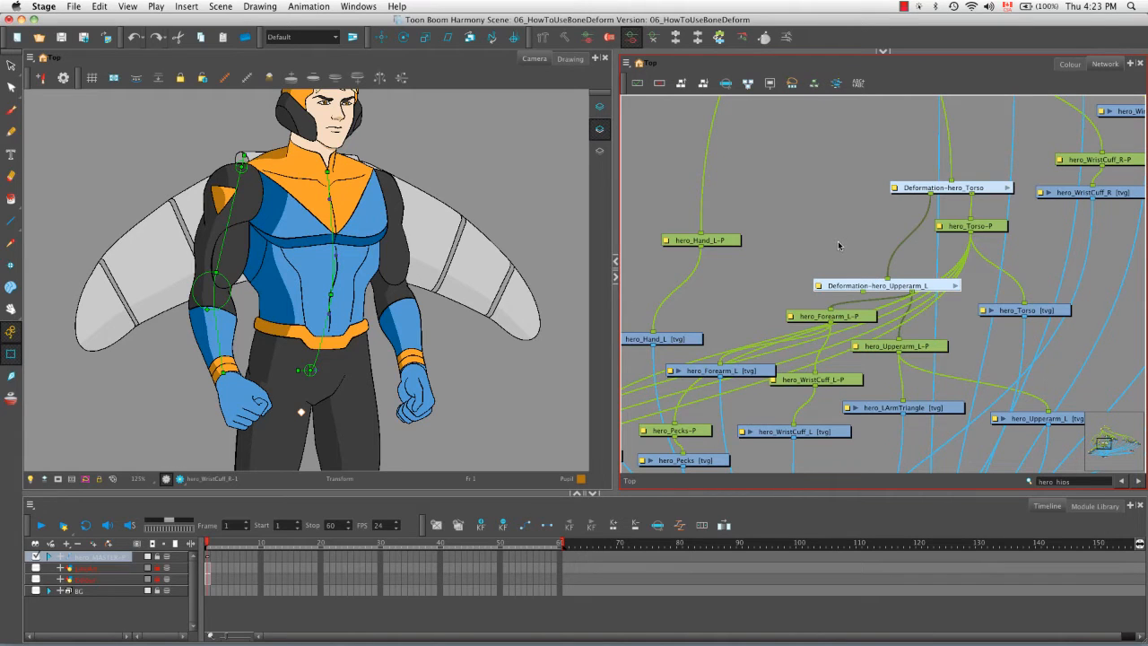
click(955, 287)
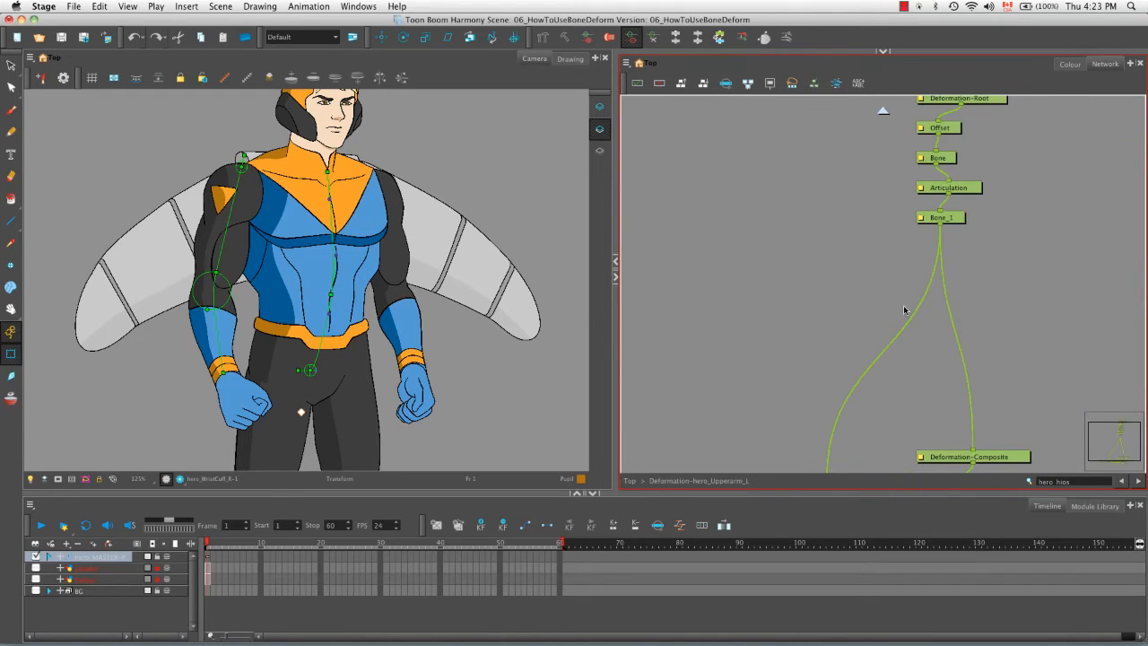
key(space)
drag(823, 358, 916, 377)
key(space)
- Rename the upper arm group's kinematic output node as KO_Wrist_L in its layer properties
double_click(733, 379)
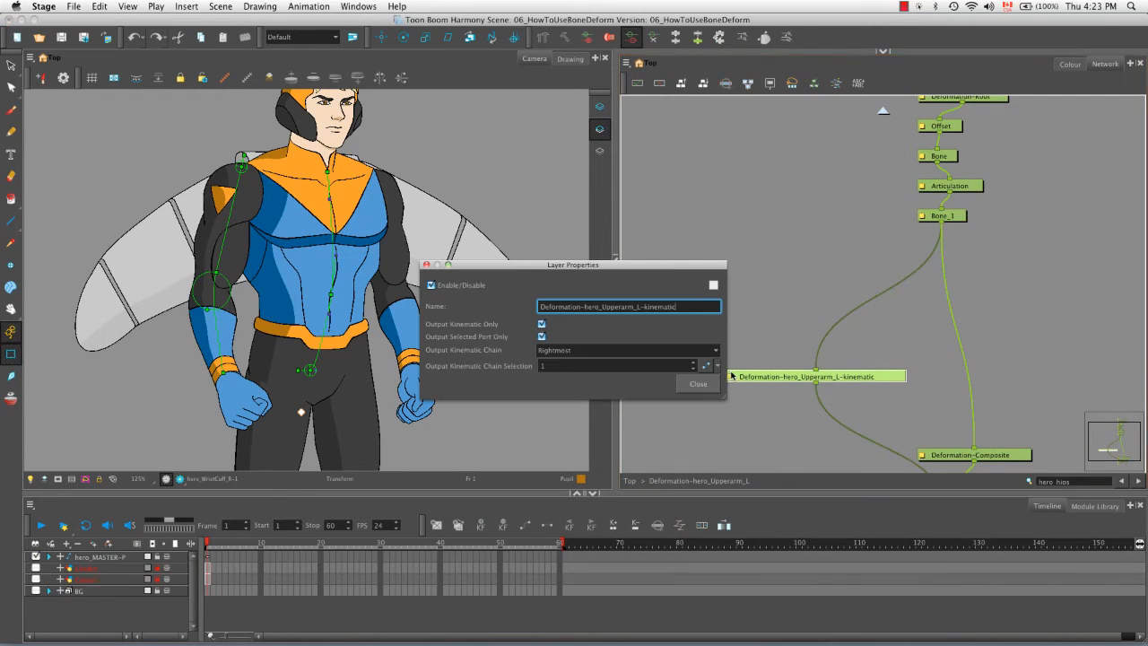
key(shift+Left)
key(shift+Left)
key(shift+Left)
key(shift+Left)
key(shift+Left)
key(shift+Home)
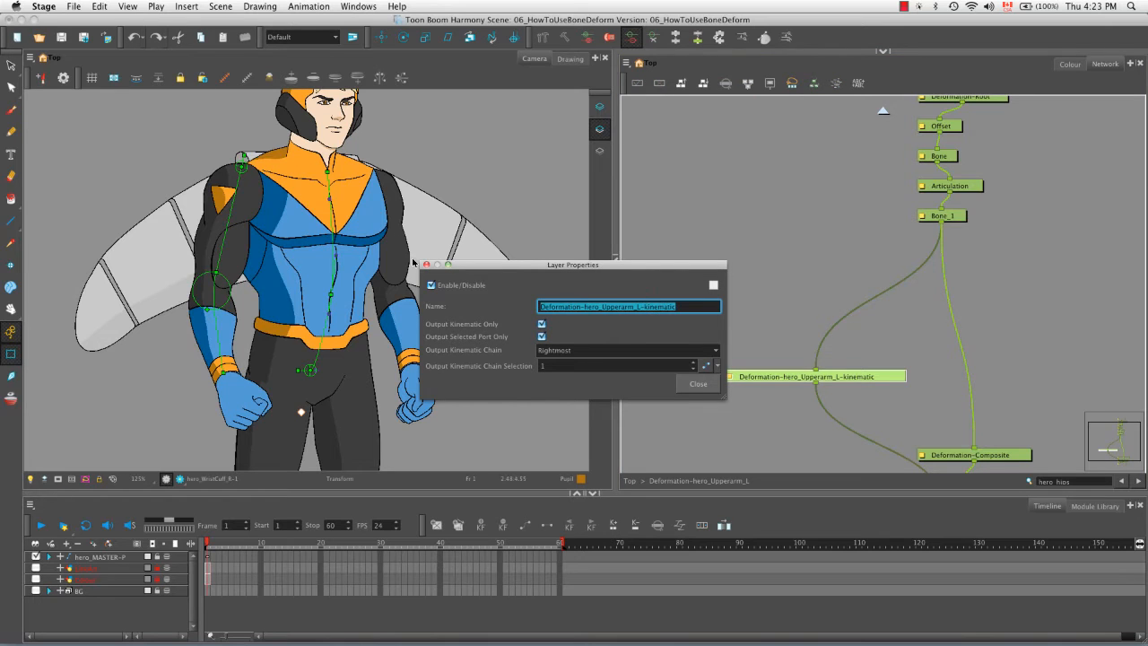
key(BackSpace)
text(KO)
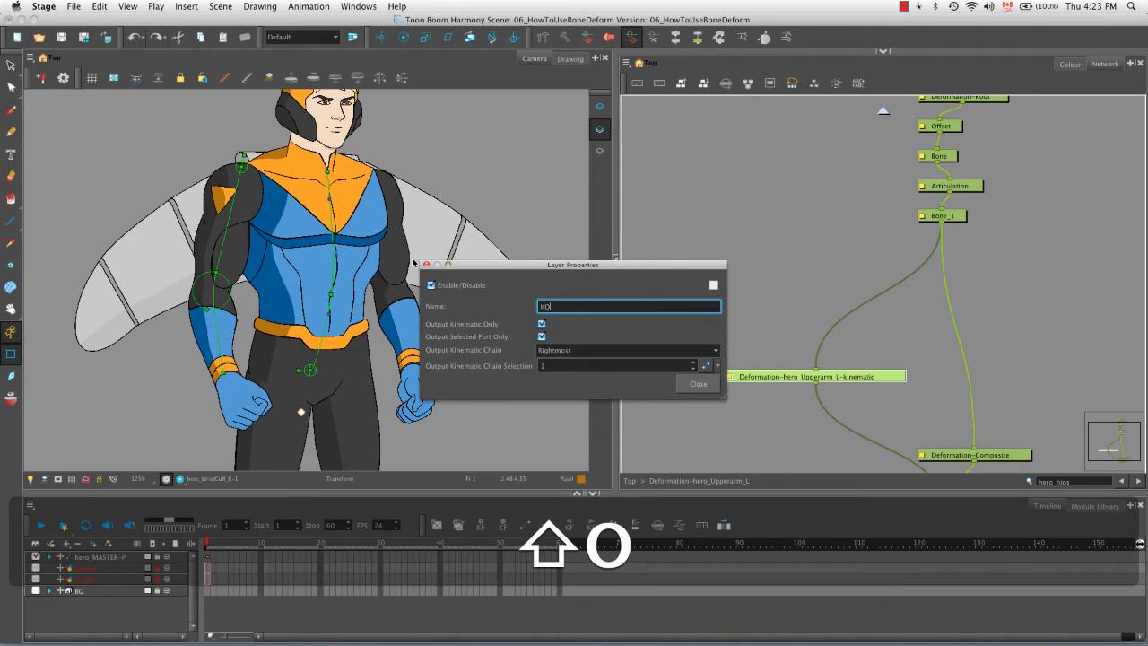
text(_Wr)
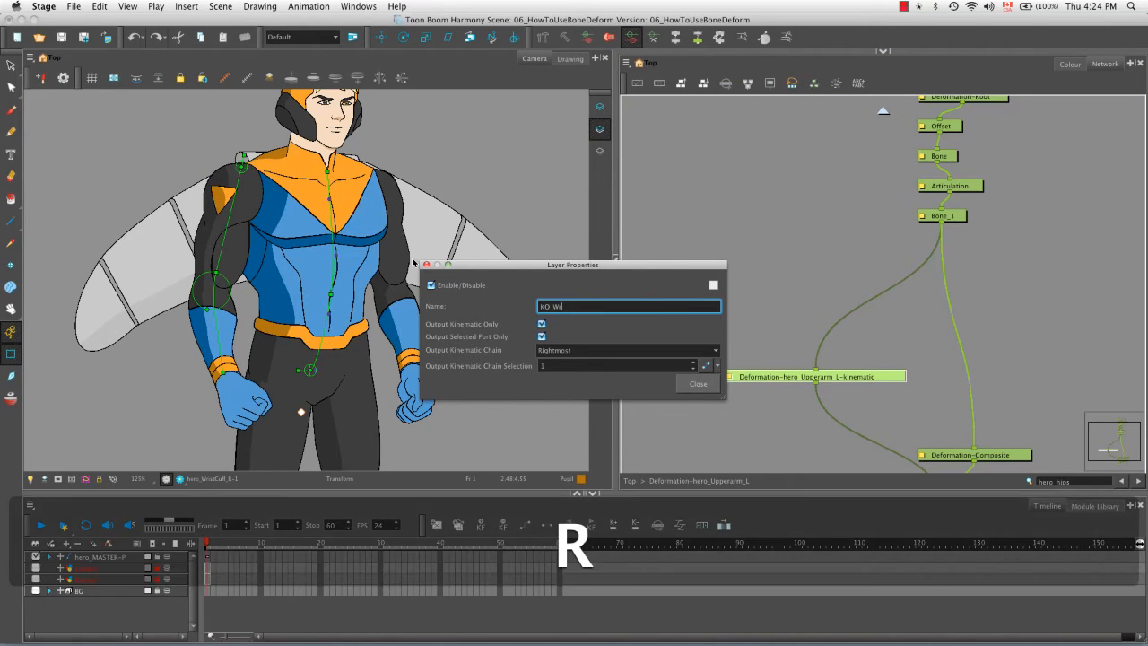
text(ist_)
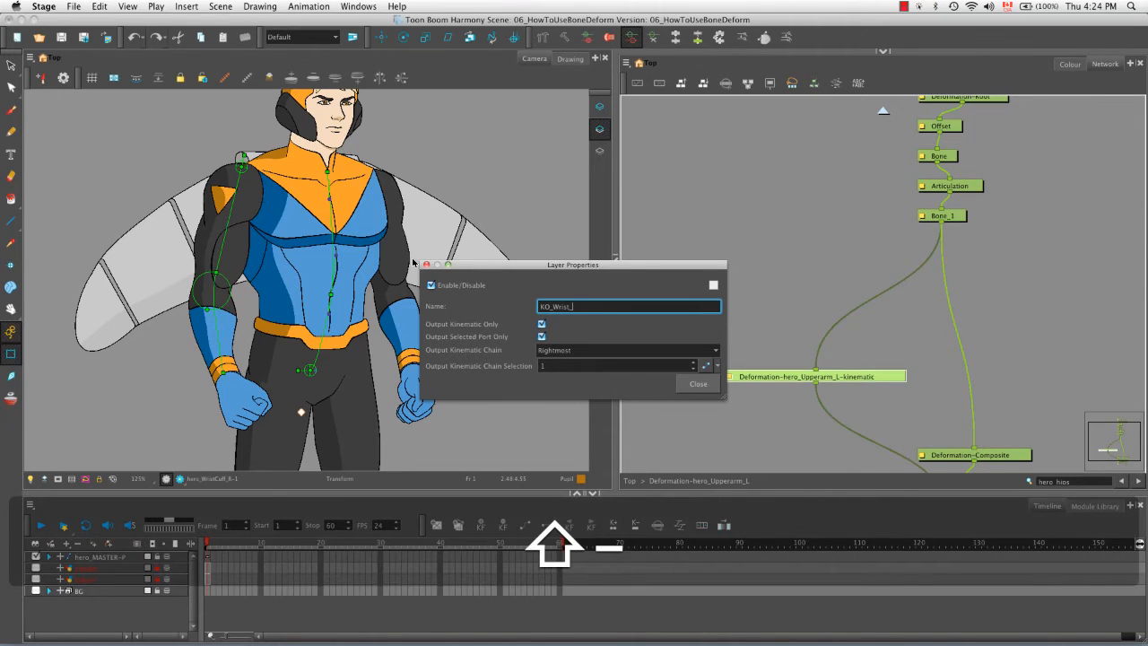
text(L)
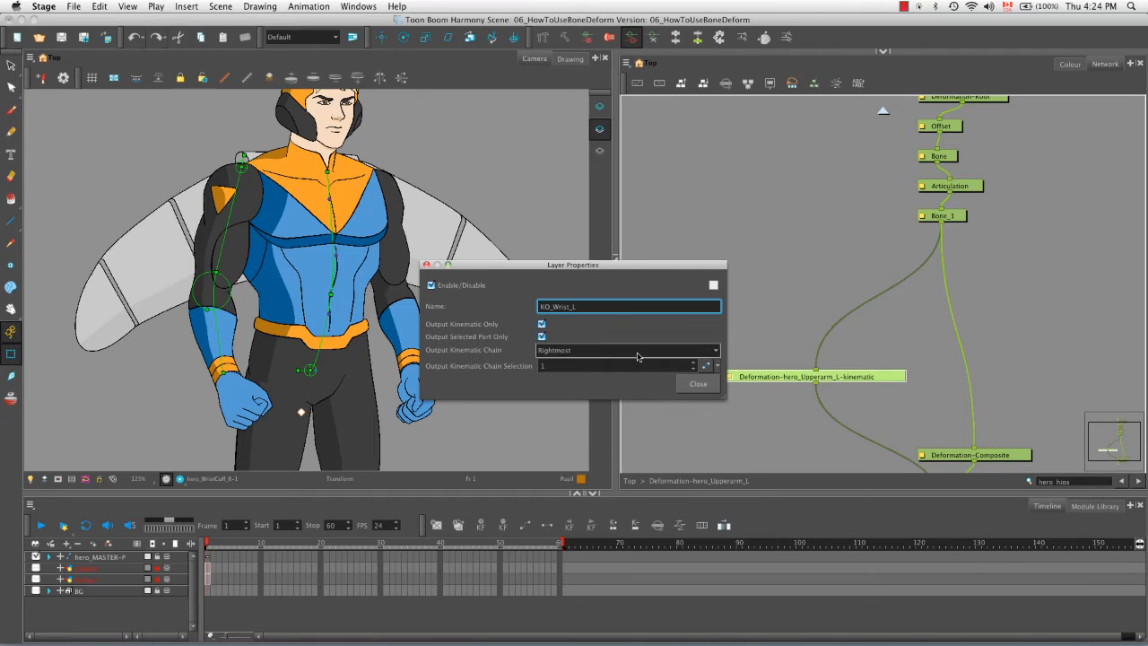
click(699, 384)
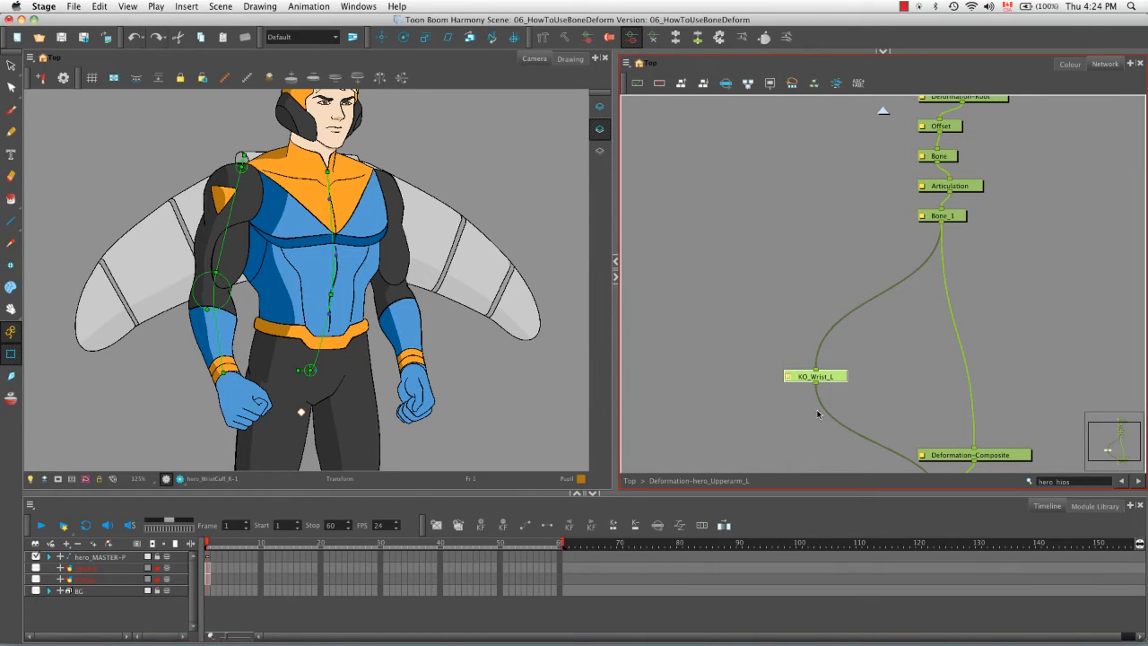
- Return to the top-level network, place hero_Hand_L-P below Deformation-hero_Upperarm_L, and connect it to that group's kinematic output port
drag(836, 416, 782, 391)
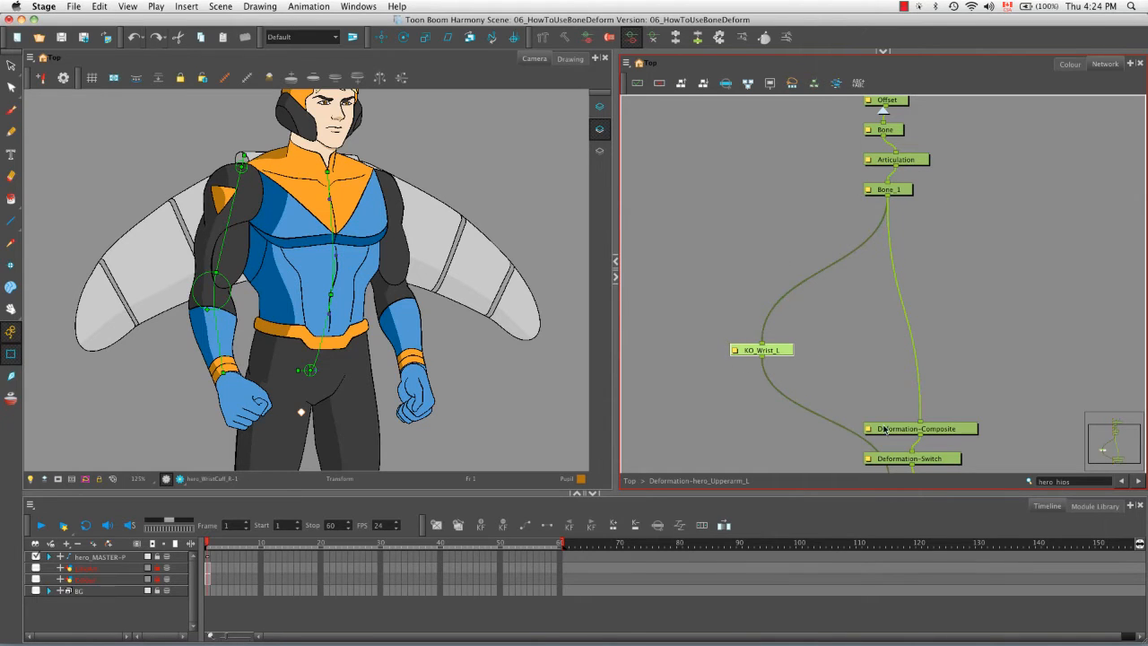
drag(879, 230, 831, 362)
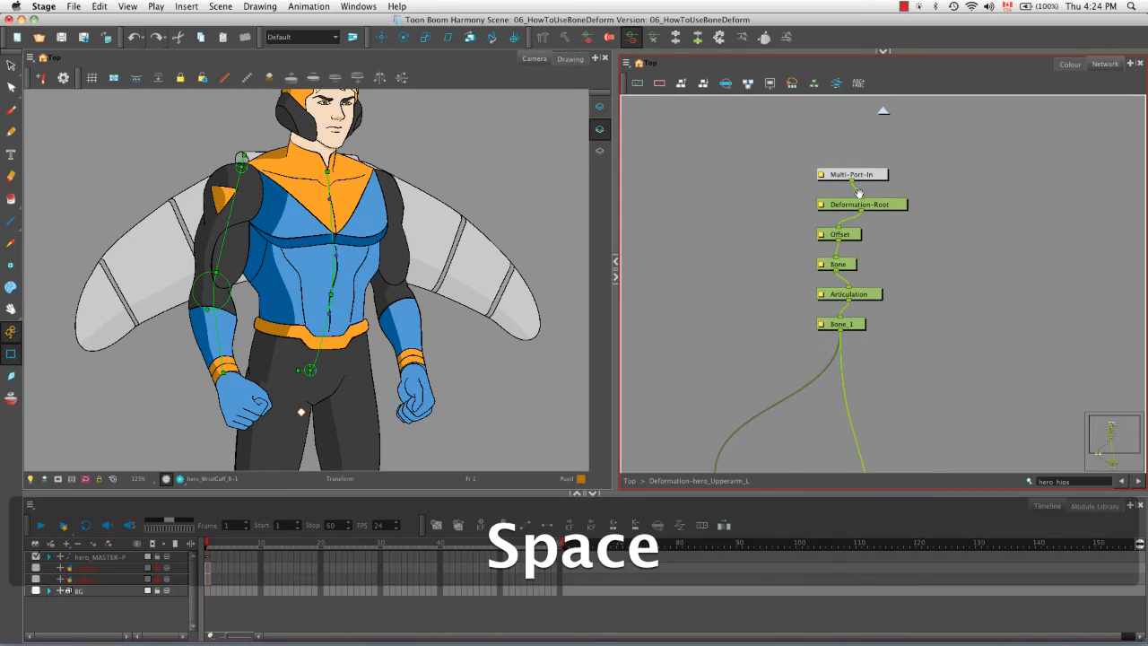
click(884, 112)
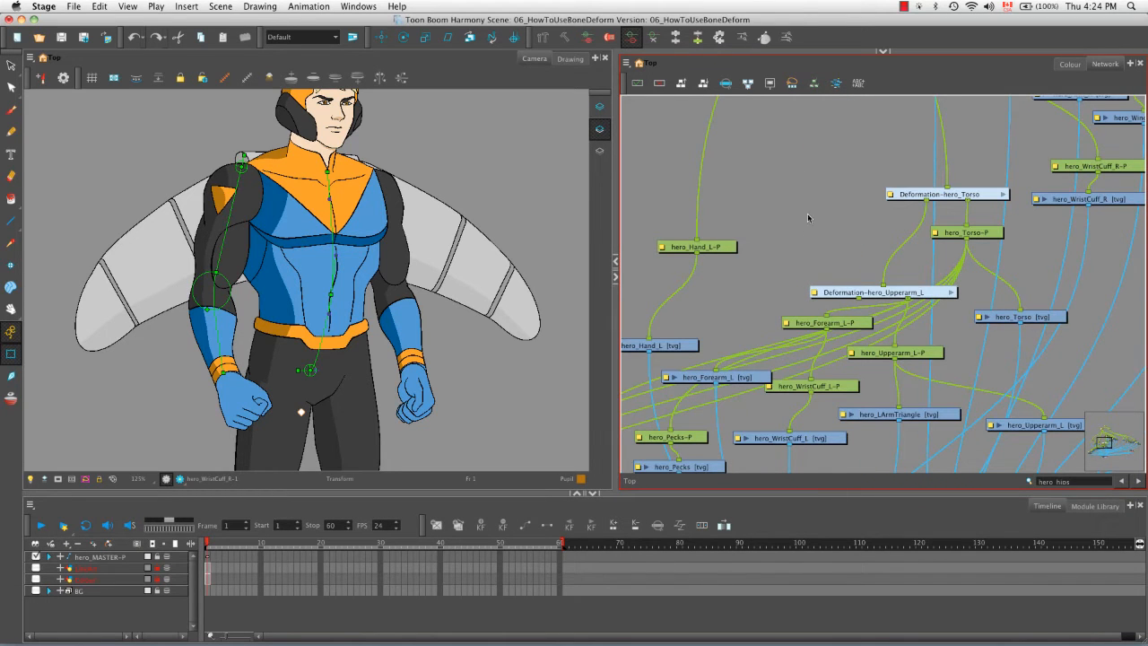
drag(816, 382, 861, 370)
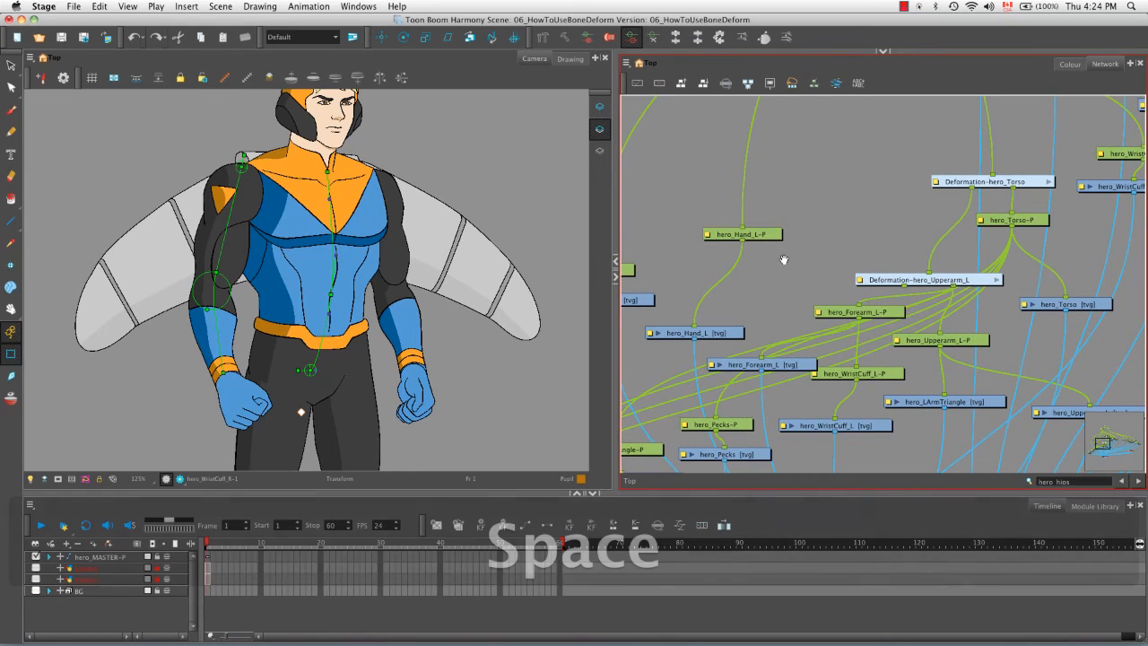
drag(743, 234, 779, 294)
click(782, 293)
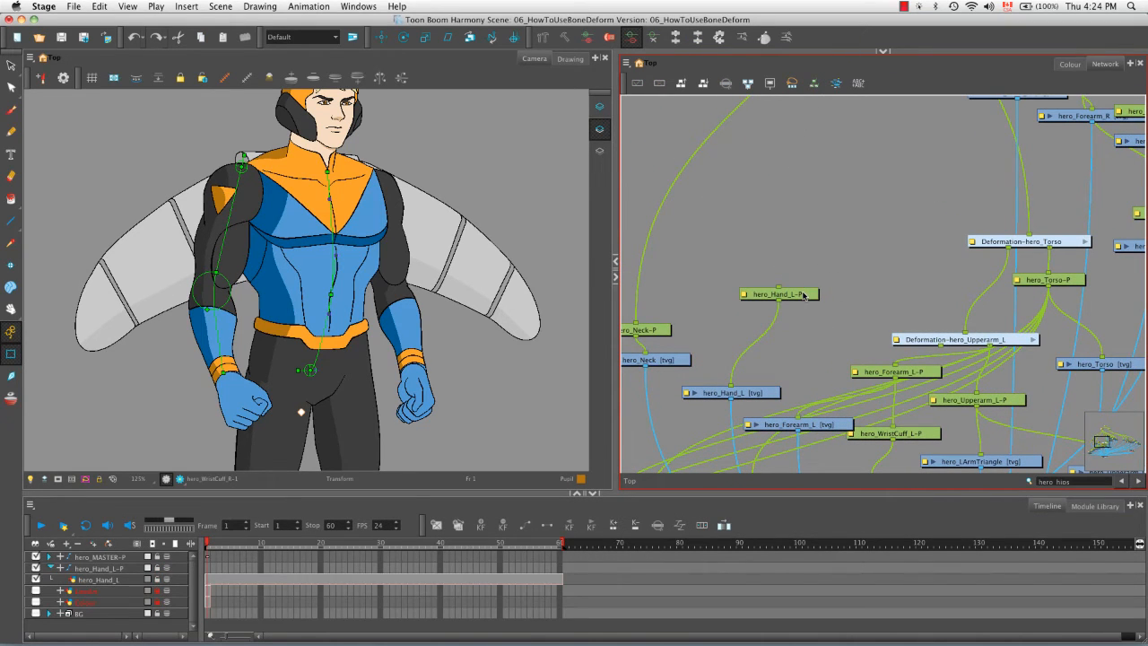
drag(802, 296, 827, 354)
drag(916, 342, 805, 347)
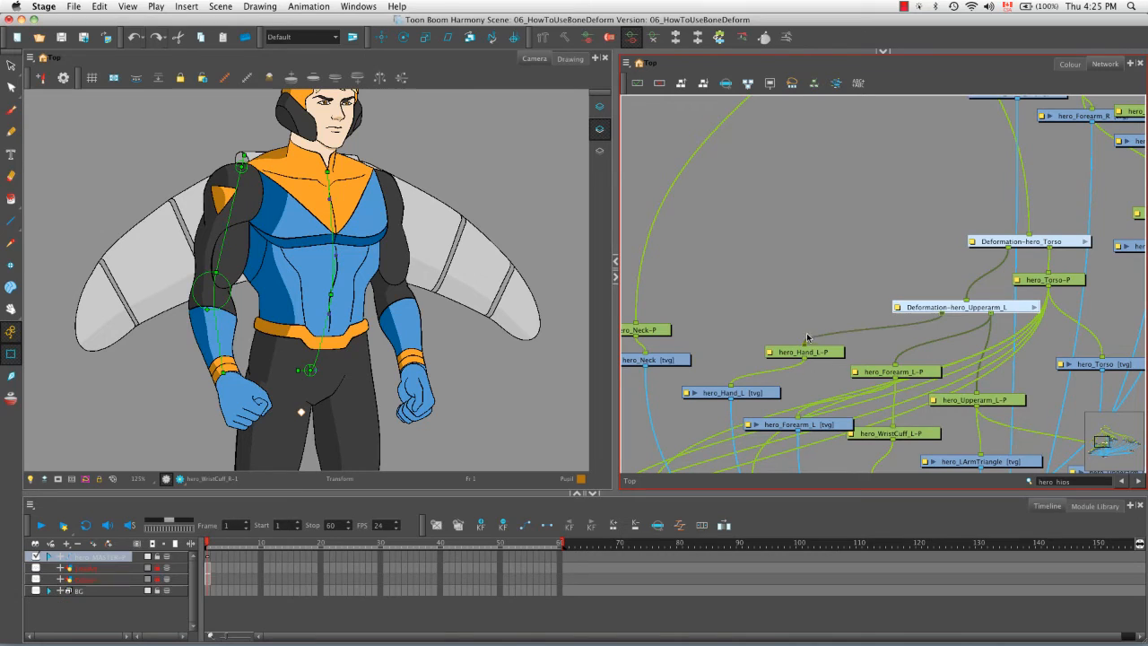
click(908, 285)
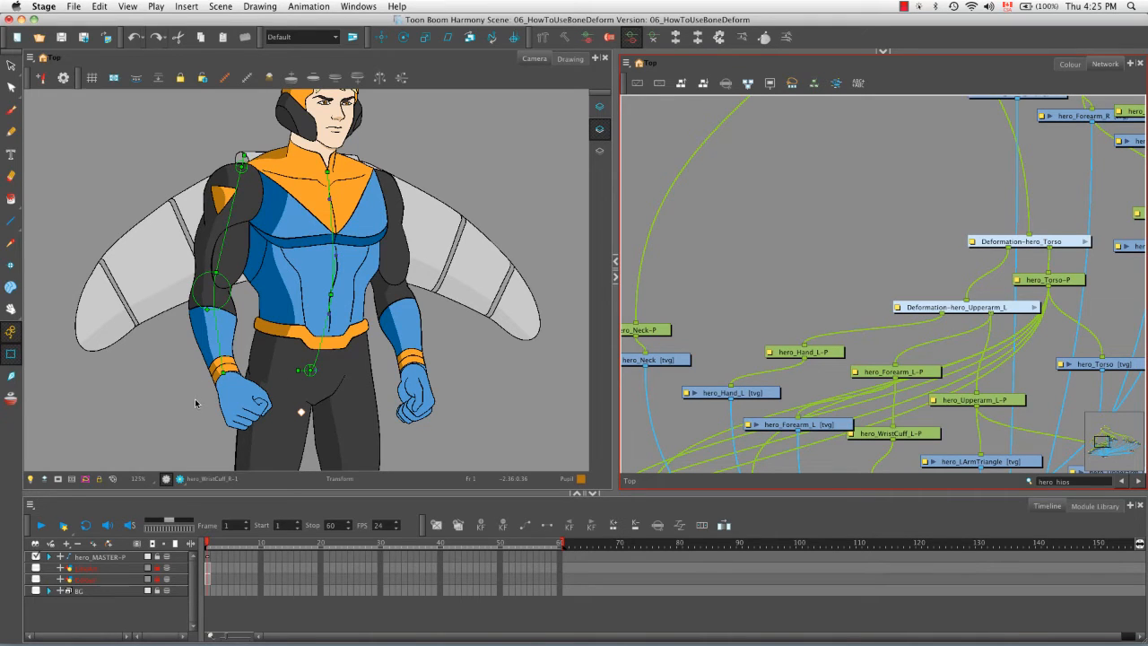
- Go to frame 10 in the timeline and clear the layer selection
click(207, 545)
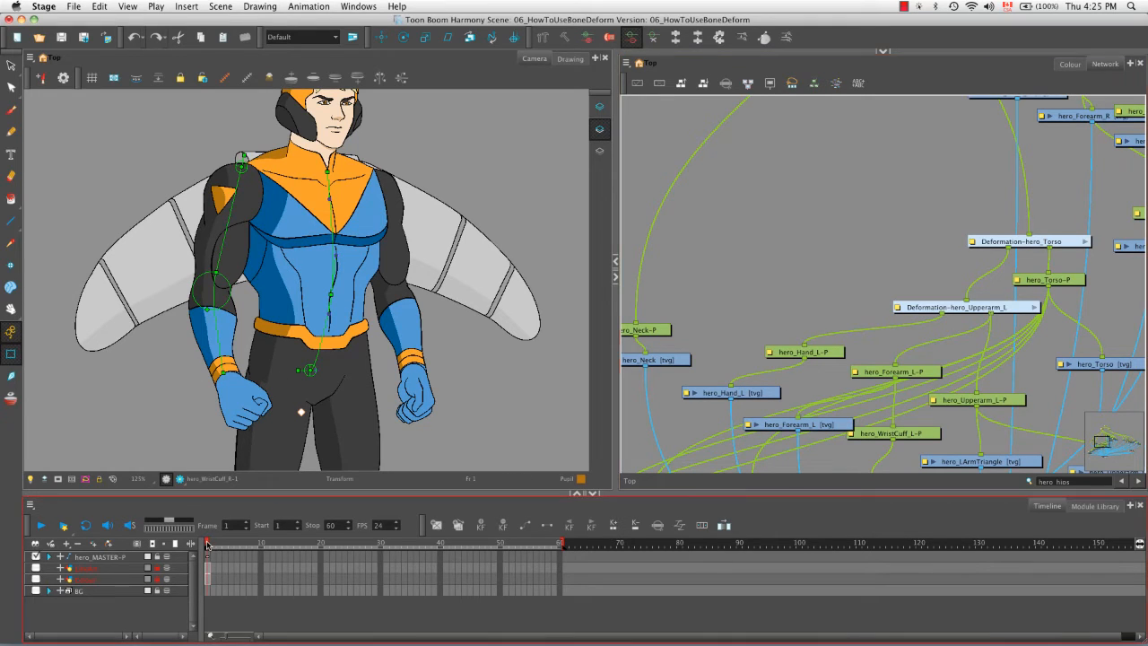
drag(207, 544, 260, 546)
click(261, 558)
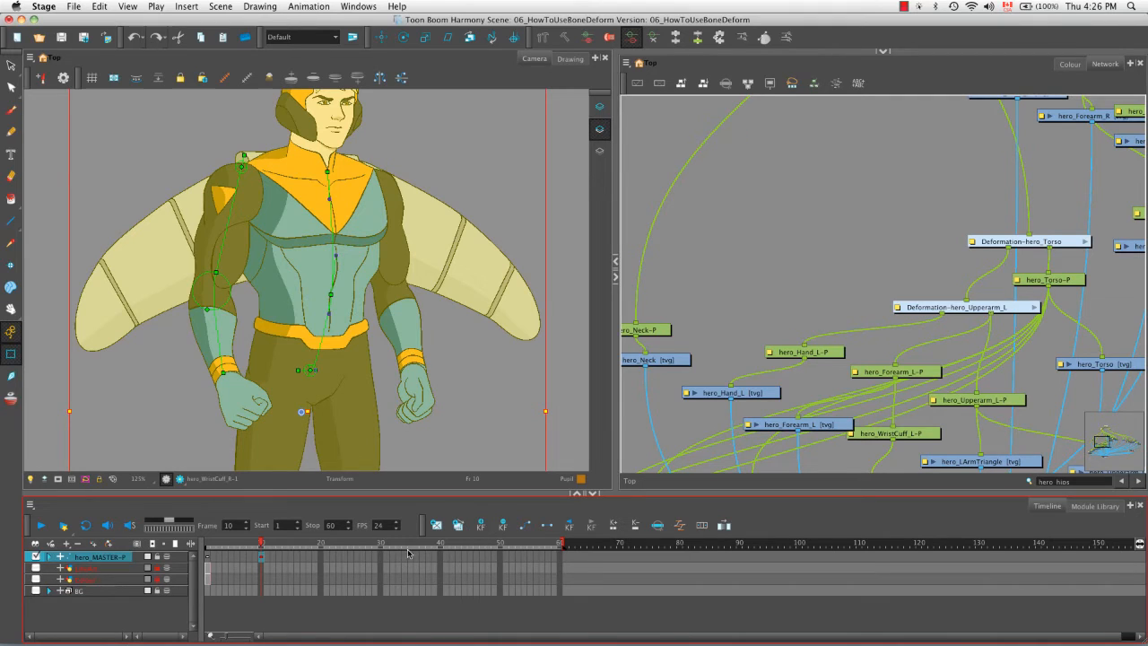
click(49, 412)
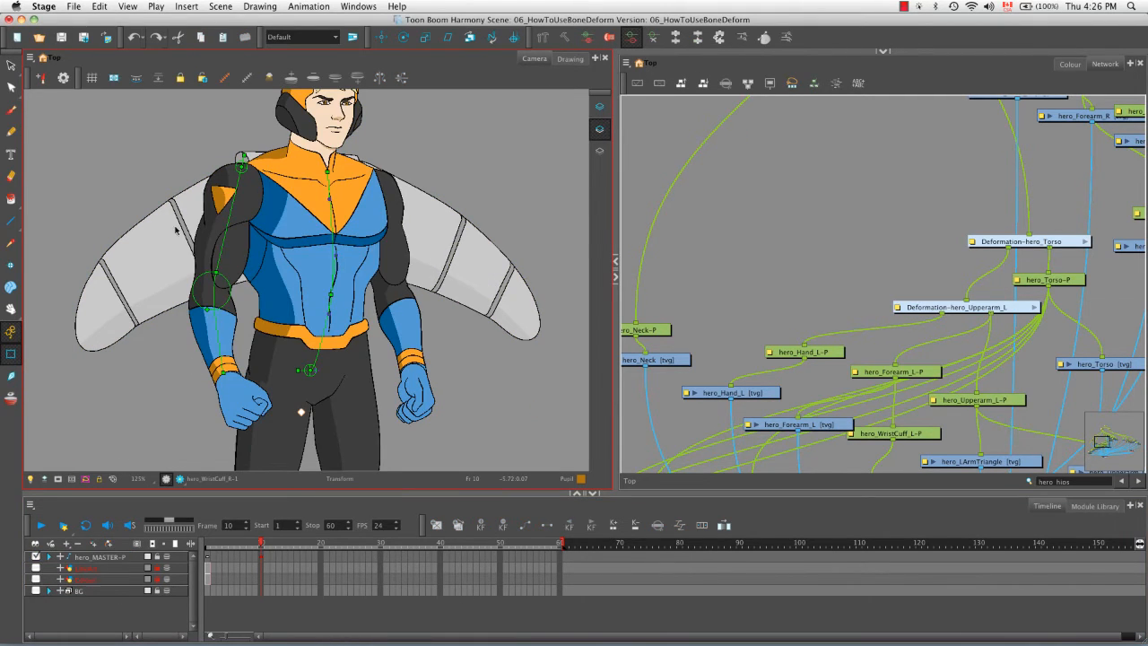
- Test the hand's attachment by bending and stretching the forearm across the body from the wrist, and undo the pose
drag(221, 349, 241, 296)
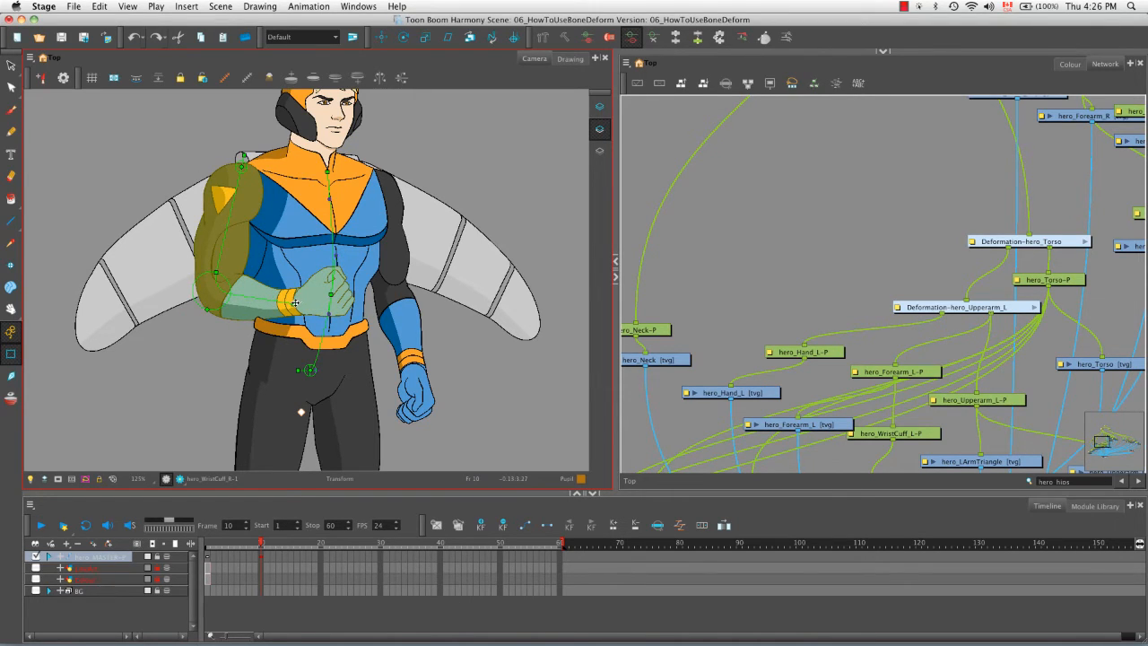
drag(293, 304, 382, 306)
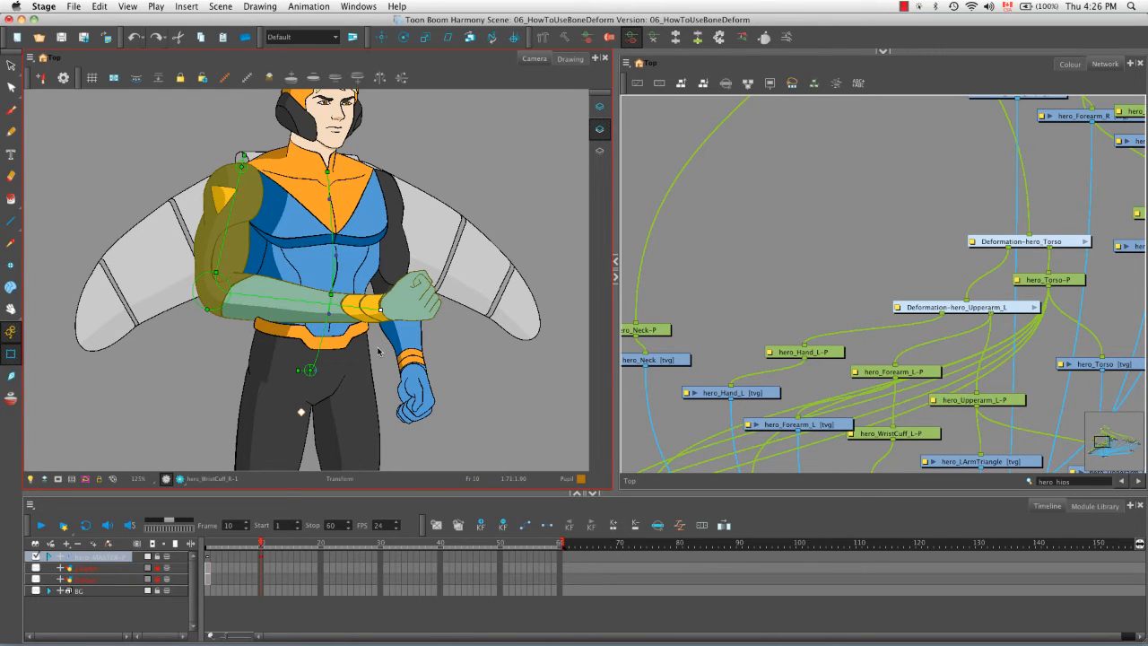
key(super+z)
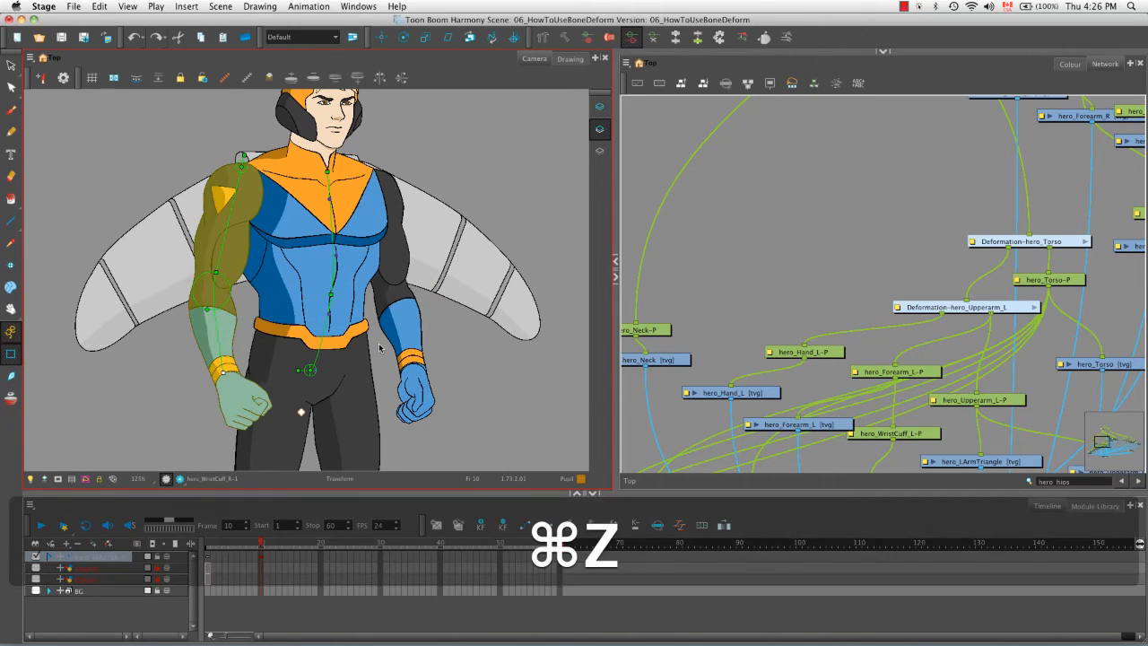
- Reconnect hero_WristCuff_L-P to the kinematic output port of Deformation-hero_Upperarm_L and test the cuff by bending the forearm across the body
drag(894, 376, 931, 439)
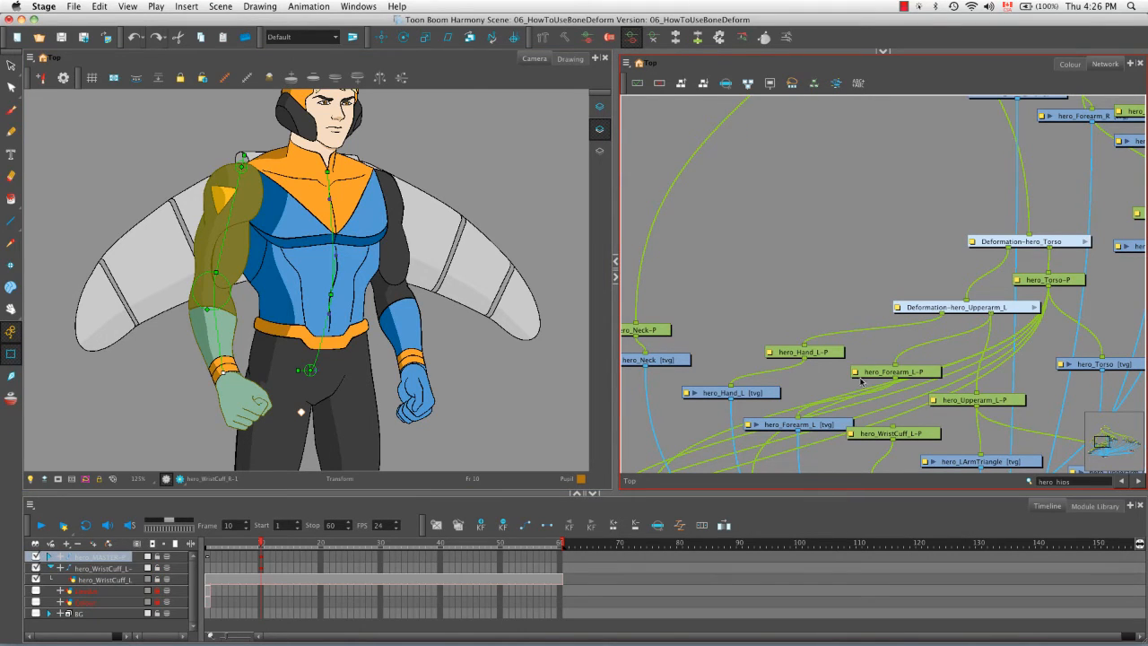
drag(895, 429, 944, 315)
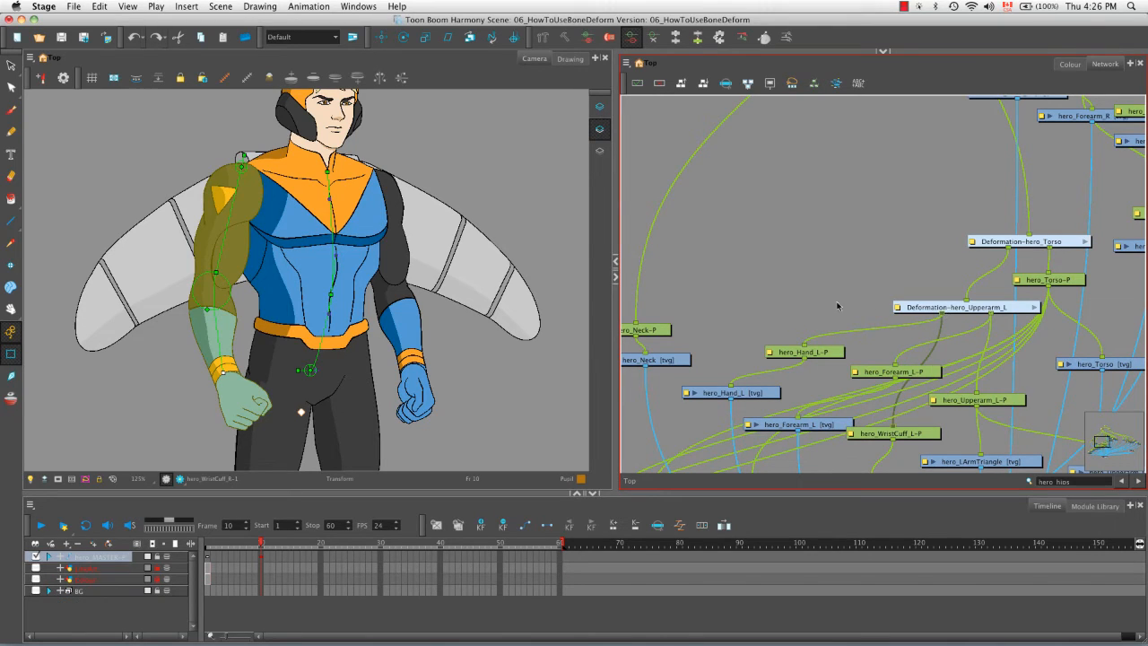
click(222, 366)
drag(222, 363, 414, 294)
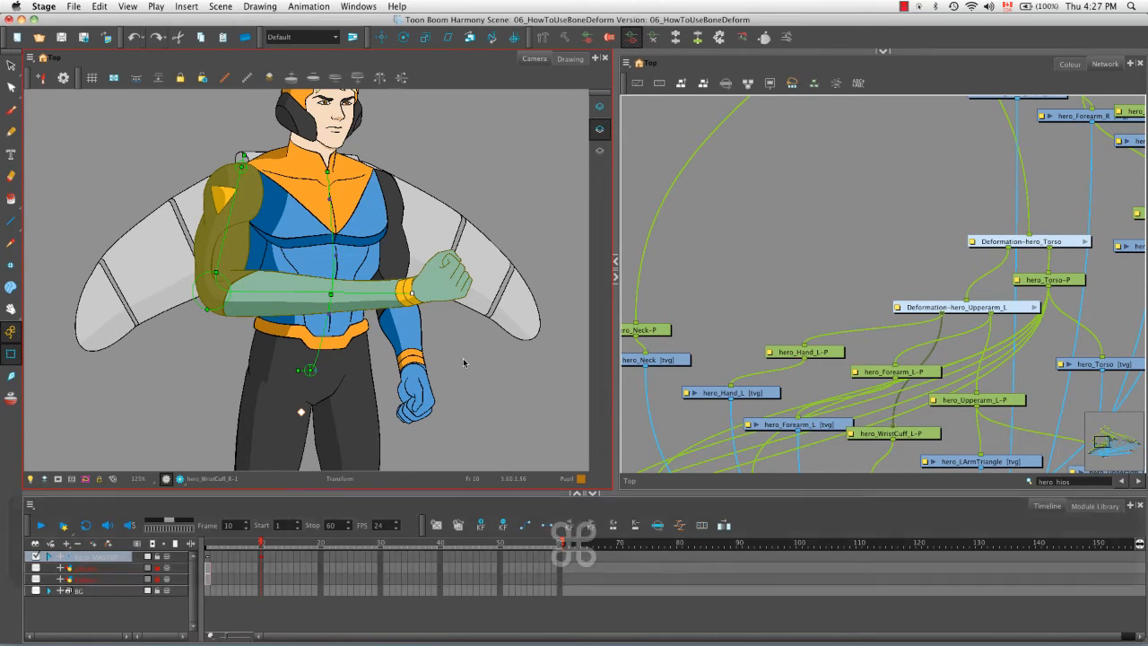
key(super+z)
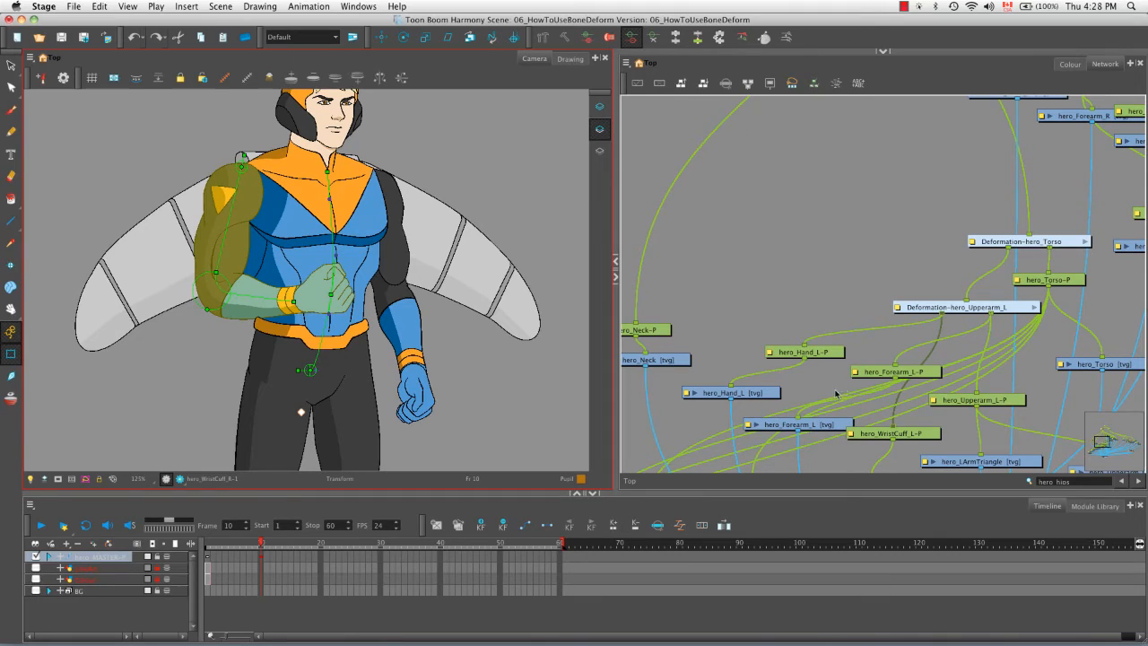
- Nudge the hero_Forearm_L-P and hero_Hand_L-P pegs backward in depth at frame 10 so both pass behind the torso
click(878, 372)
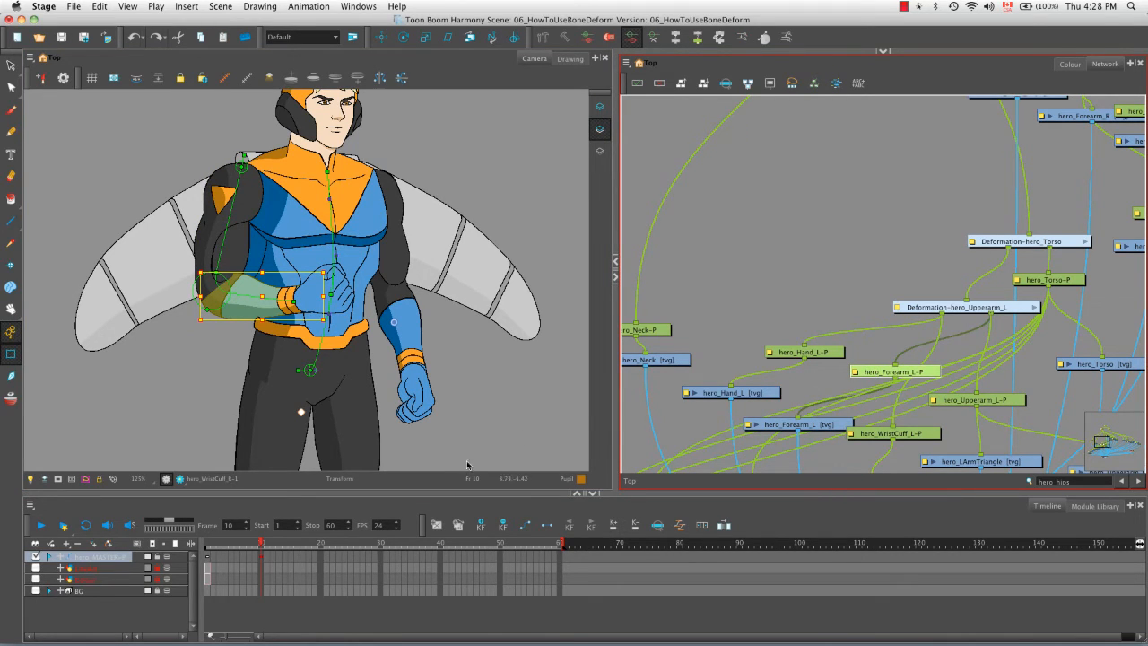
click(443, 483)
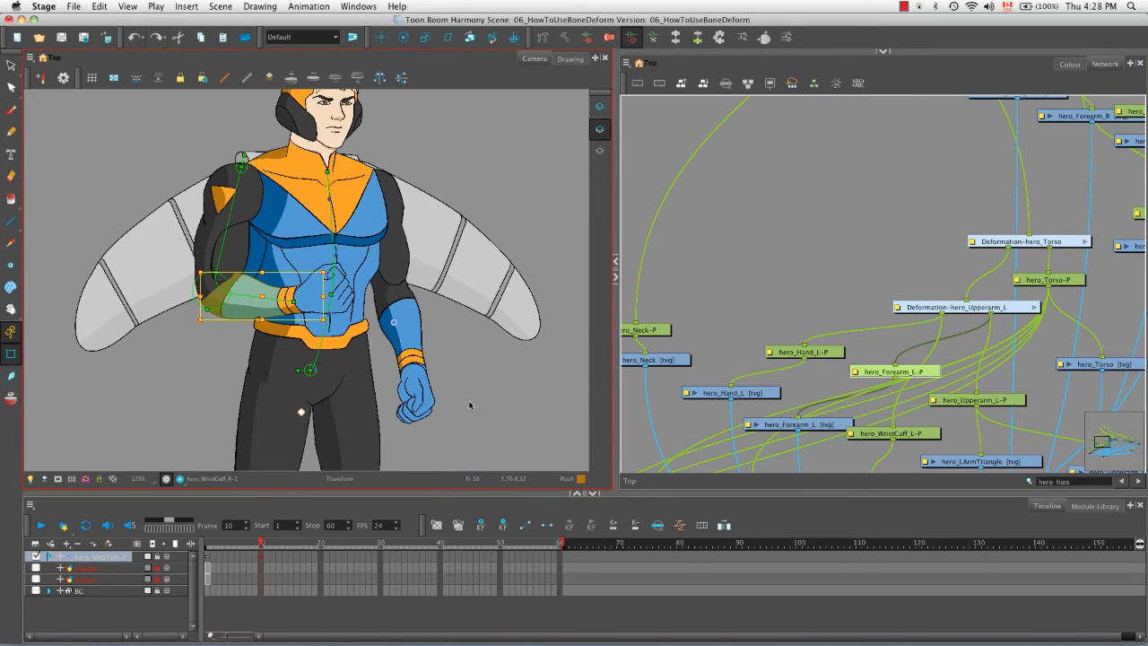
key(alt)
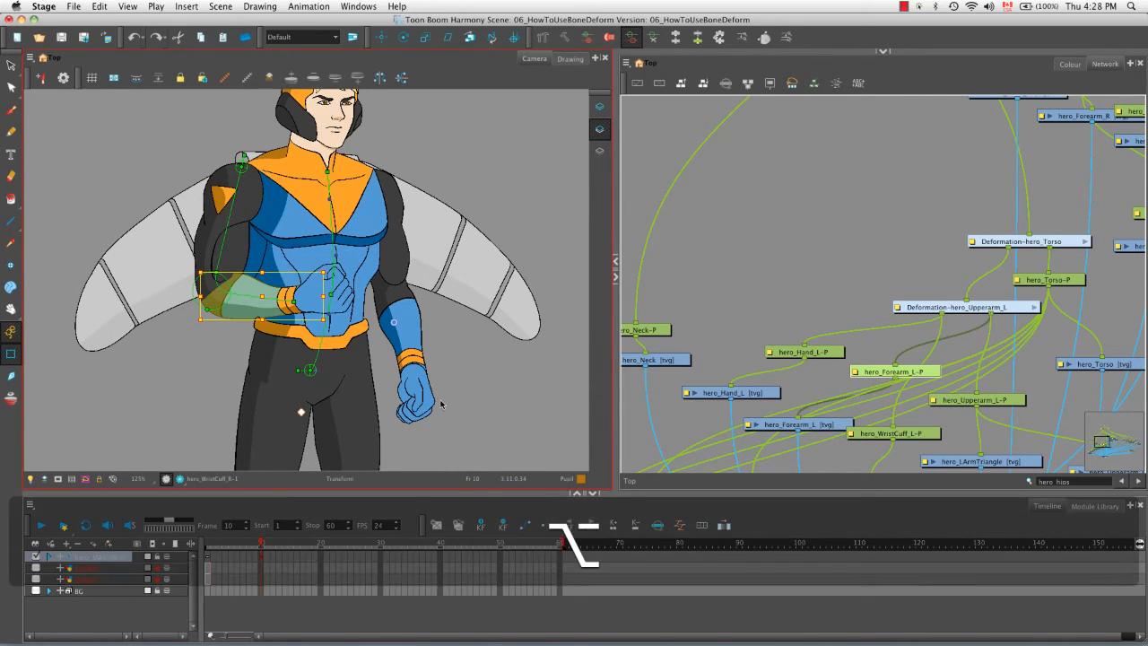
key(alt+Up)
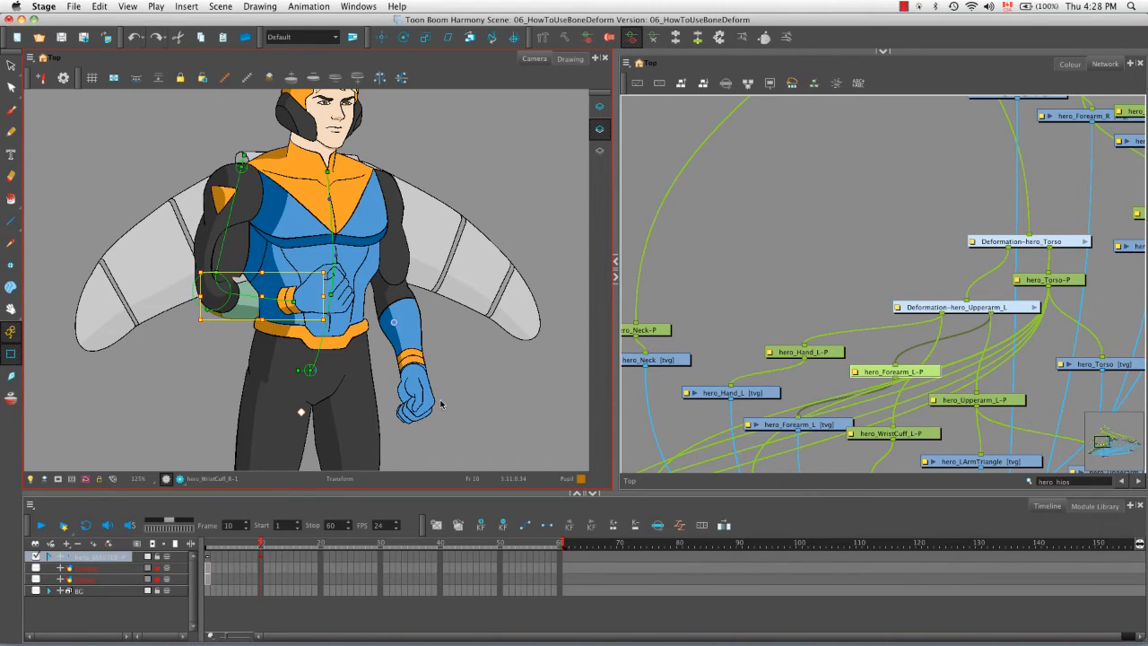
click(206, 392)
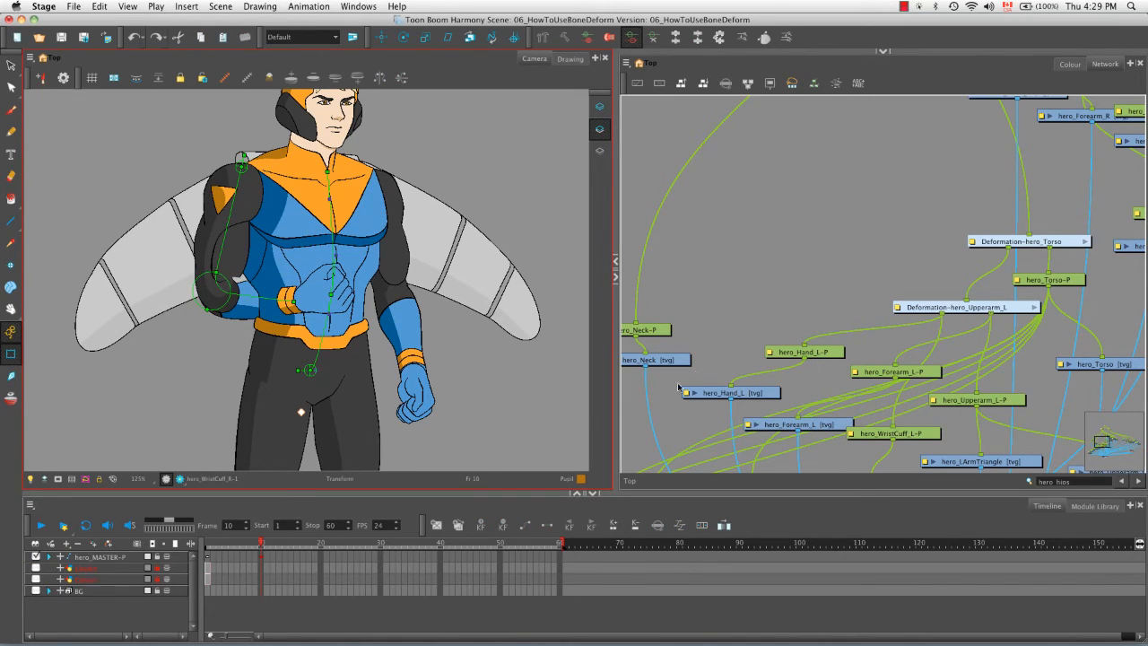
click(801, 353)
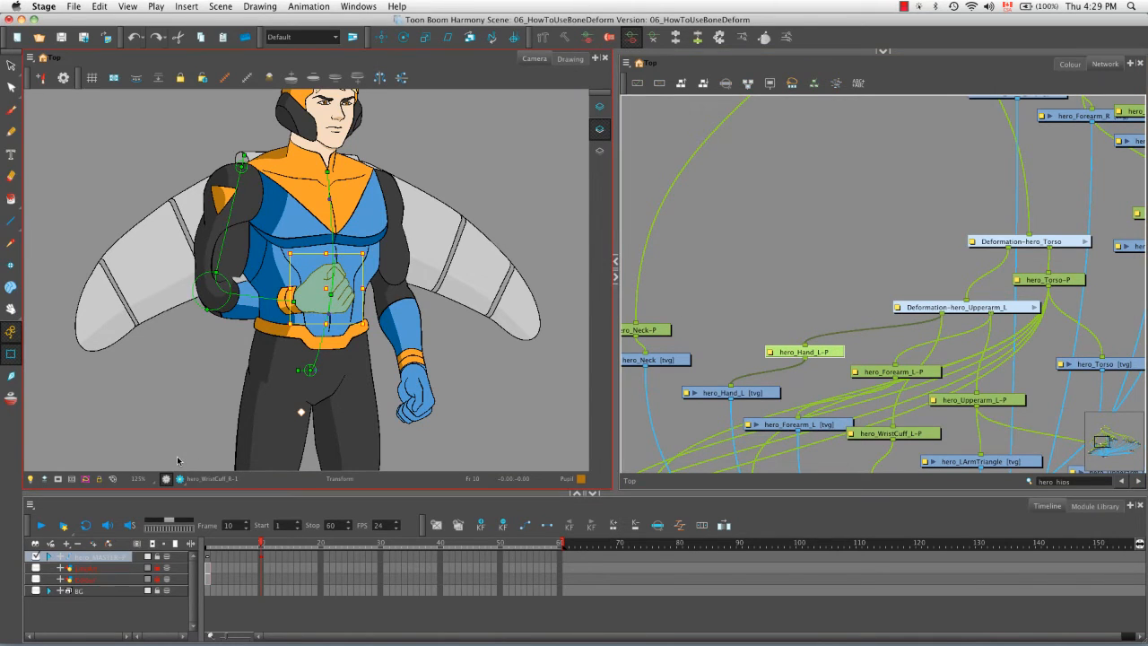
key(alt+Up)
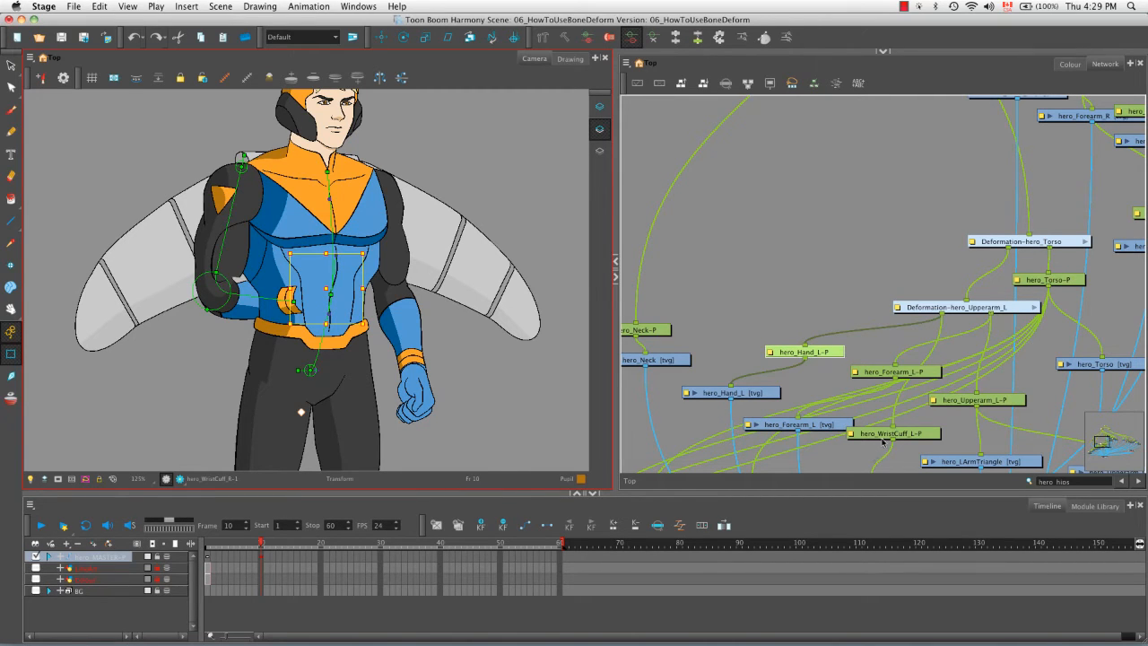
- Nudge the hero_WristCuff_L-P peg backward in depth behind the torso, clear the selection, and undo the arm's depth nudges
click(888, 435)
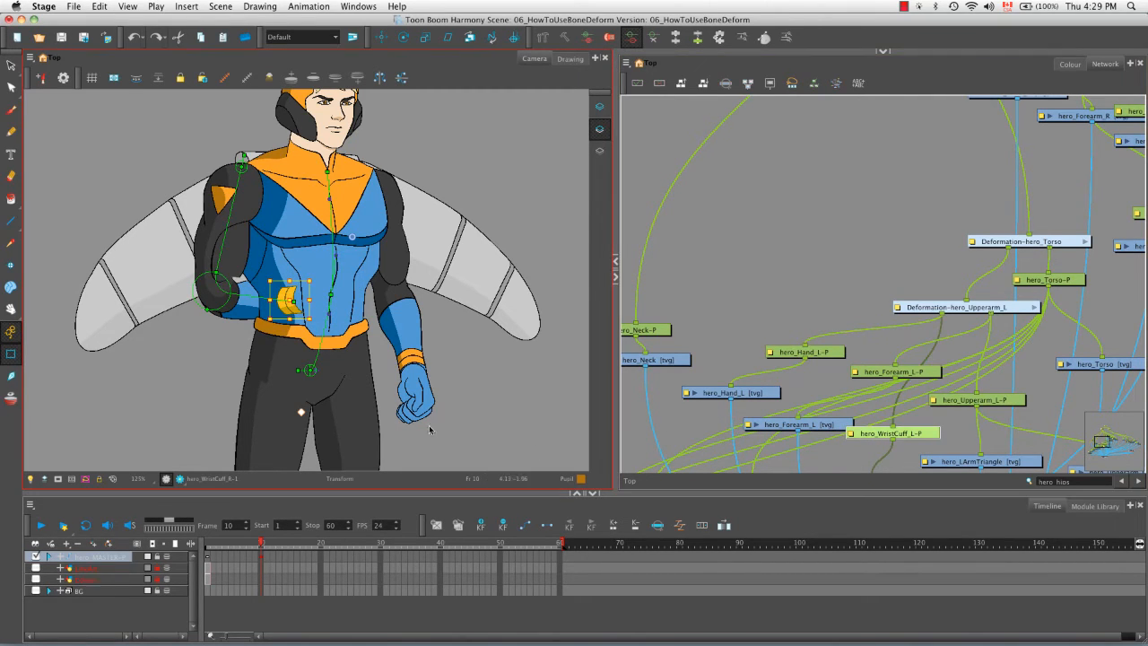
key(alt+Up)
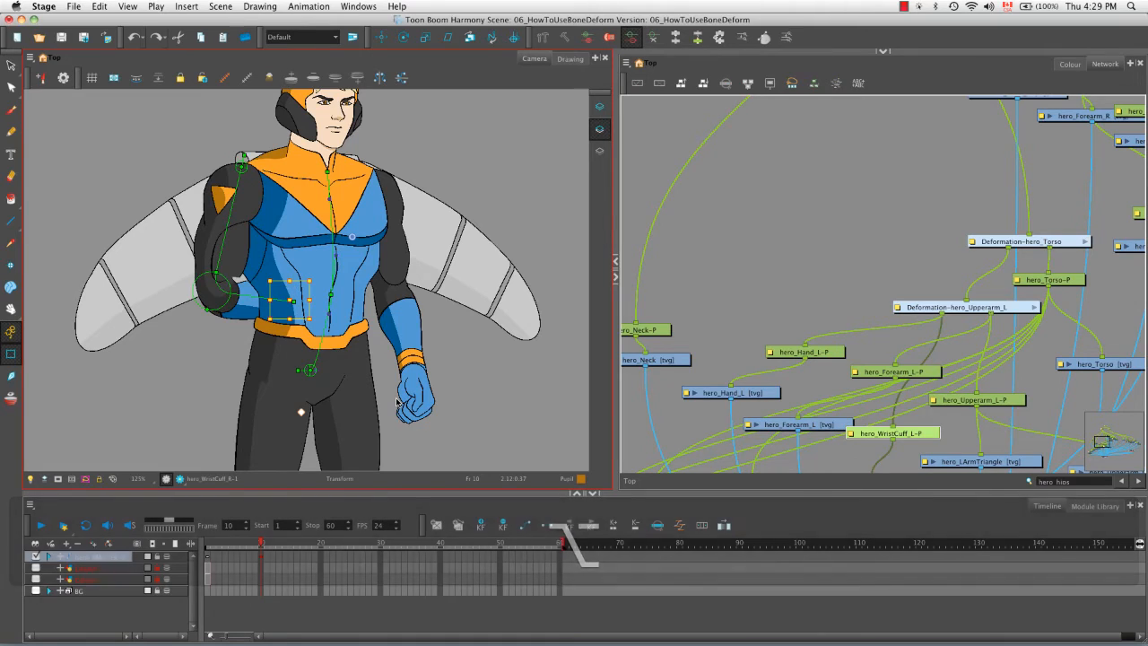
click(217, 378)
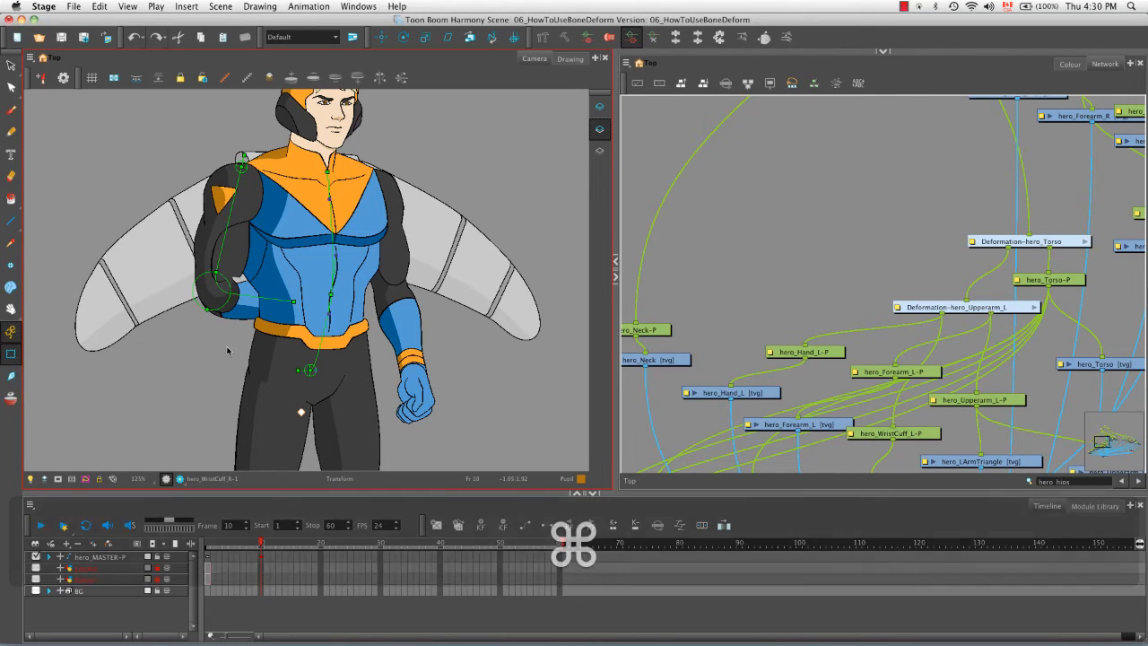
key(super+z)
key(super+z)
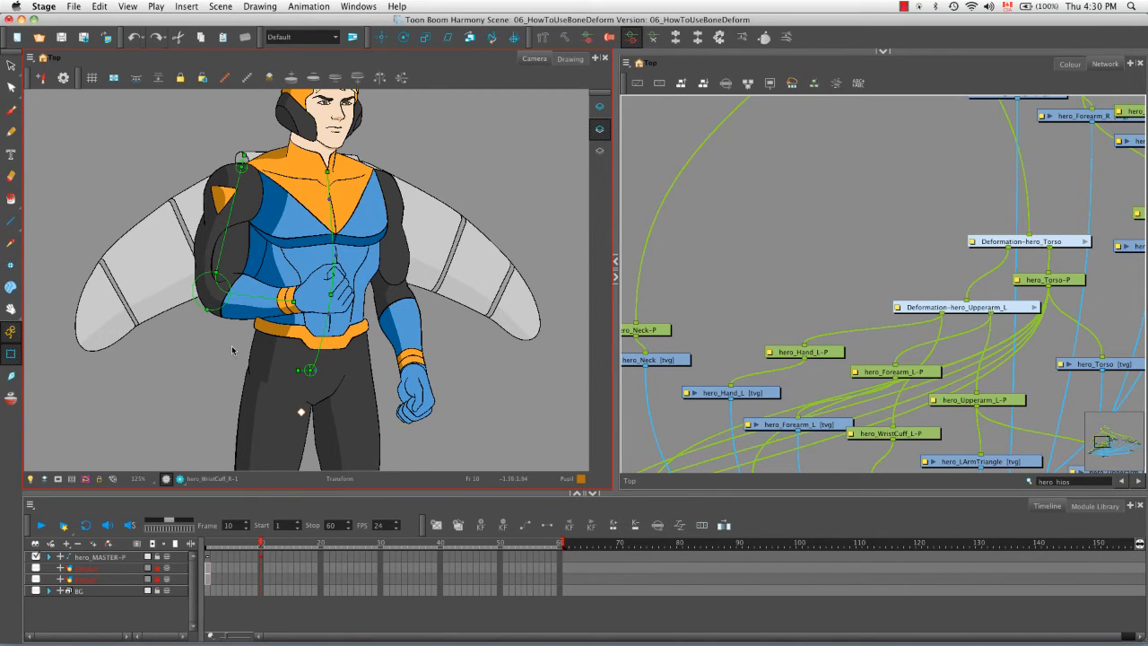
- Examine the hero_Forearm_L and hero_Upperarm_L drawings in the Drawing view, using the light table to compare their overlap at the elbow
click(788, 427)
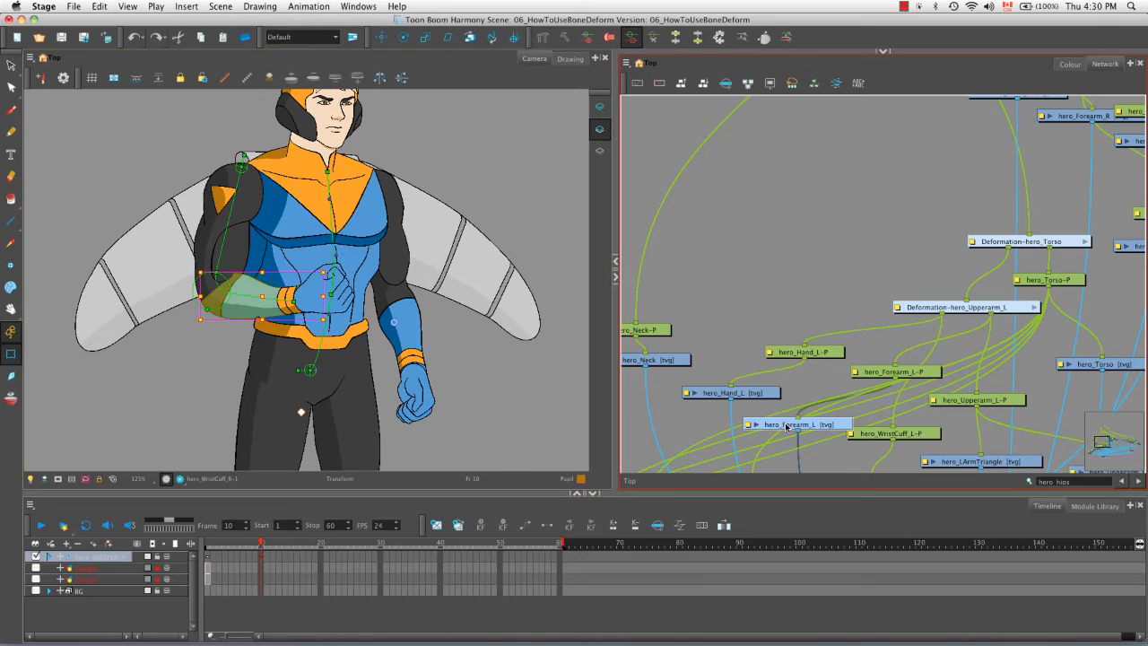
click(569, 61)
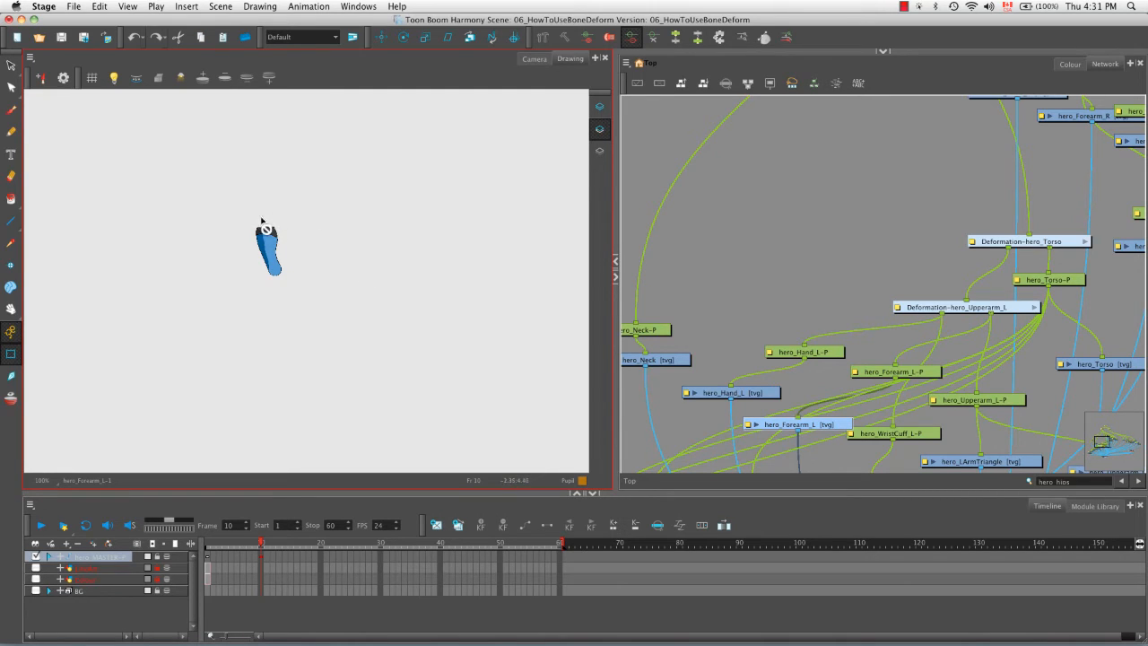
key(space)
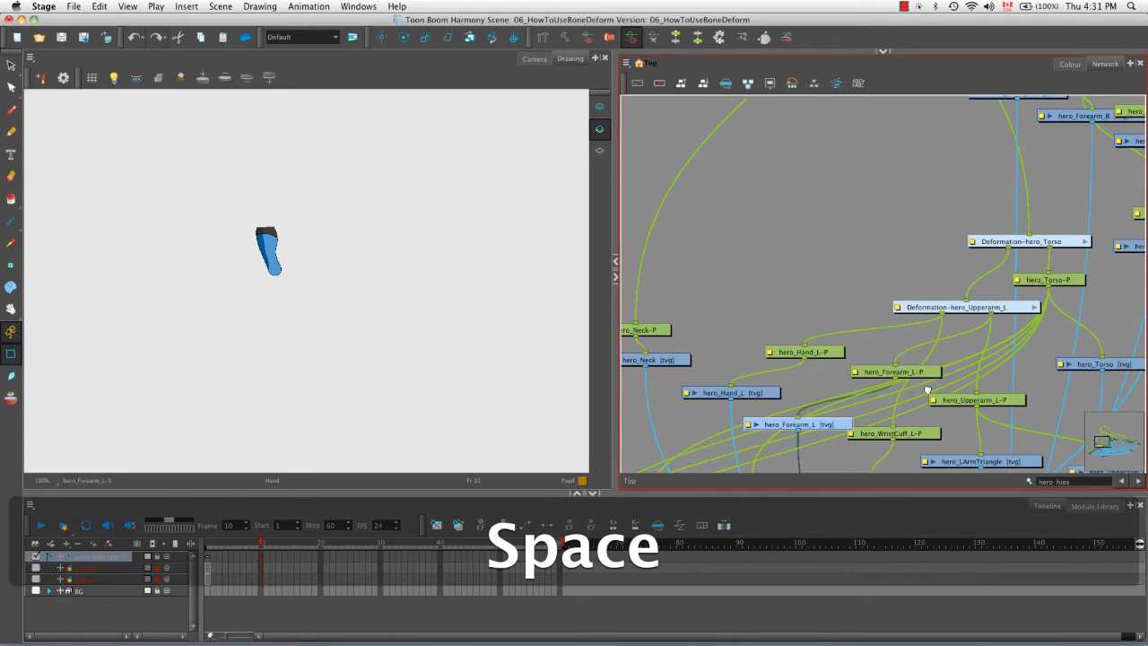
drag(1001, 452, 915, 361)
click(1010, 384)
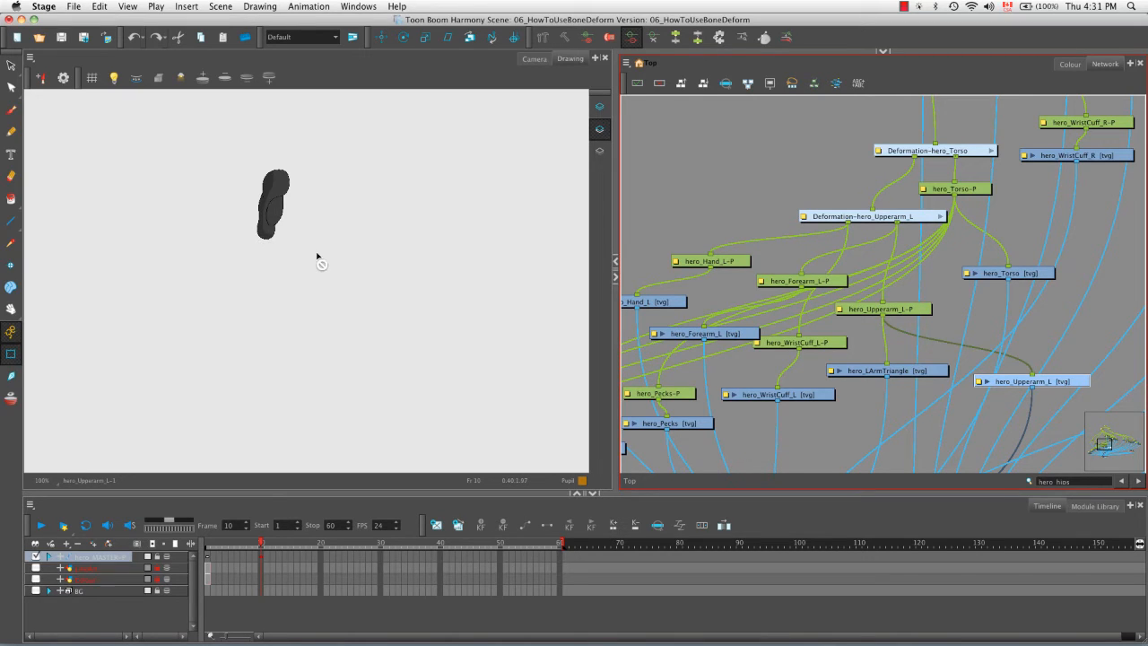
click(112, 88)
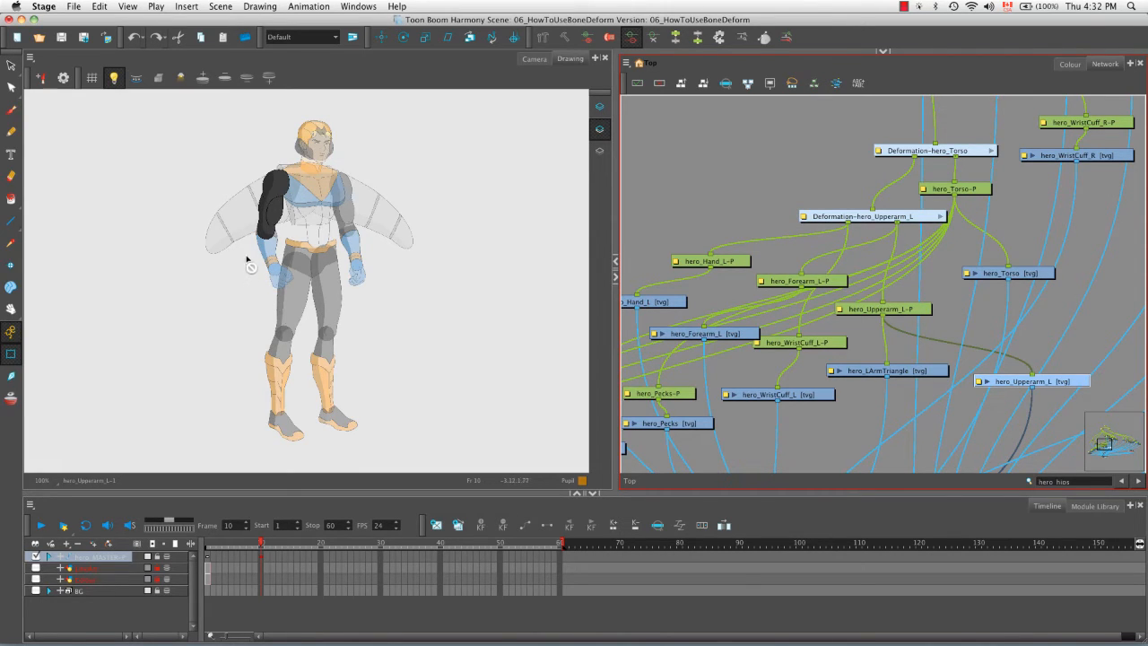
click(724, 335)
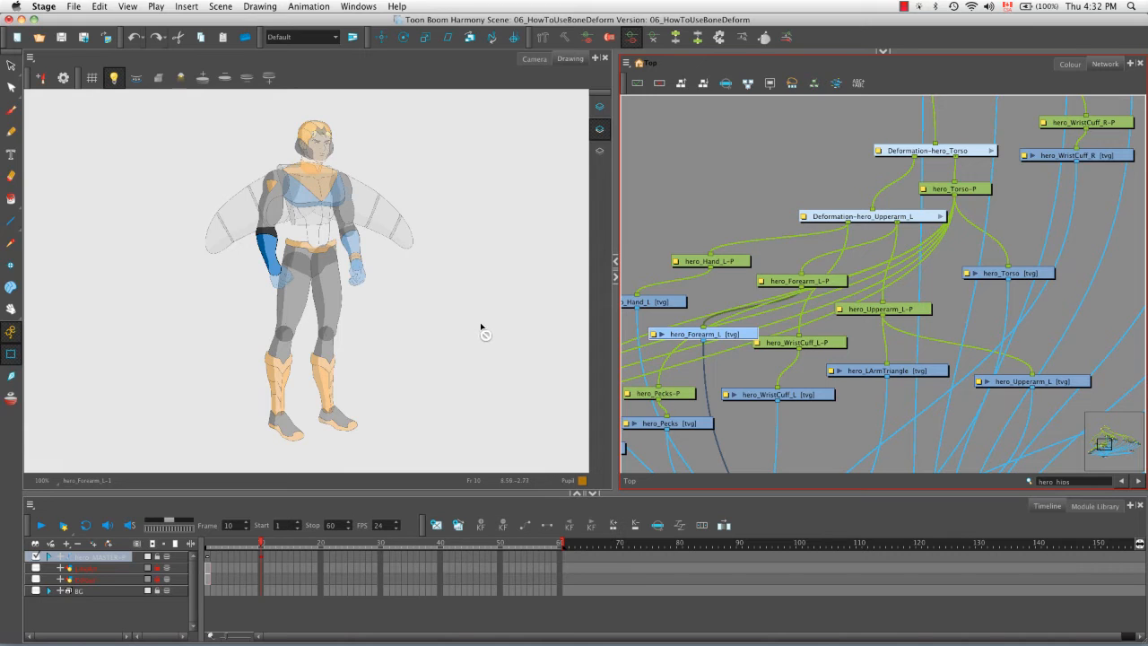
click(541, 64)
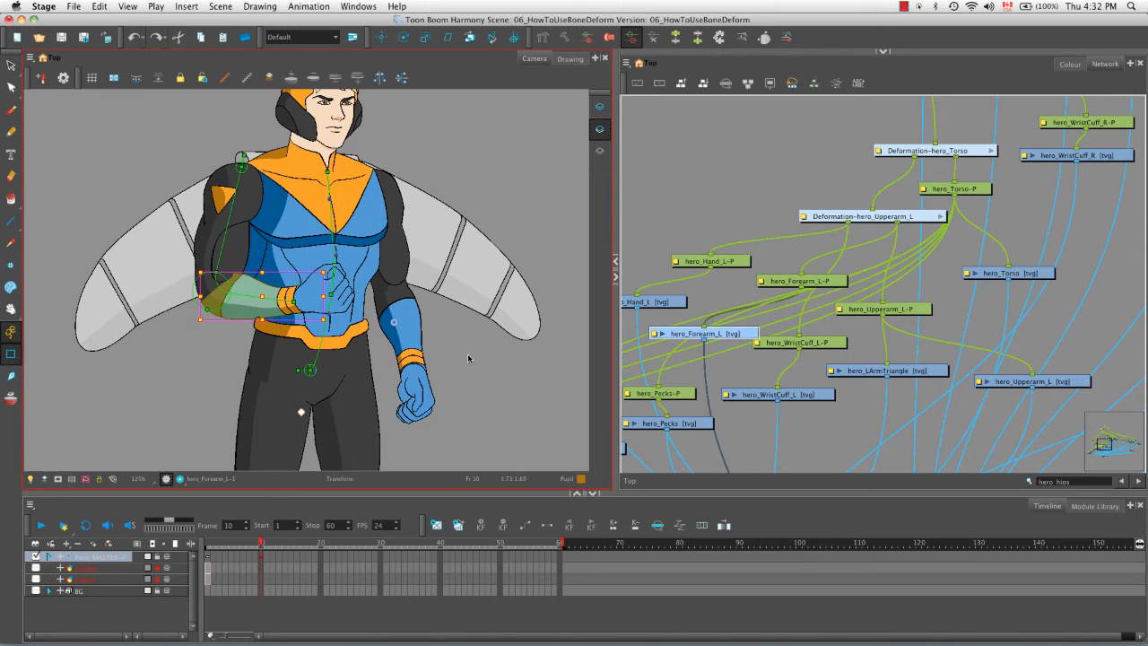
- Delete the hero_MASTER-P keyframe at frame 10 and clear the layer selection
click(261, 559)
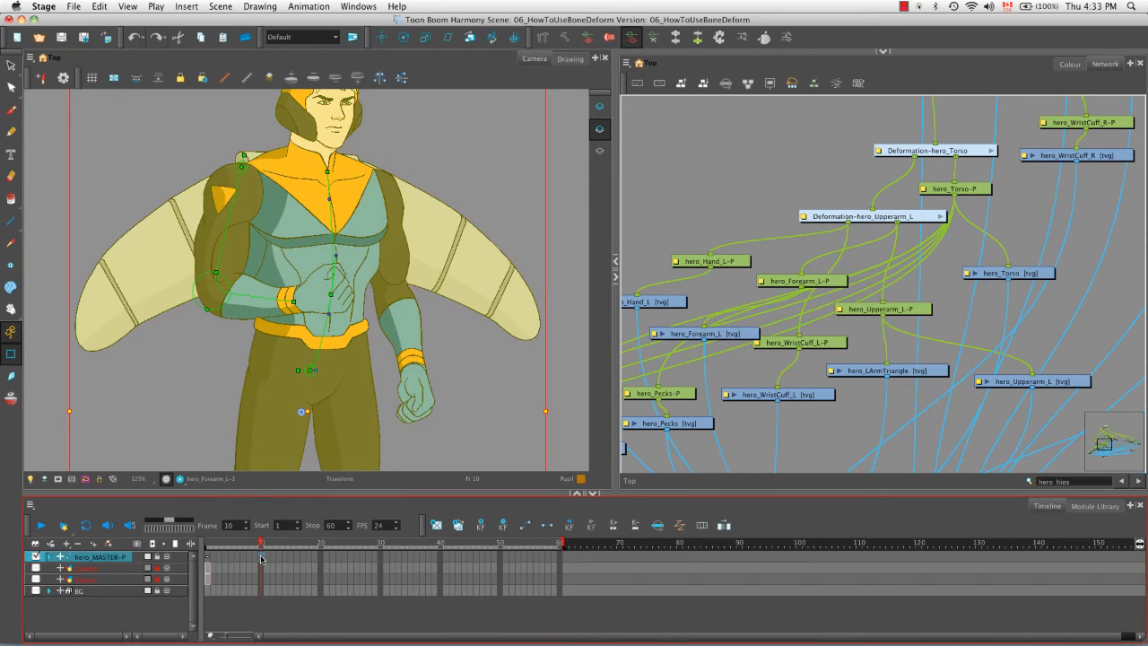
click(504, 524)
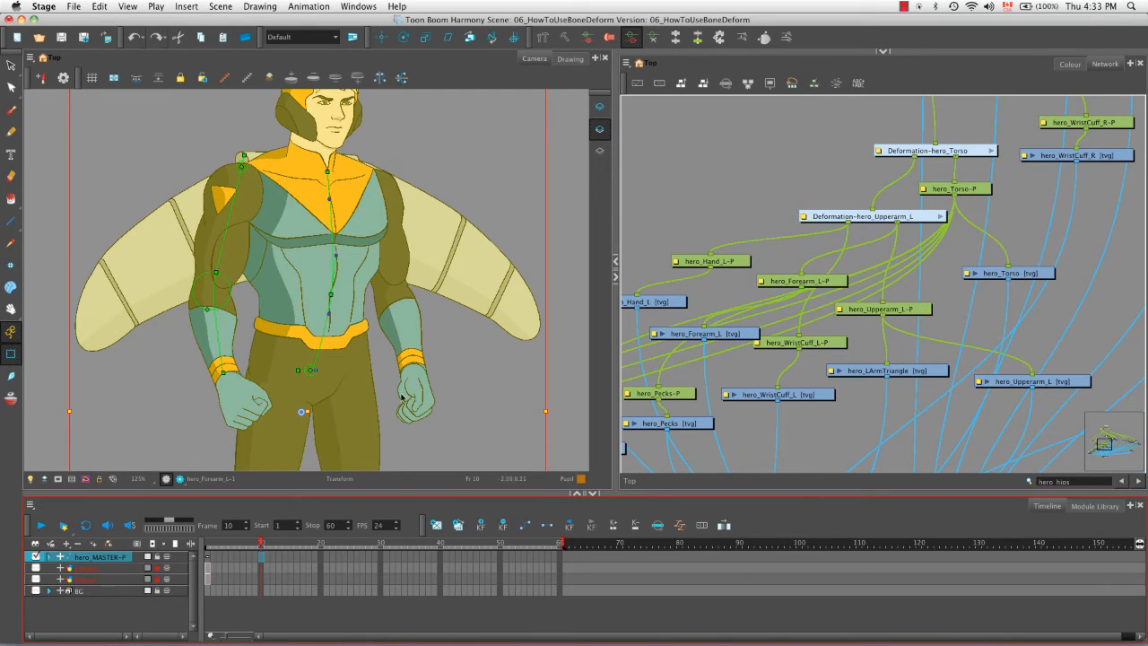
click(551, 362)
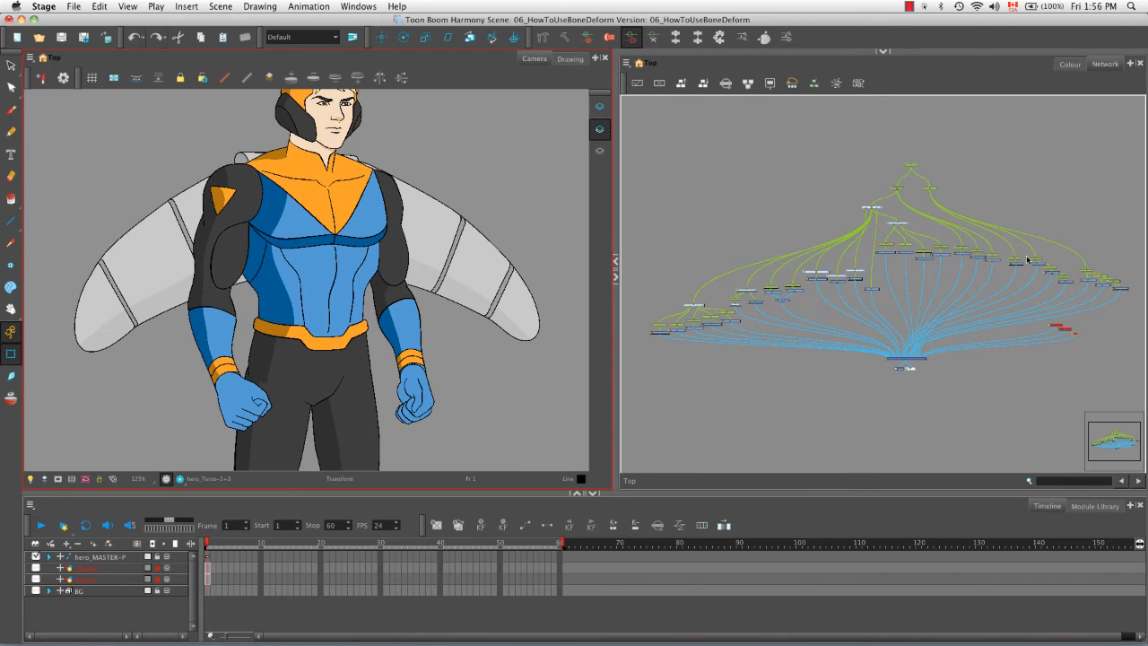
- Examine how the left arm's pegs and drawings connect to Deformation-hero_ARM_L and how the layers feed into the Composite
click(697, 370)
key(2)
key(2)
key(2)
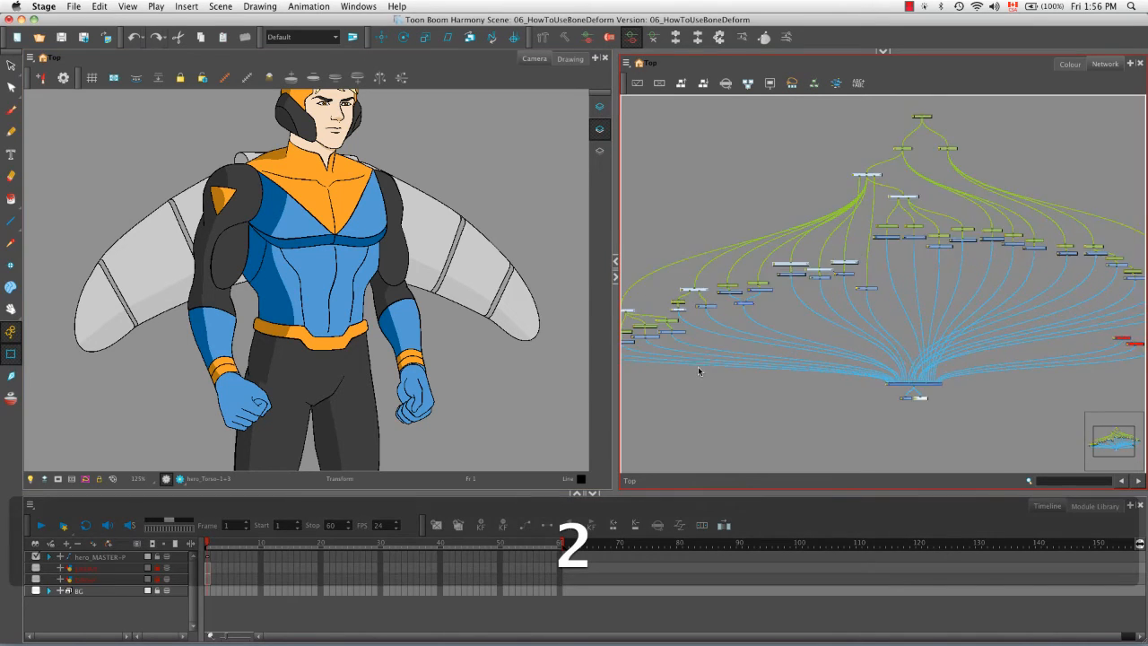
drag(648, 363, 1037, 315)
key(2)
drag(761, 346, 919, 289)
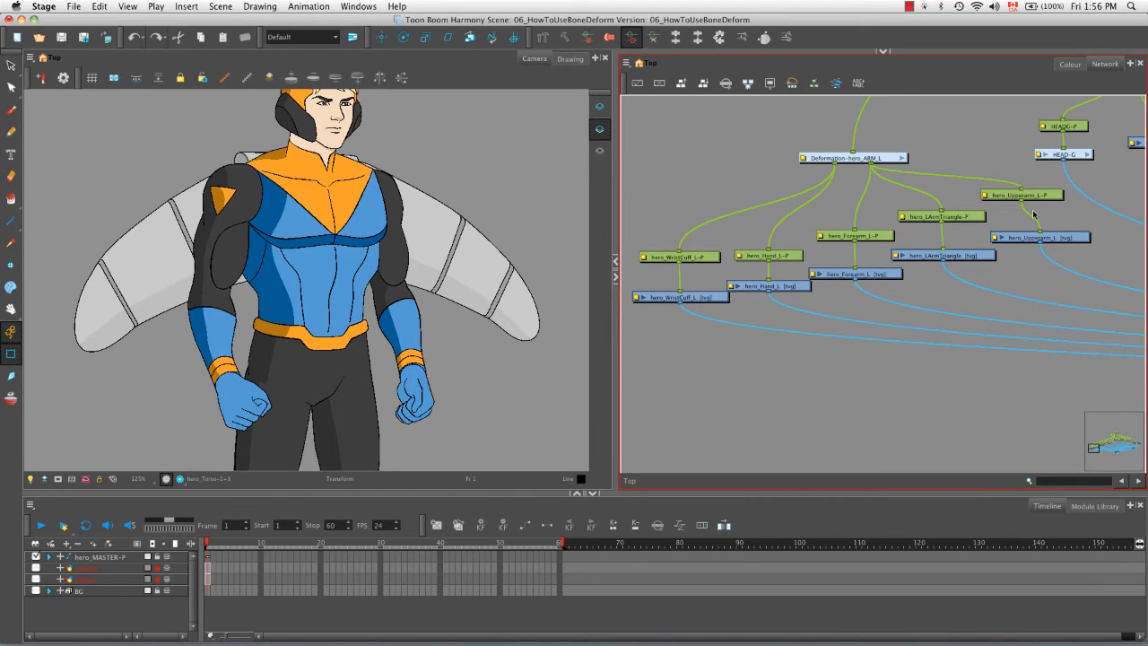
drag(965, 377, 831, 328)
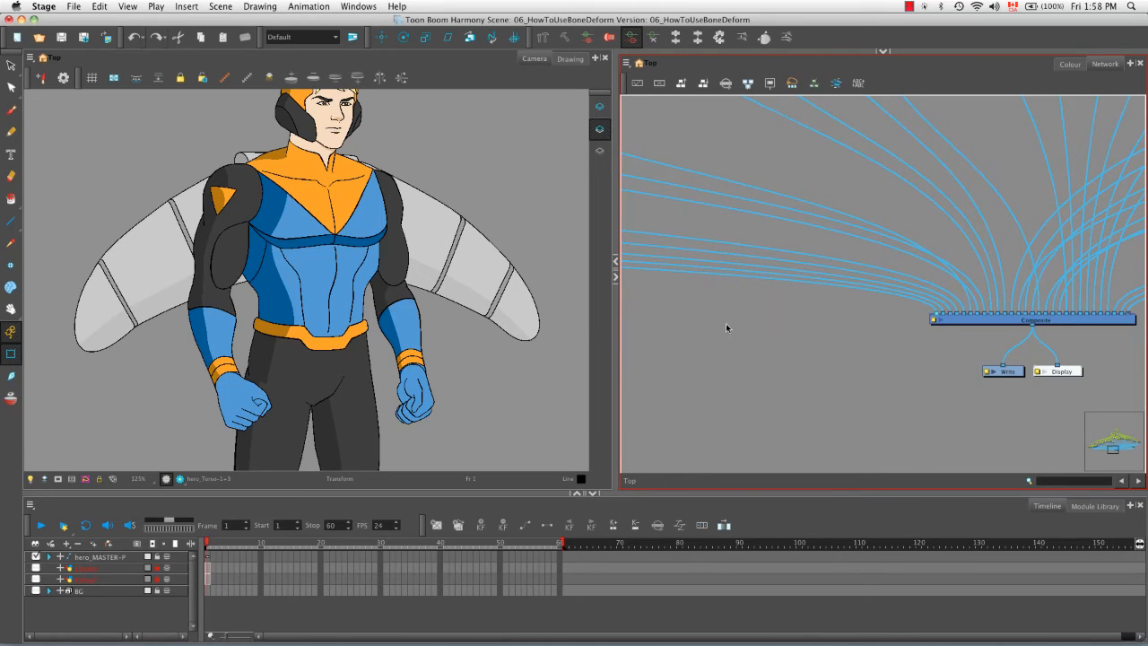
key(space)
drag(751, 315, 830, 316)
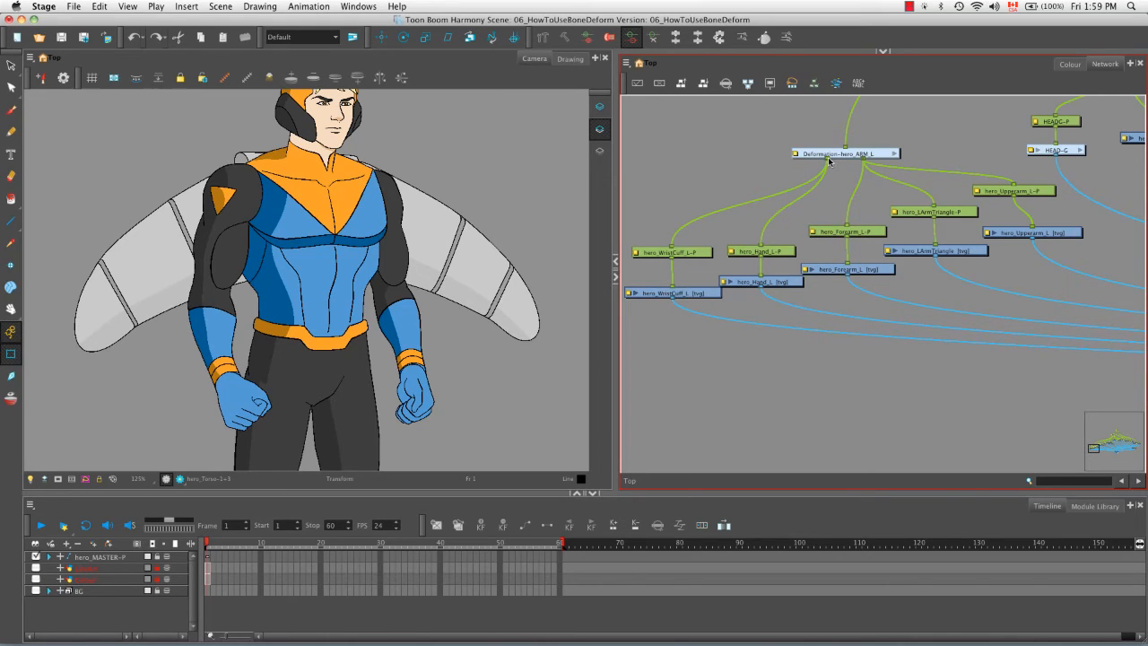
- Select the Deformation-hero_ARM_L group and show its deformation controls in the Camera view
mouse_move(828, 161)
click(841, 154)
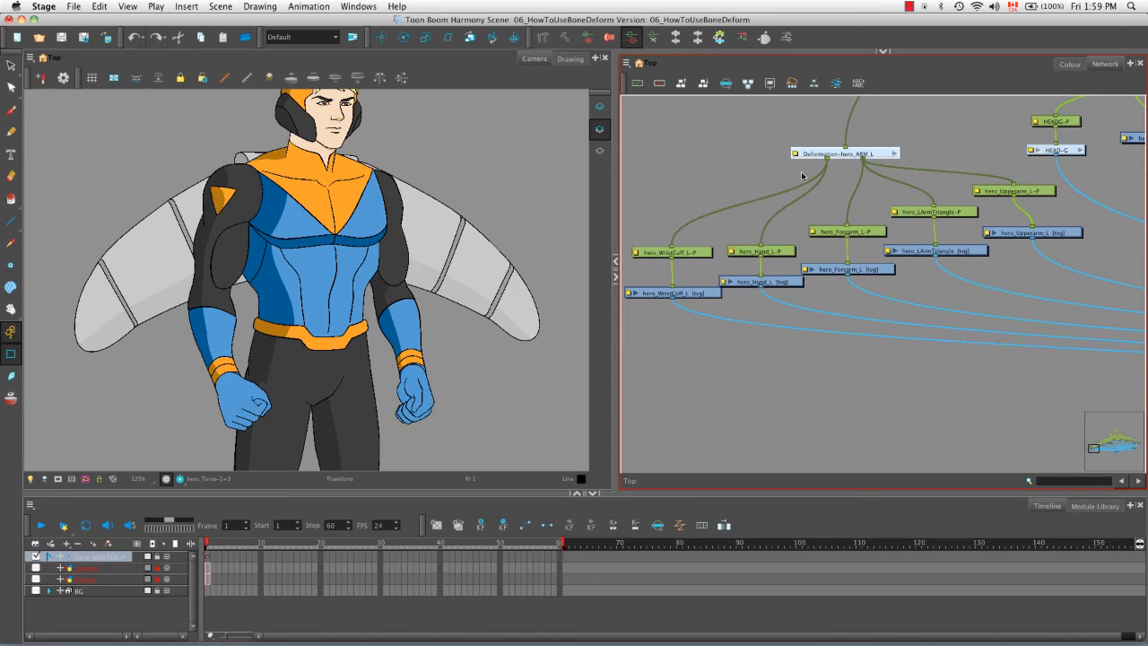
click(226, 79)
- Test the arm chain by swinging and stretching the upper arm and forearm across the body, and undo the pose
click(216, 267)
drag(217, 267, 344, 343)
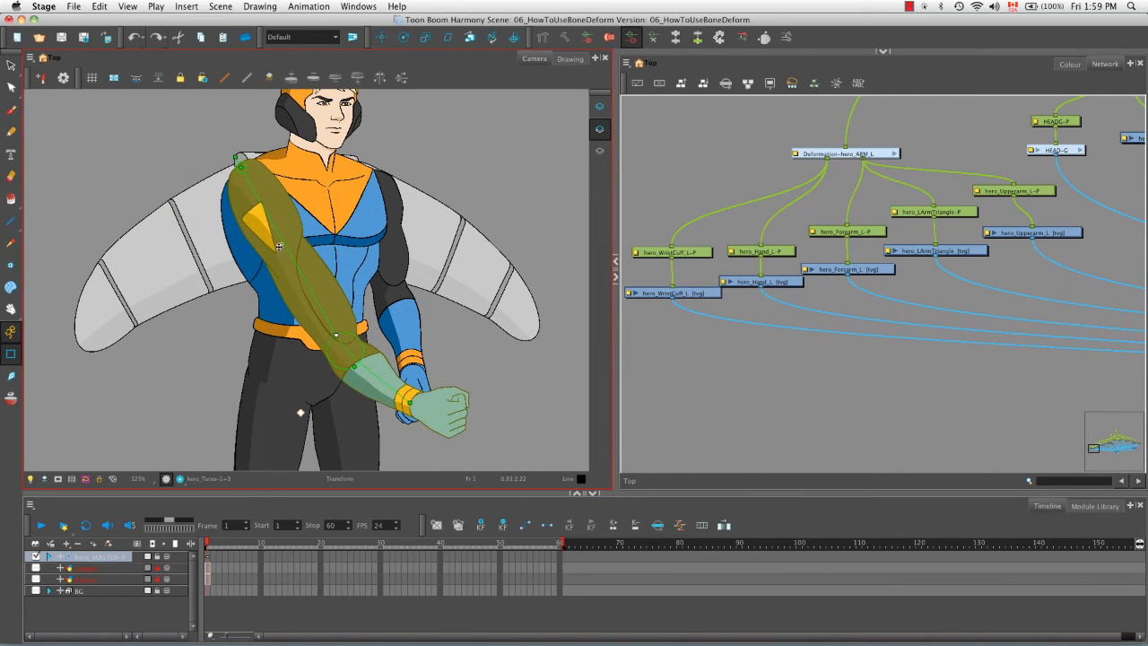
drag(411, 403, 545, 427)
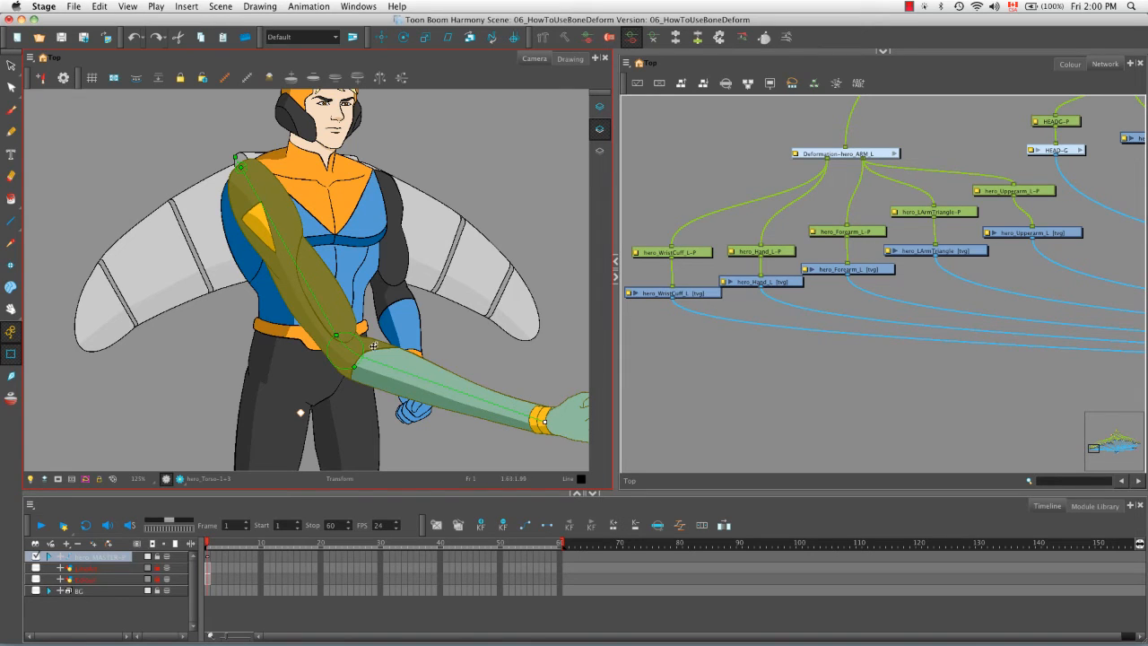
drag(357, 336, 363, 329)
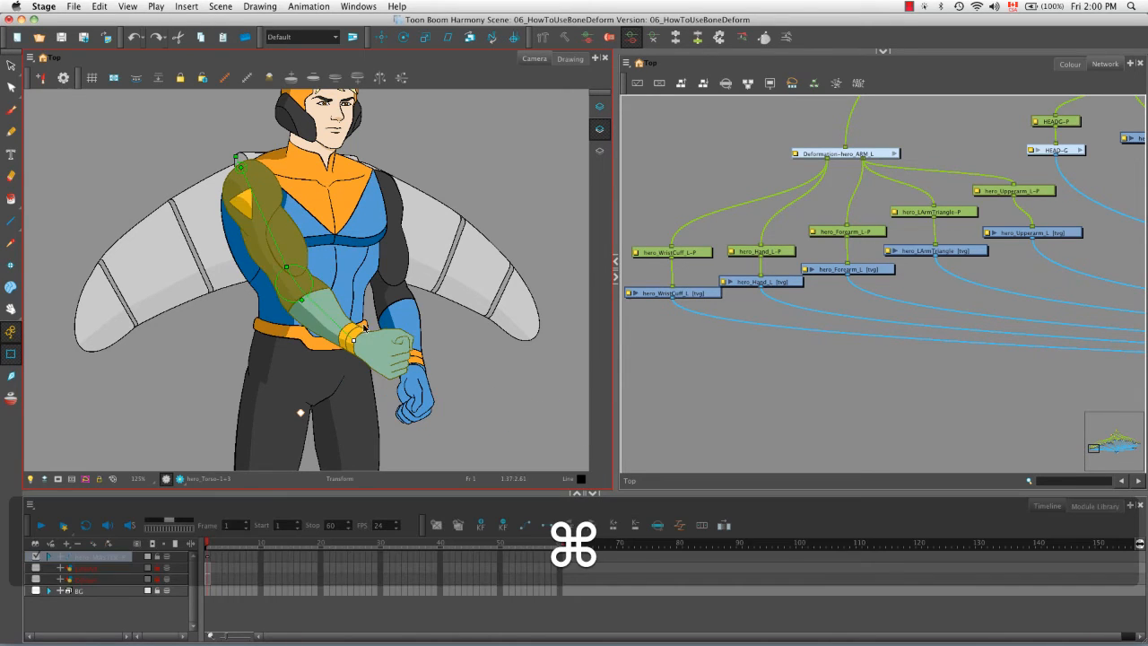
key(super+z)
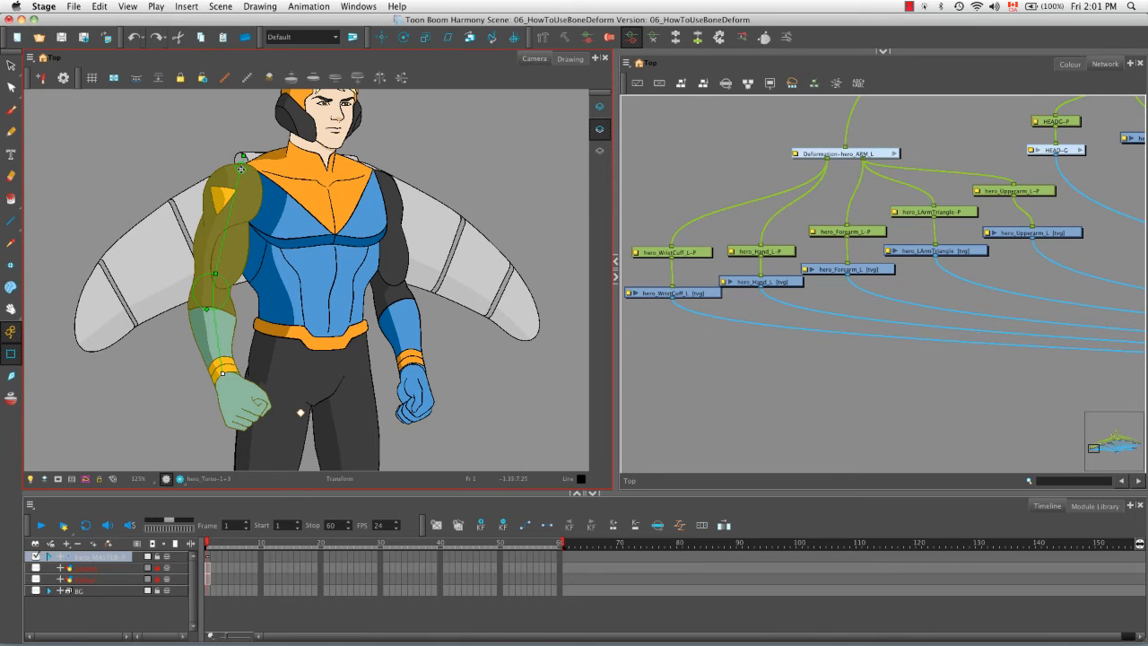
- Test the chain's shoulder point by moving it inward onto the chest, and undo the change
drag(240, 167, 312, 172)
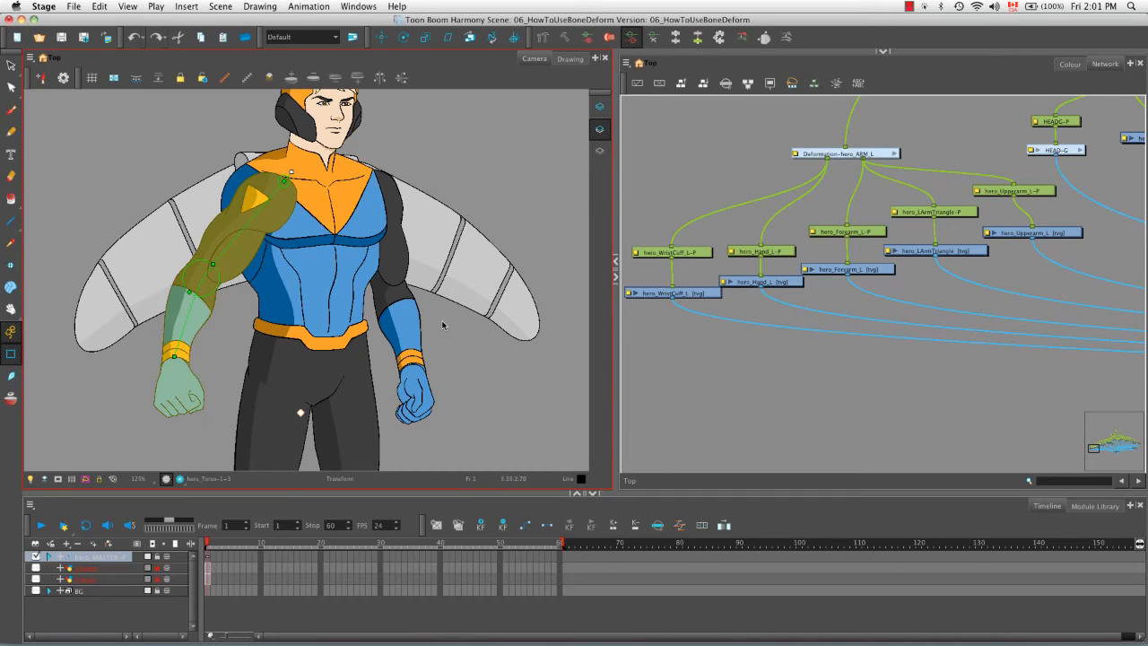
key(super+z)
key(super+z)
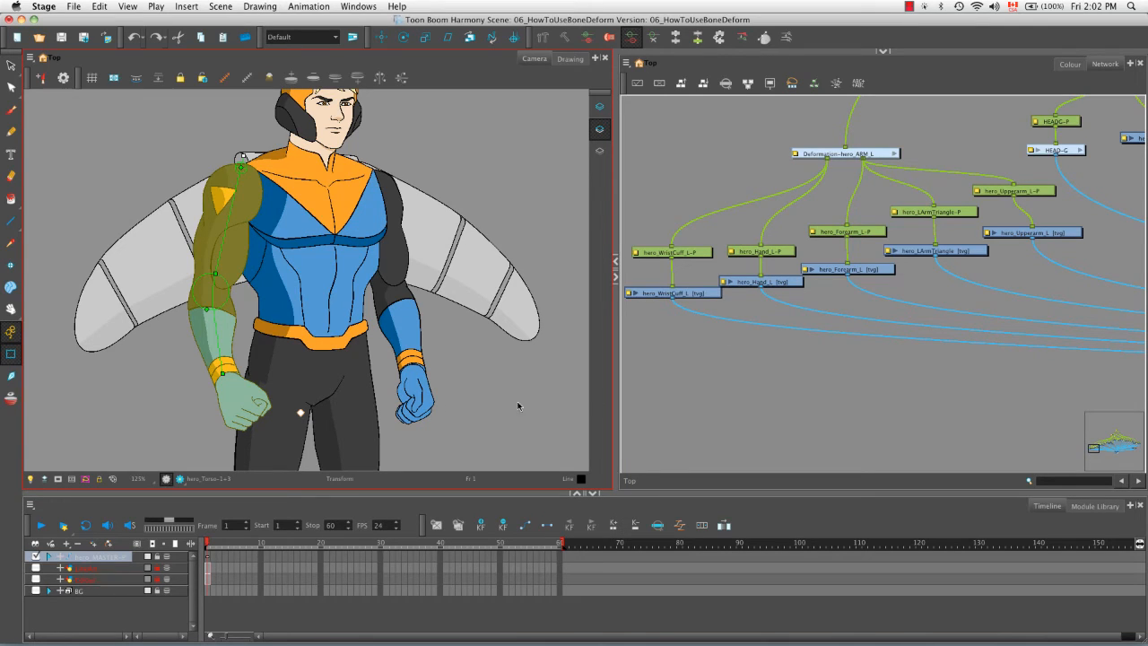
- Activate the Rotate tool, select the hero_Hand_L-P peg, and move its pivot onto the hand near the wrist cuff
click(404, 40)
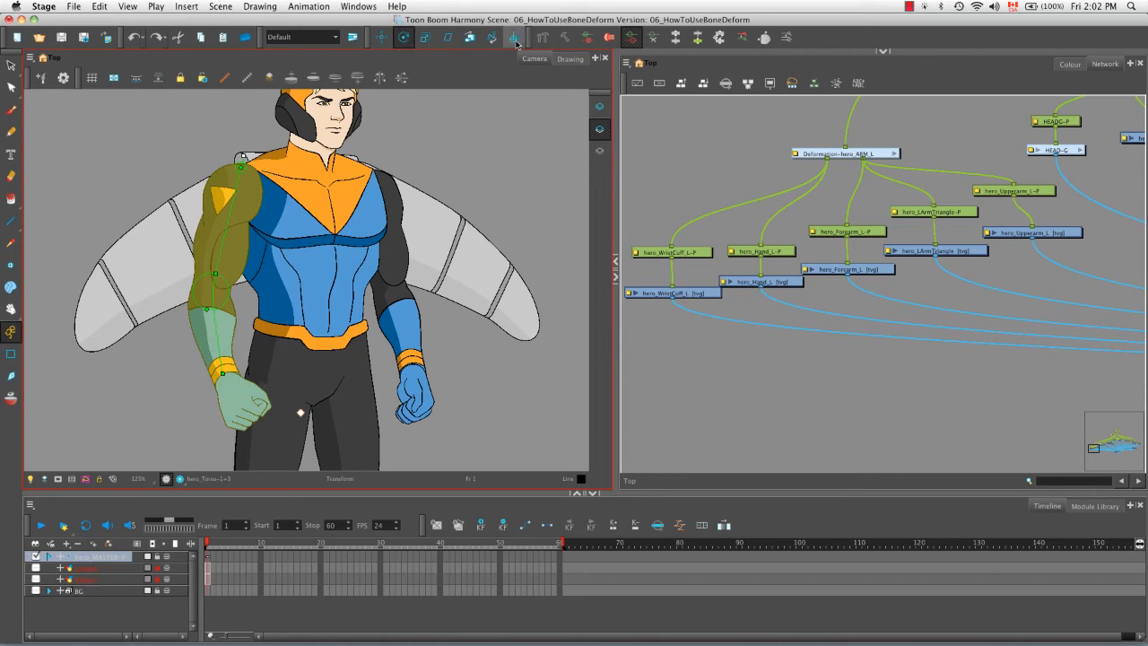
click(776, 284)
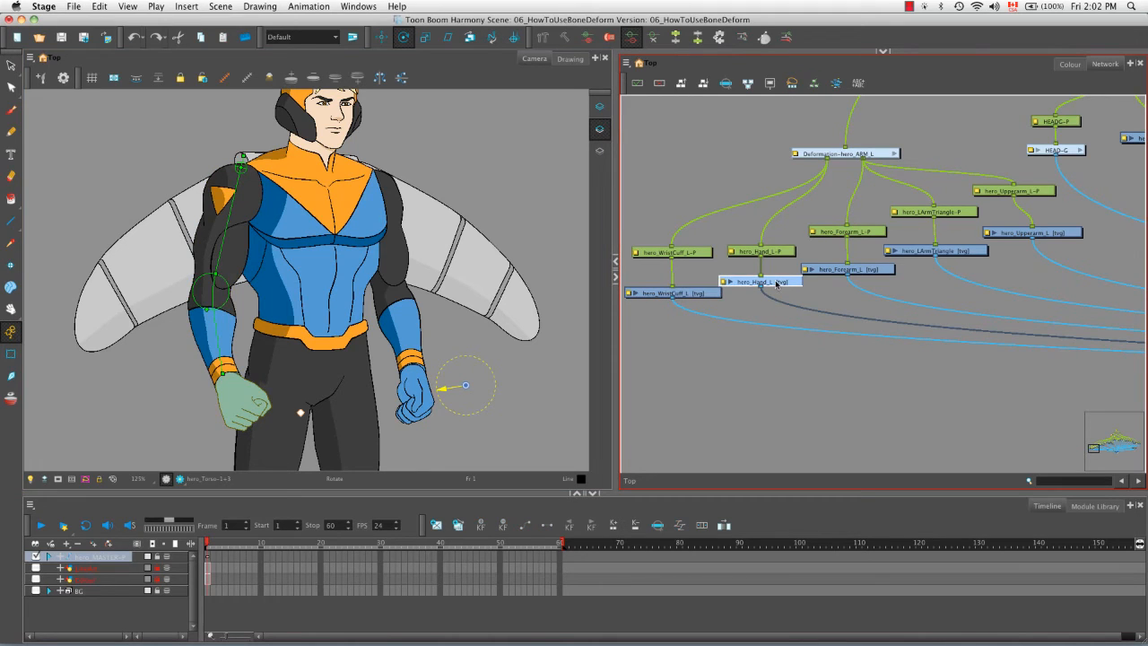
click(775, 252)
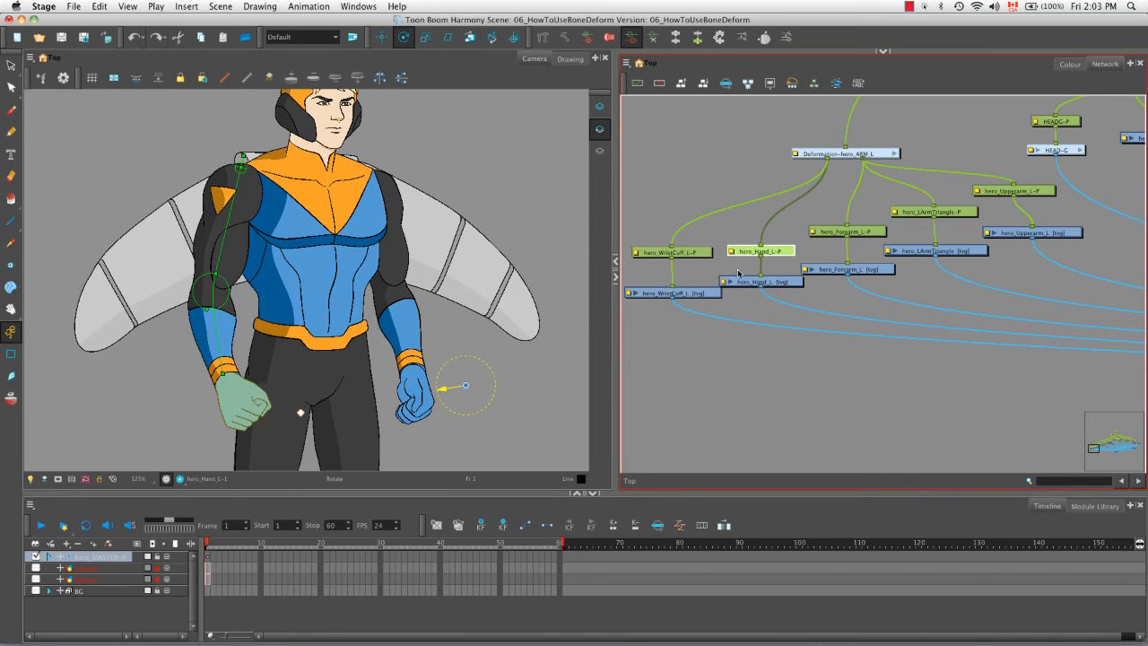
click(465, 386)
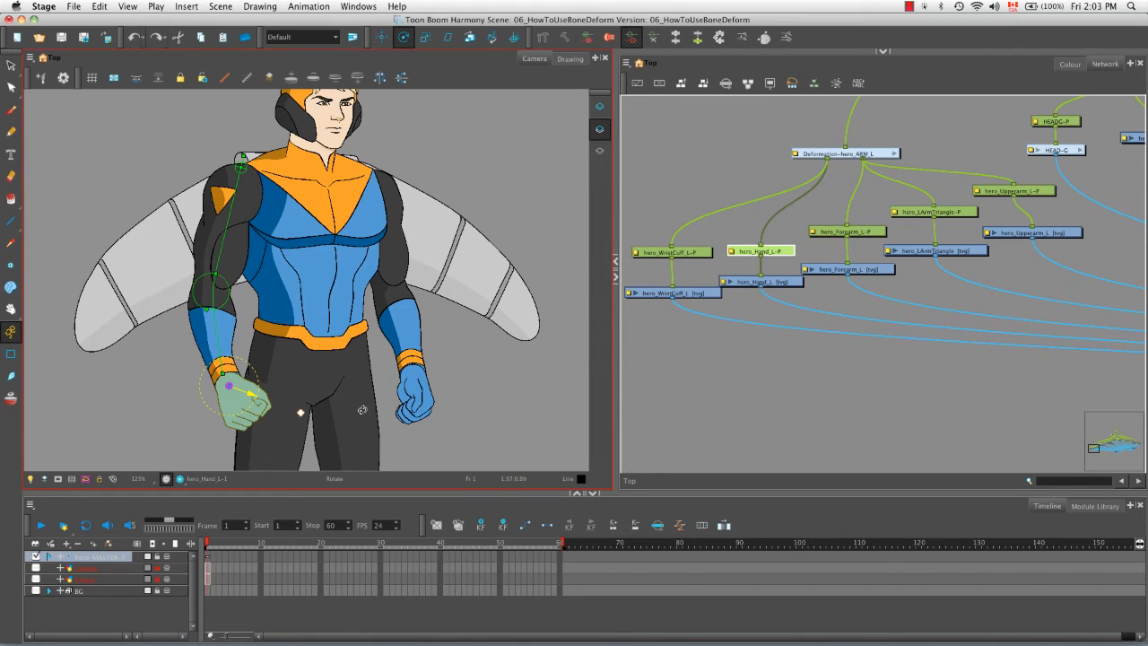
key(2)
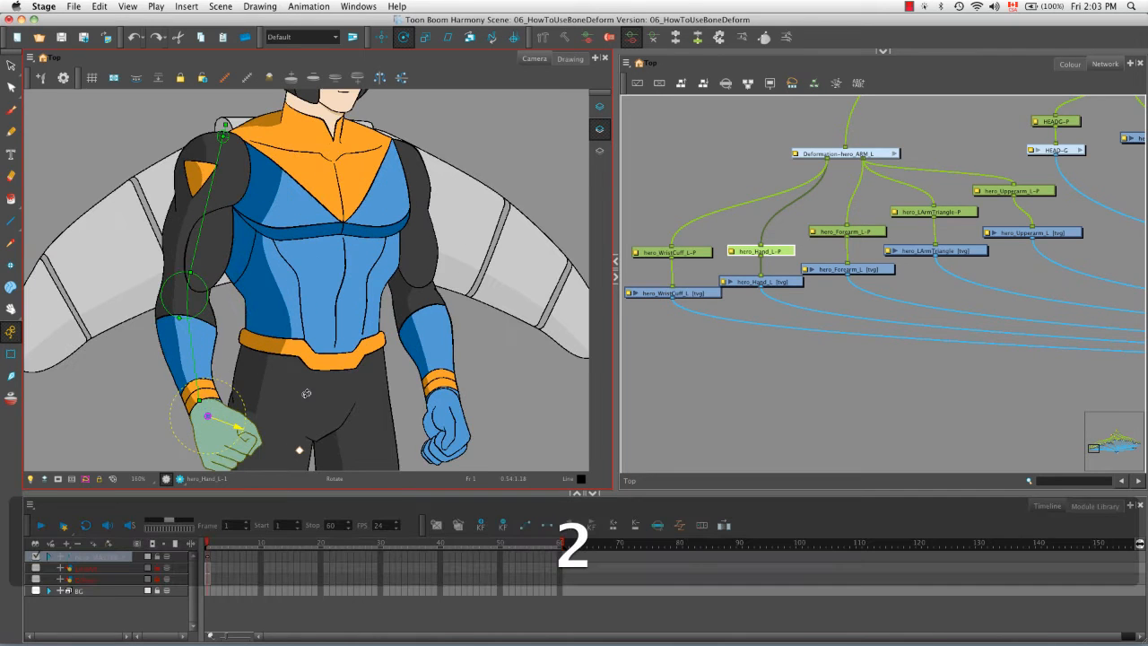
key(2)
drag(248, 402, 338, 232)
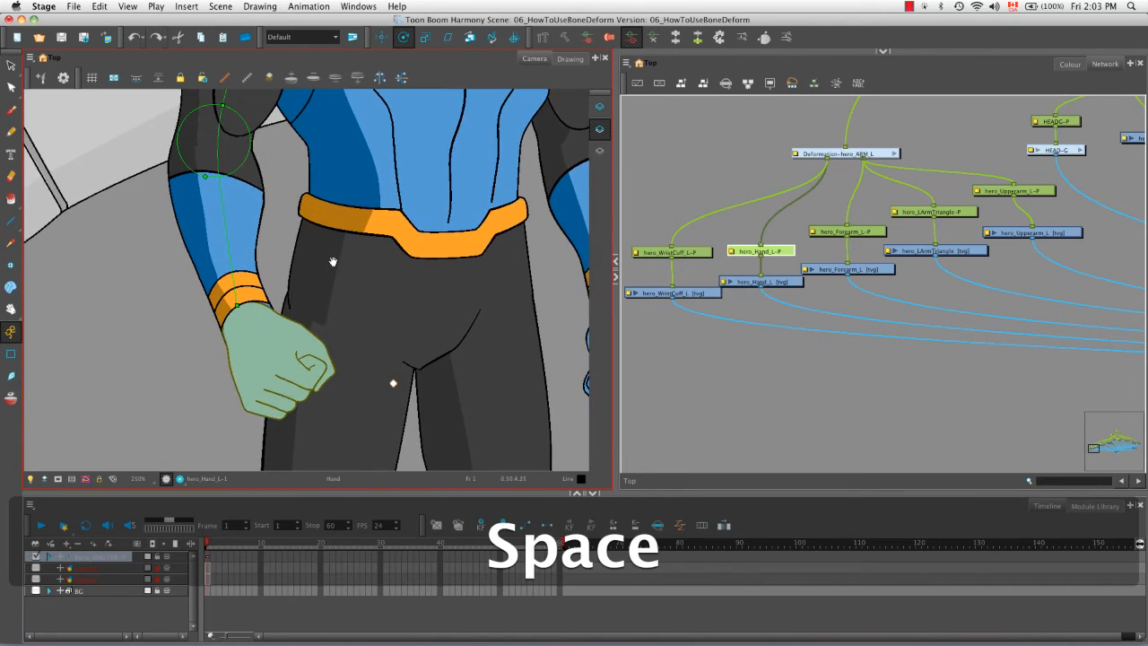
key(2)
key(2)
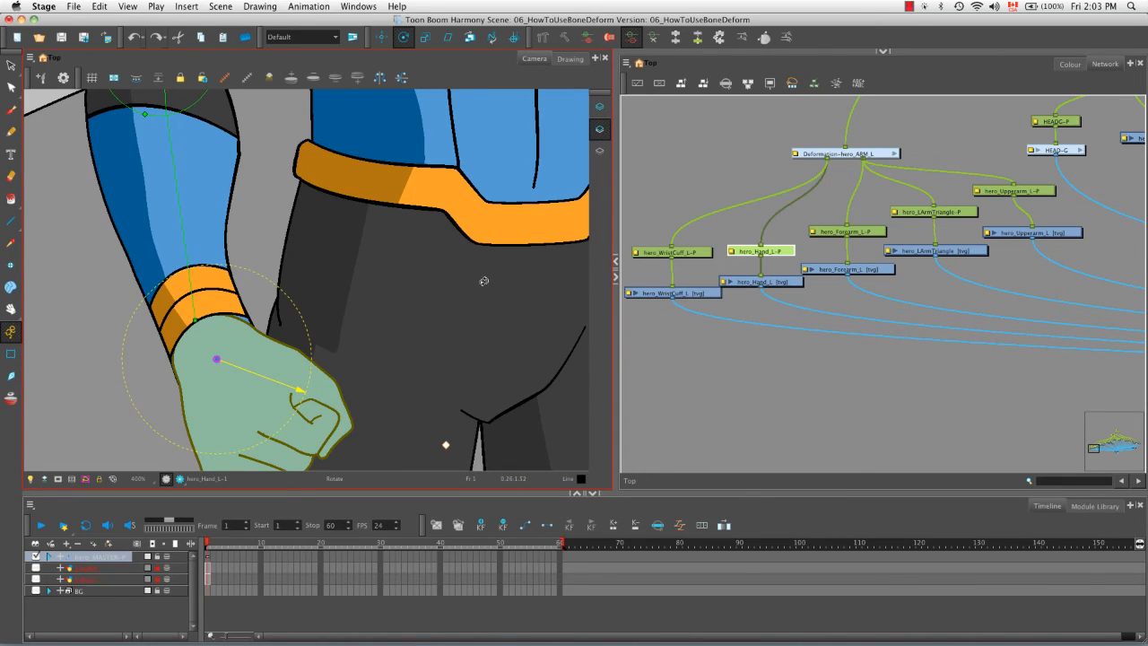
- Show the hand drawing in the Drawing view and turn on the light table to see the surrounding body parts
click(567, 61)
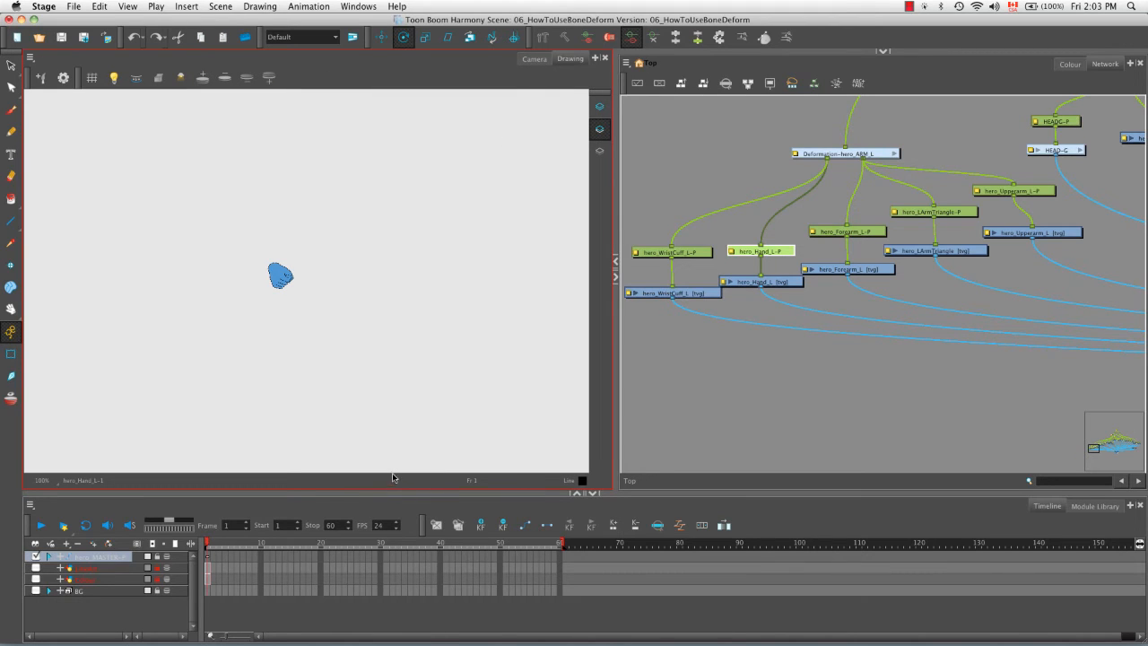
key(2)
key(2)
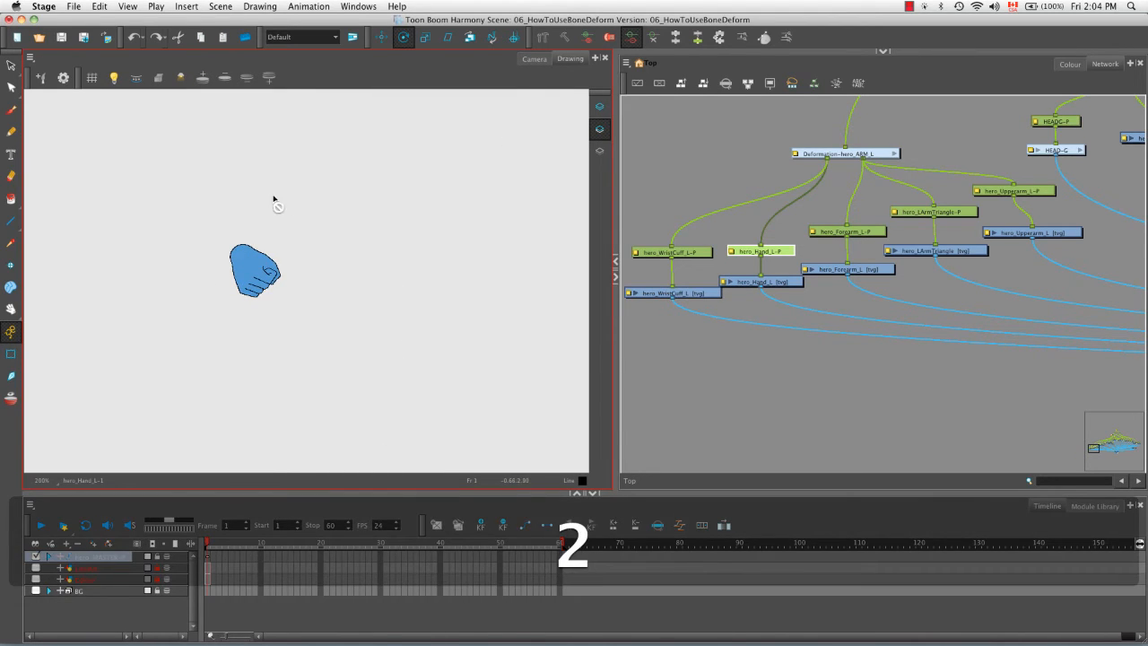
key(space)
drag(241, 200, 326, 259)
key(2)
key(2)
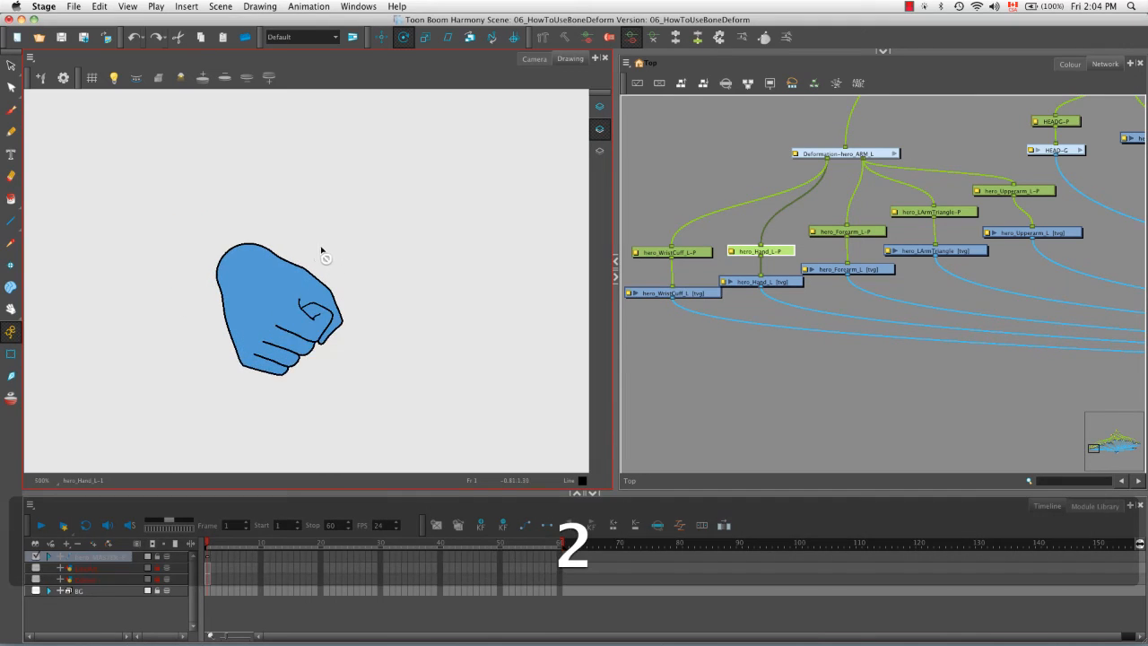
click(115, 78)
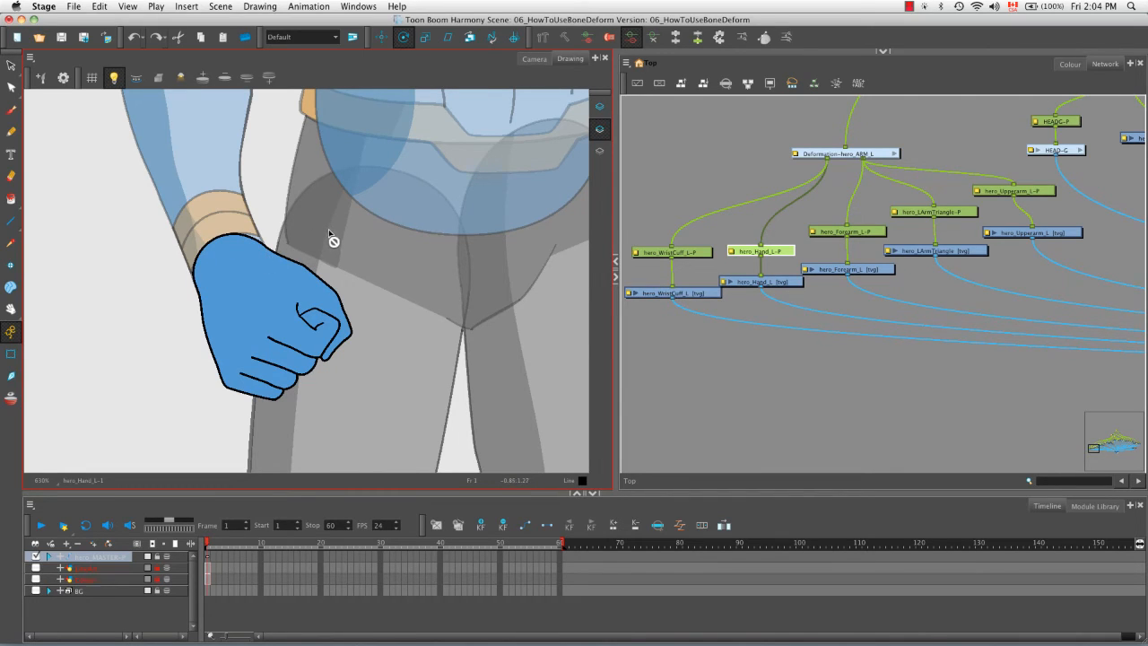
- Look through all modules in the Module Library and return to the Timeline
click(1093, 506)
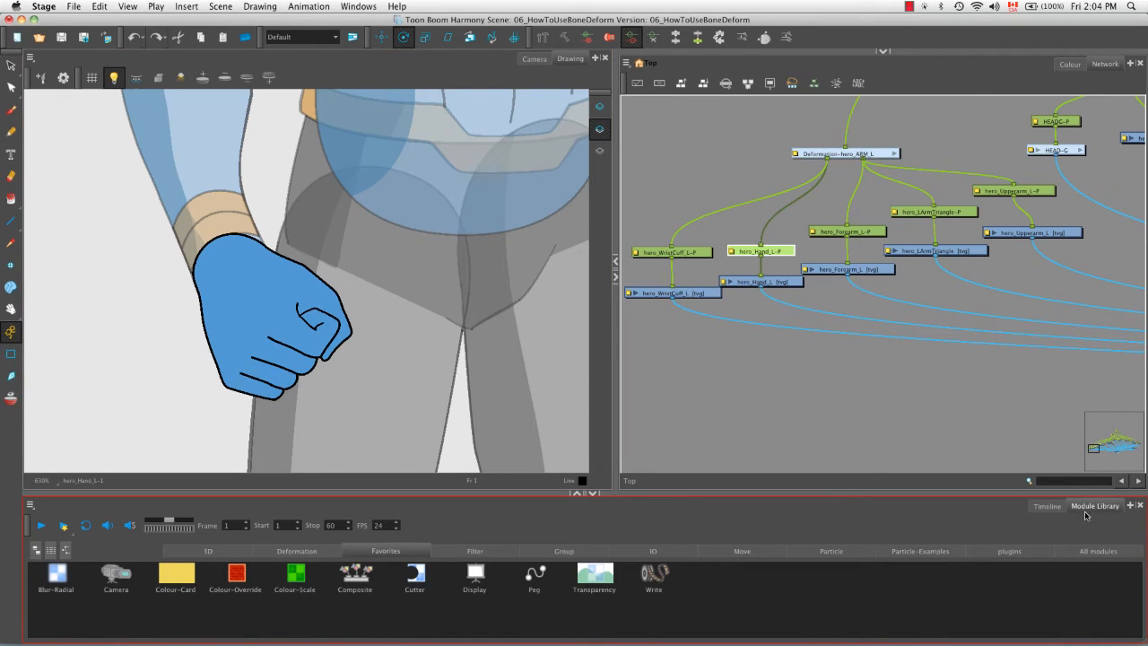
click(1098, 553)
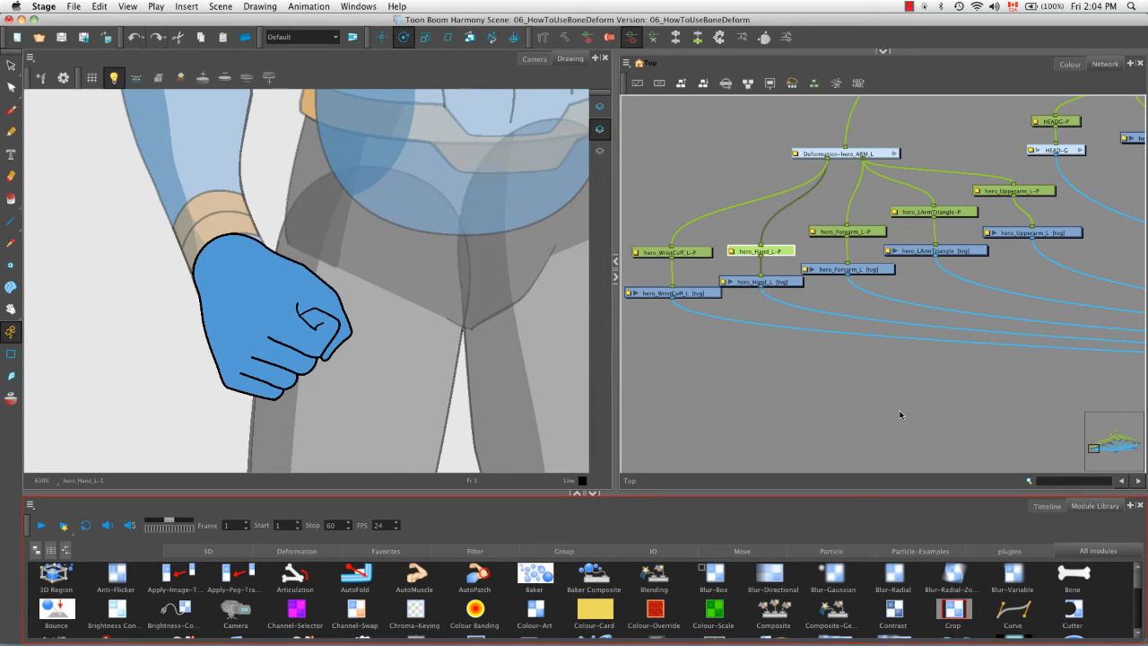
click(1045, 505)
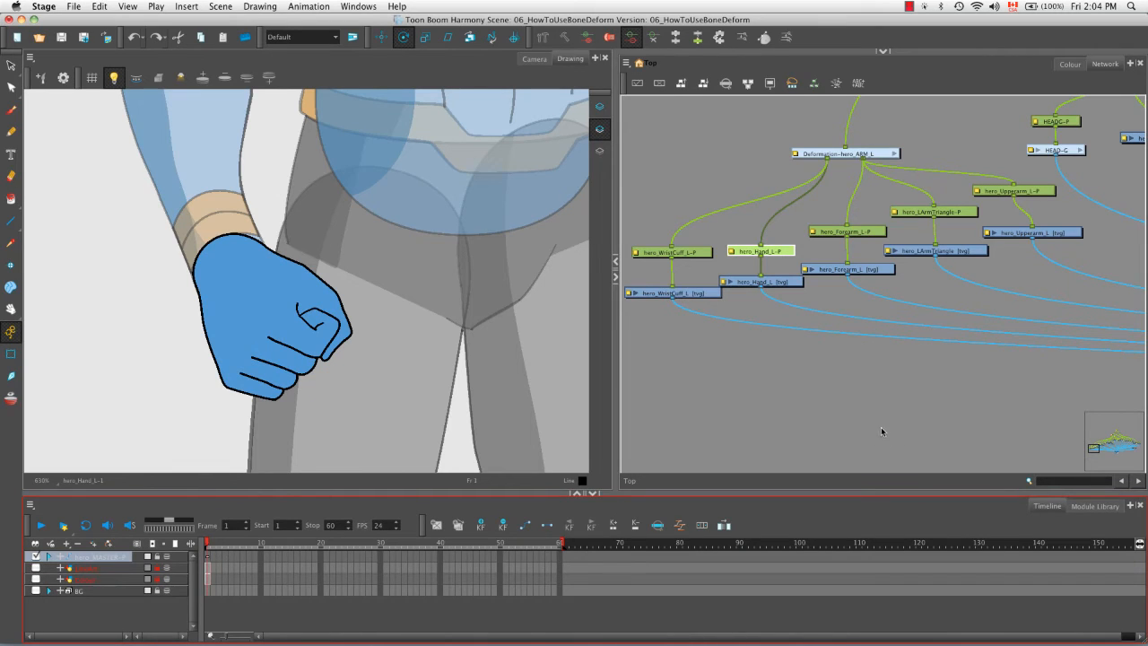
- Using the Contour Editor, delete the outline strokes around the rounded wrist end of the hand, leaving its fill
click(119, 351)
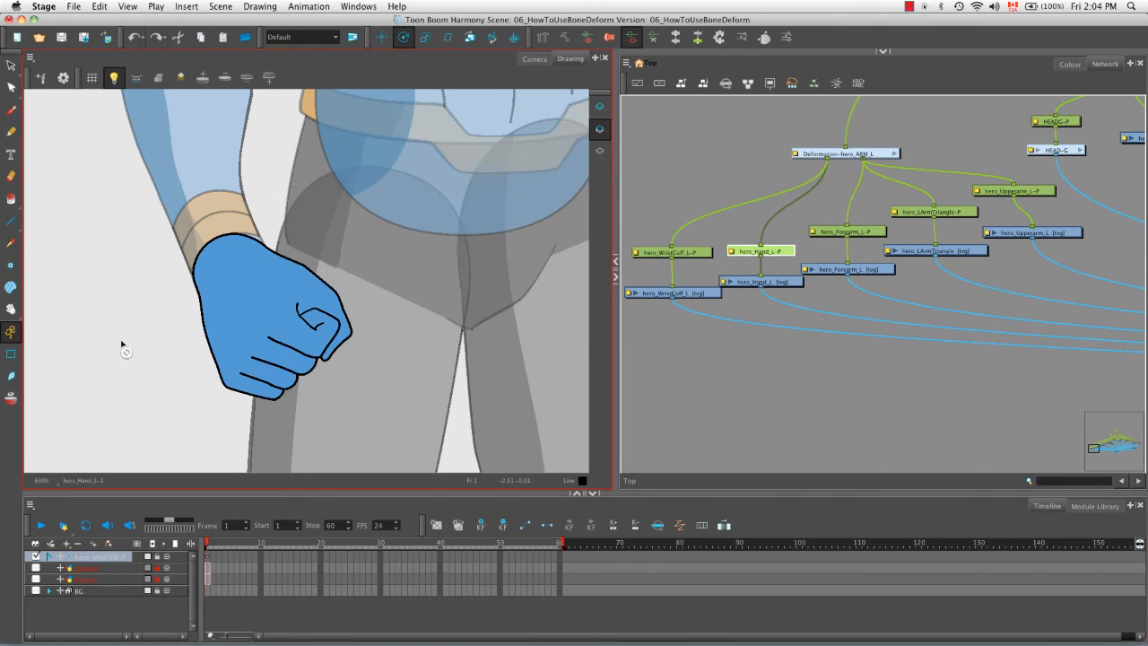
key(2)
key(space)
drag(99, 292, 162, 310)
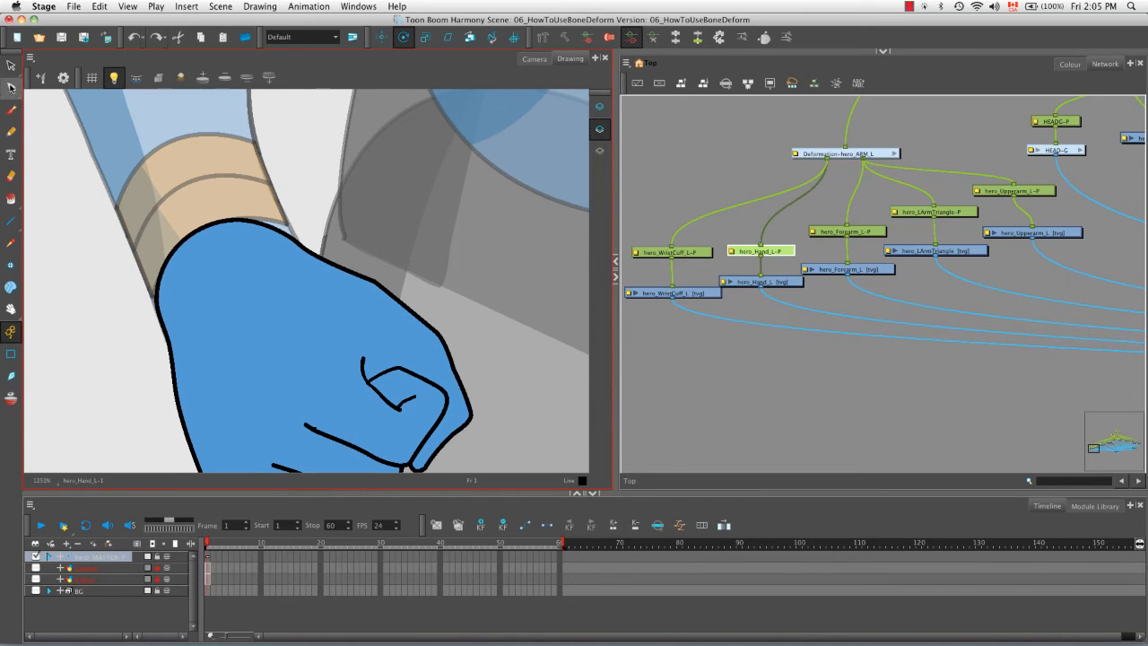
click(11, 87)
click(197, 232)
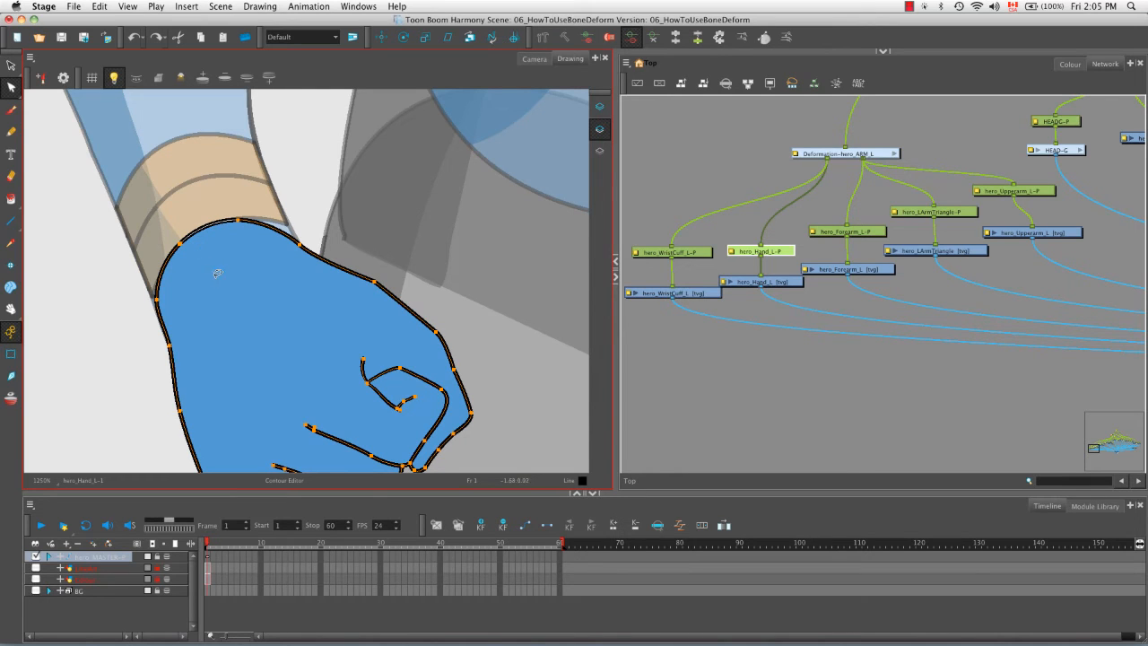
key(BackSpace)
click(255, 226)
key(BackSpace)
click(171, 258)
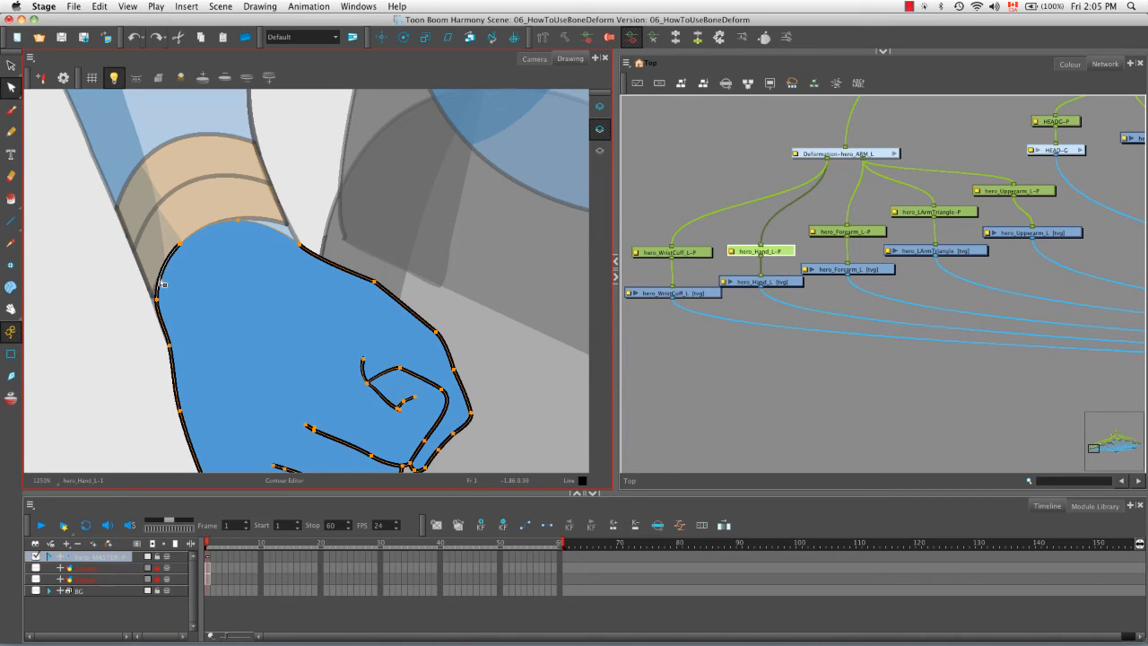
key(BackSpace)
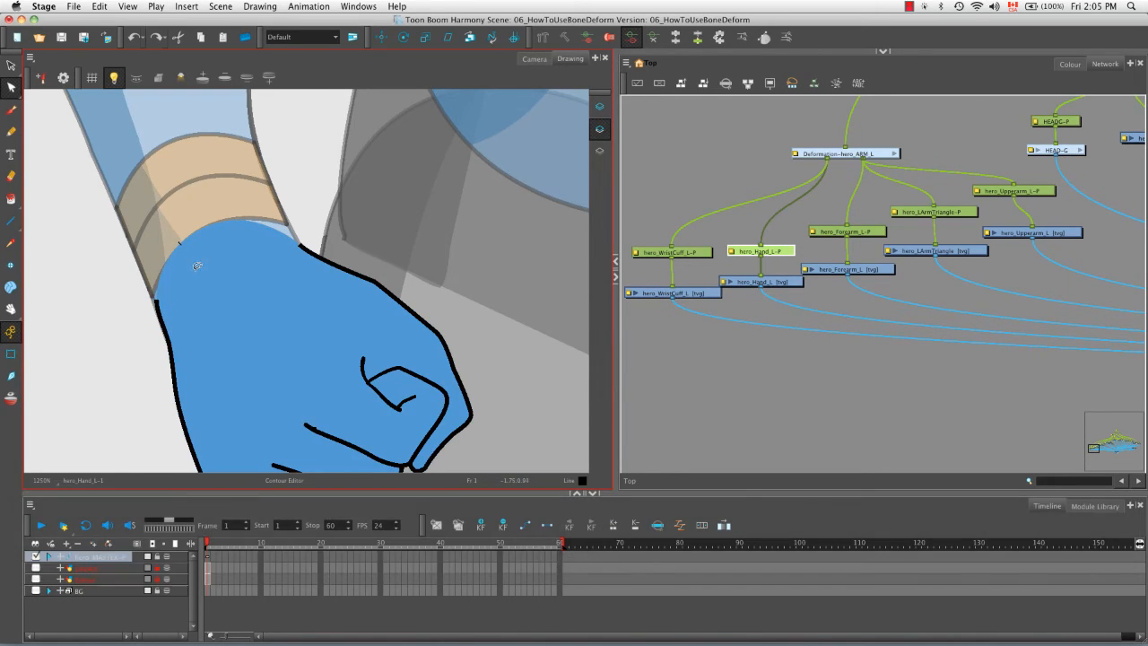
- Delete the leftover stub of black outline on the wrist edge of the hand
key(2)
key(2)
drag(199, 270, 170, 358)
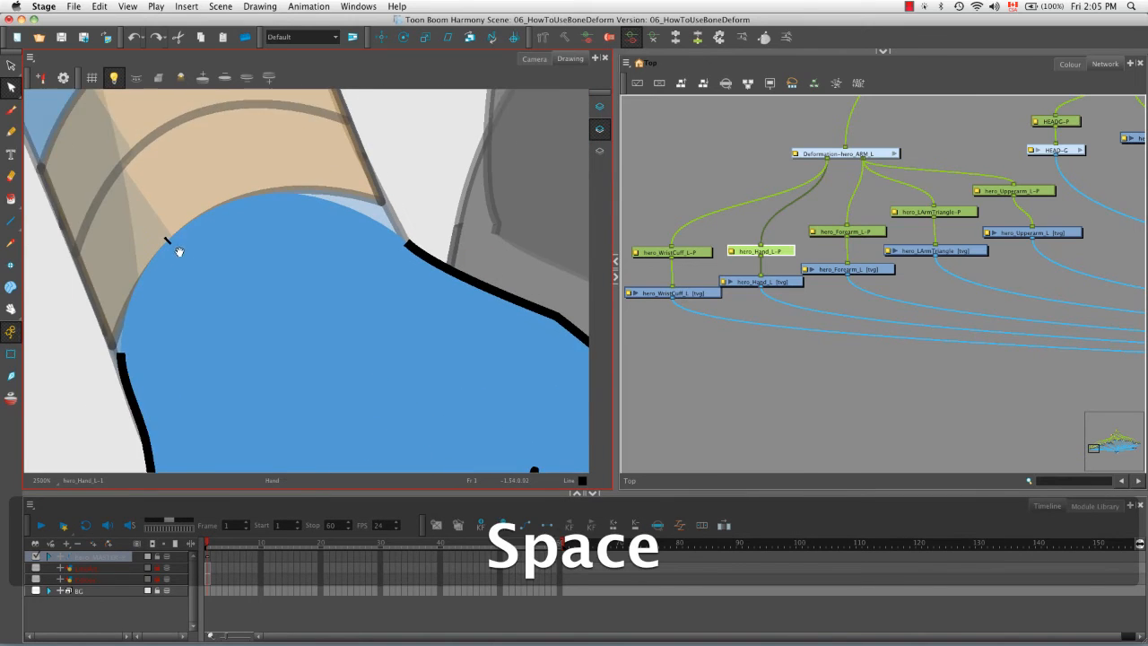
key(2)
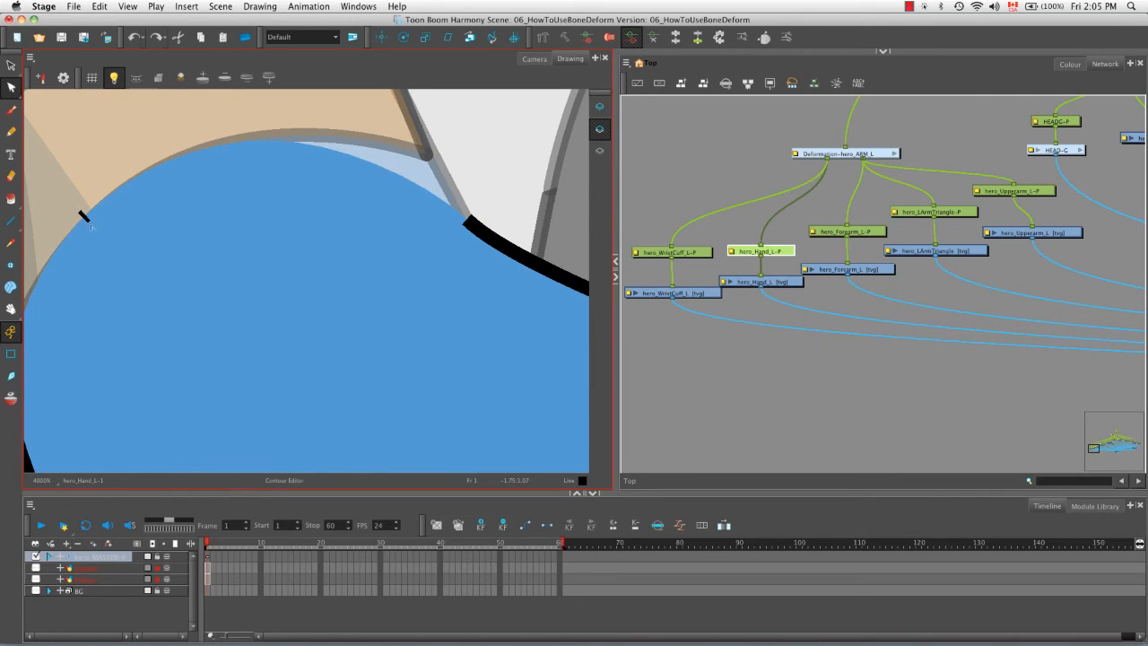
click(84, 218)
key(BackSpace)
key(space)
drag(256, 272, 300, 251)
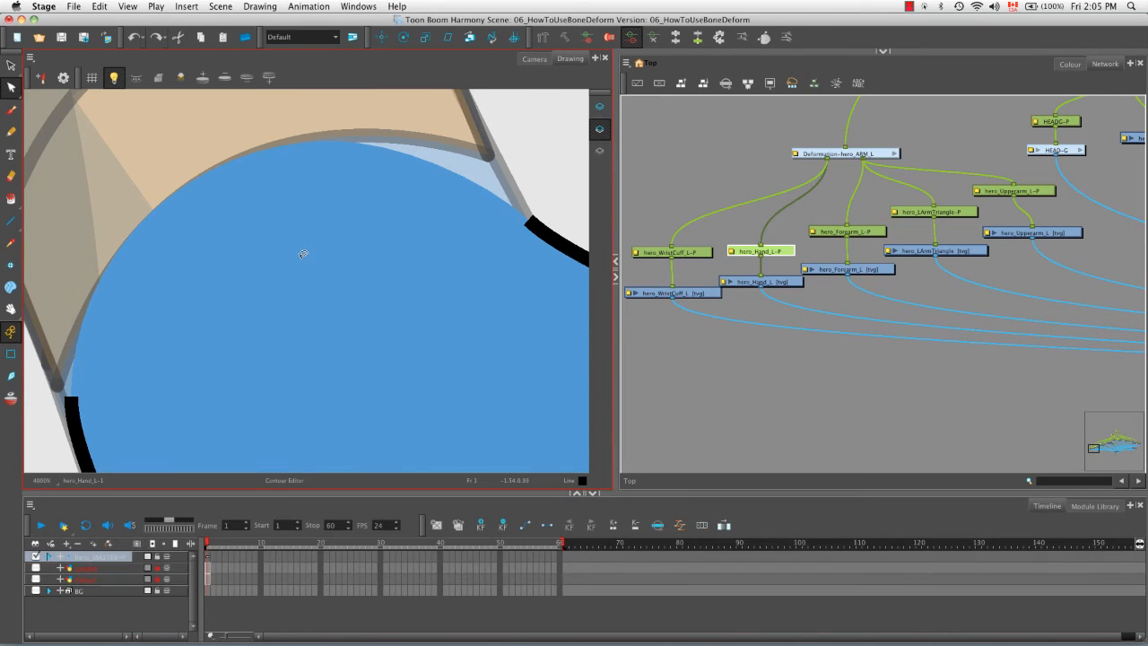
key(1)
key(1)
key(1)
key(1)
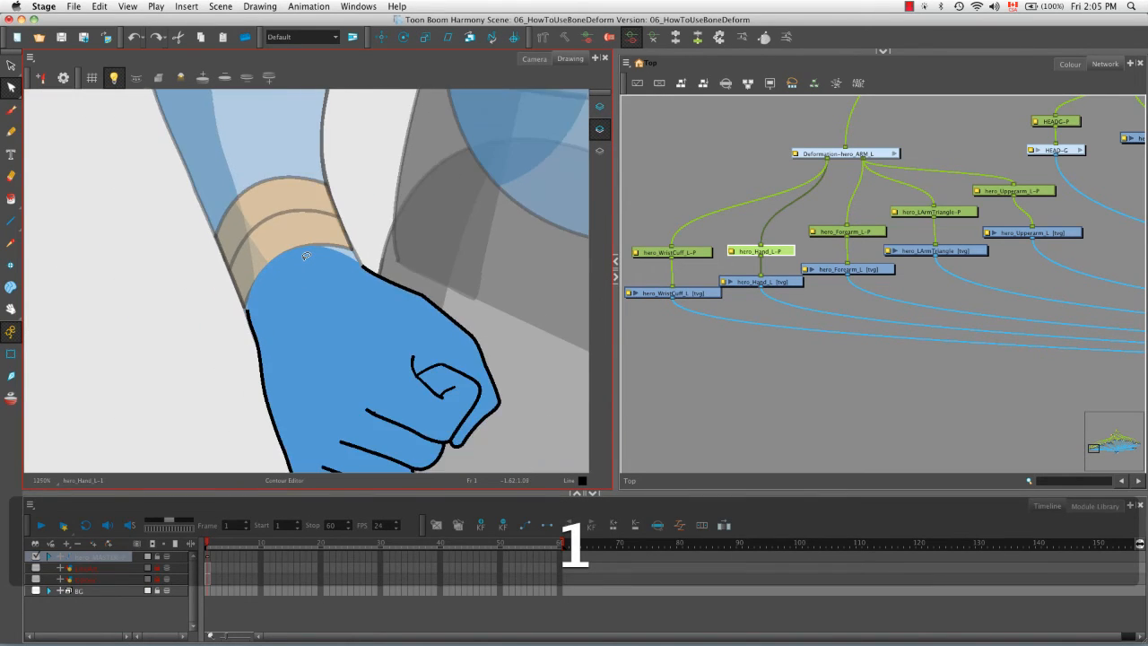
- Return to the Camera view, test the hand's rotation at the wrist with the Transform tool, and undo the rotation
click(535, 59)
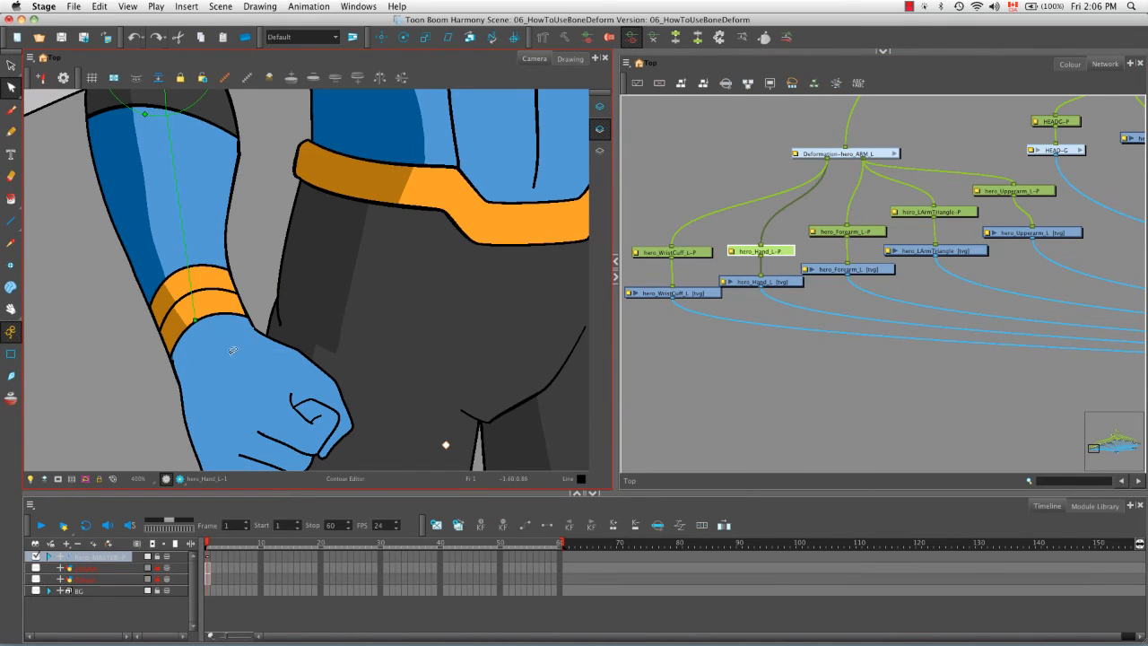
click(12, 356)
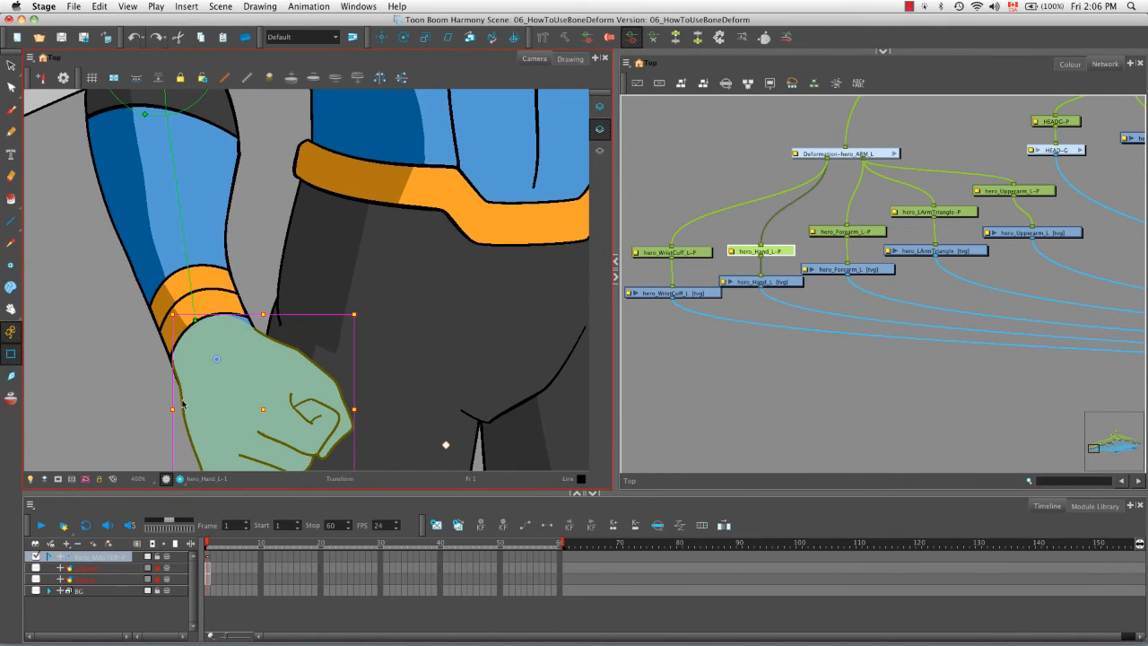
mouse_move(365, 309)
mouse_down()
mouse_move(324, 276)
mouse_move(386, 359)
mouse_move(305, 269)
mouse_move(265, 370)
mouse_move(351, 303)
mouse_move(346, 410)
mouse_move(333, 440)
mouse_up()
key(space)
drag(352, 347, 374, 277)
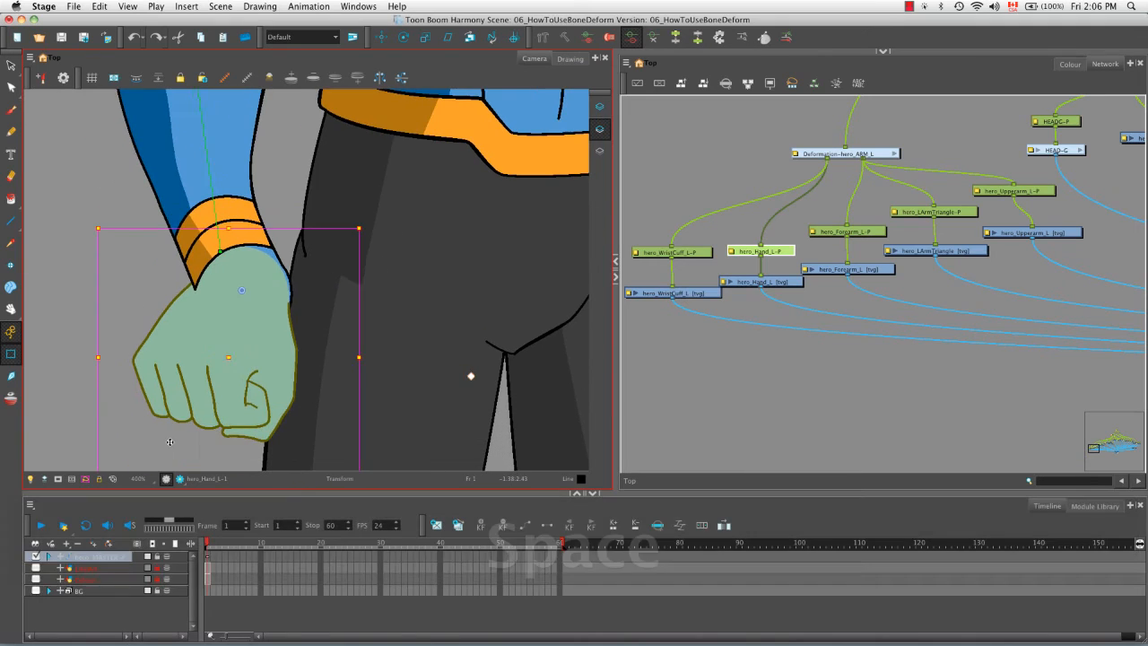
click(55, 395)
key(1)
key(1)
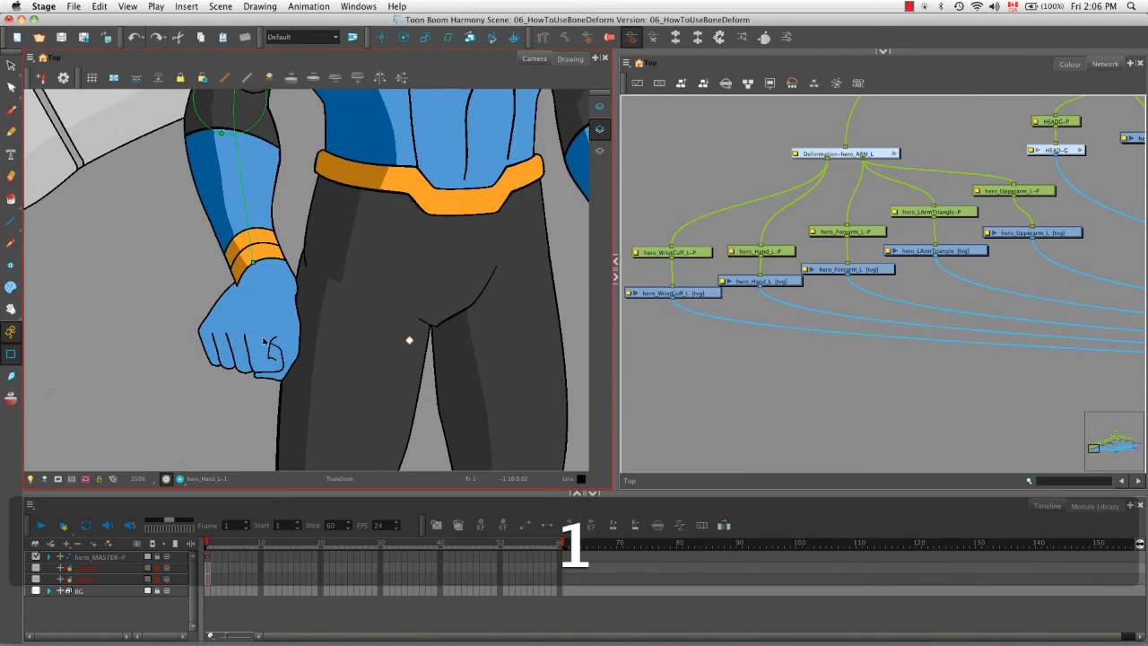
key(1)
key(1)
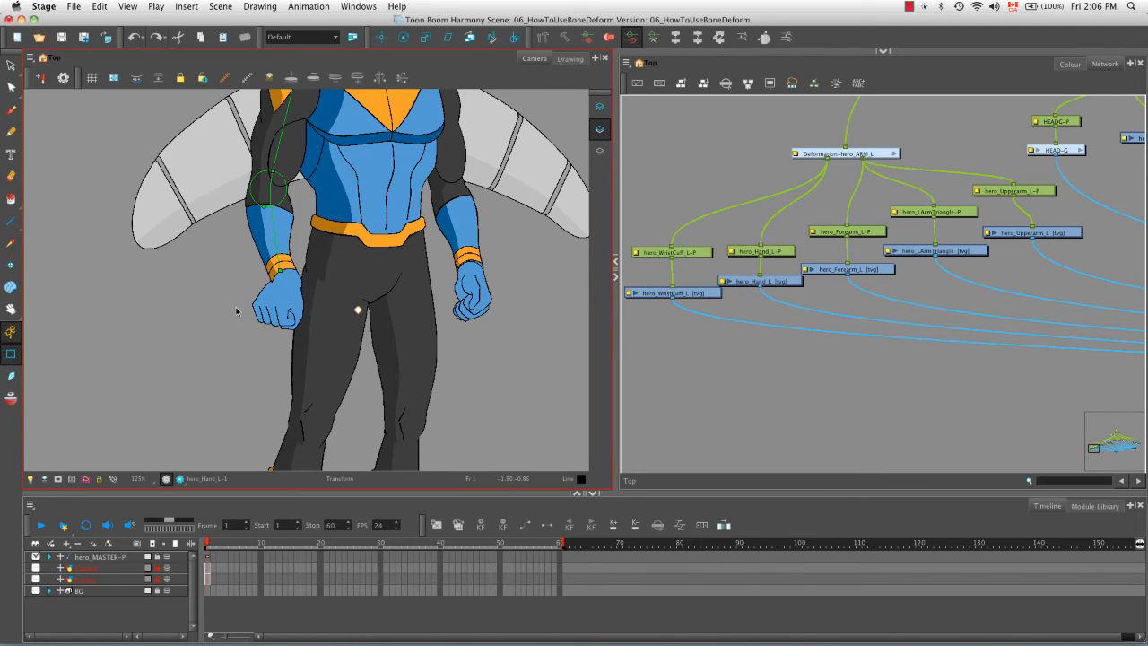
key(super+z)
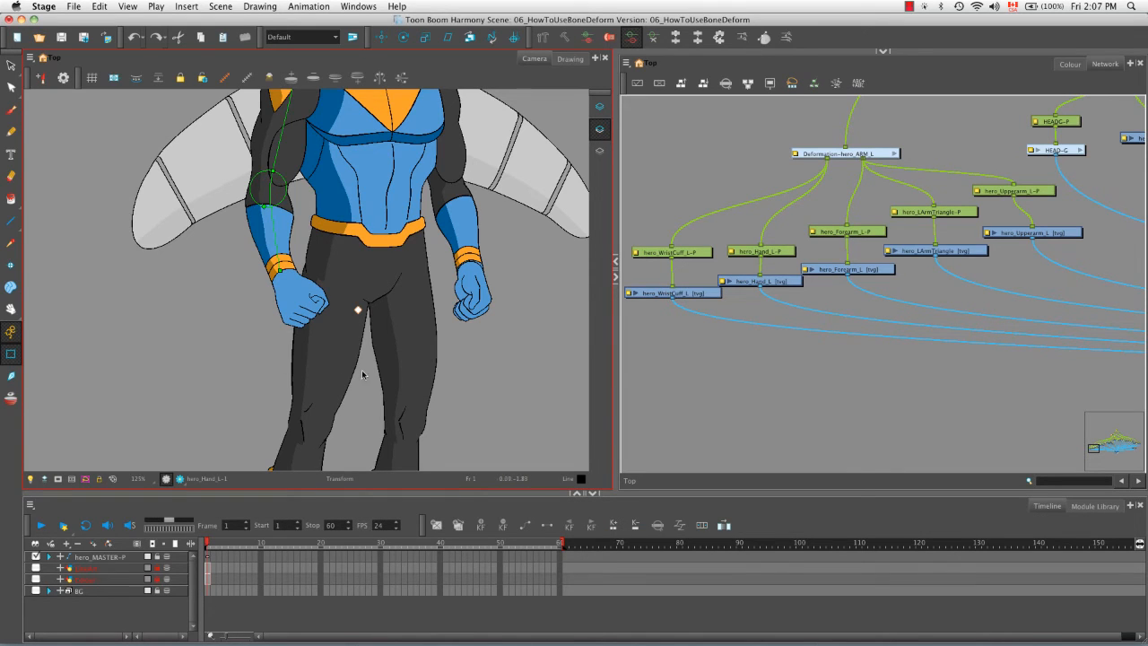
- Enter the HEAD-G group in the Network view and disable the hero_Helmet drawing
click(1098, 243)
key(space)
drag(1098, 243, 844, 407)
drag(896, 214, 862, 260)
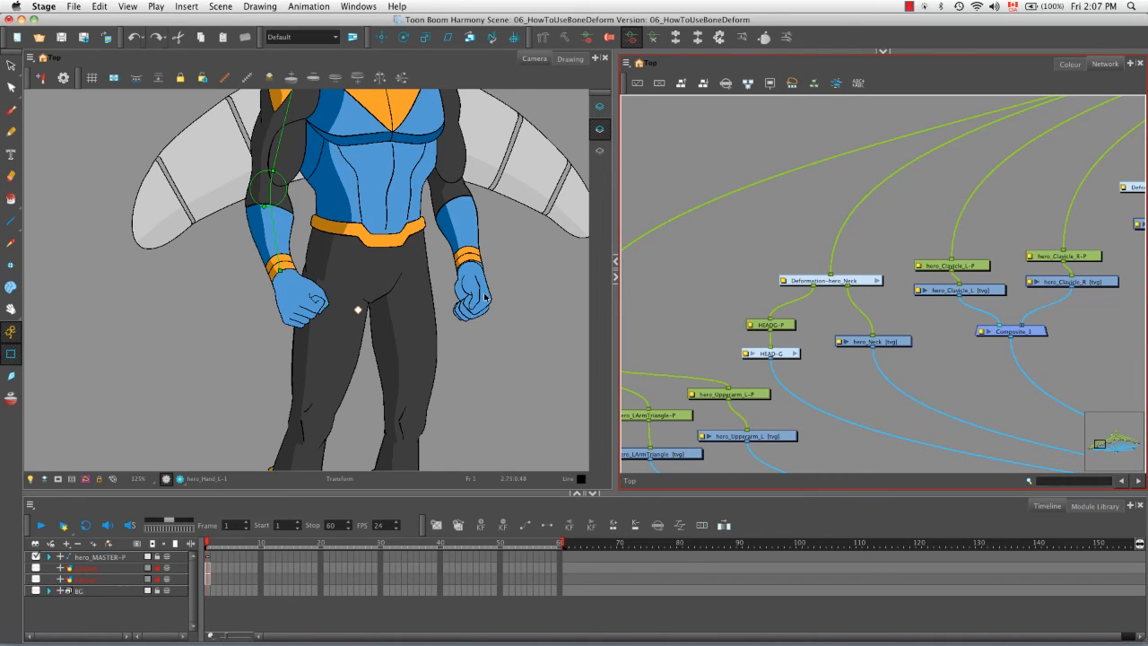
key(space)
drag(525, 249, 450, 333)
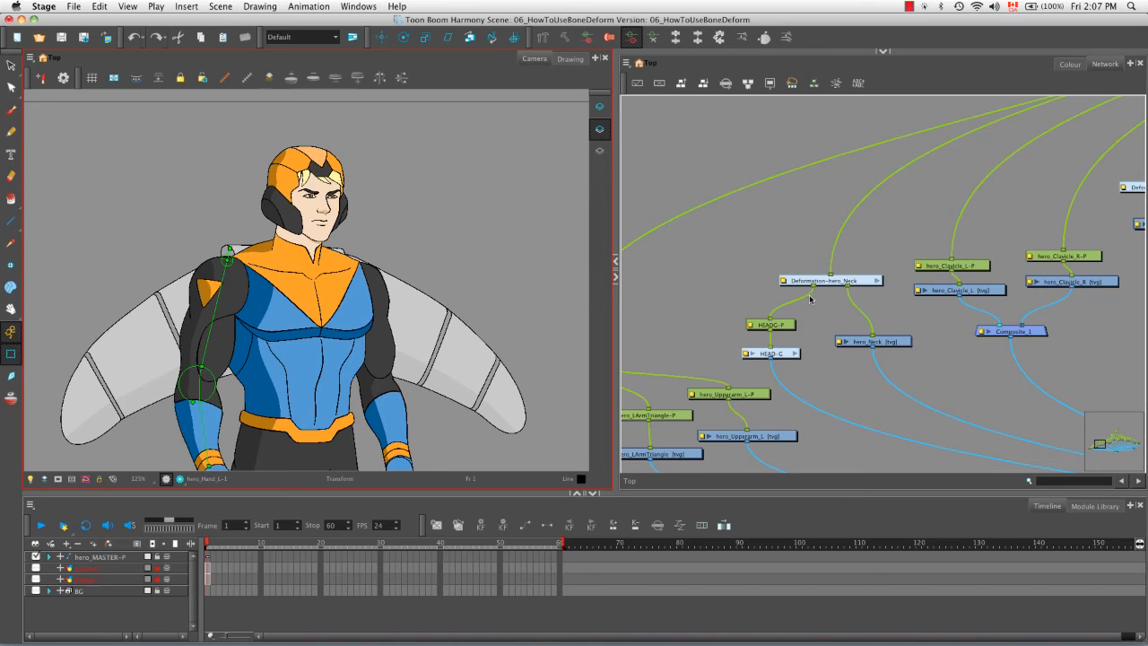
click(794, 355)
scroll(893, 307, down, 5)
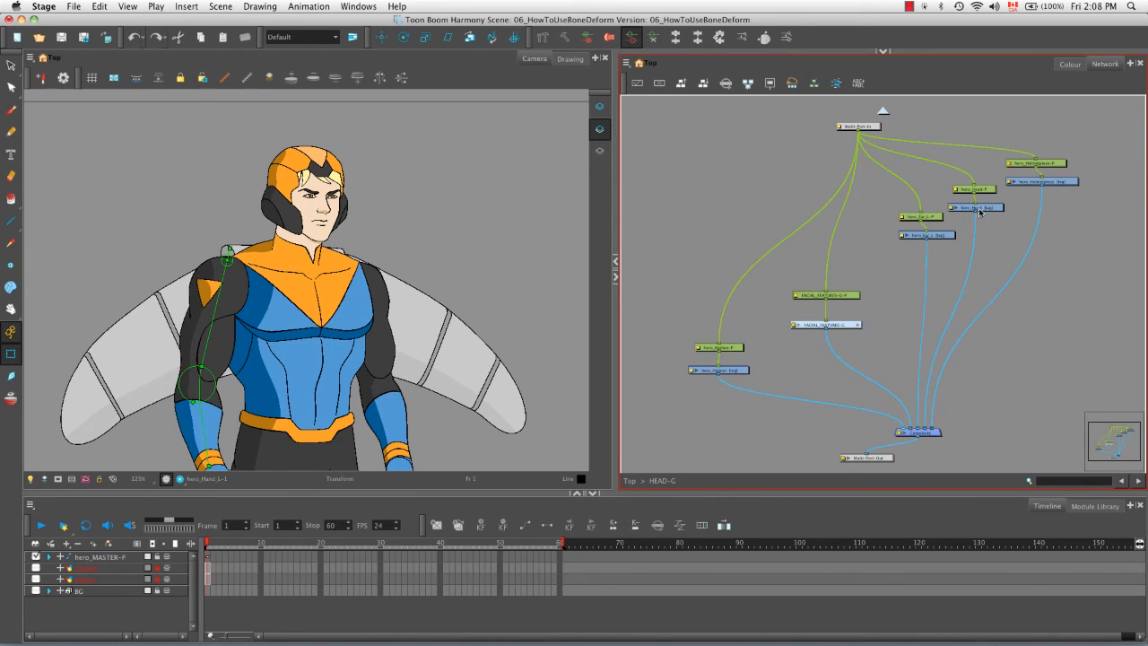
click(734, 371)
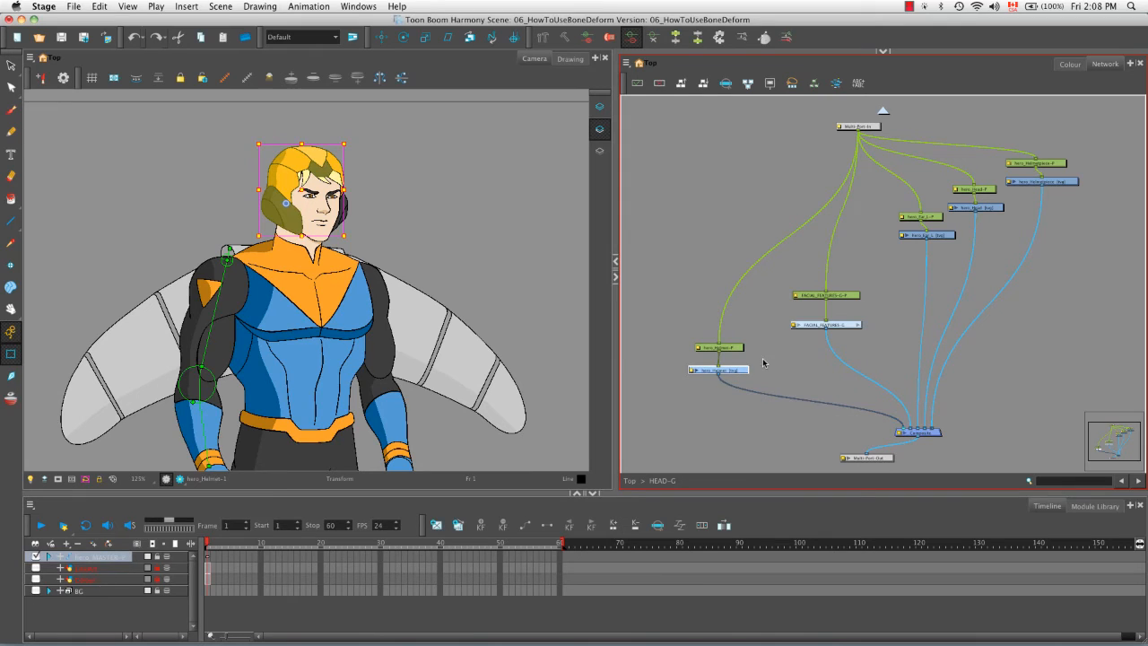
key(d)
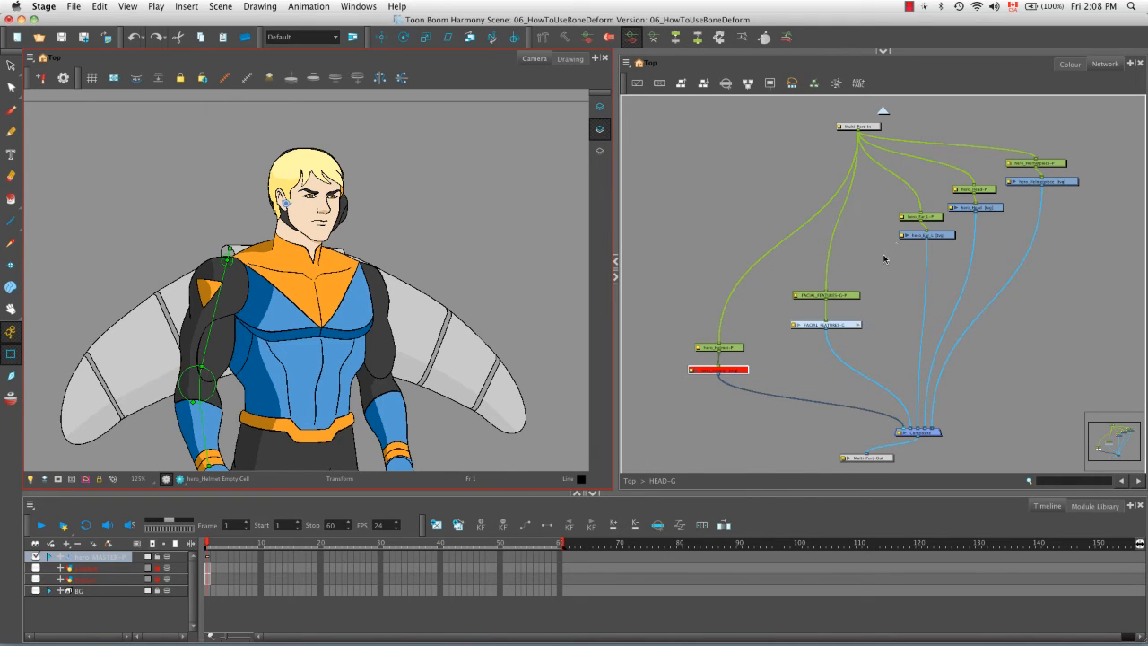
- Test the hero_Head-P peg by tilting the head backward, and undo the rotation
click(974, 190)
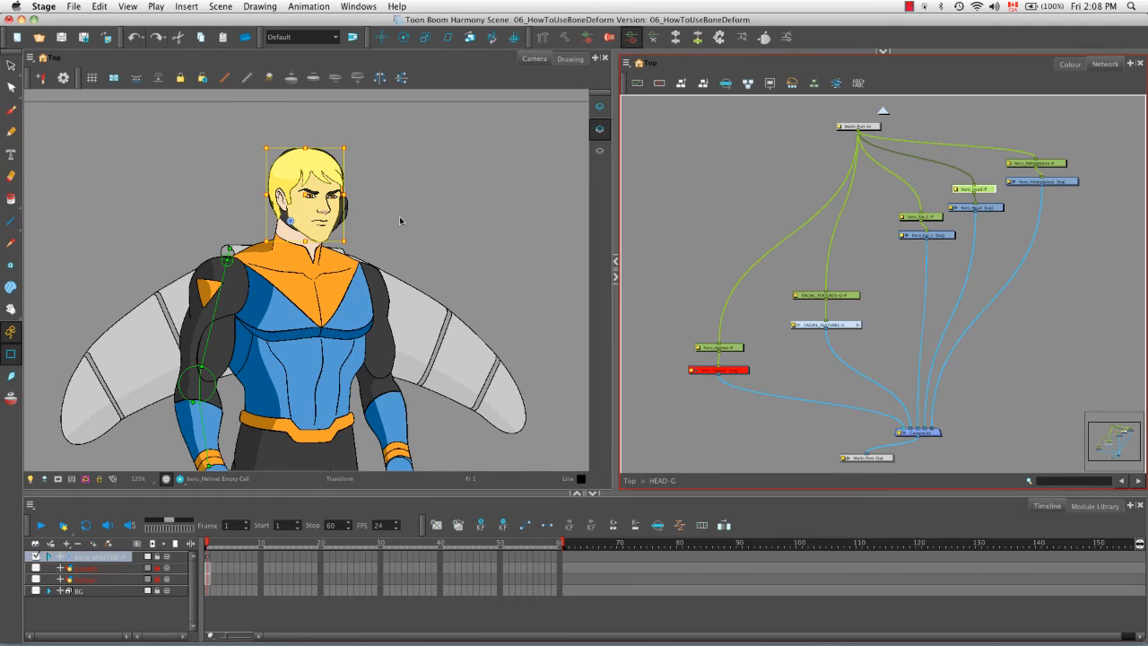
drag(353, 145, 320, 140)
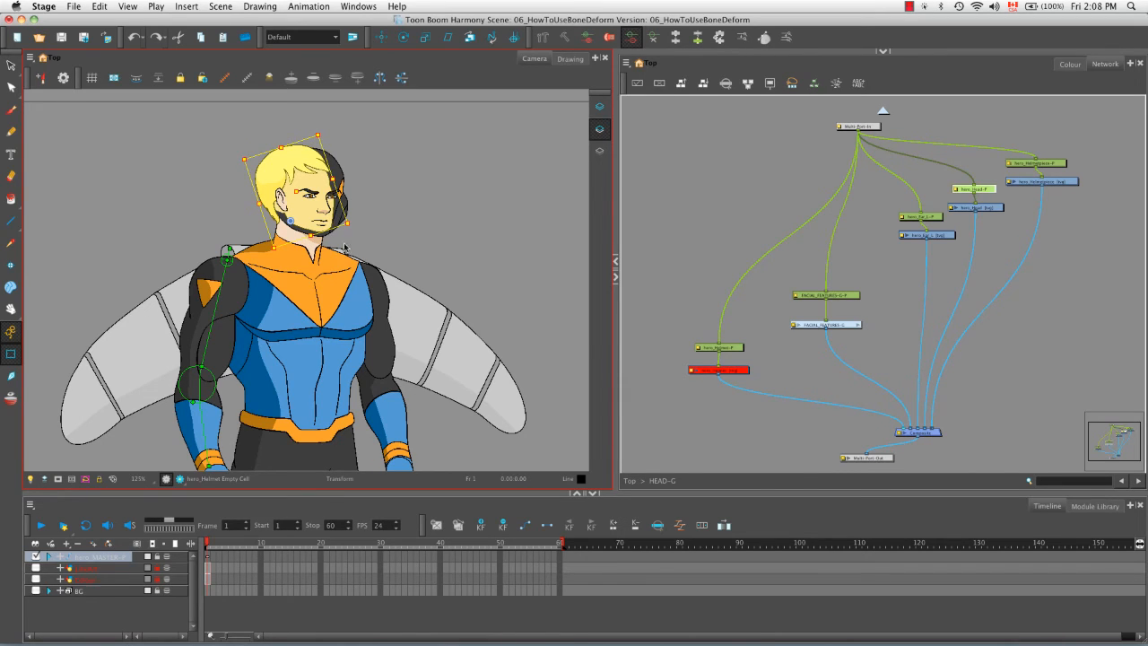
key(super+z)
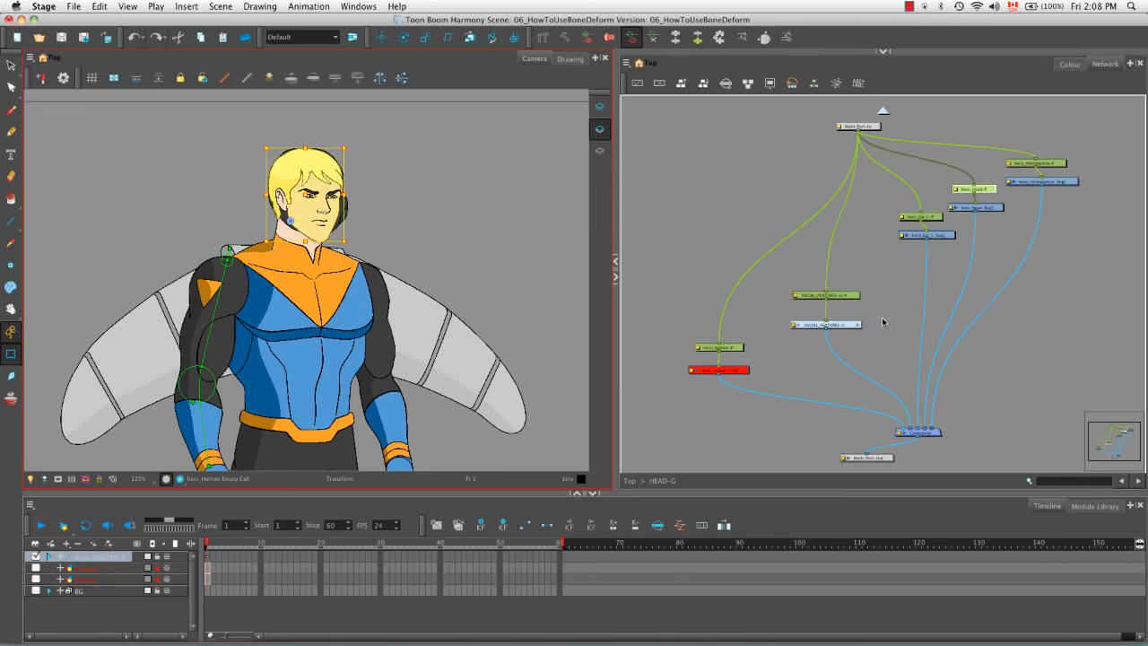
- Examine the facial elements inside the FACIAL_FEATURES-G group and return to the top level of the network
click(856, 326)
click(856, 326)
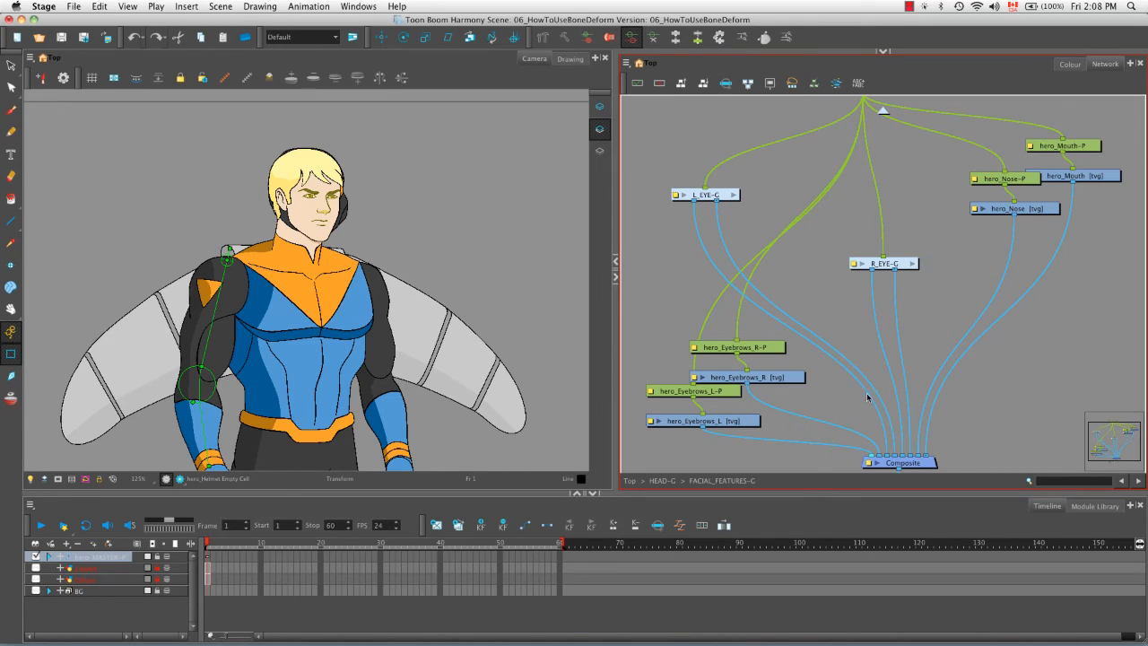
click(884, 112)
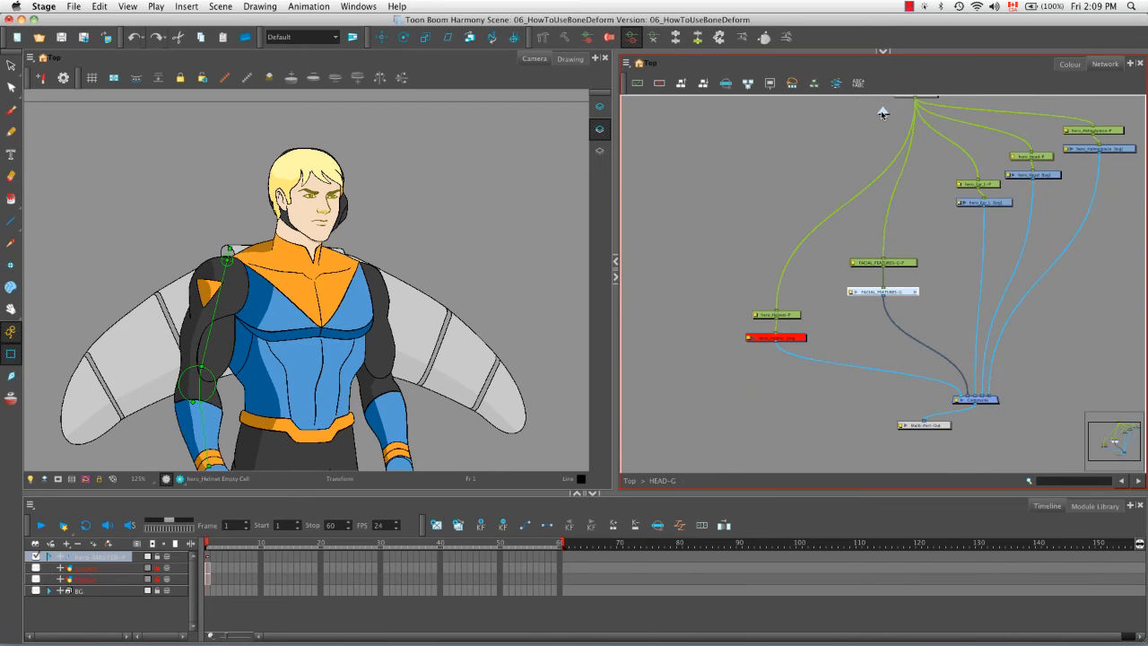
click(884, 112)
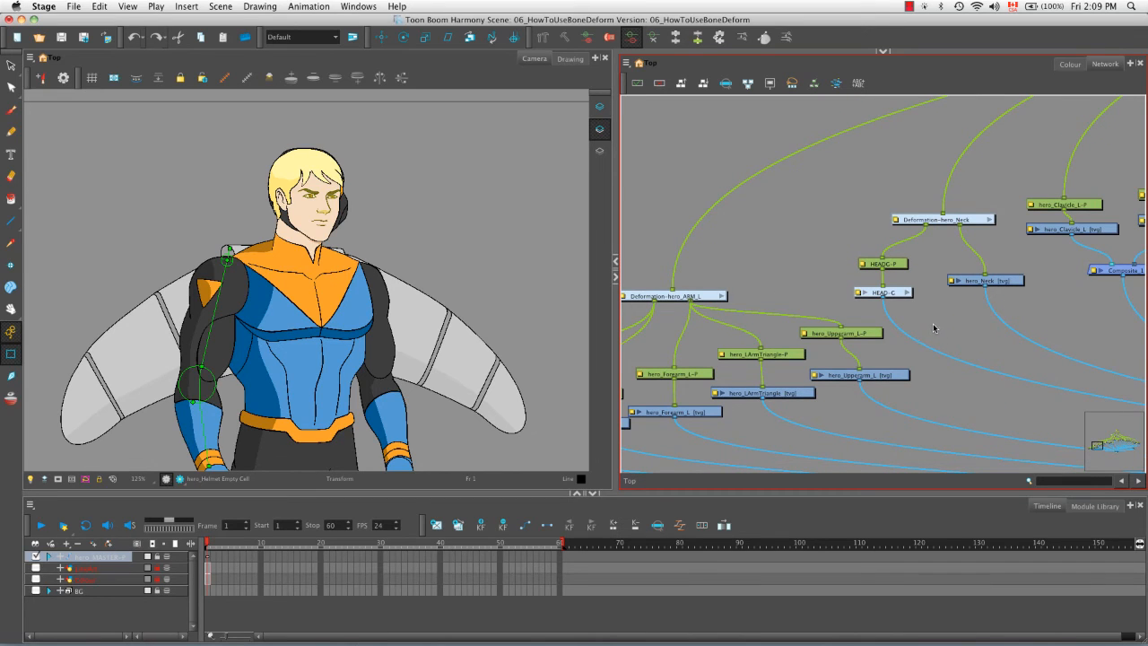
- Enter the HEAD-G group, re-enable the hero_Helmet drawing, and return to the top level of the network
click(907, 294)
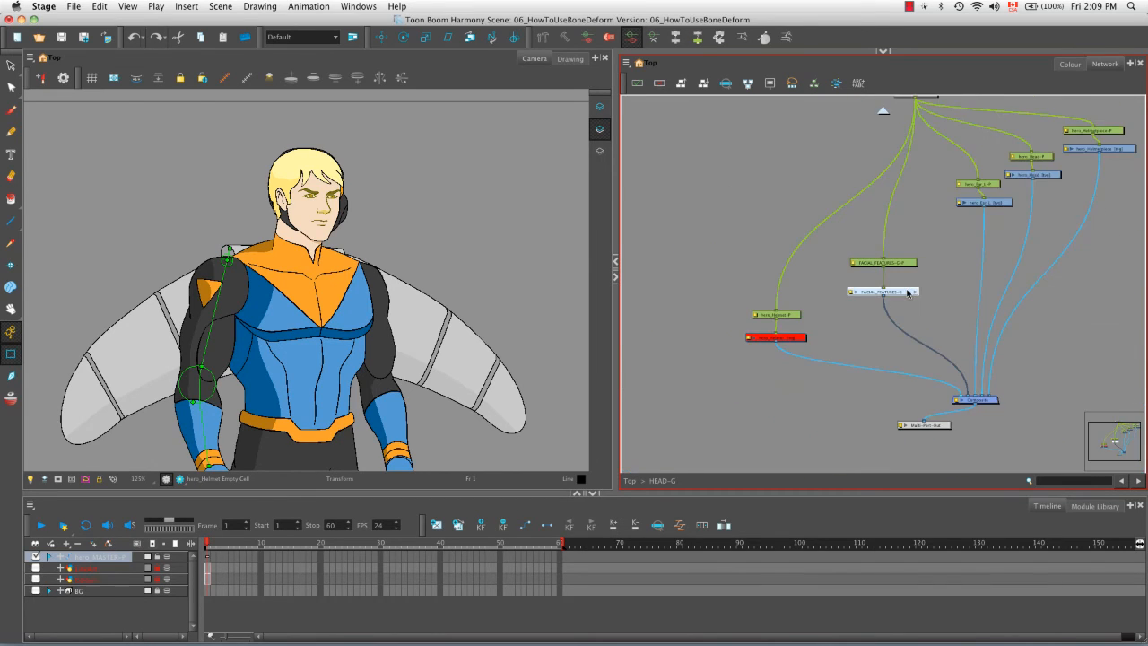
click(789, 338)
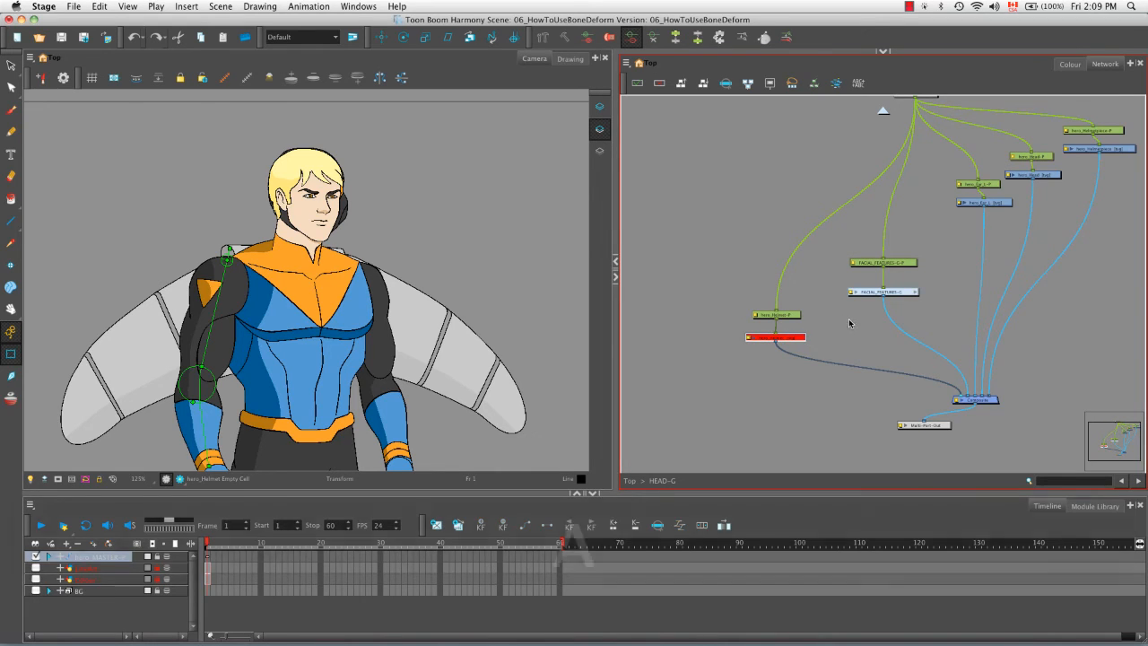
key(a)
click(888, 113)
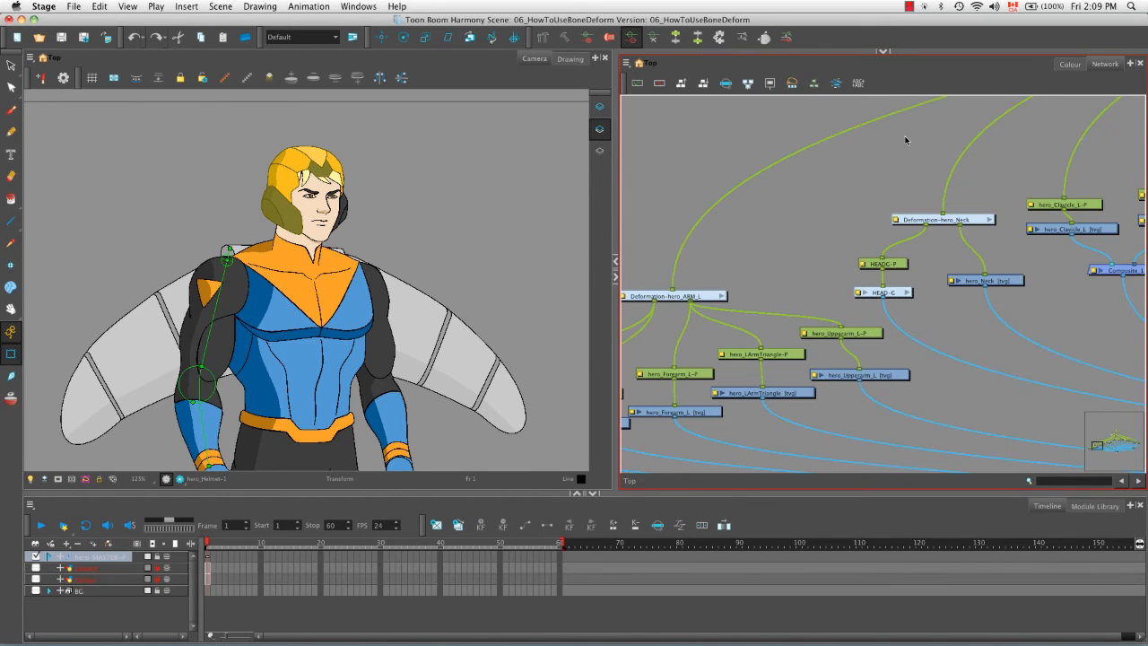
- Show the Deformation-hero_Neck controls, test shifting the neck curve's handle and base point, and undo both moves
click(940, 220)
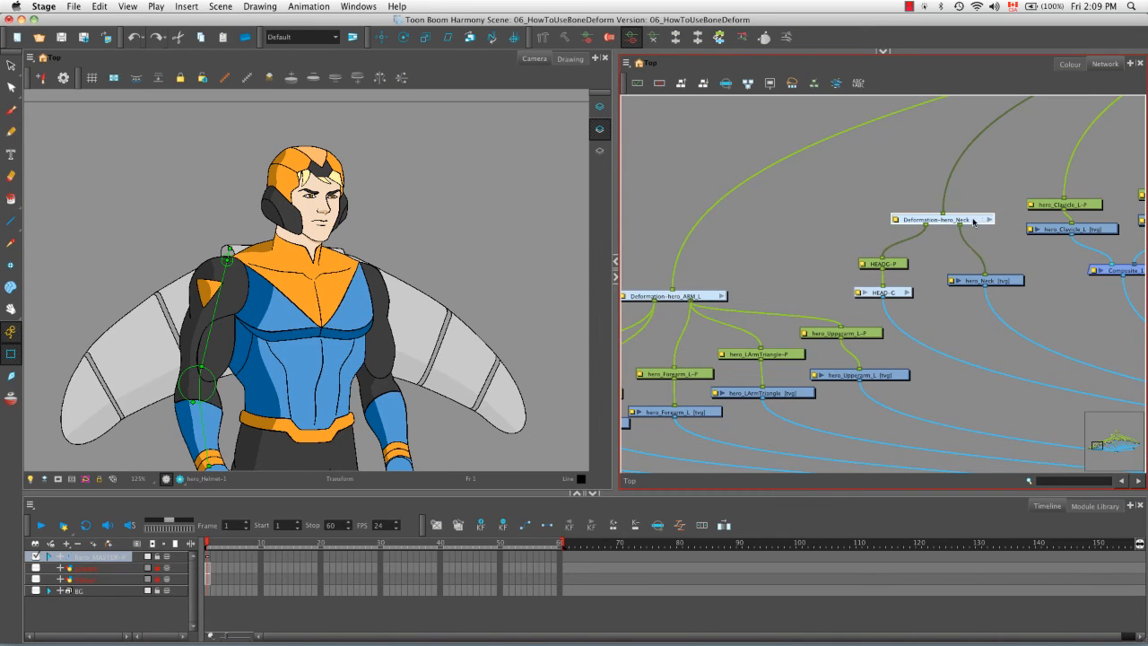
click(225, 78)
drag(301, 205, 305, 204)
mouse_move(282, 266)
mouse_down()
mouse_move(303, 262)
mouse_move(282, 265)
mouse_move(288, 252)
mouse_up()
key(super+z)
key(super+z)
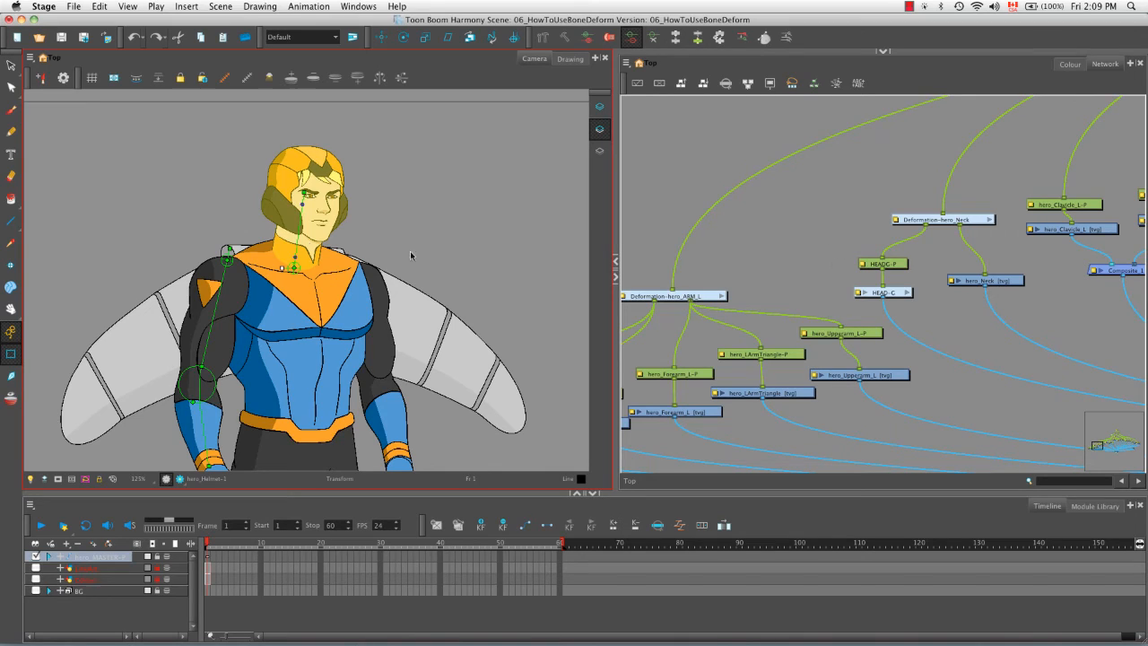
- Test bending the neck and tilting the head with the curve's lower and upper handles, and undo all the changes
drag(294, 258, 312, 256)
mouse_move(304, 206)
mouse_down()
mouse_move(309, 196)
mouse_move(311, 207)
mouse_move(297, 208)
mouse_up()
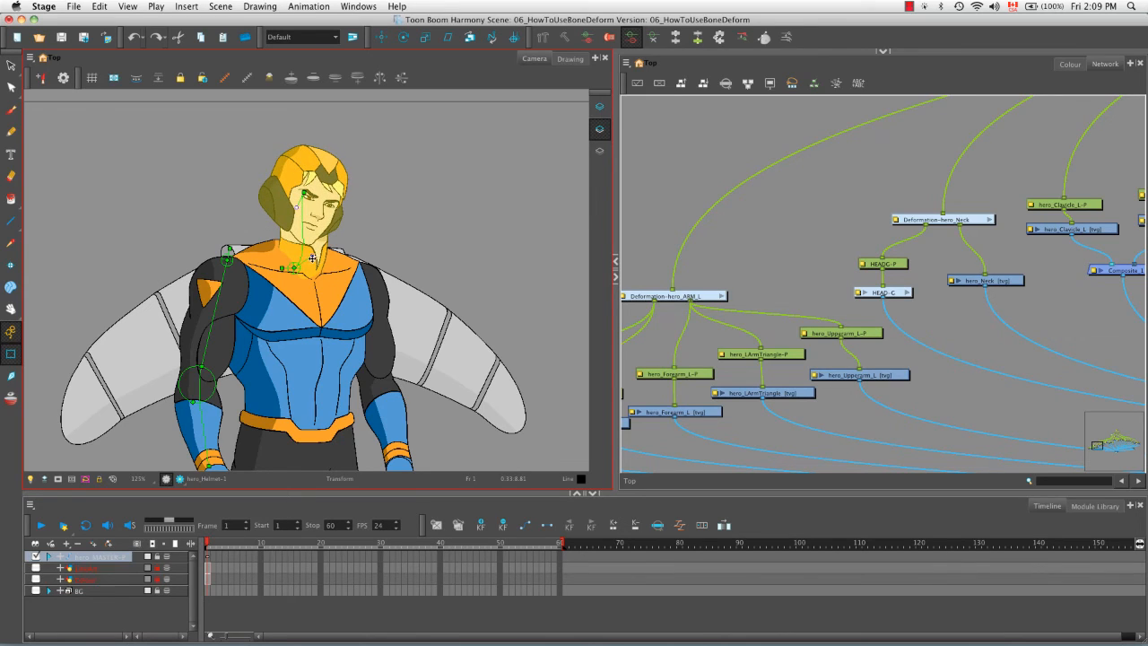
drag(312, 259, 278, 246)
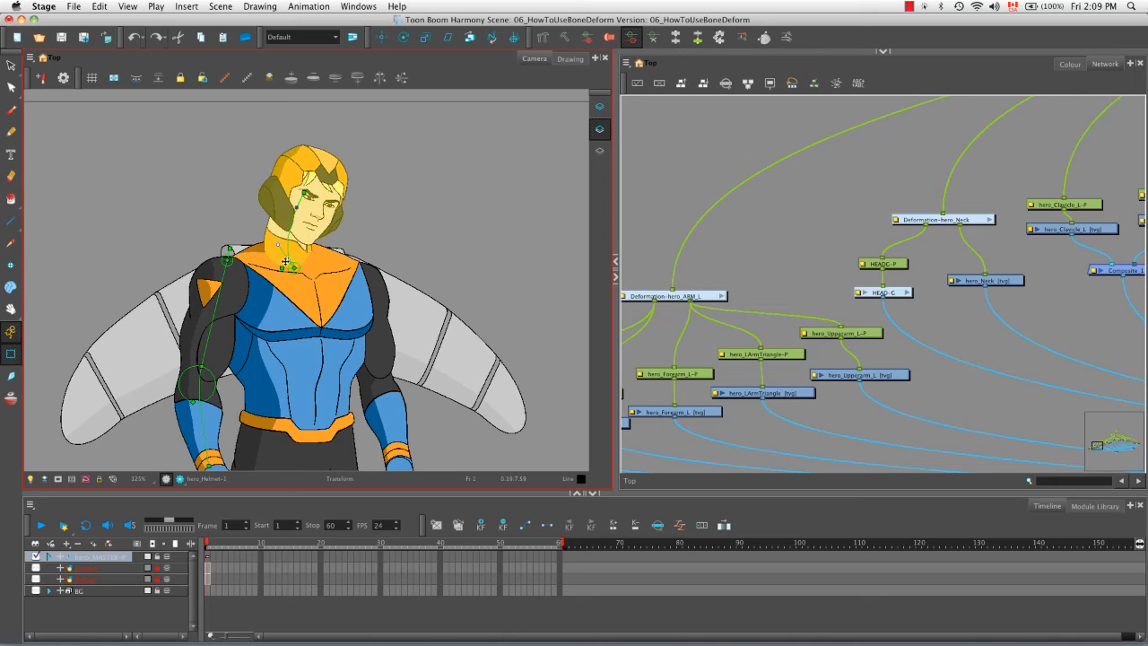
drag(299, 211, 302, 207)
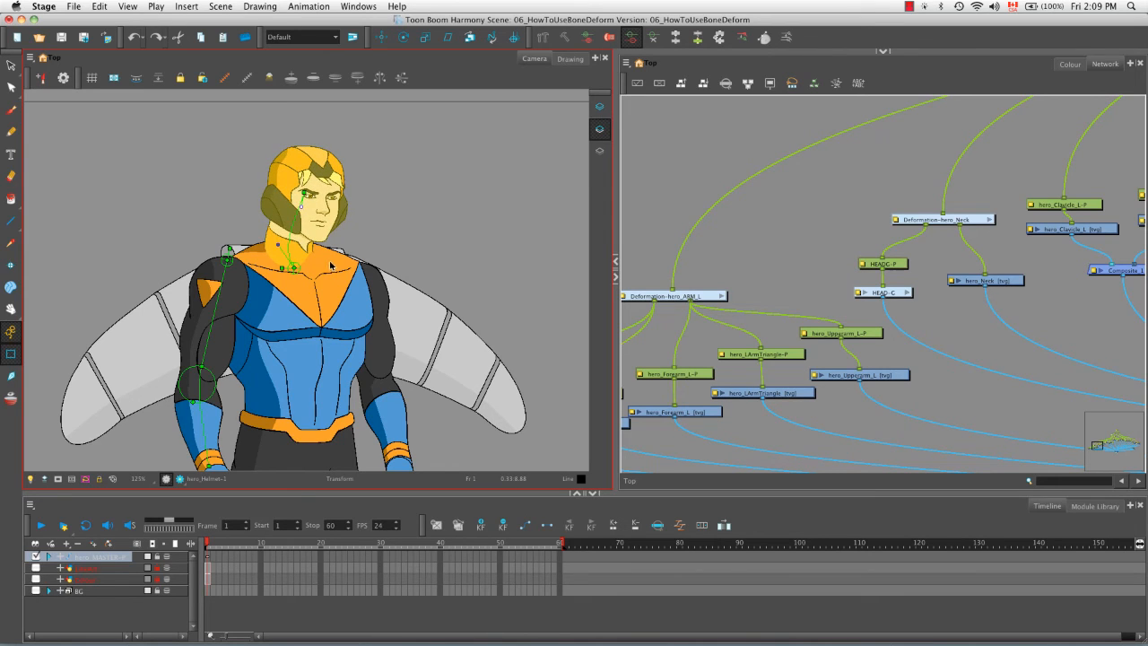
key(super+z)
key(super+z)
key(super+z)
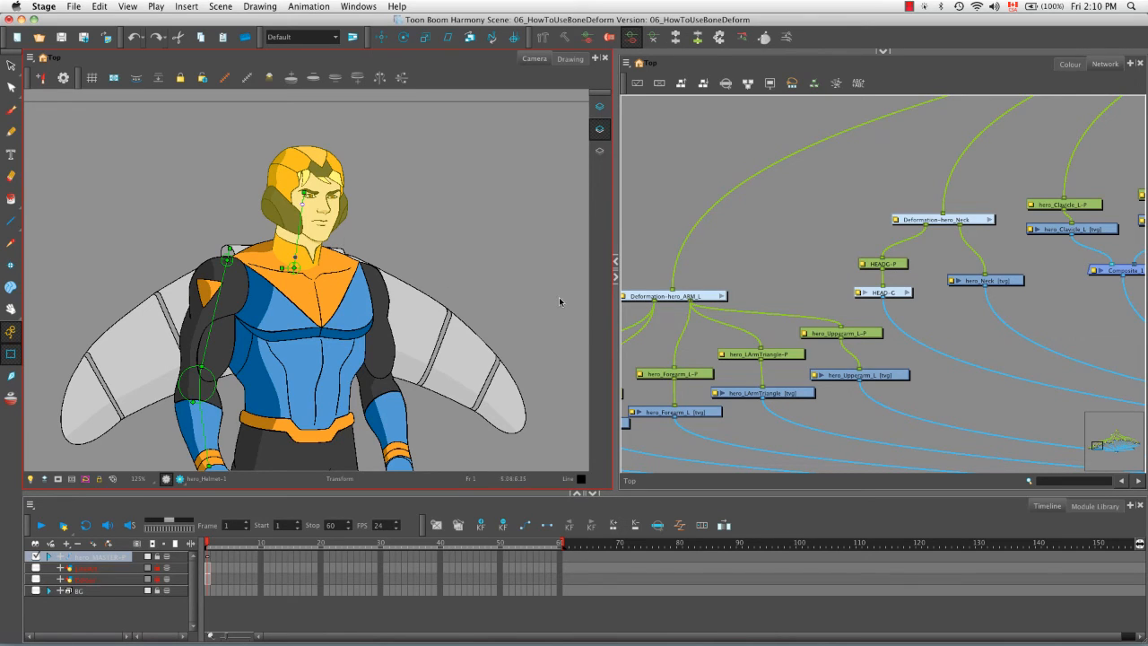
- Examine how Deformation-hero_TORSO connects to the neck deformation, the clavicle pegs and the right arm deformation in the network
click(956, 298)
key(space)
drag(1032, 242, 906, 338)
key(space)
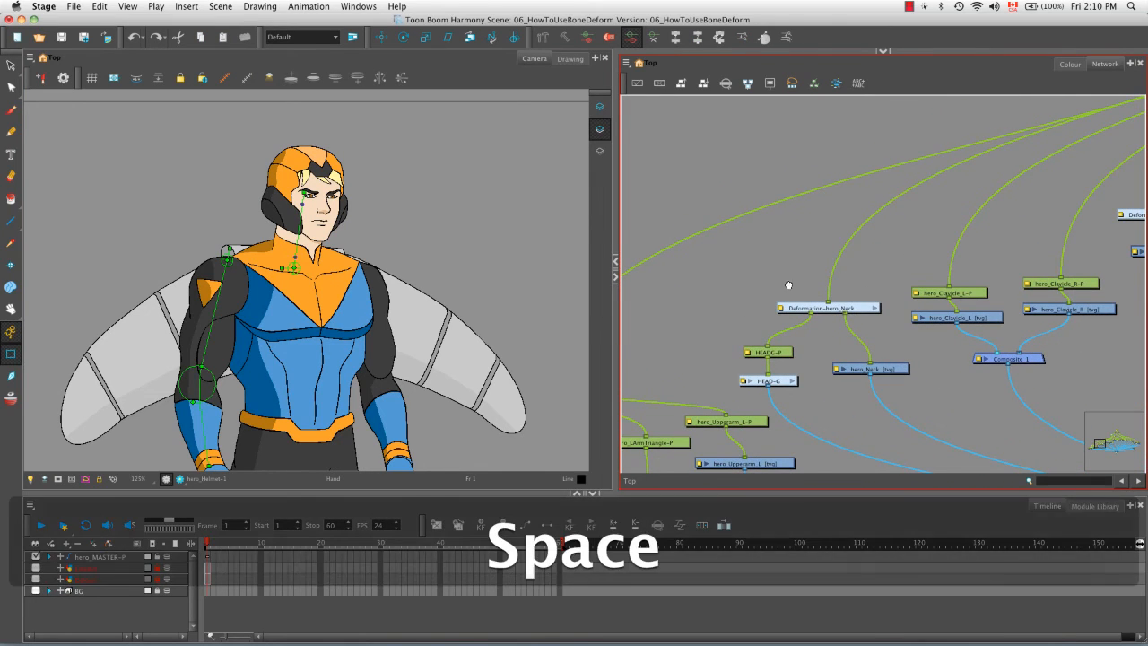
drag(691, 379, 849, 330)
key(space)
drag(987, 210, 908, 252)
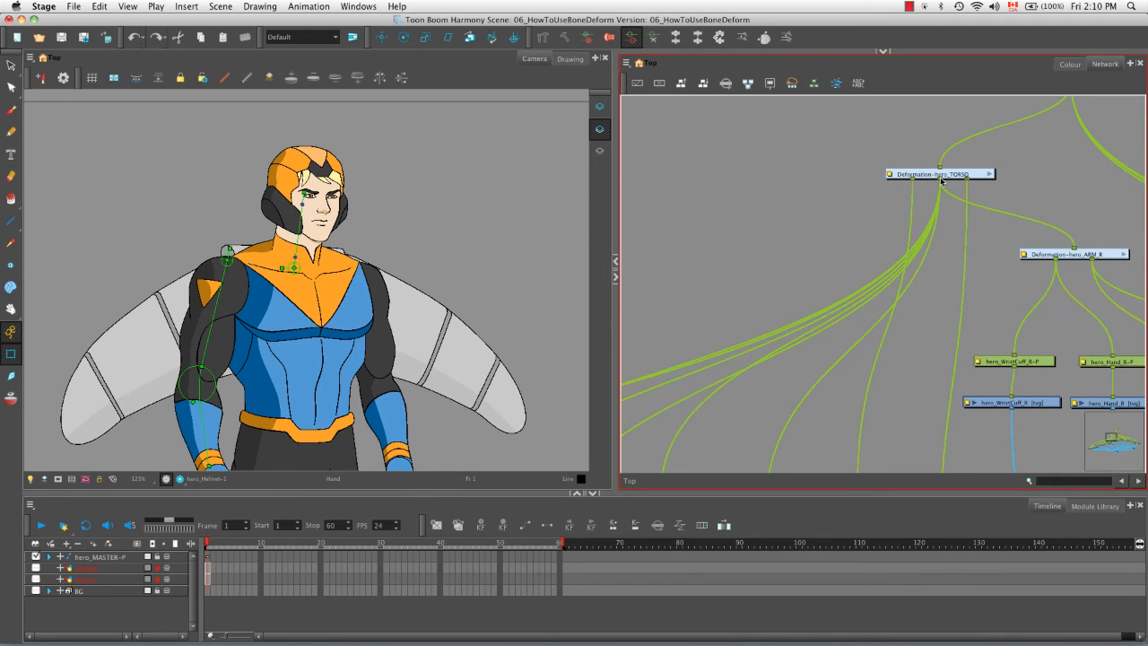
mouse_move(940, 182)
key(space)
drag(722, 377, 812, 283)
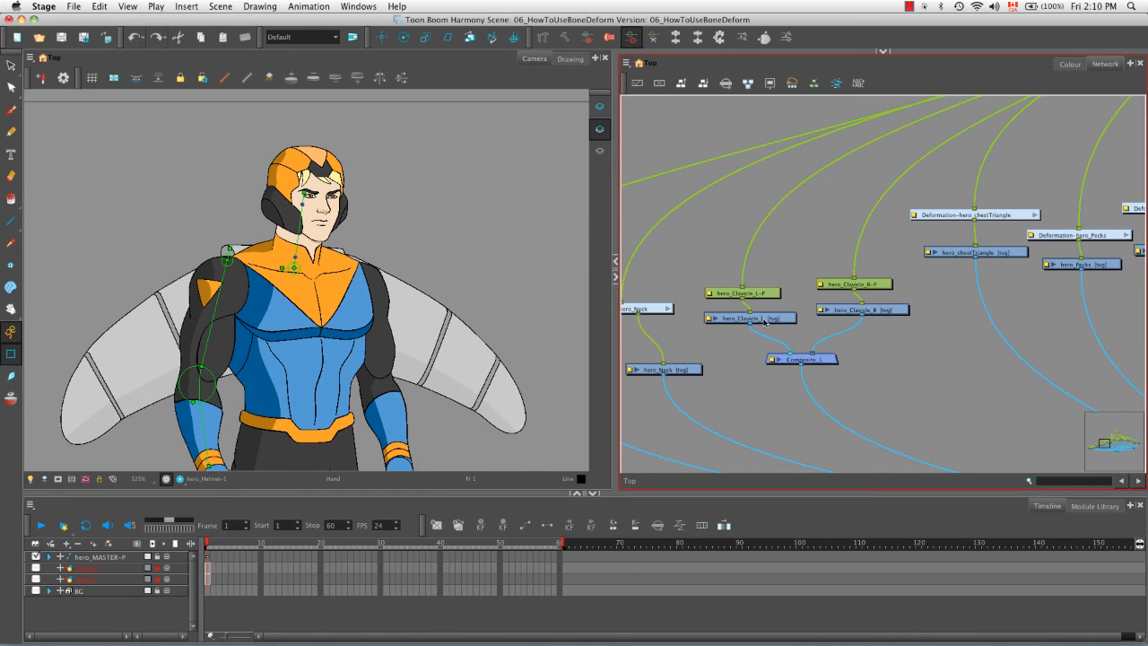
- Examine the chestTriangle, Pecks, Abs and Torso branches and follow their drawing connections down to the Composite
drag(900, 367, 750, 302)
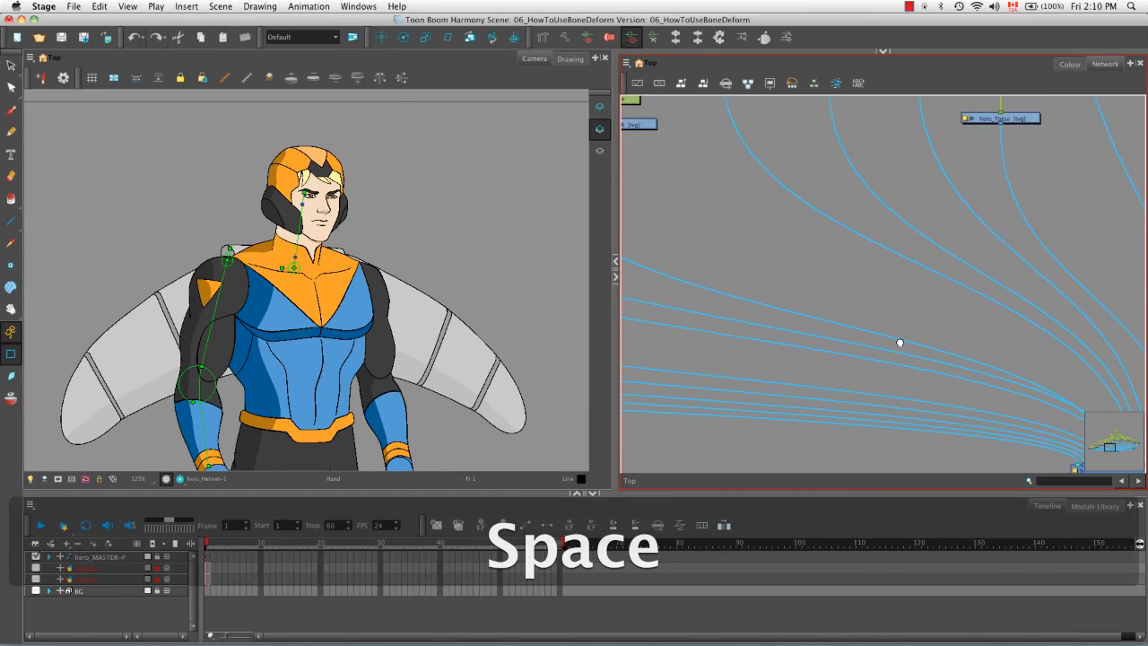
drag(1044, 418, 826, 321)
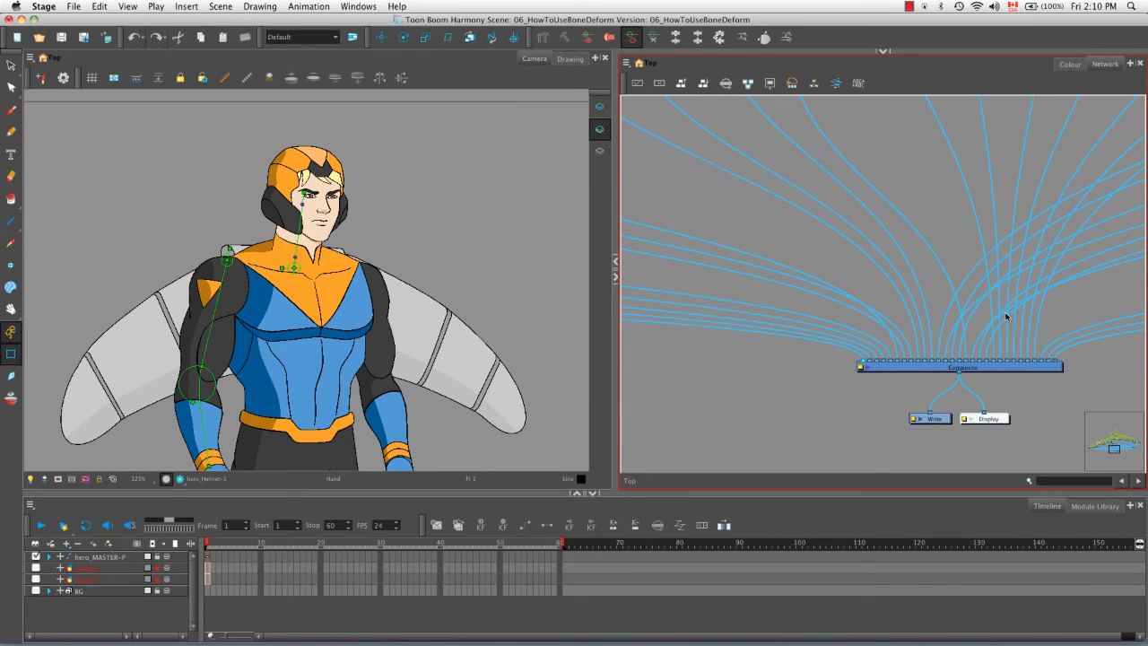
drag(751, 226, 706, 302)
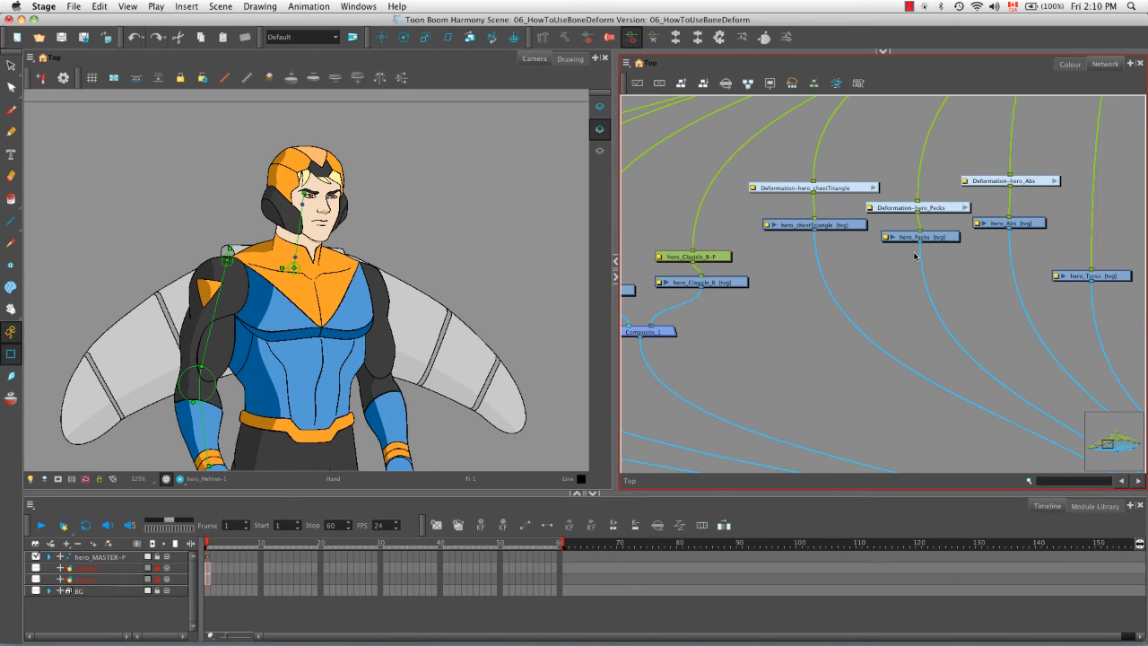
drag(942, 278, 846, 280)
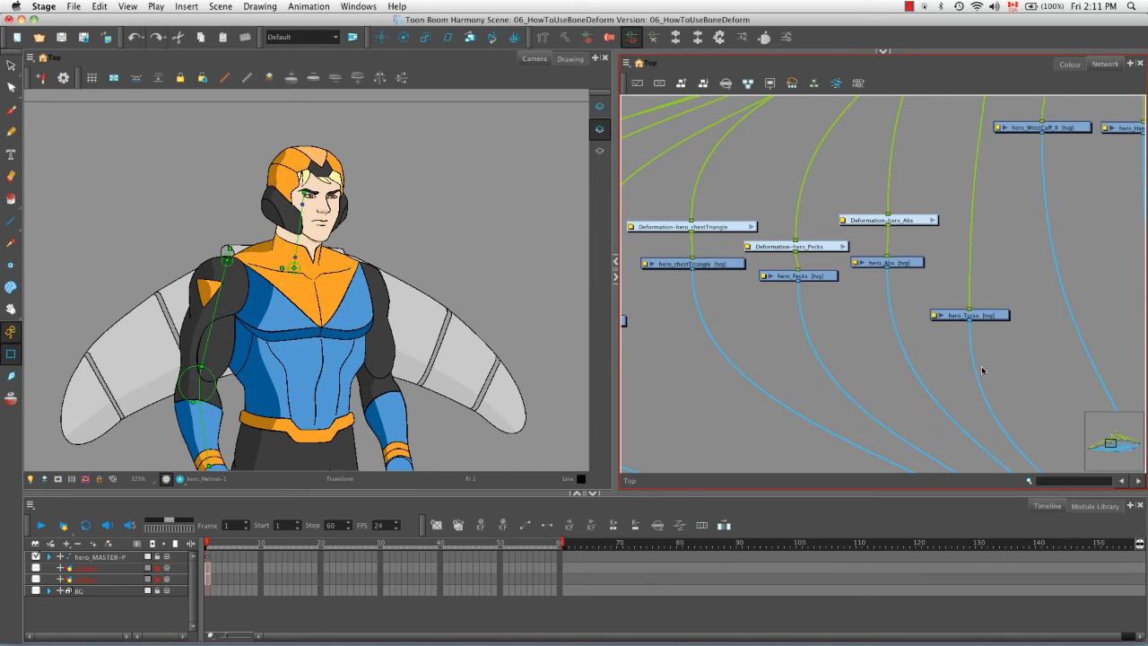
key(space)
drag(933, 393, 902, 242)
drag(938, 372, 859, 227)
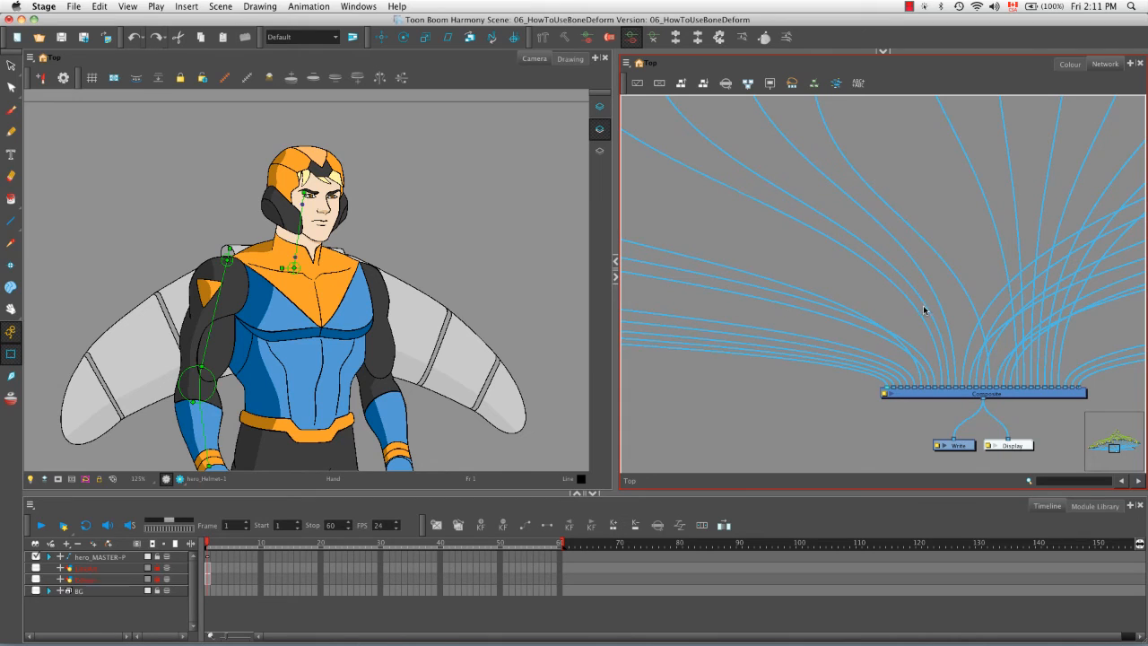
- Go back up to Deformation-hero_TORSO and inspect its output port leading to Deformation-hero_Abs
key(space)
scroll(825, 187, up, 5)
drag(813, 252, 843, 312)
drag(897, 196, 906, 243)
drag(963, 125, 894, 248)
drag(938, 169, 882, 246)
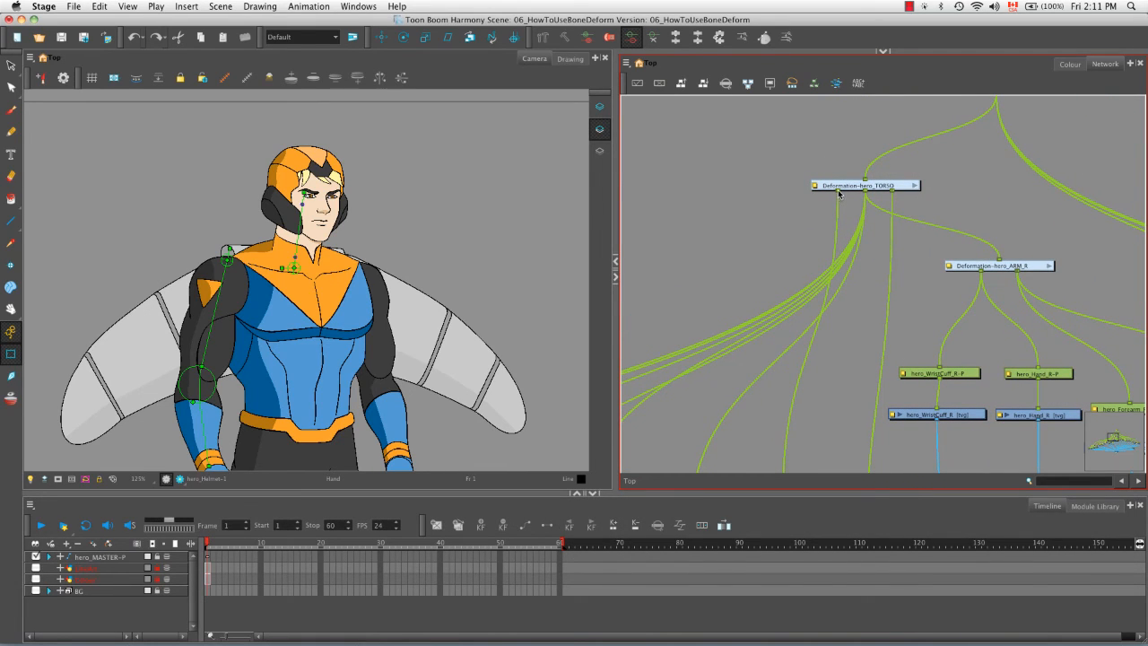
mouse_move(839, 194)
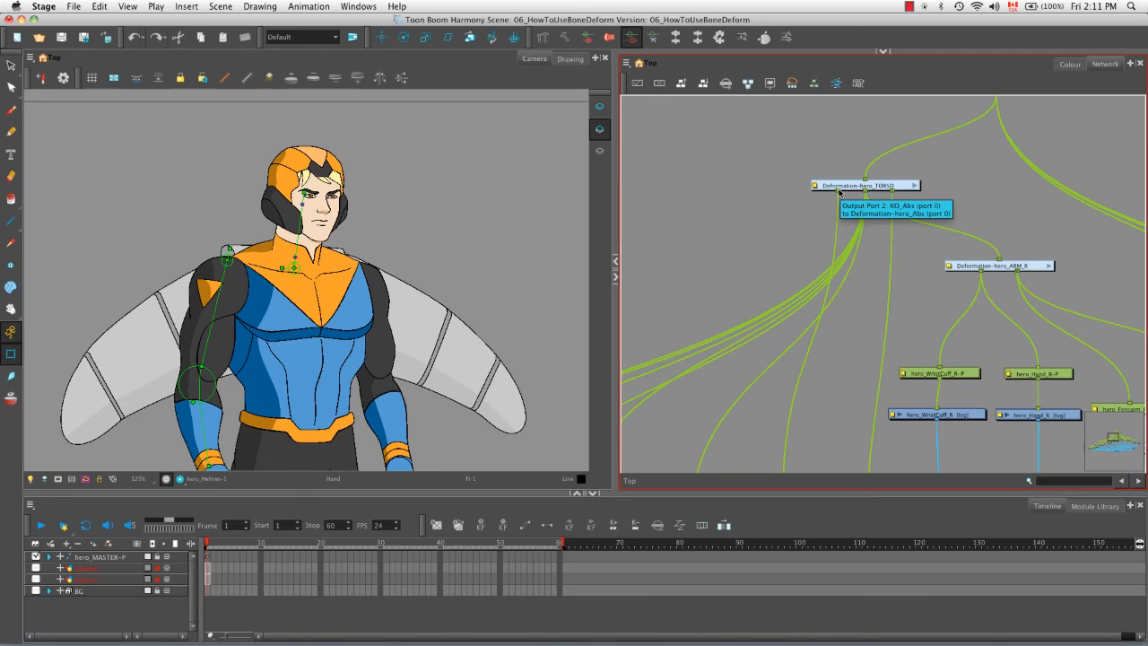
- Enter the Deformation-hero_TORSO group and examine how KO_Abs and KO_Shoulders connect to the curve chain and Multi-Port-Out
click(914, 185)
drag(915, 227, 814, 308)
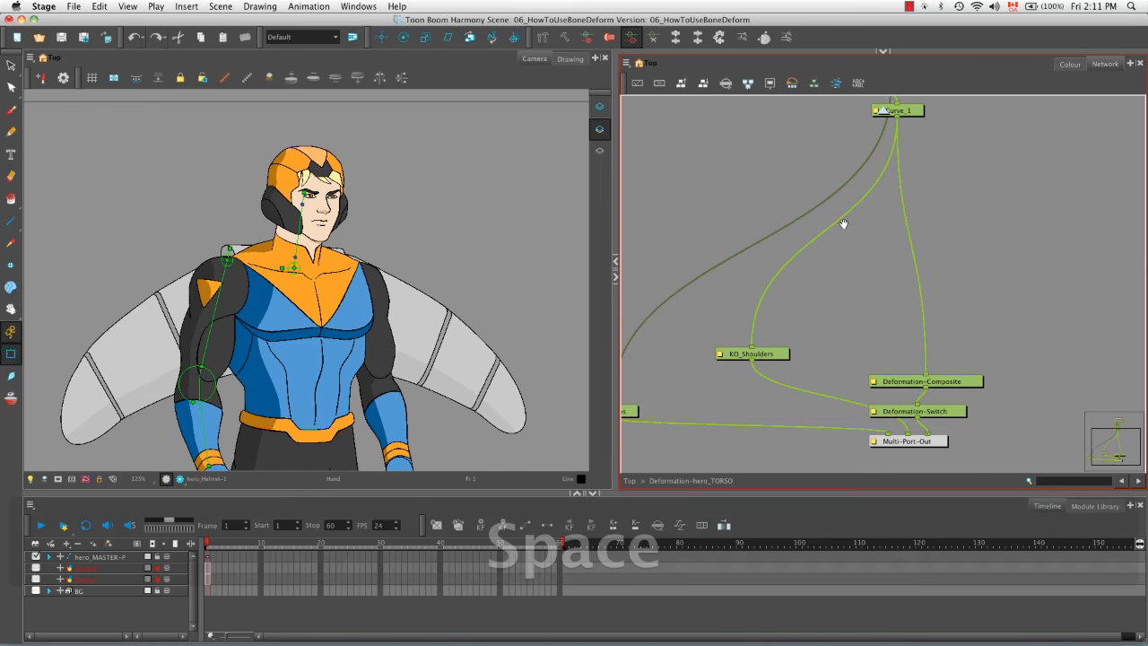
drag(848, 149, 846, 219)
drag(854, 260, 980, 166)
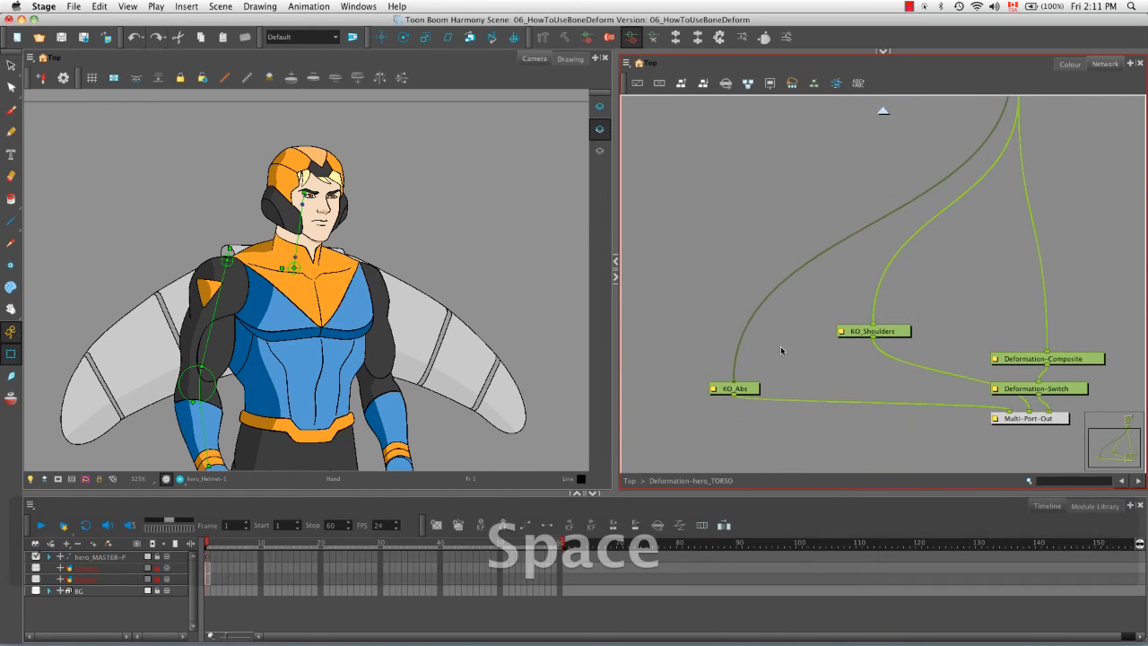
drag(1007, 98, 891, 249)
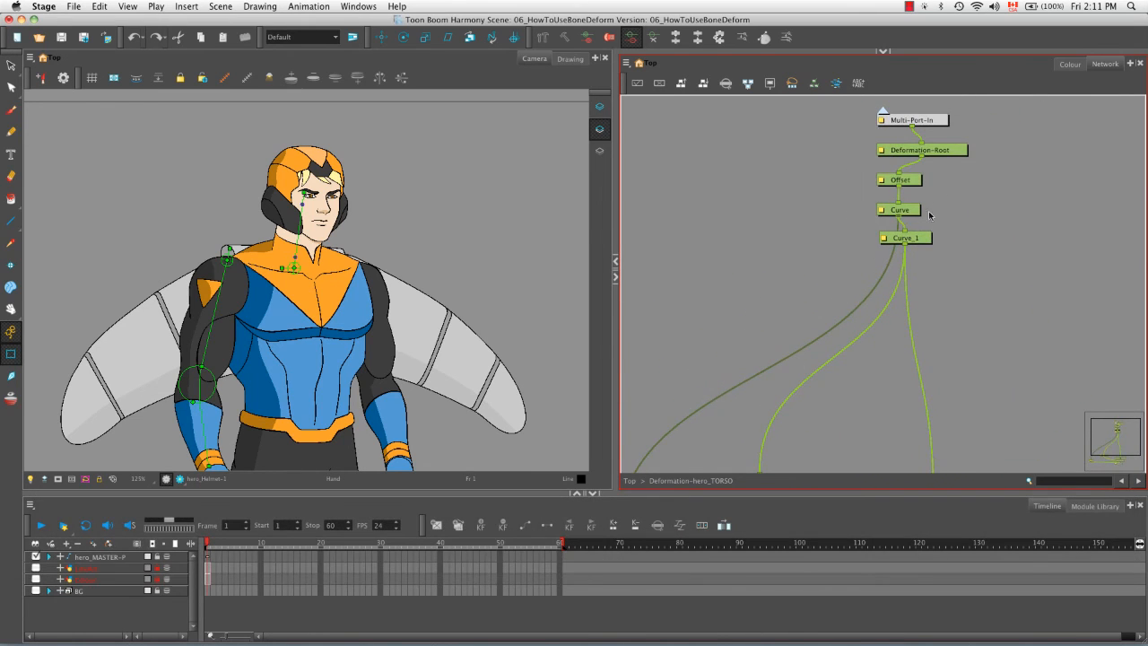
drag(768, 350, 787, 248)
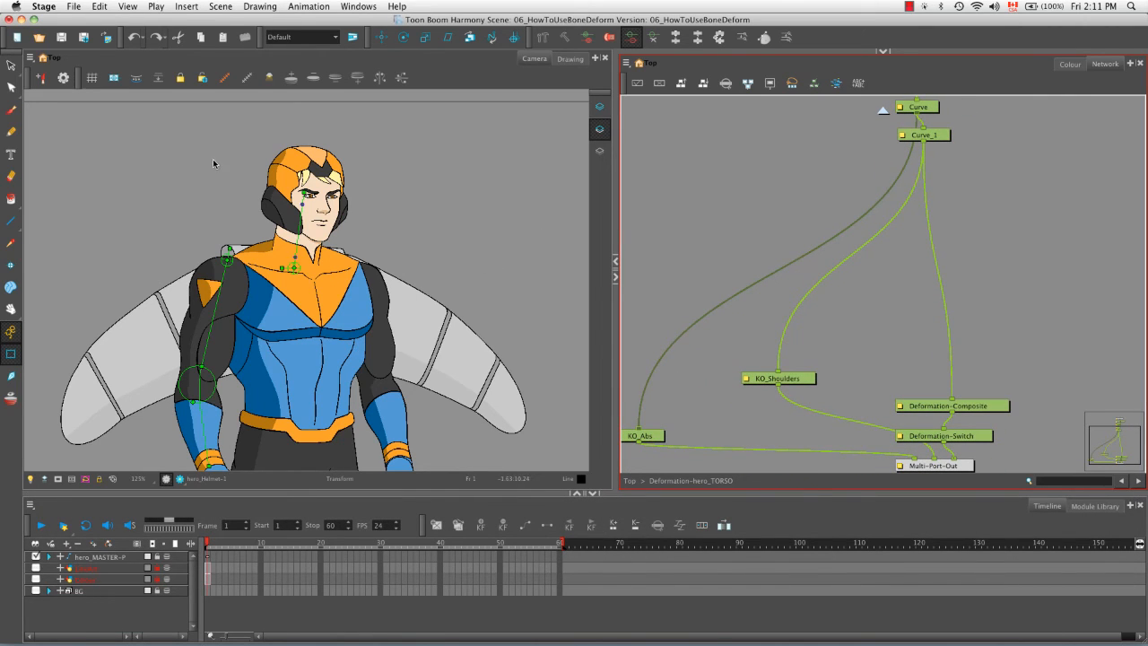
- Hide all deformation controls, return to the top level, and show only the Deformation-hero_TORSO controls
click(246, 78)
click(883, 111)
click(909, 289)
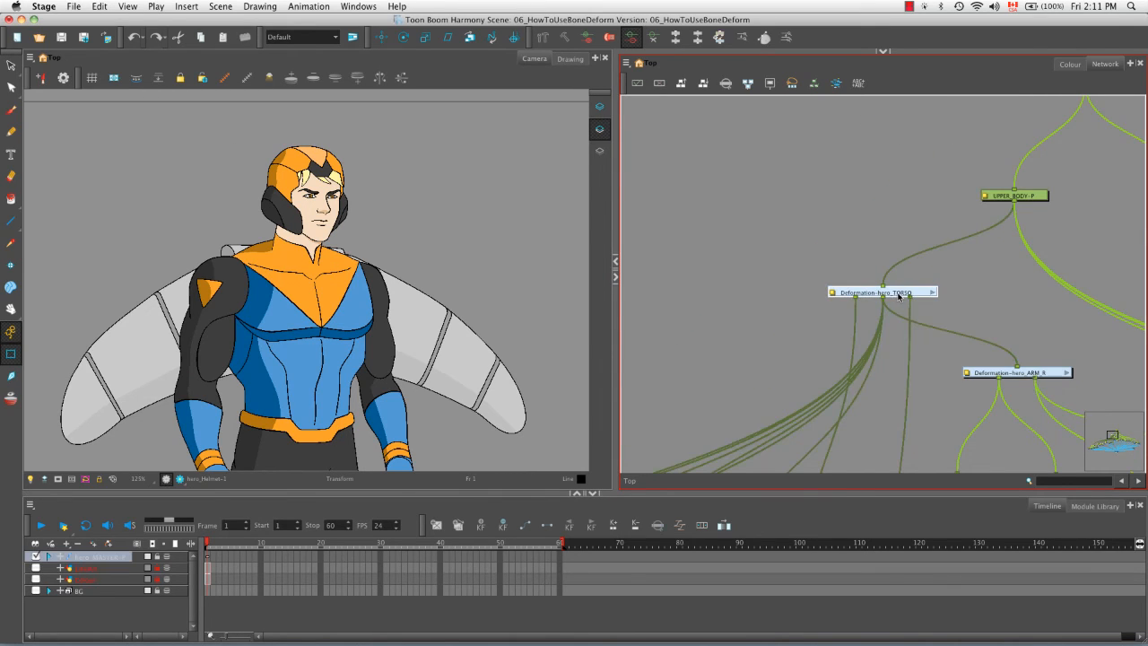
click(227, 80)
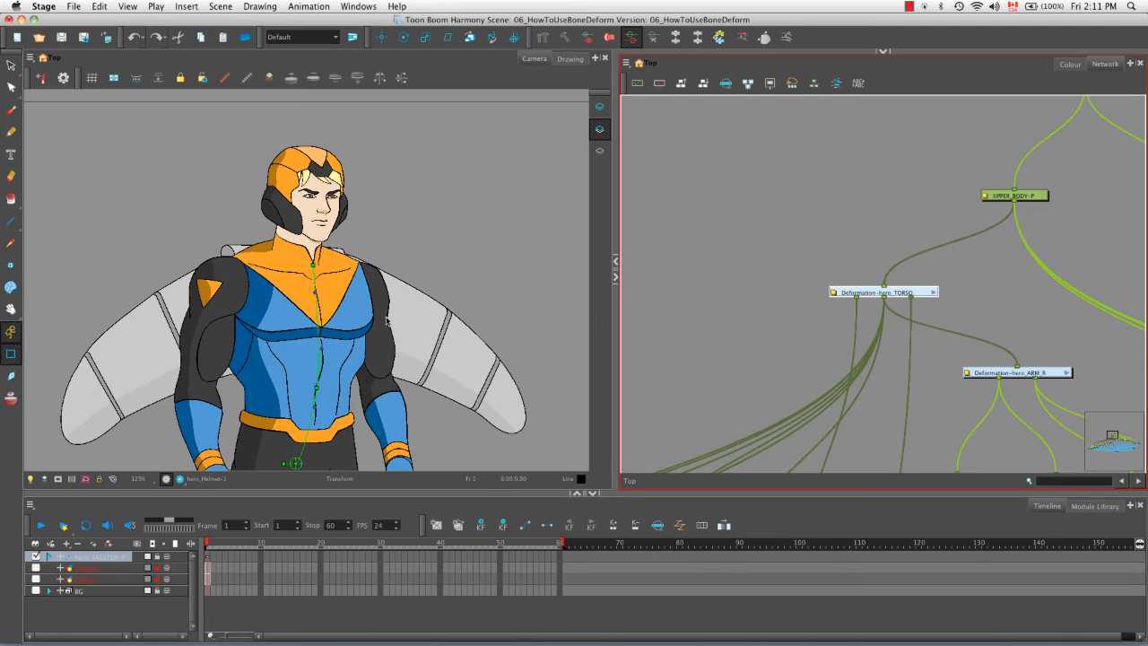
- Test rotating the chest and arms with the torso curve's upper handle, and undo the change
click(317, 294)
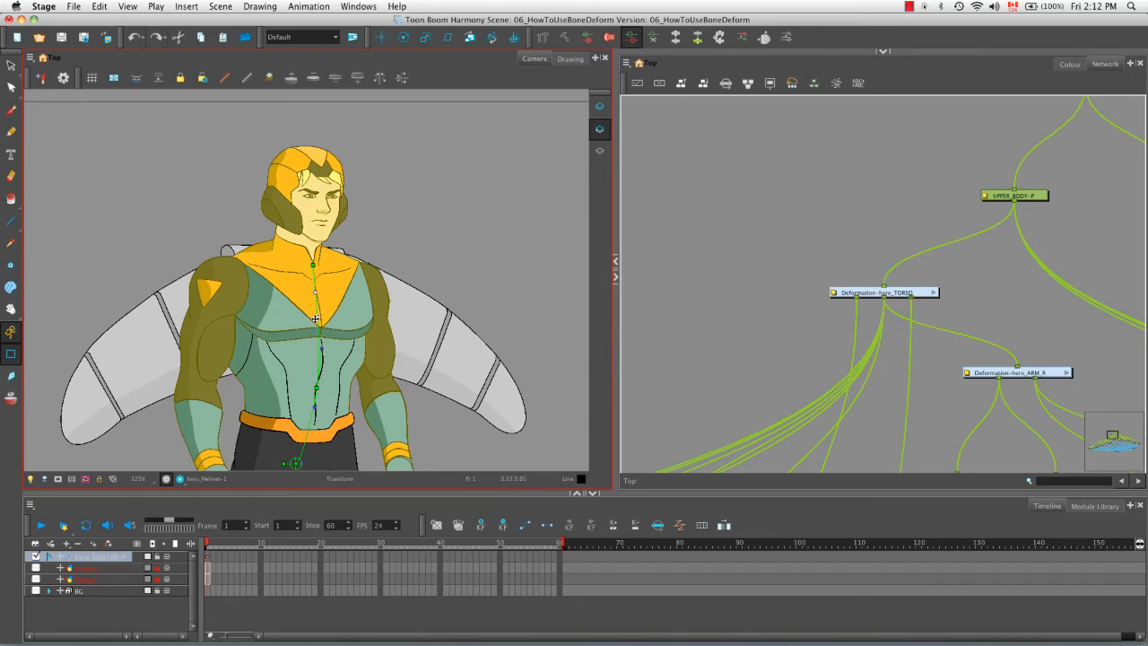
mouse_move(316, 296)
mouse_down()
mouse_move(332, 280)
mouse_move(305, 287)
mouse_move(319, 290)
mouse_up()
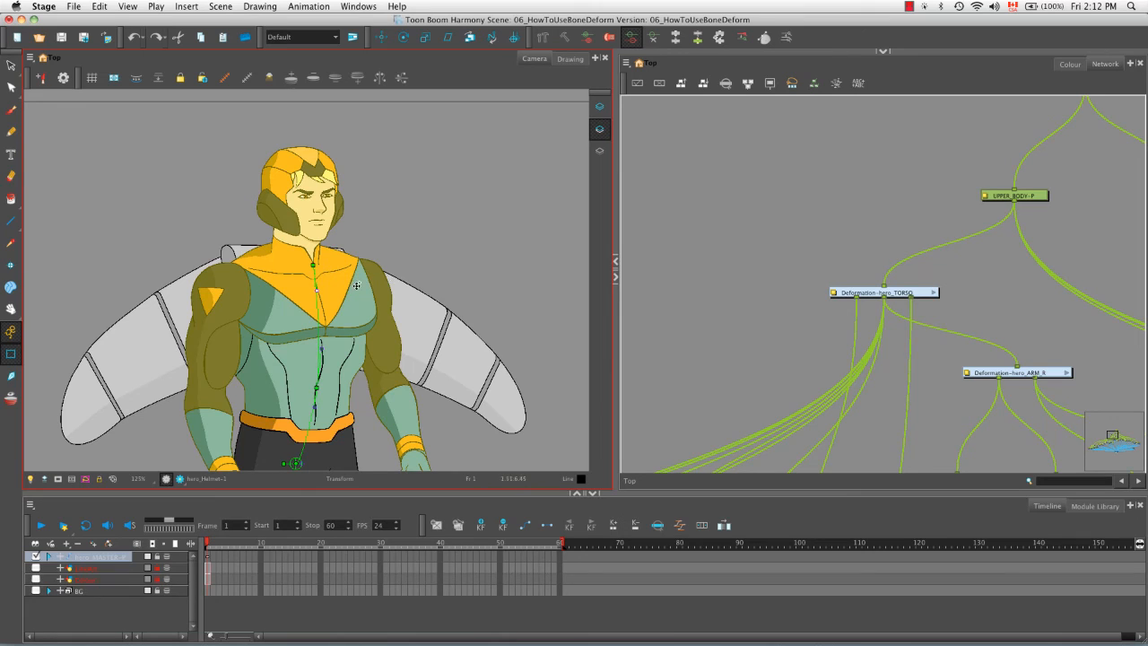
key(super+z)
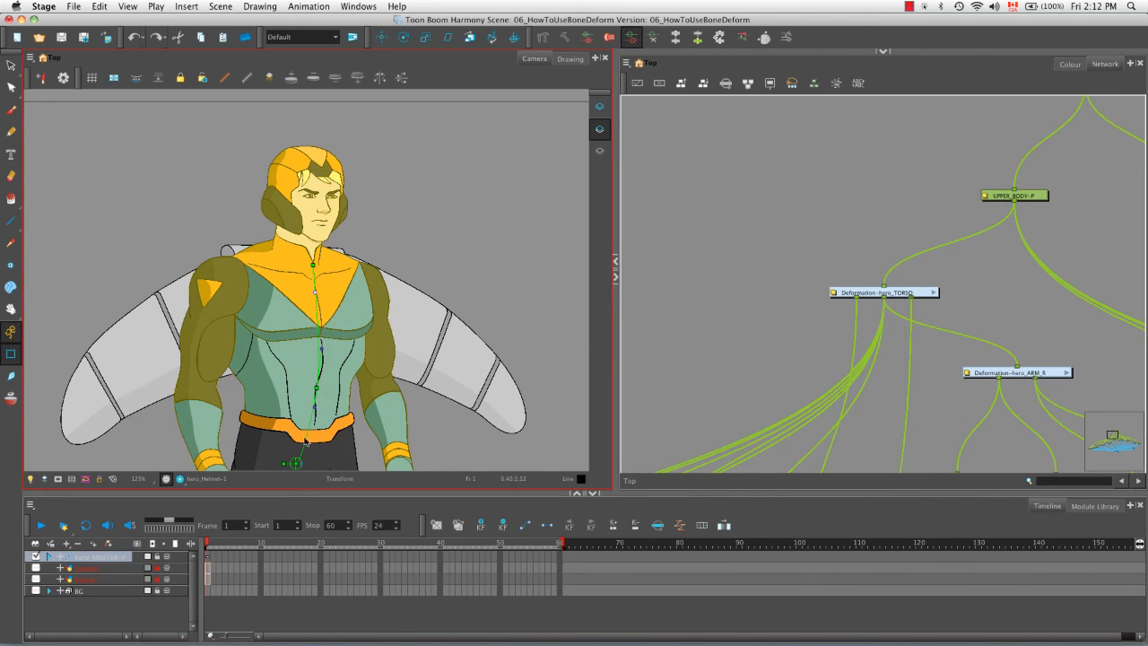
- Test the torso curve's waist point and the handle above it to deform the abs, undoing each move, and deselect the curve
mouse_move(317, 388)
mouse_down()
mouse_move(287, 385)
mouse_move(325, 385)
mouse_move(298, 387)
mouse_up()
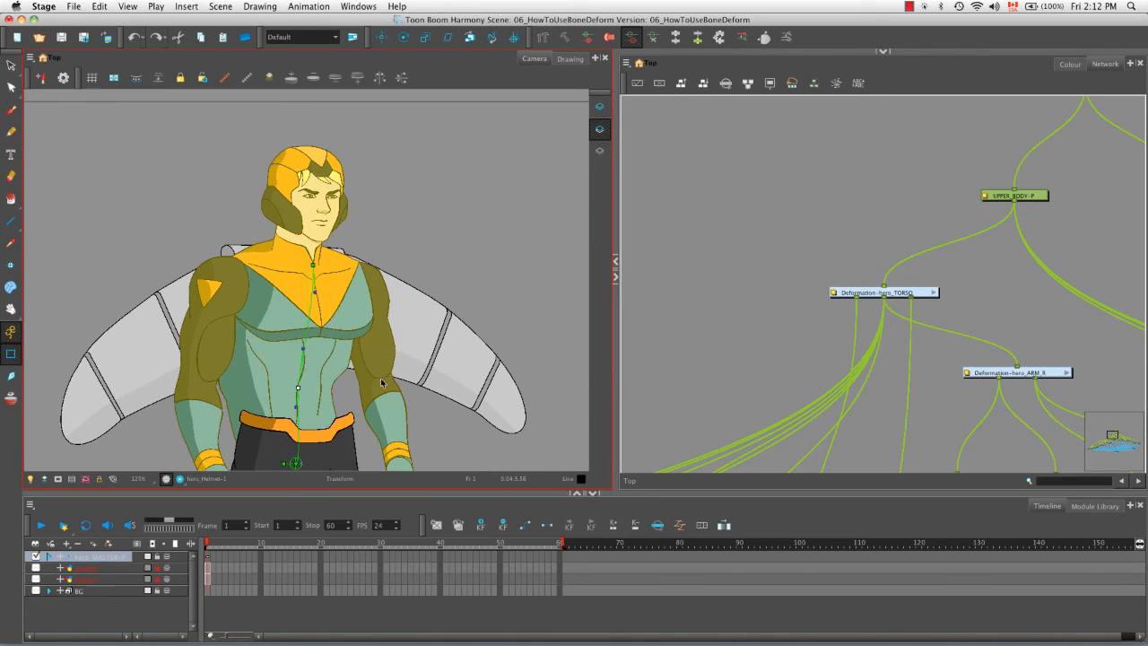
key(super)
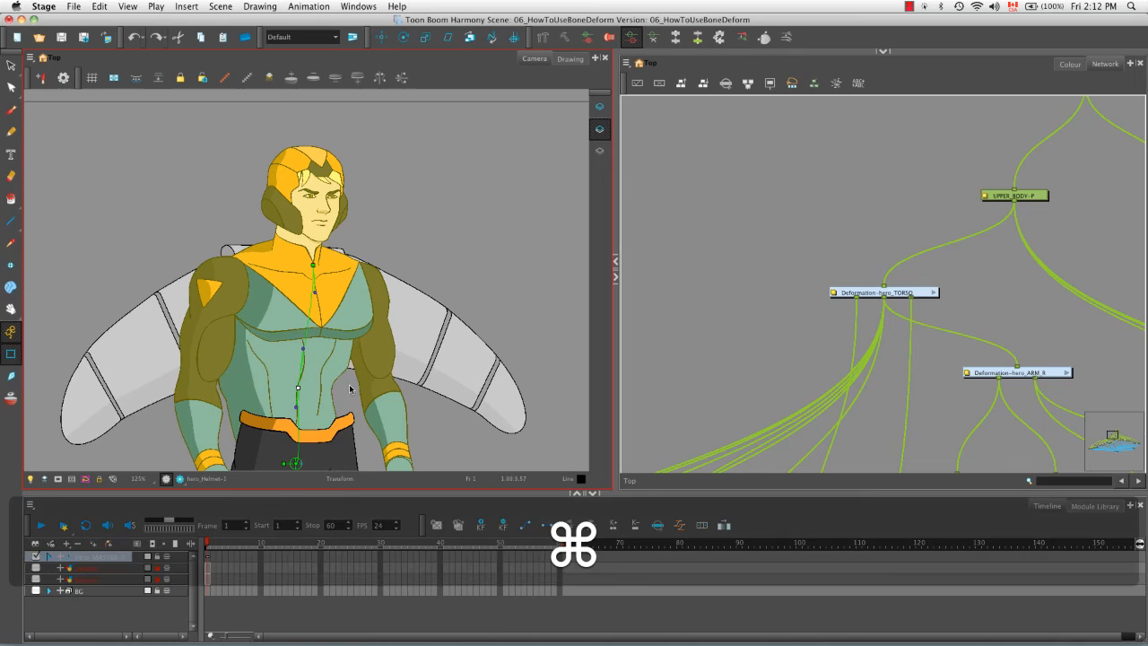
key(super+z)
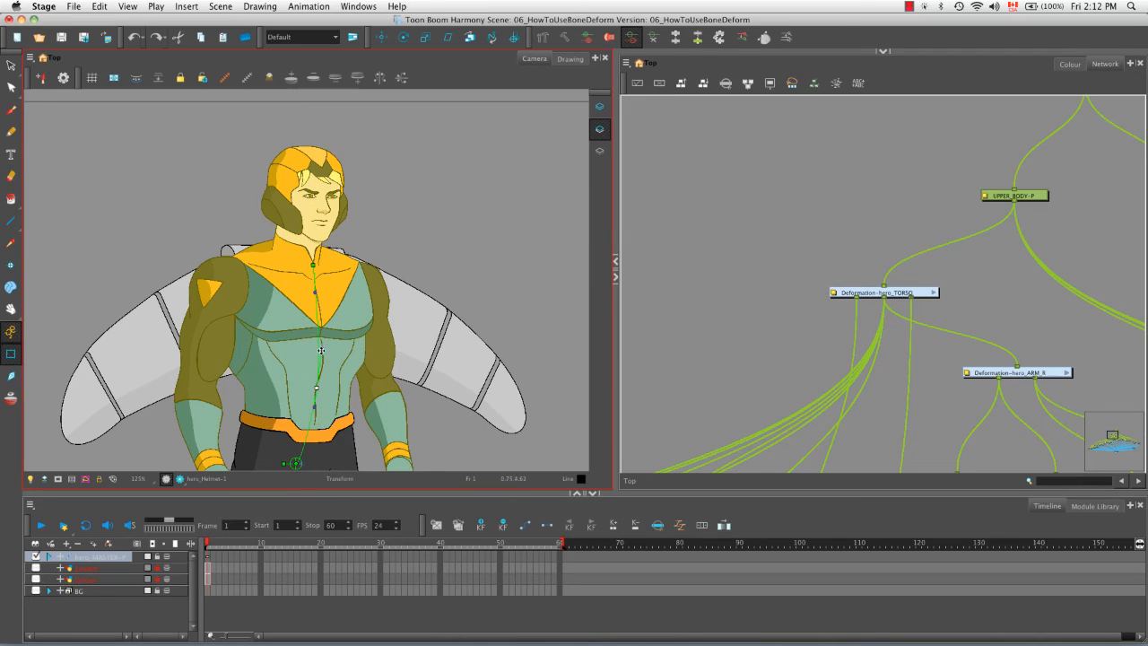
mouse_move(323, 350)
mouse_down()
mouse_move(332, 351)
mouse_move(315, 348)
mouse_up()
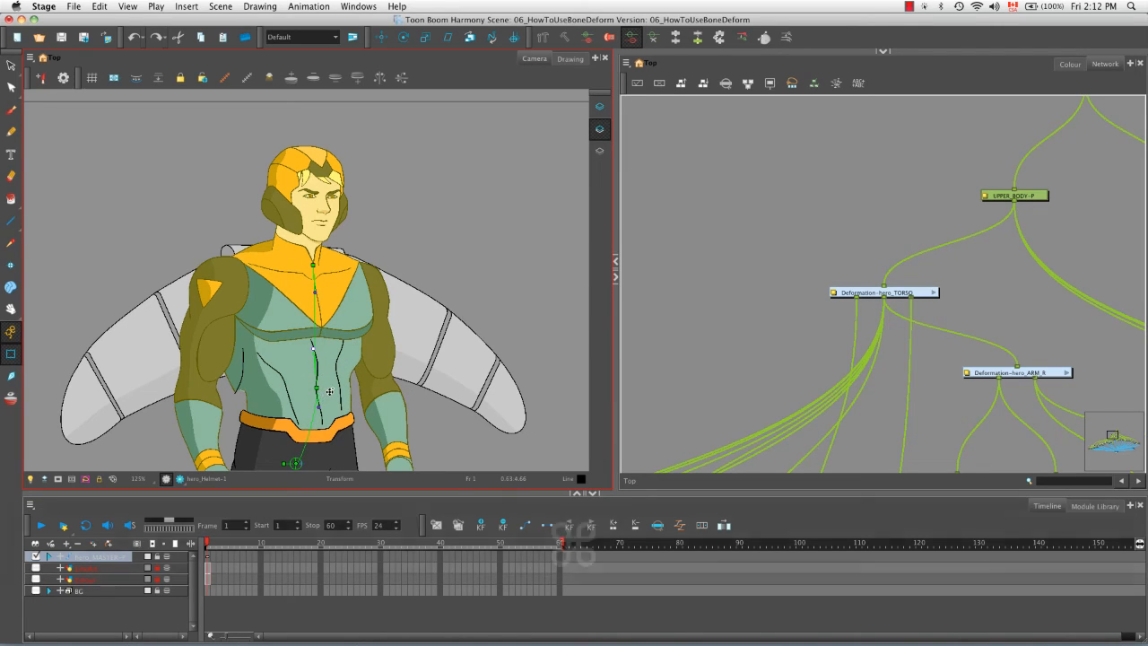
key(super+z)
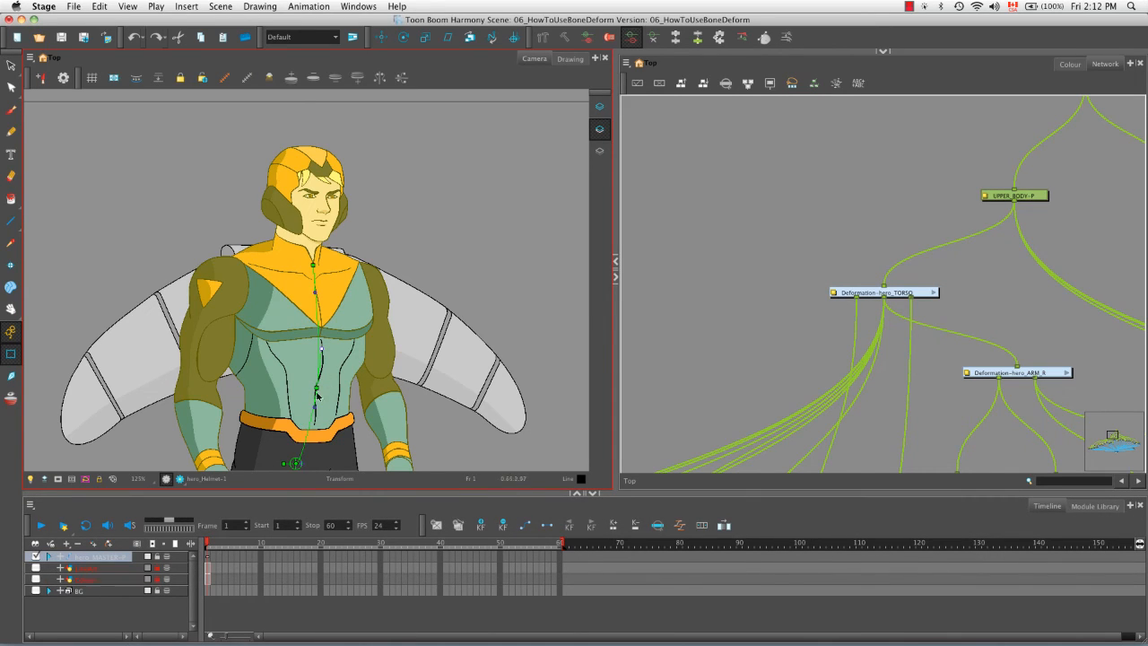
click(486, 285)
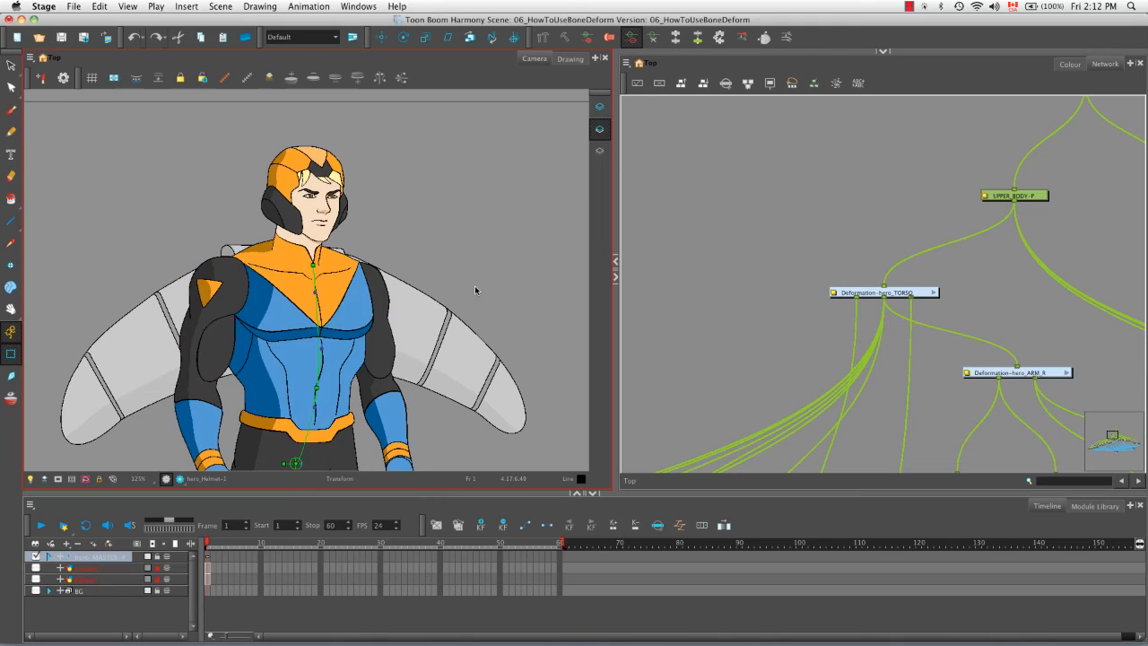
key(space)
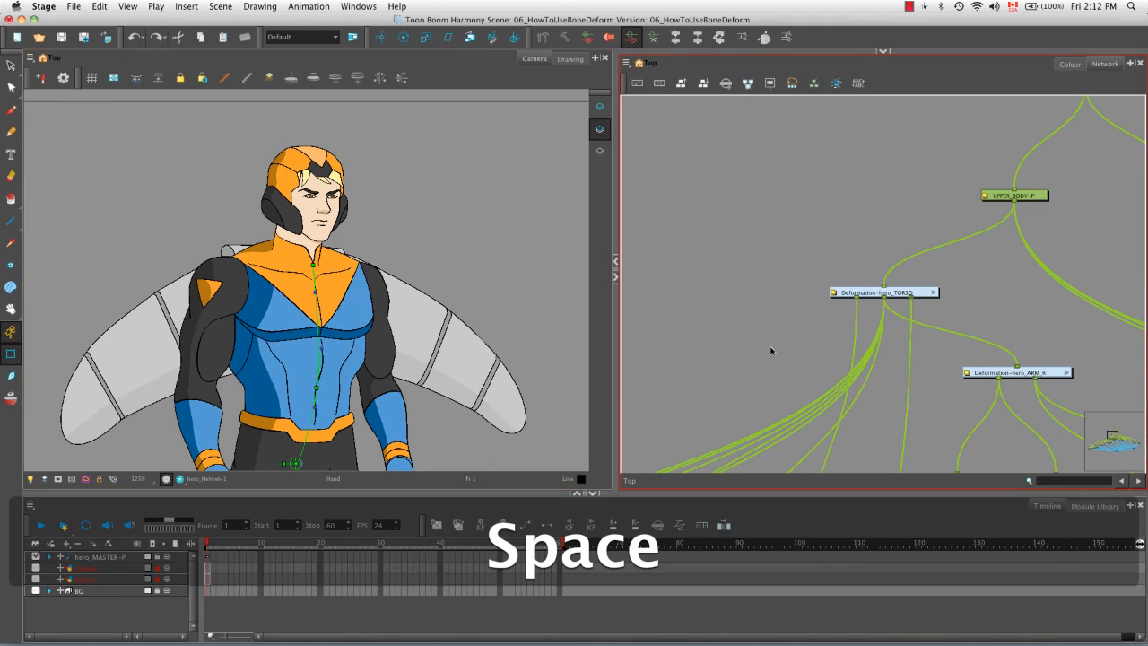
- Find the torso's deformation groups in the network and show only the Deformation-hero_chestTriangle controls
drag(767, 435, 759, 281)
drag(776, 328, 825, 219)
drag(778, 300, 854, 248)
drag(787, 306, 843, 261)
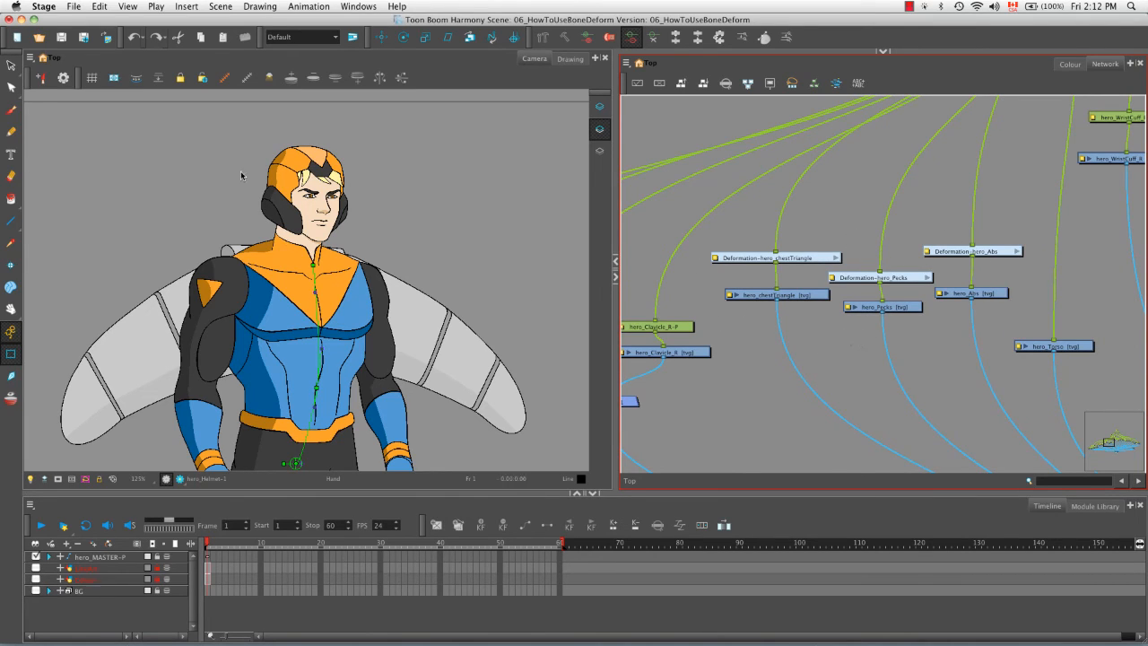
click(246, 78)
click(805, 258)
click(224, 79)
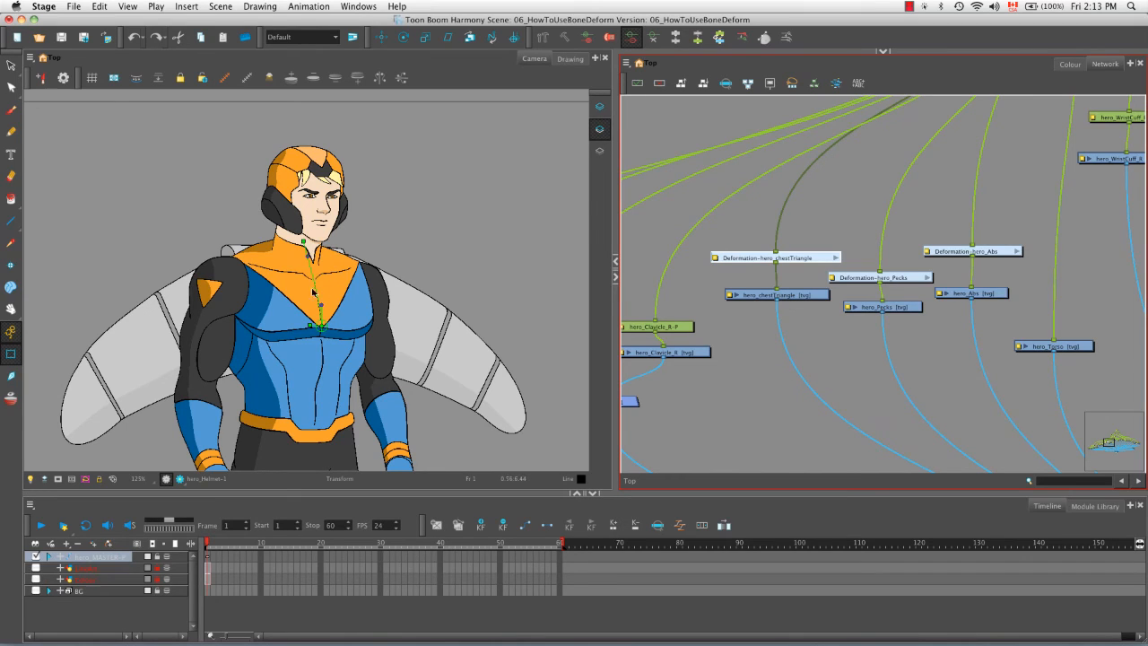
- Add the Deformation-hero_Pecks controls to the view, test pulling the lower chest points, and undo the moves
click(909, 279)
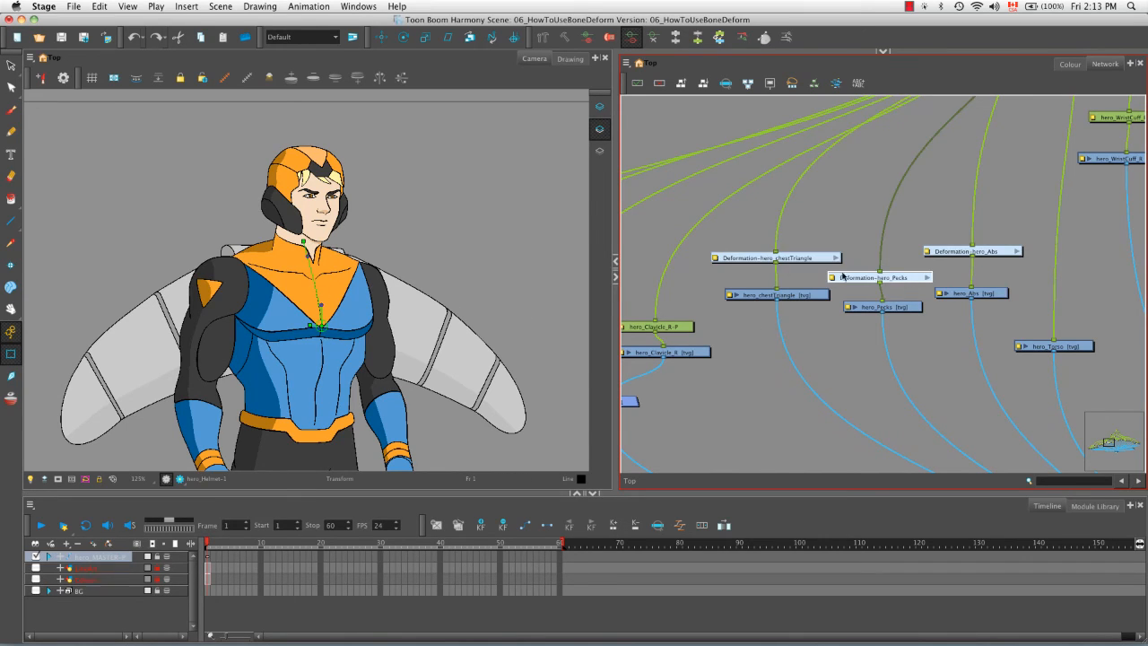
click(224, 79)
click(266, 340)
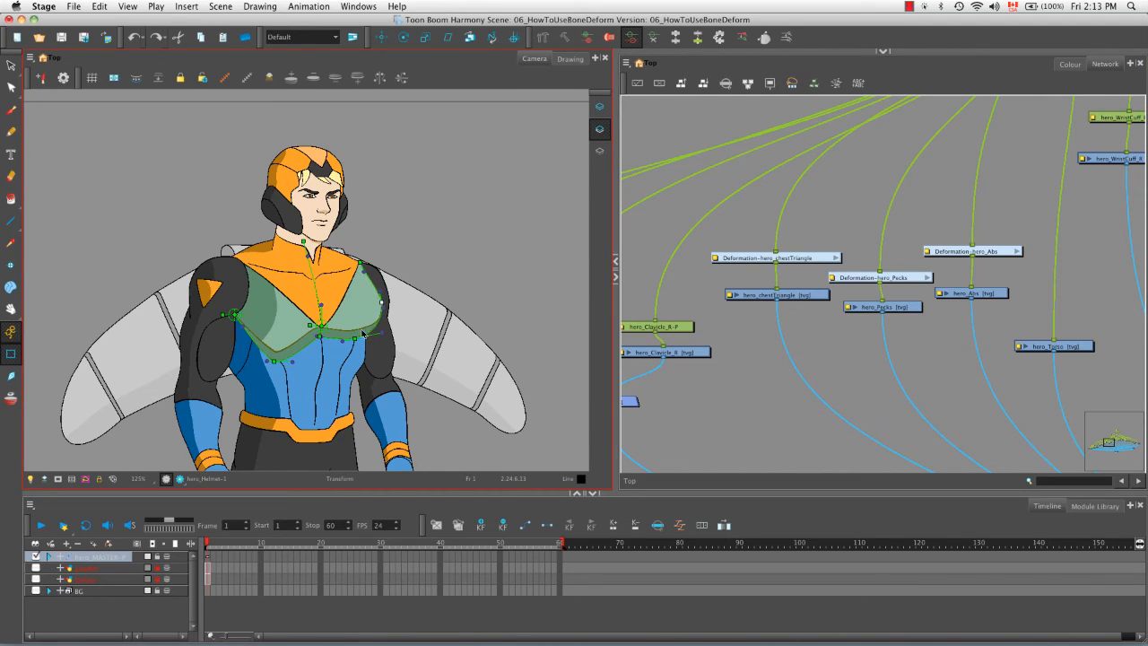
click(355, 355)
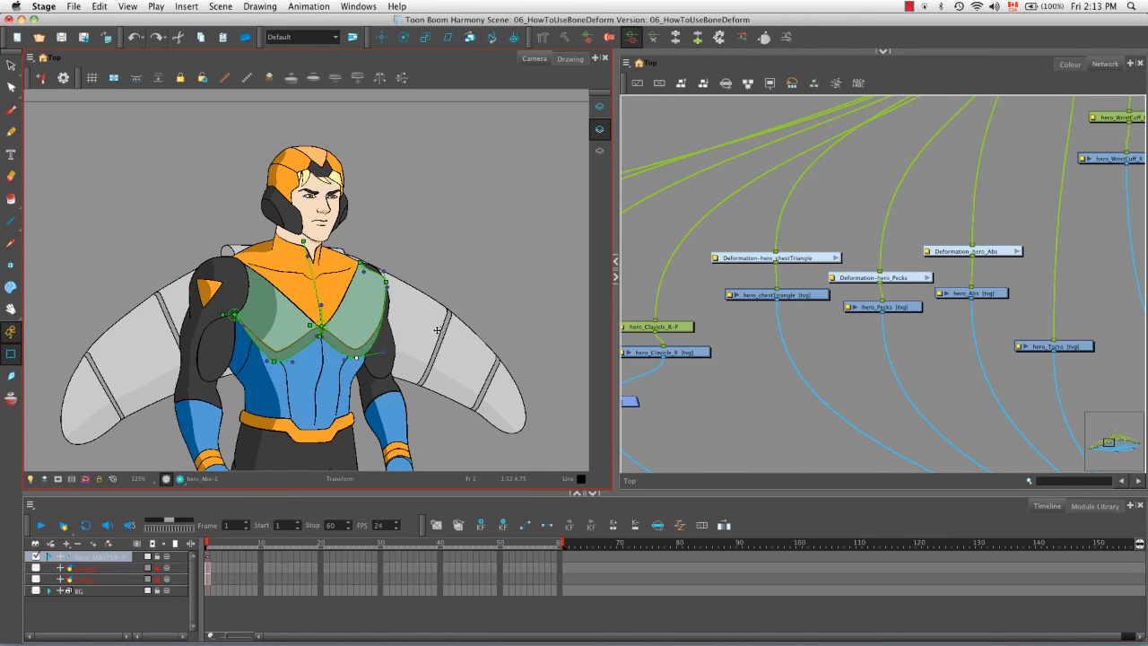
key(super+z)
key(super+z)
key(super+z)
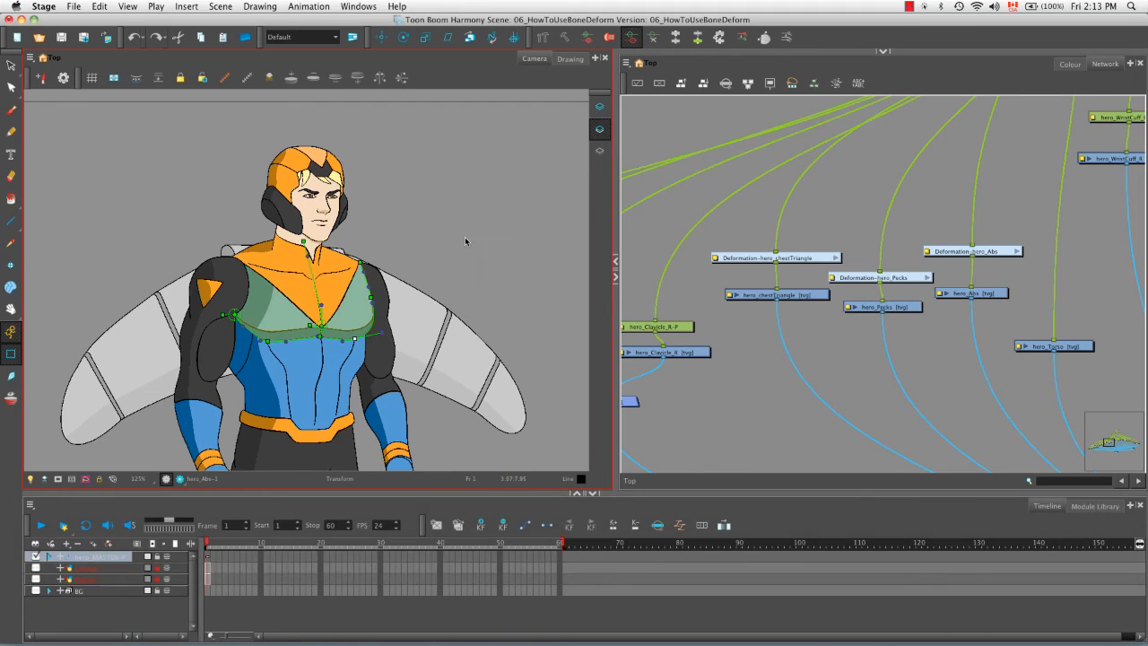
- Show the Deformation-hero_Abs controls on the character, and hide all deformation controls
click(992, 252)
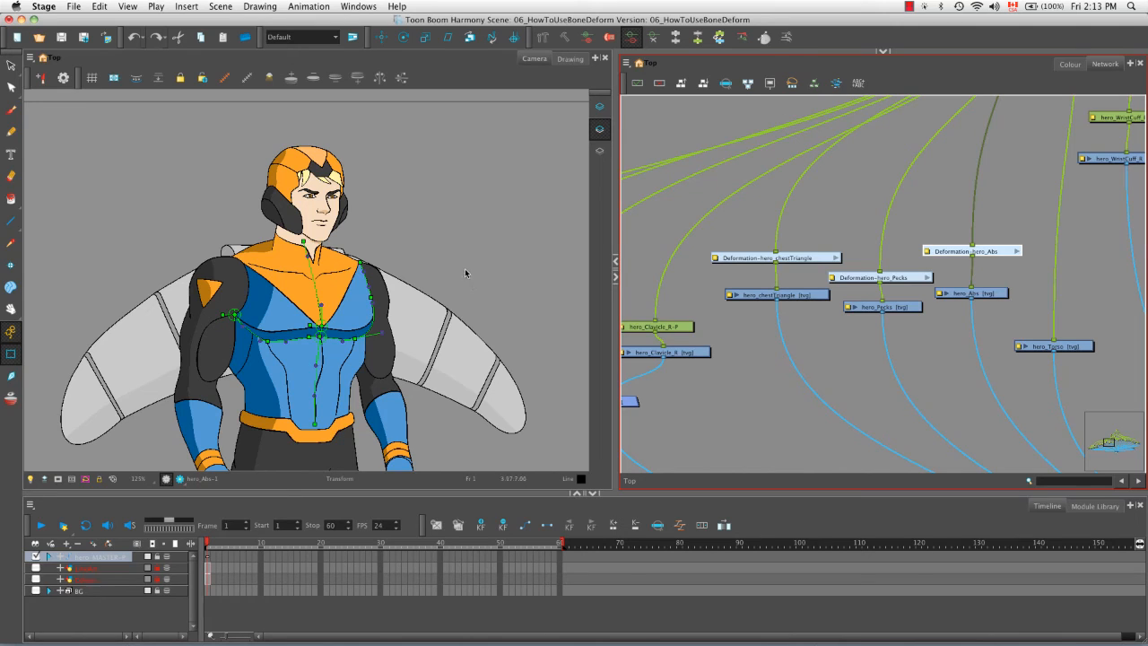
click(317, 132)
key(space)
drag(974, 243, 777, 351)
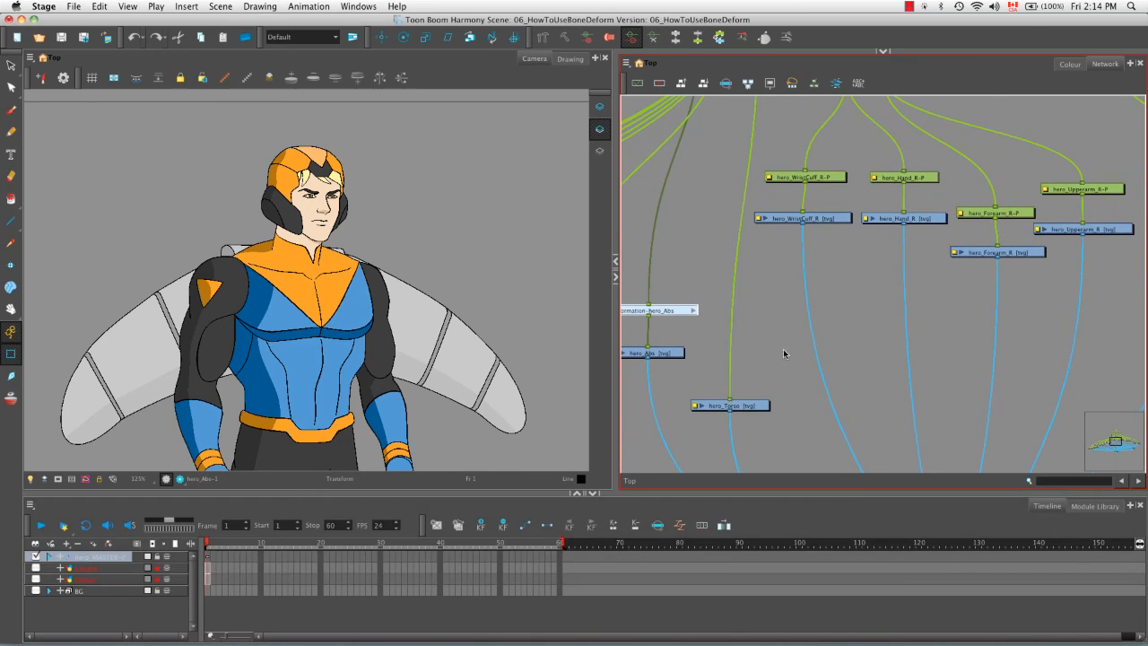
- Examine how the torso drawings feed into the Composite, and highlight the hero_Torso connection at its input port
key(1)
key(space)
drag(799, 392, 833, 280)
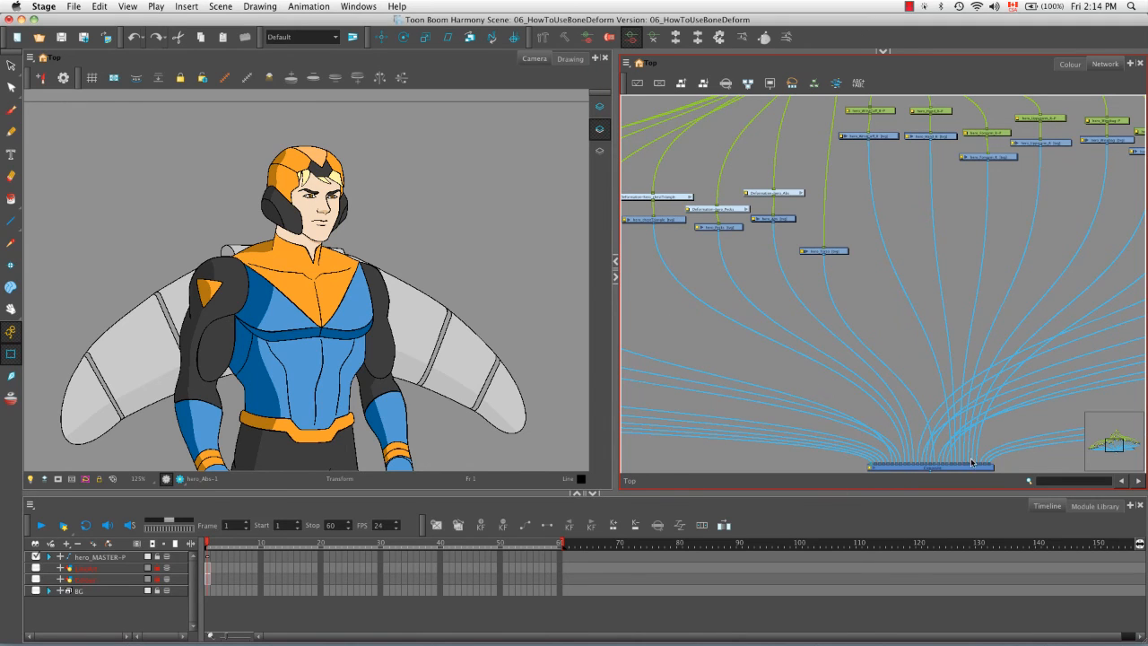
key(space)
drag(750, 323, 853, 329)
key(1)
key(1)
key(1)
key(1)
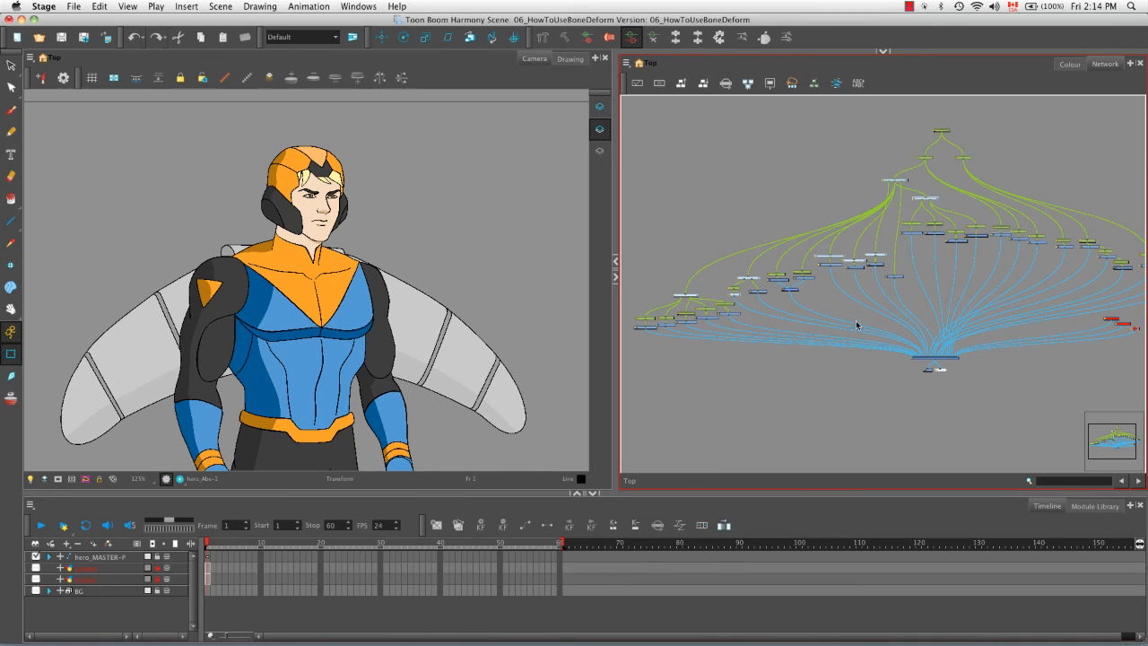
key(2)
key(2)
key(2)
key(2)
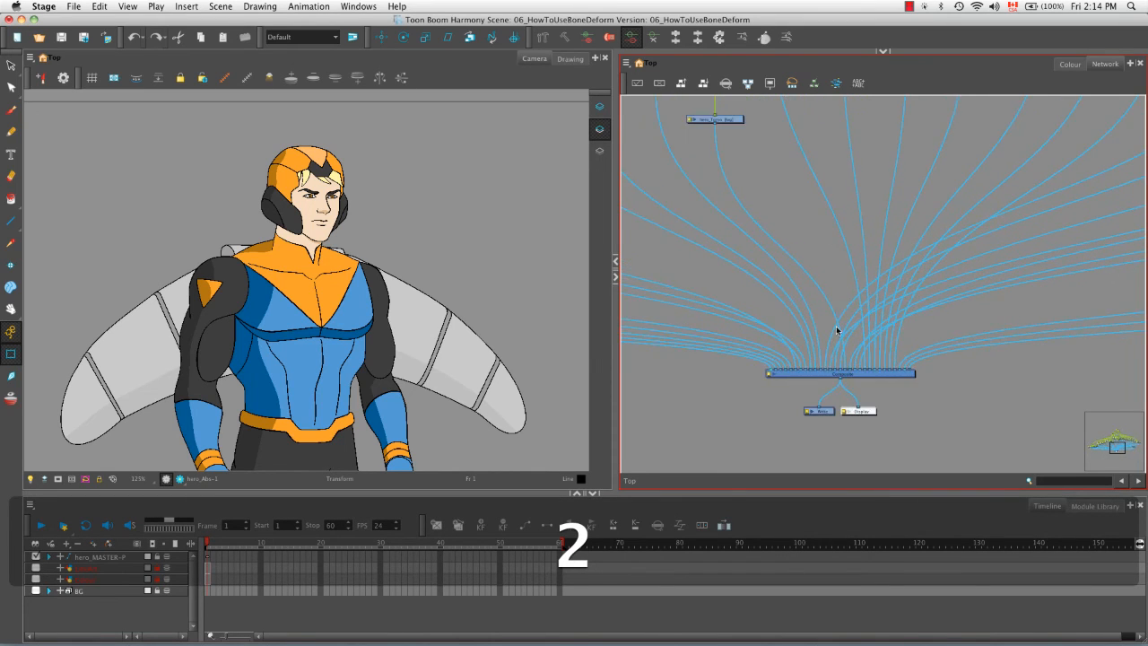
click(791, 339)
key(space)
drag(791, 407, 871, 353)
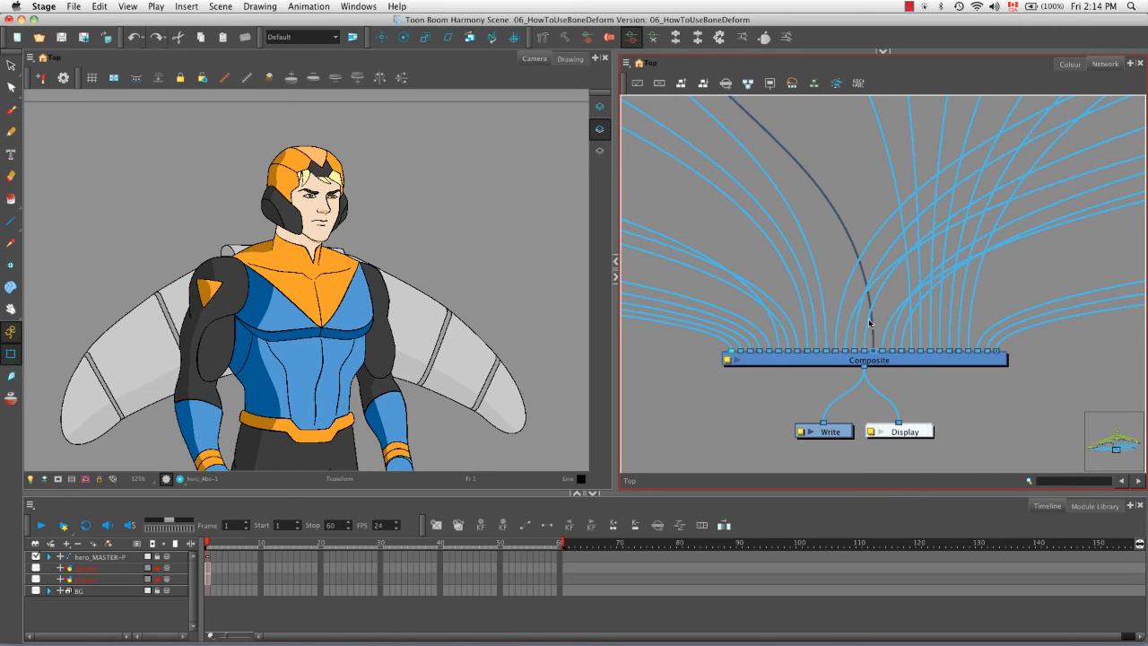
- Bring the hero's arms and hands and the Deformation-hero_ARM_R branch of the network into view
key(space)
drag(413, 436, 385, 313)
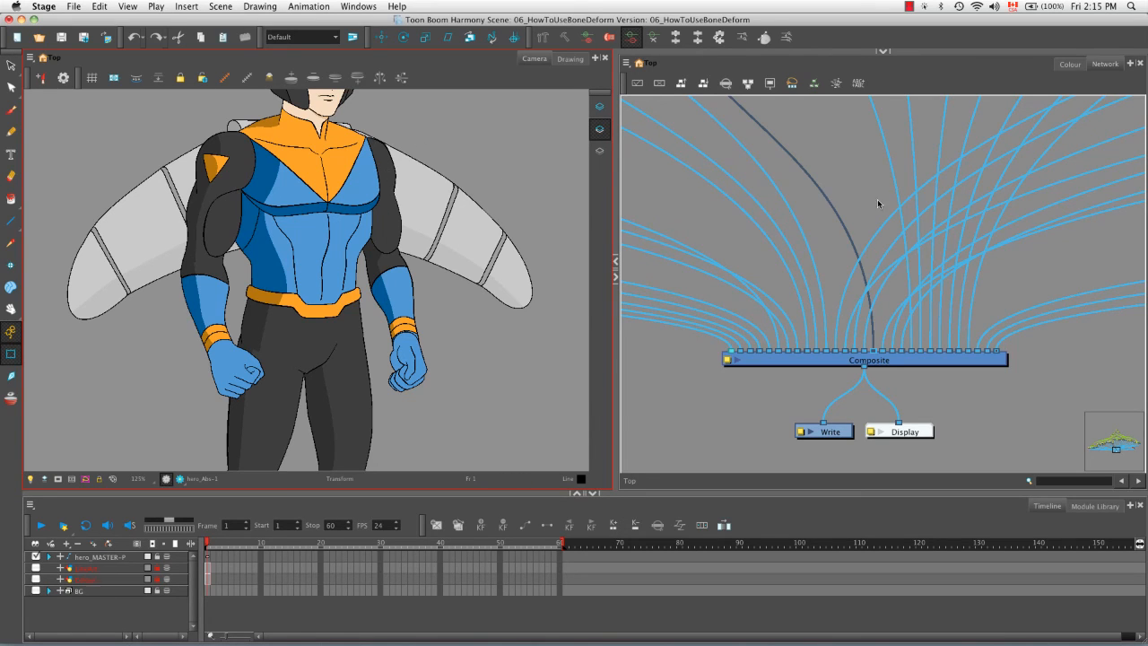
key(space)
drag(837, 213, 834, 238)
drag(773, 223, 771, 361)
key(1)
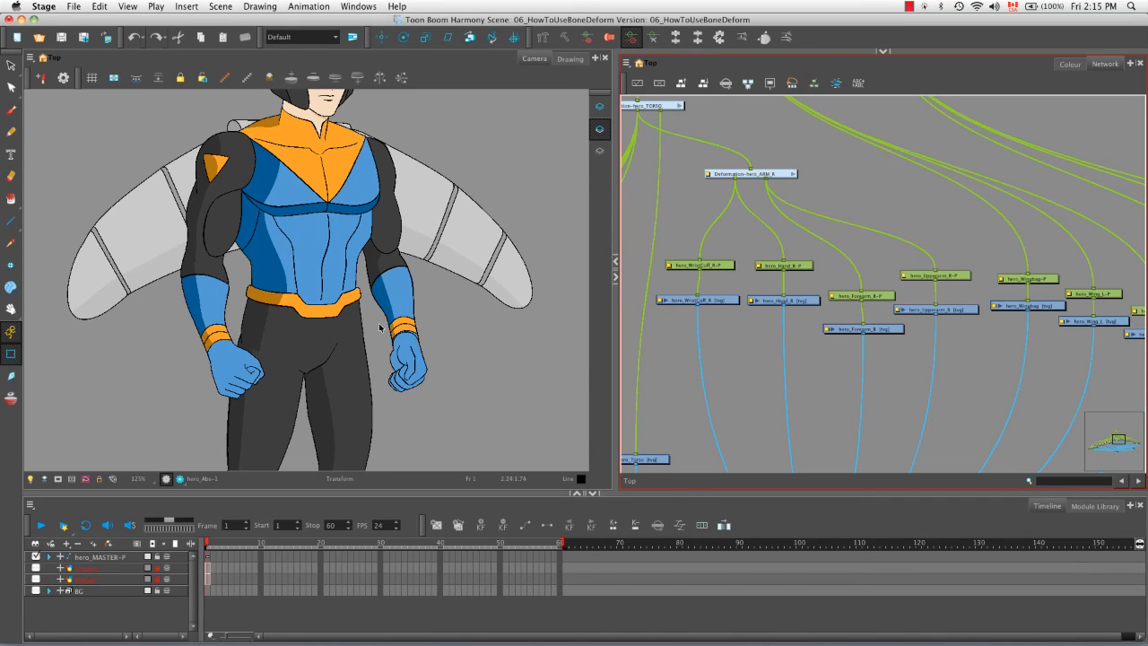
- Examine how the arm drawings connect to the Composite's ports, and return to the Deformation-hero_ARM_R group
drag(903, 368, 748, 373)
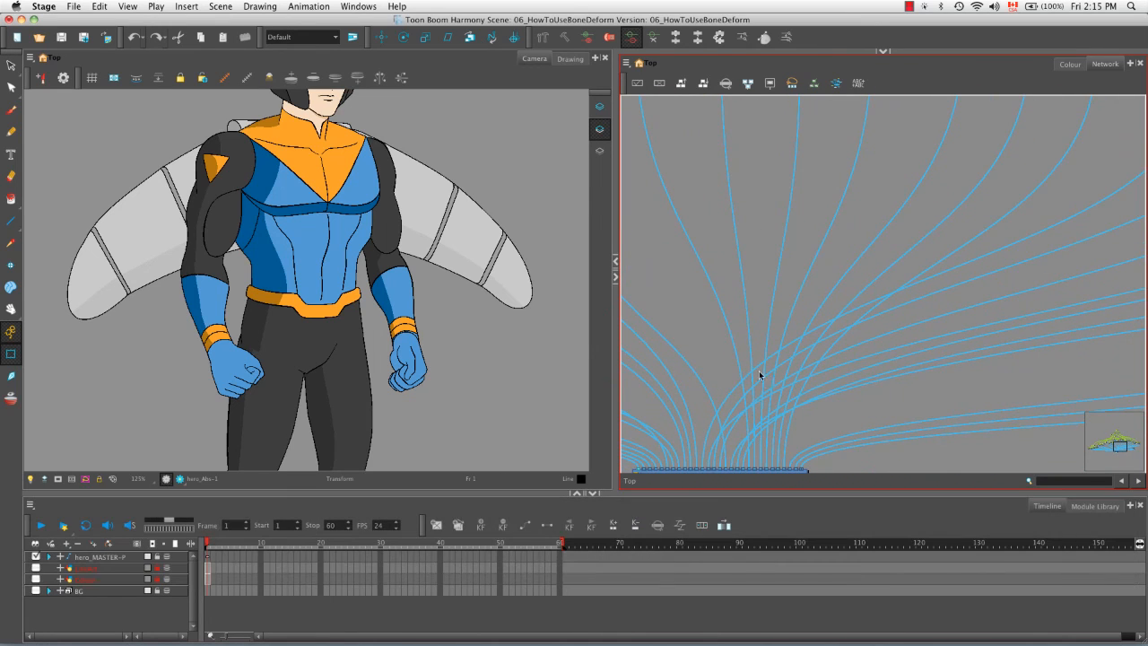
drag(832, 441, 787, 359)
key(1)
key(1)
drag(882, 366, 810, 396)
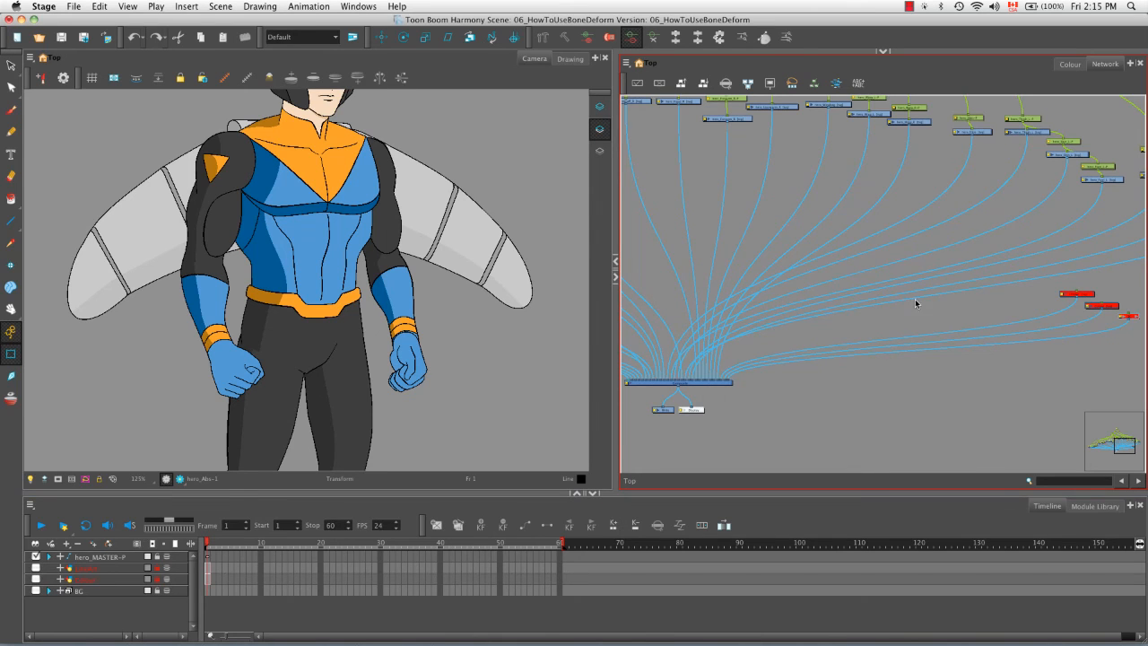
drag(858, 339, 846, 344)
key(2)
key(2)
drag(939, 295, 971, 305)
drag(734, 432, 834, 300)
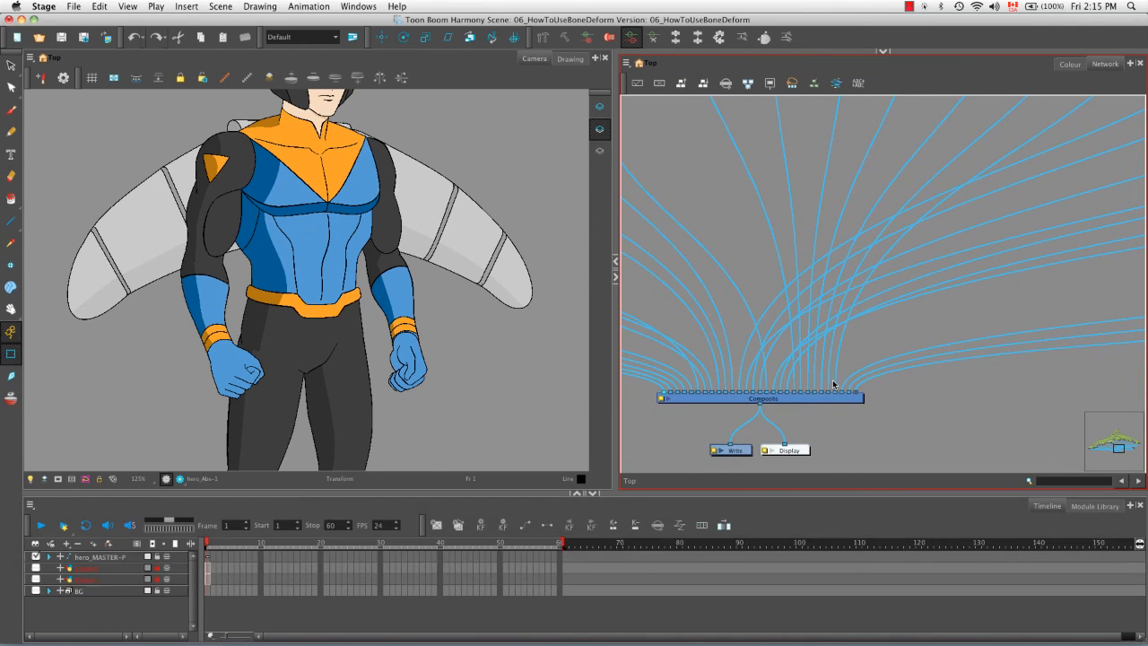
drag(818, 381, 827, 409)
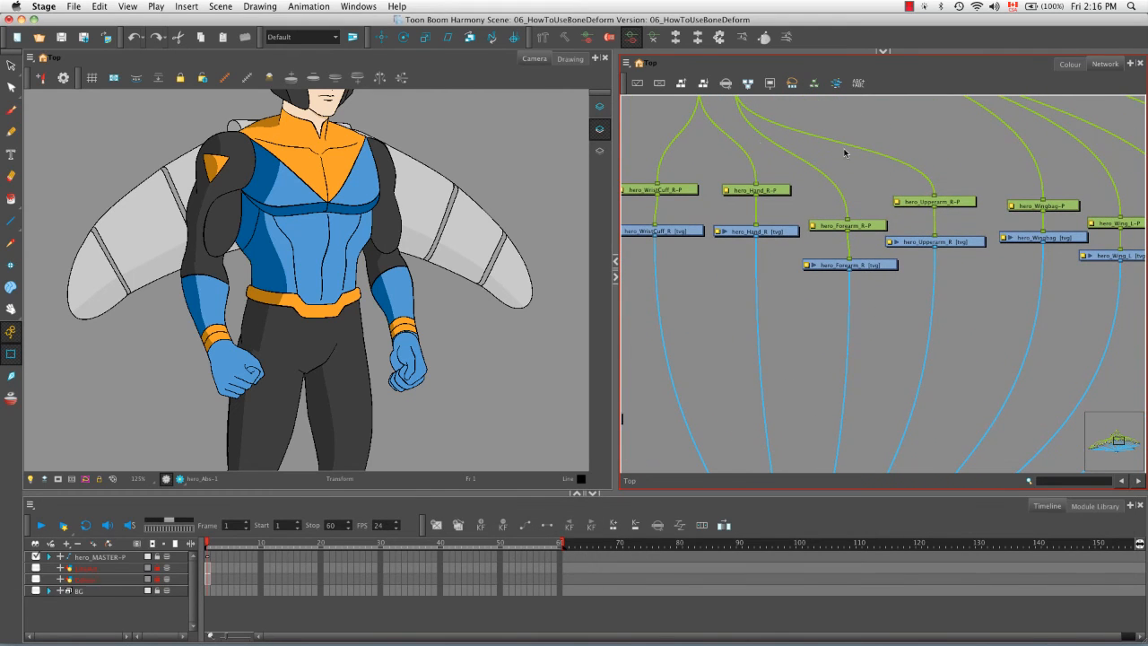
drag(733, 299, 756, 367)
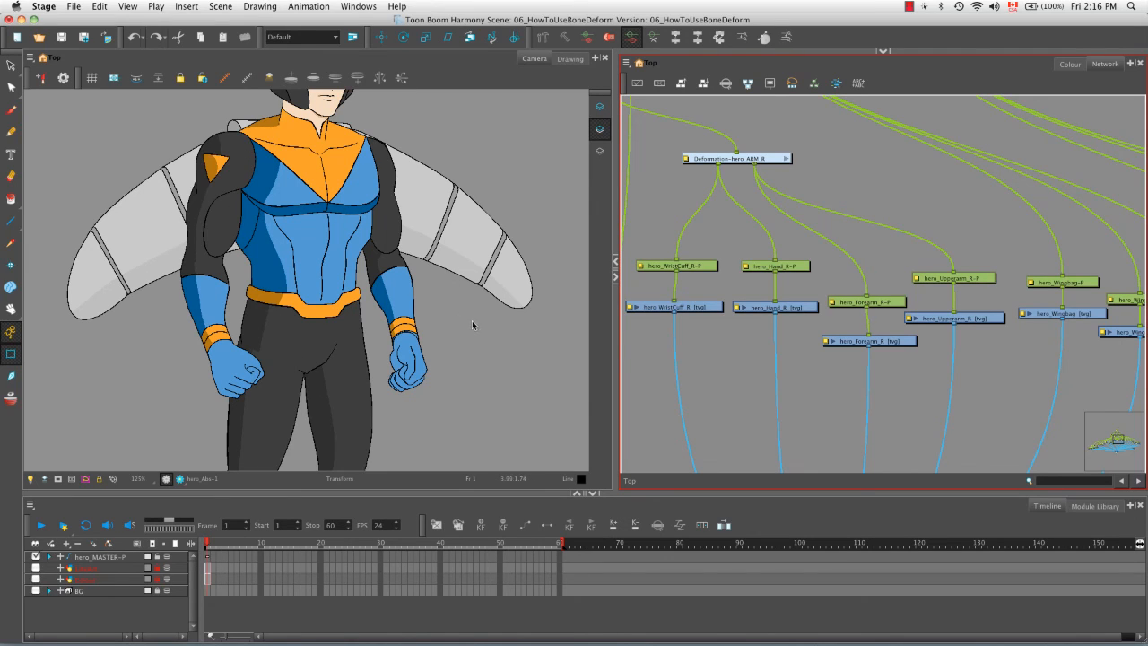
- Inspect the hero_Upperarm_L drawing and its overlaps at the elbow and wrist in the Drawing view, and return to the Camera view
click(222, 236)
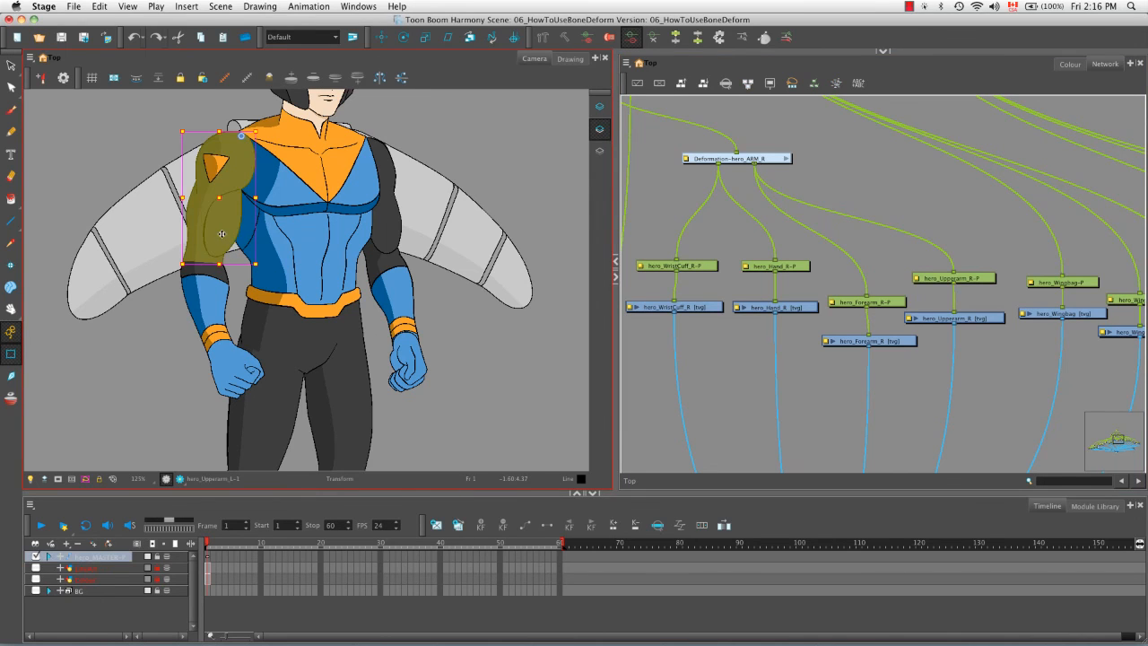
click(569, 59)
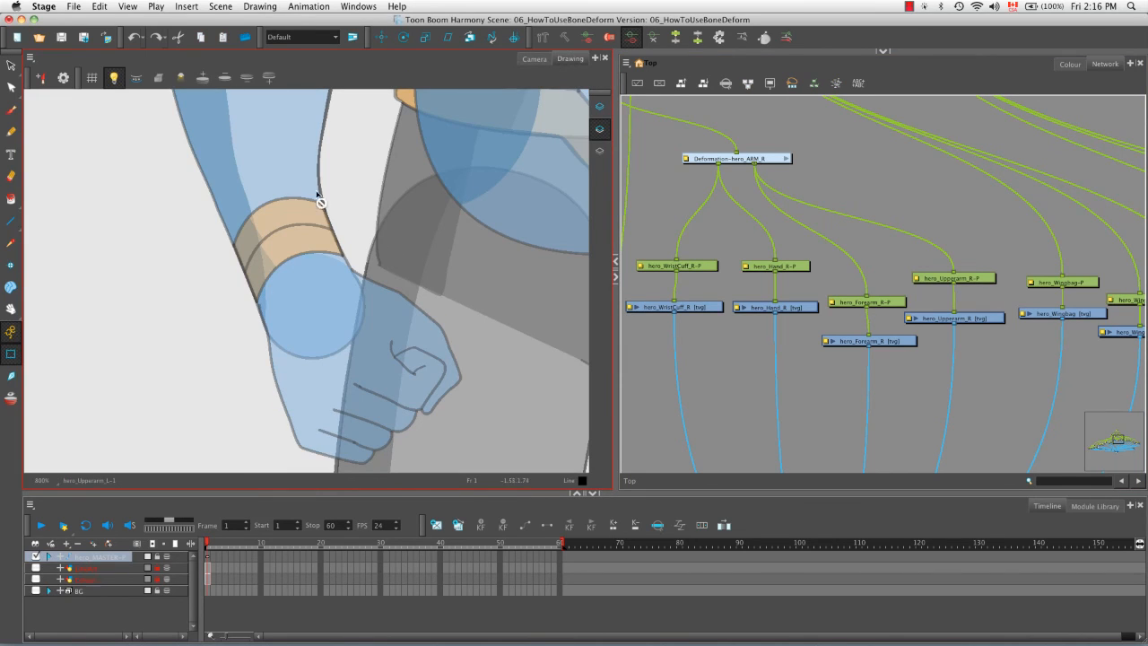
key(space)
mouse_move(330, 223)
mouse_down()
mouse_move(333, 341)
mouse_move(310, 243)
mouse_move(356, 318)
mouse_up()
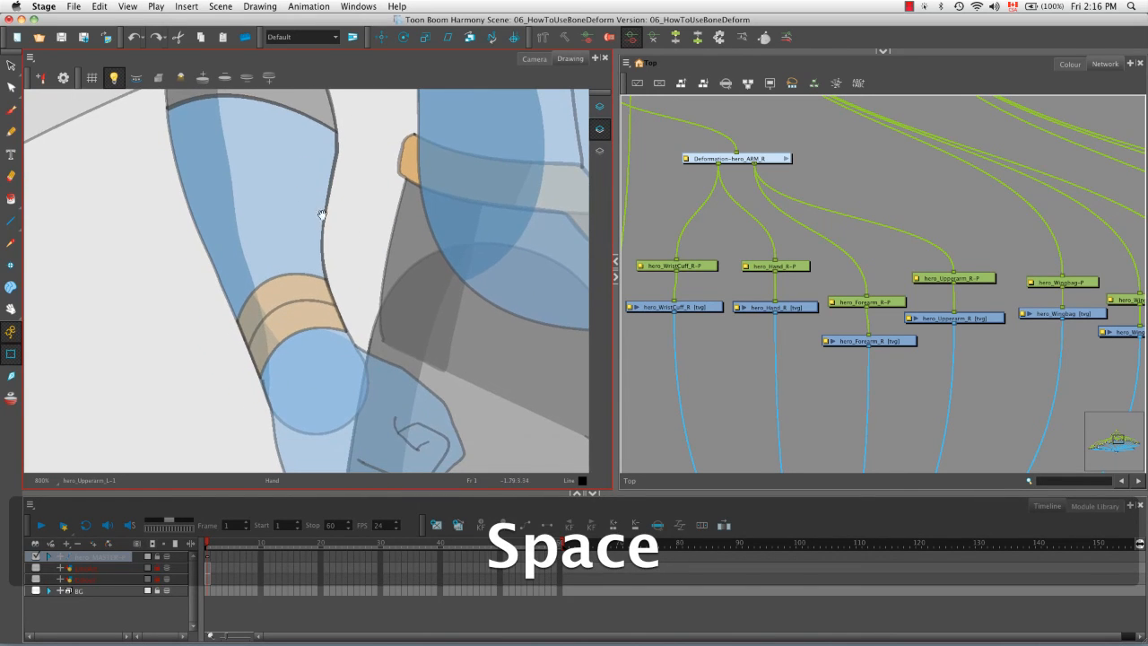
key(space)
drag(384, 388, 343, 296)
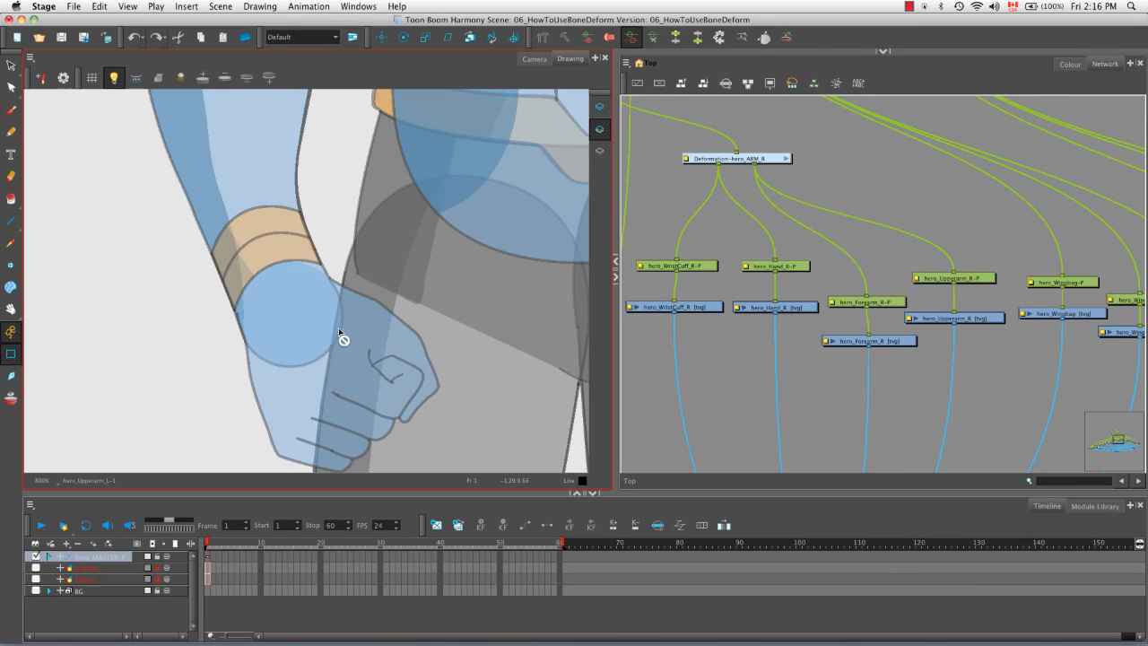
key(space)
drag(280, 165, 279, 413)
drag(266, 224, 267, 354)
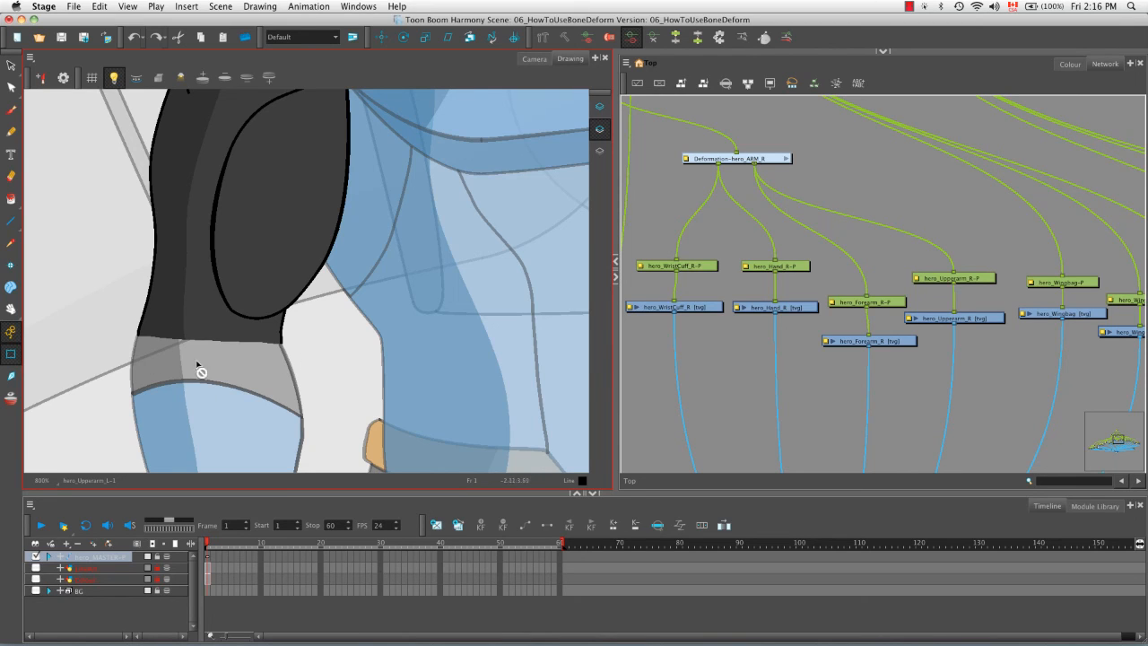
click(531, 60)
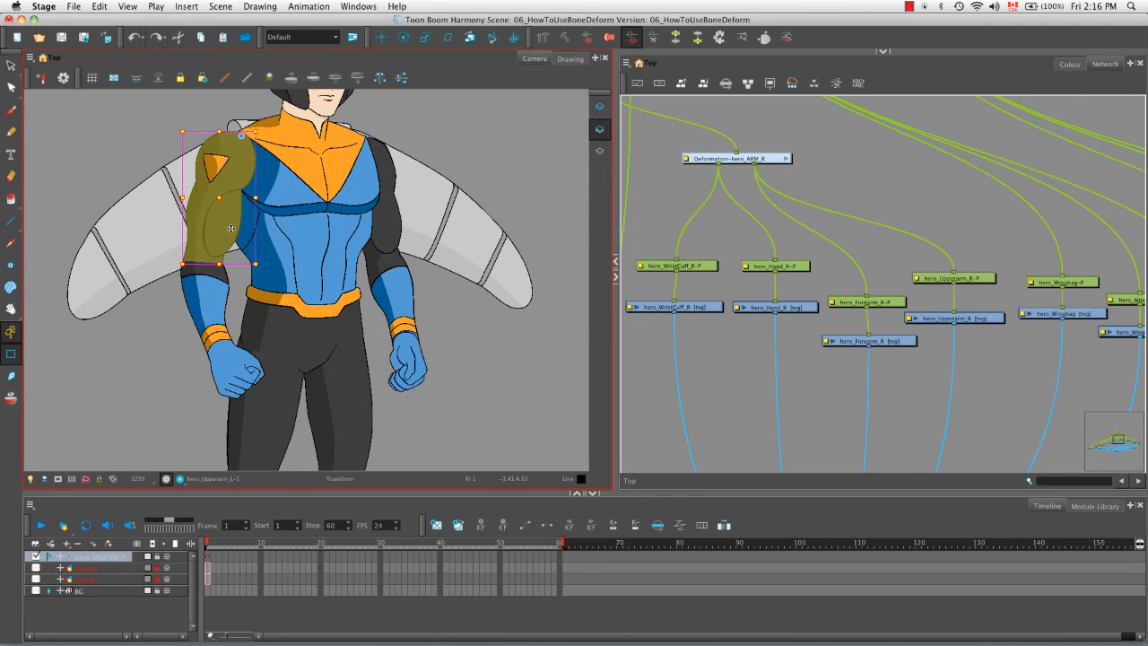
click(160, 331)
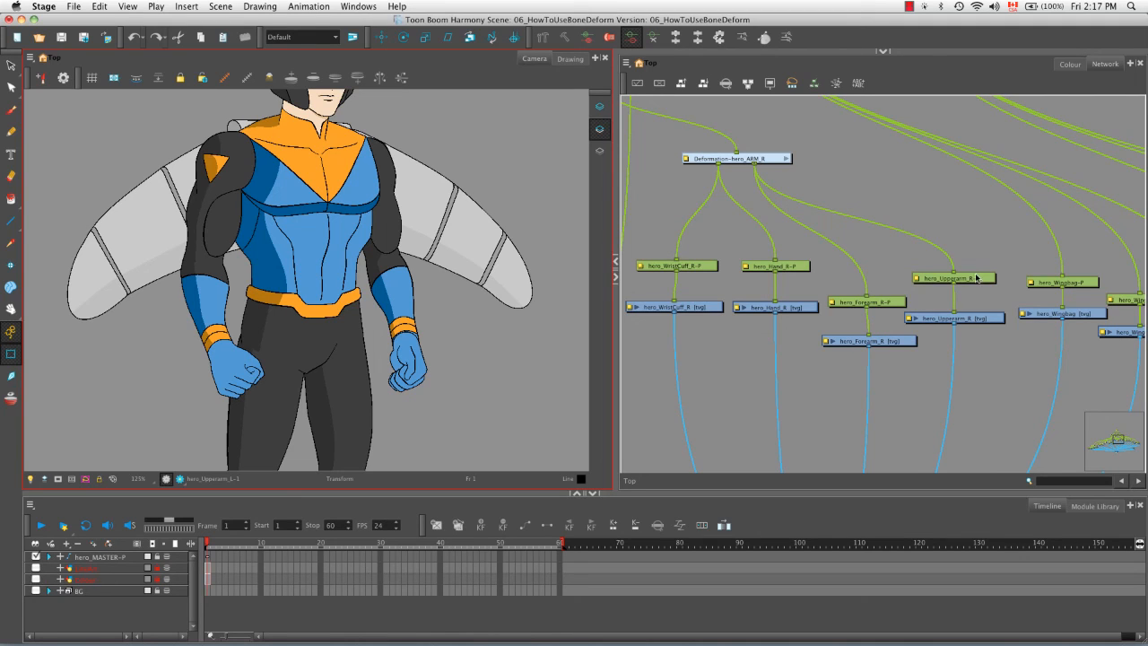
- Inspect the hero_Upperarm_R and hero_Forearm_R drawings in the Drawing view, comparing their overlap at the elbow
click(968, 319)
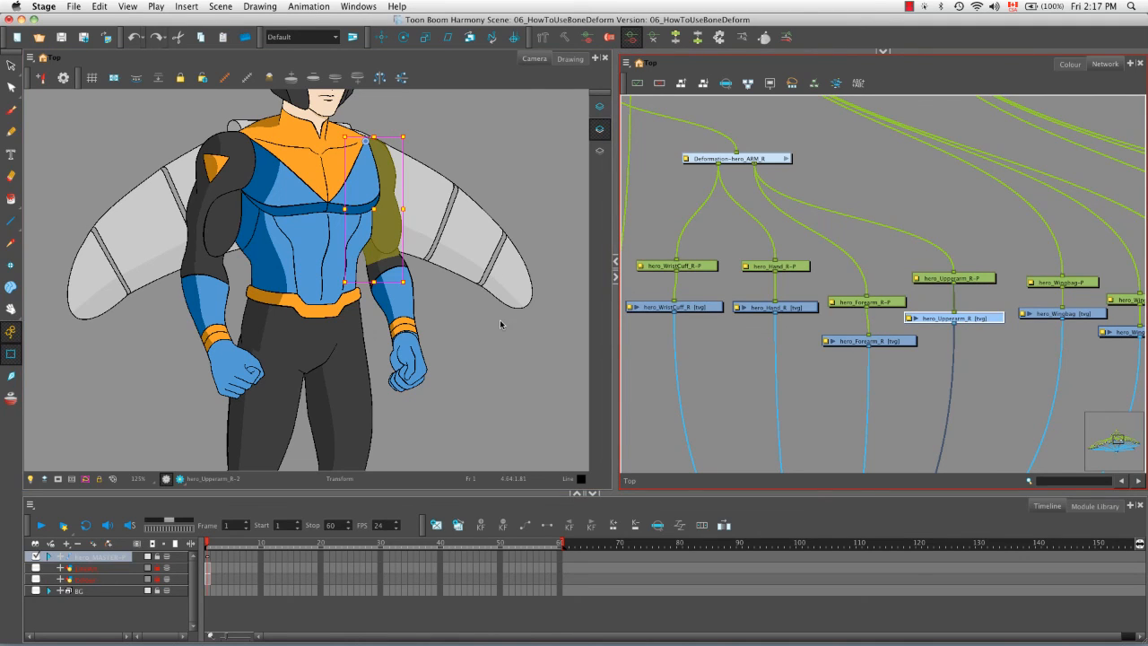
click(569, 58)
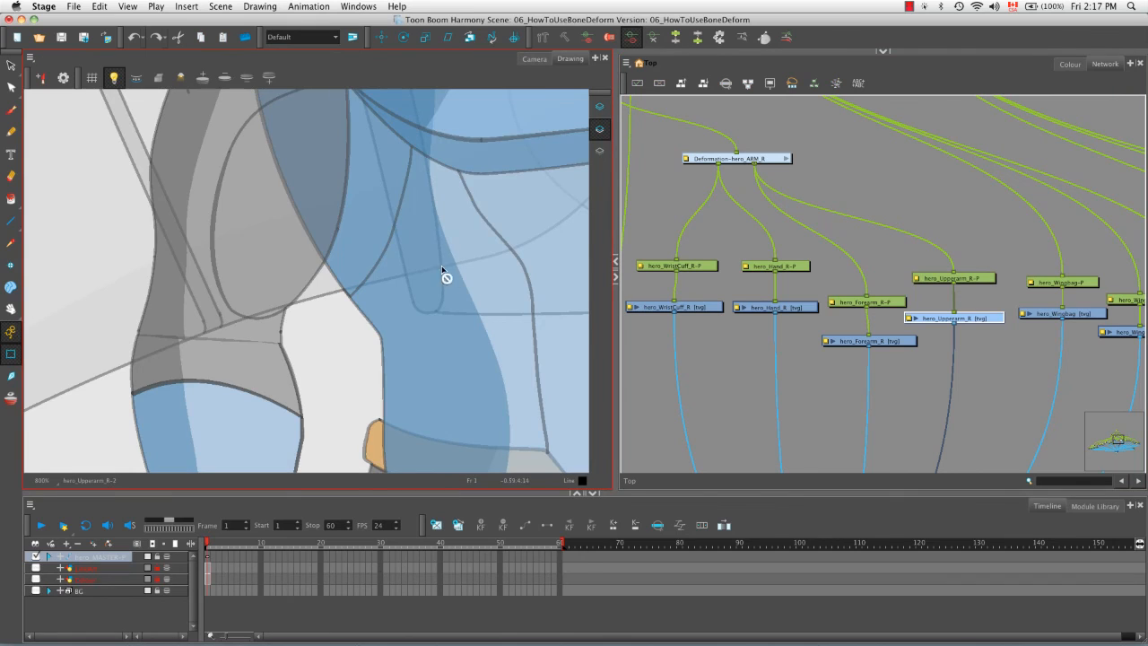
key(space)
drag(443, 260, 238, 320)
scroll(239, 320, down, 3)
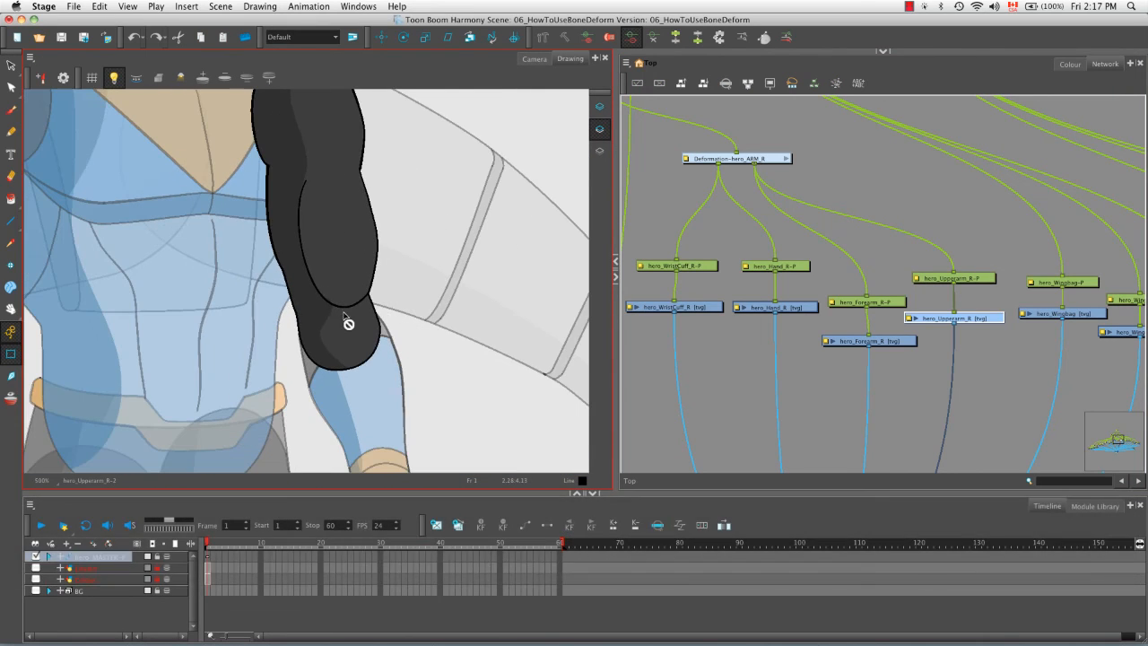
drag(393, 281, 436, 277)
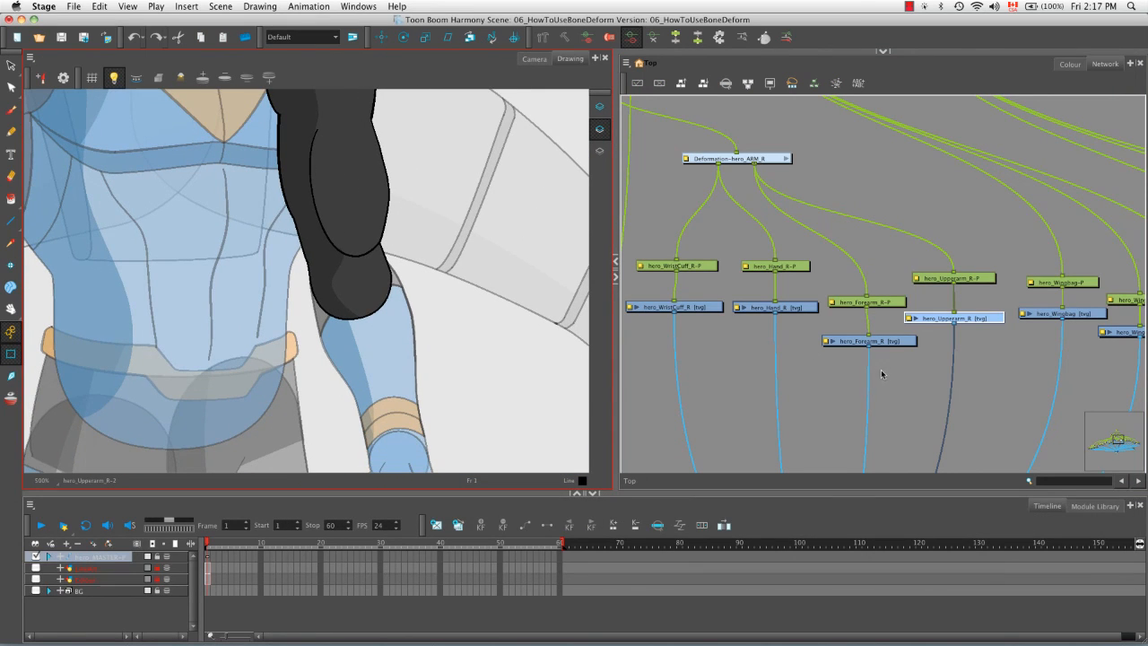
click(890, 342)
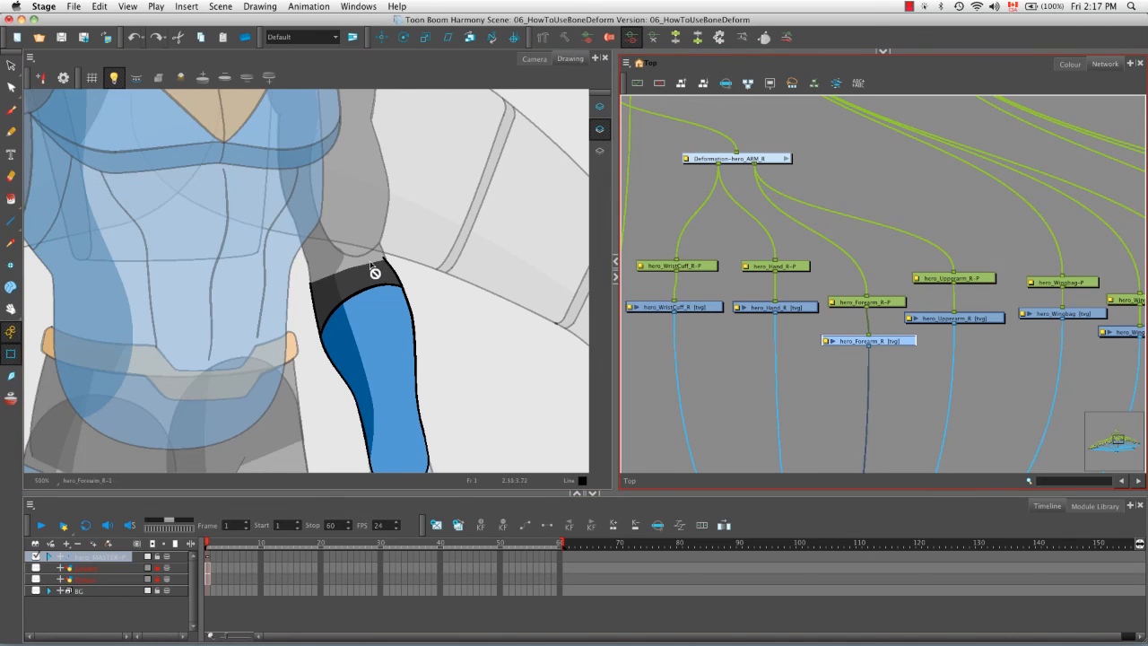
click(972, 319)
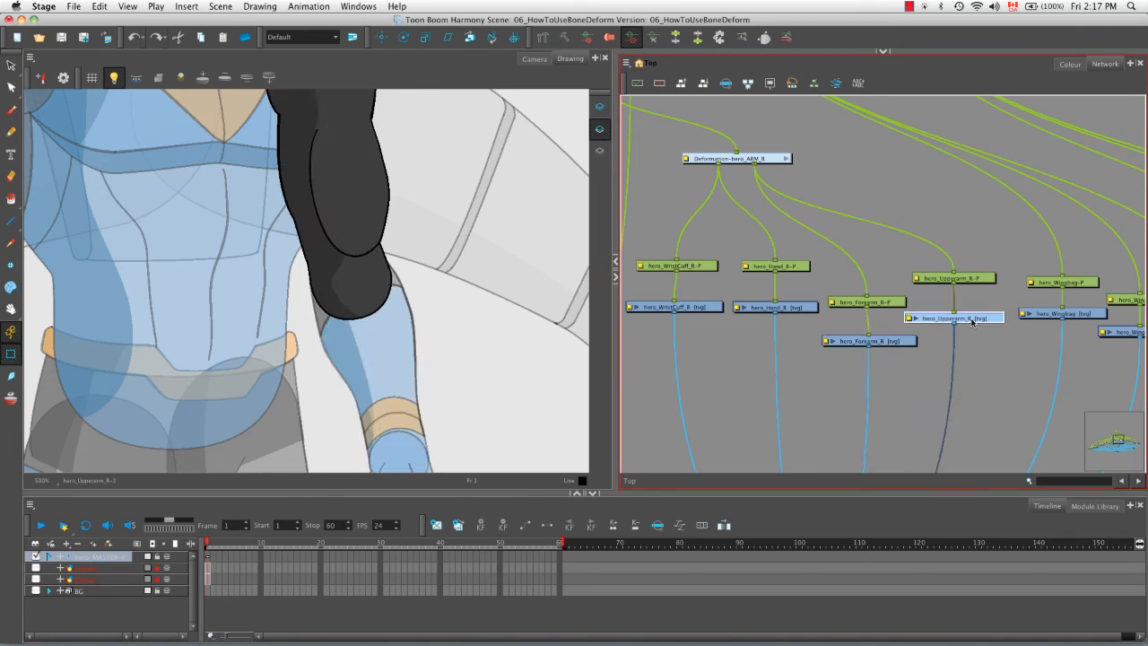
- Try outlining the elbow end of the hero_Upperarm_R drawing with the Cutter tool, and cancel the selection
click(10, 65)
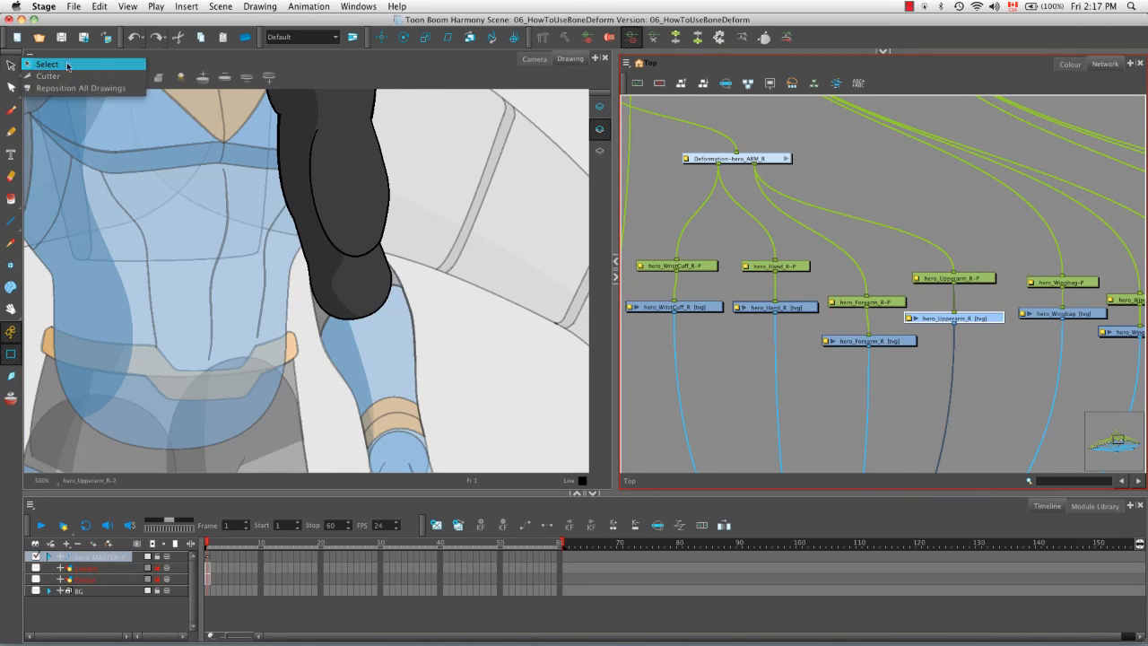
click(109, 77)
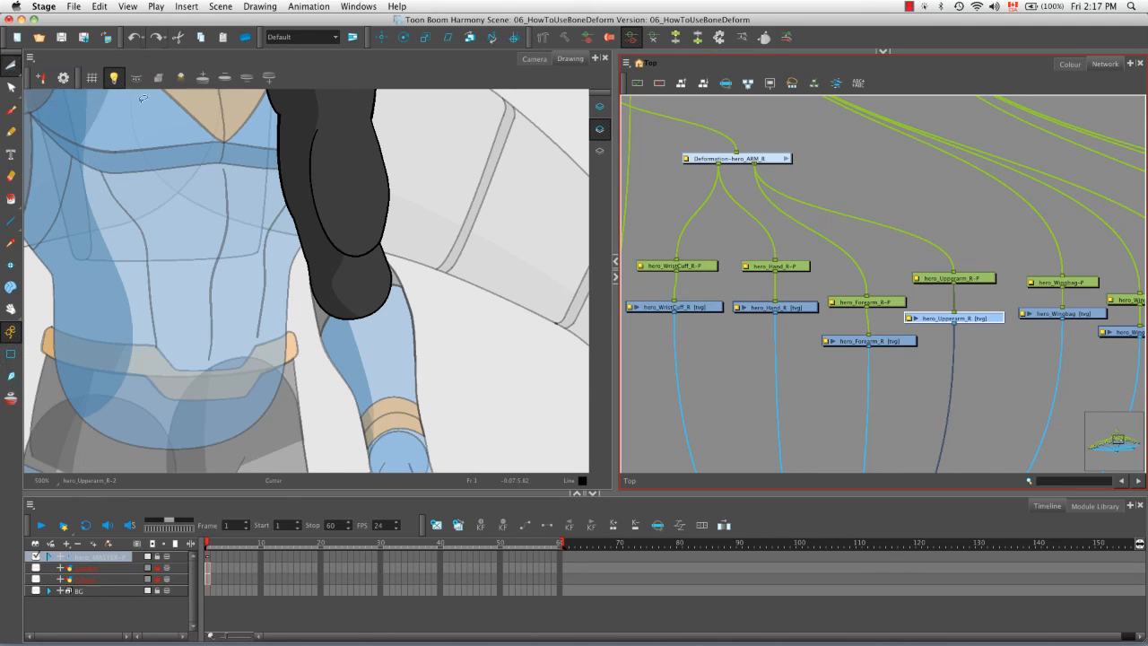
mouse_move(429, 286)
mouse_down()
mouse_move(332, 271)
mouse_move(397, 335)
mouse_move(336, 275)
mouse_move(385, 274)
mouse_up()
key(Escape)
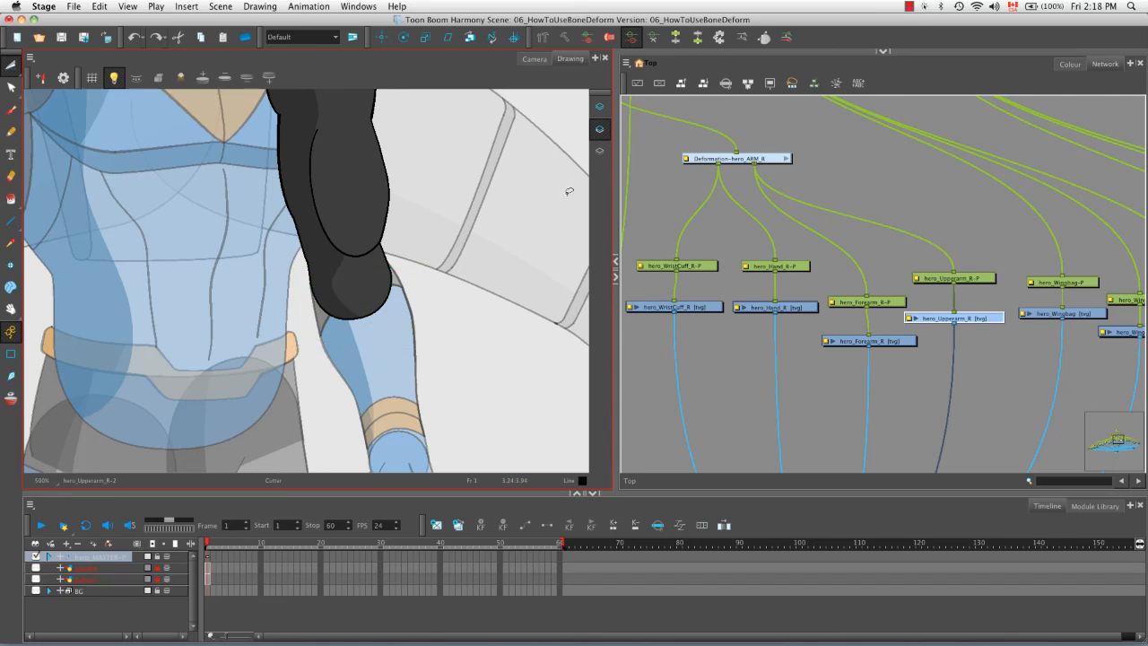
- Try selecting the elbow end of the hero_Upperarm_R drawing with the Cutter tool's Marquee option, and cancel the selection
click(884, 51)
click(645, 98)
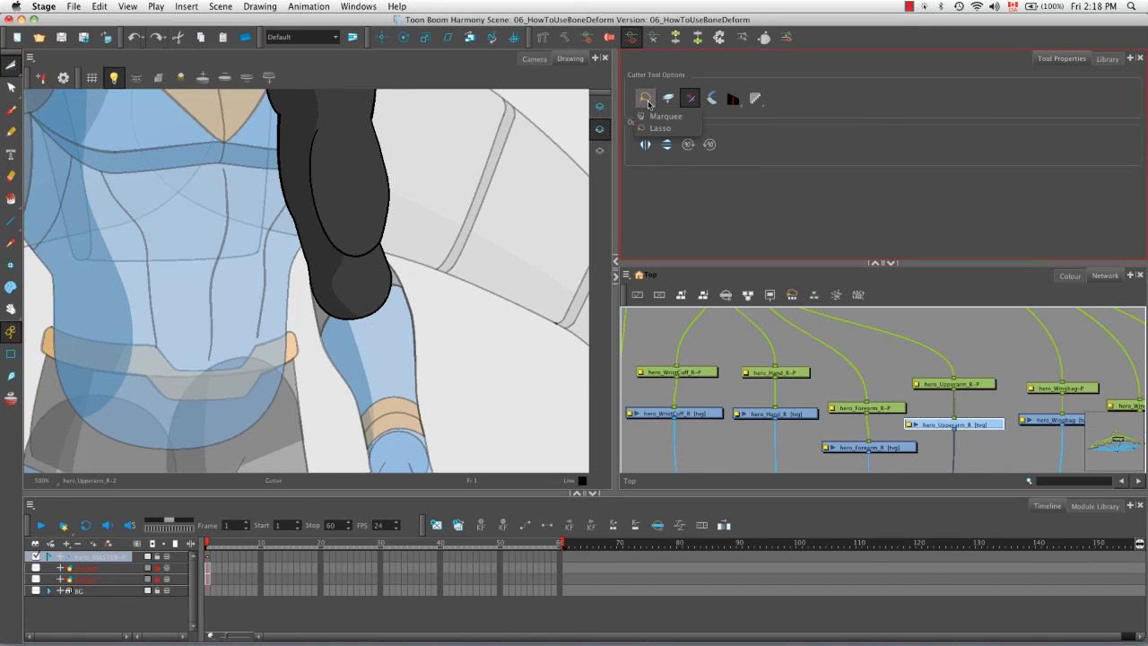
mouse_move(296, 349)
mouse_down()
mouse_move(406, 317)
mouse_move(415, 274)
mouse_up()
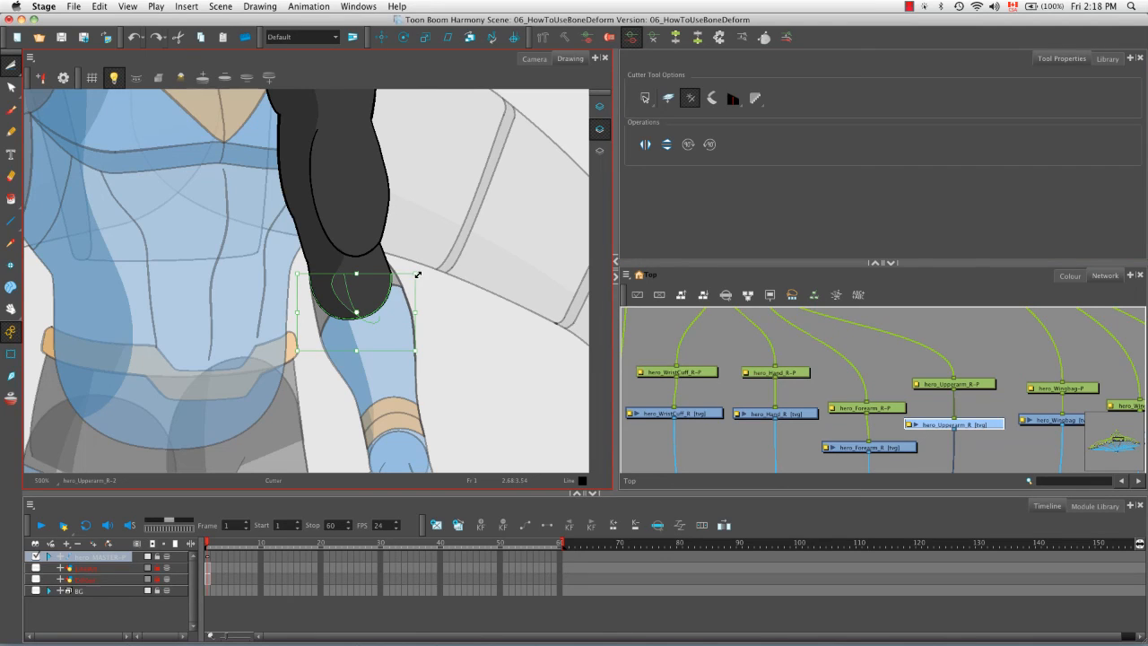
click(441, 268)
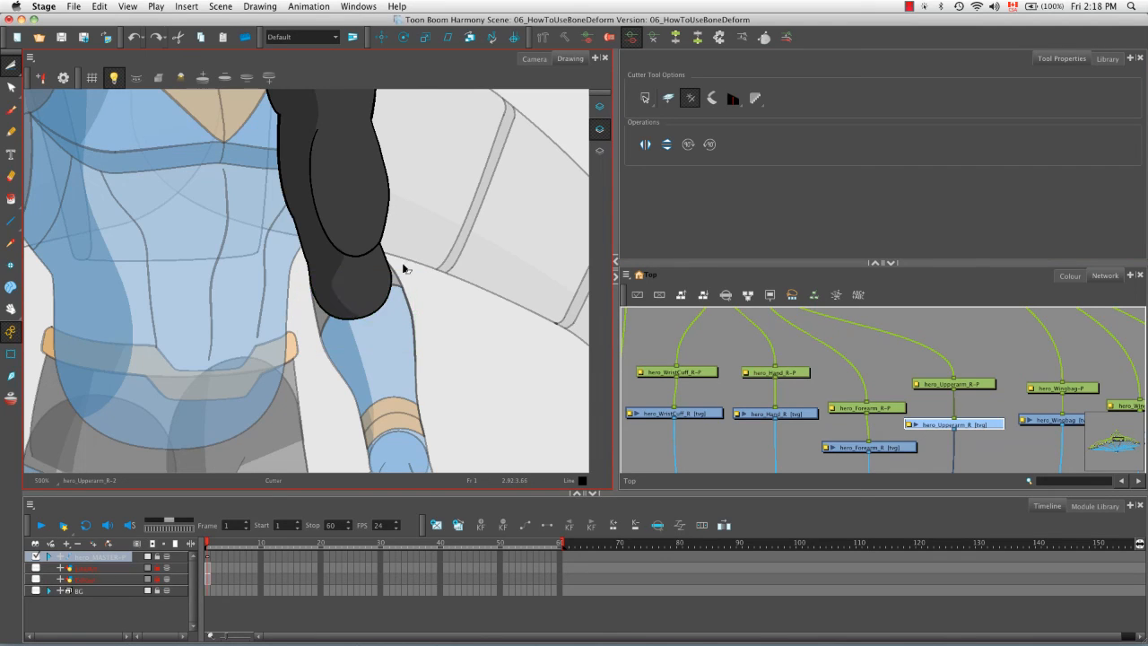
- Try cutting off the rounded elbow end of the hero_Upperarm_R drawing with the Cutter's Lasso option, and undo the deletion
click(645, 98)
click(663, 128)
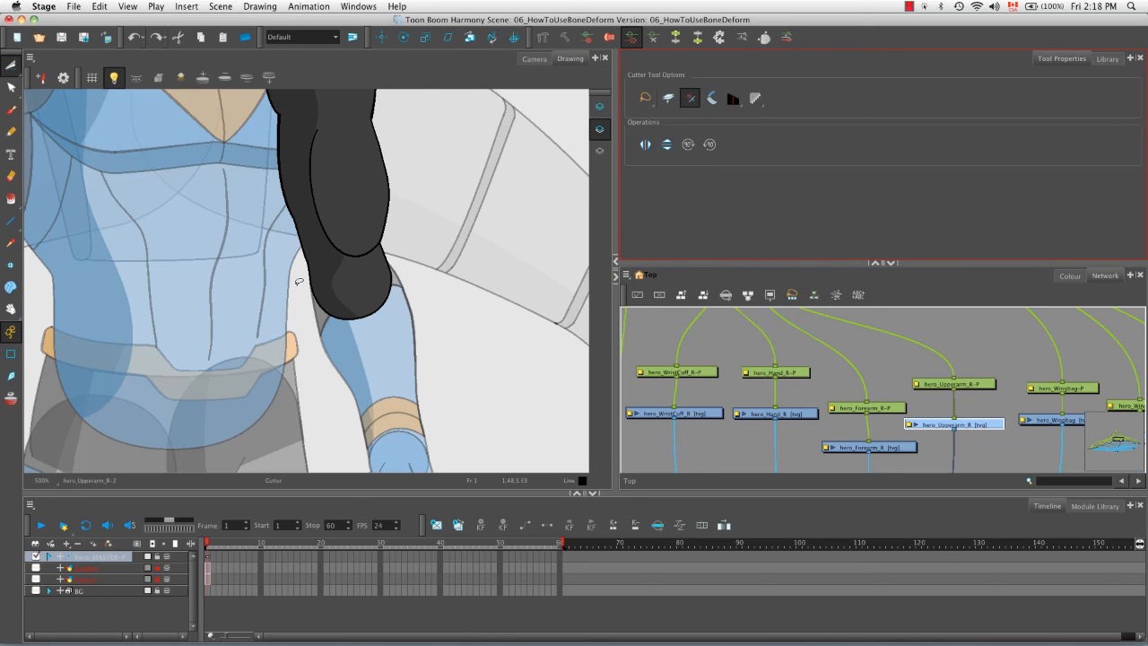
mouse_move(300, 280)
mouse_down()
mouse_move(405, 247)
mouse_move(449, 315)
mouse_move(301, 345)
mouse_move(300, 278)
mouse_up()
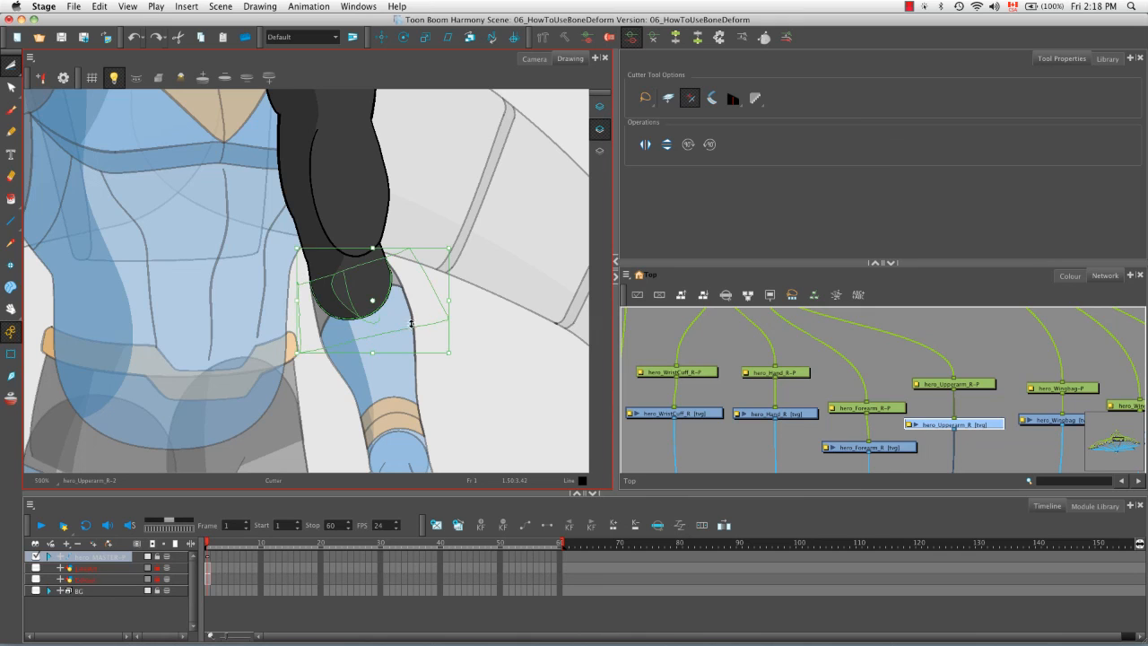
key(BackSpace)
key(space)
key(2)
key(2)
key(2)
mouse_move(371, 316)
mouse_down()
mouse_move(375, 306)
mouse_move(292, 349)
mouse_up()
key(space)
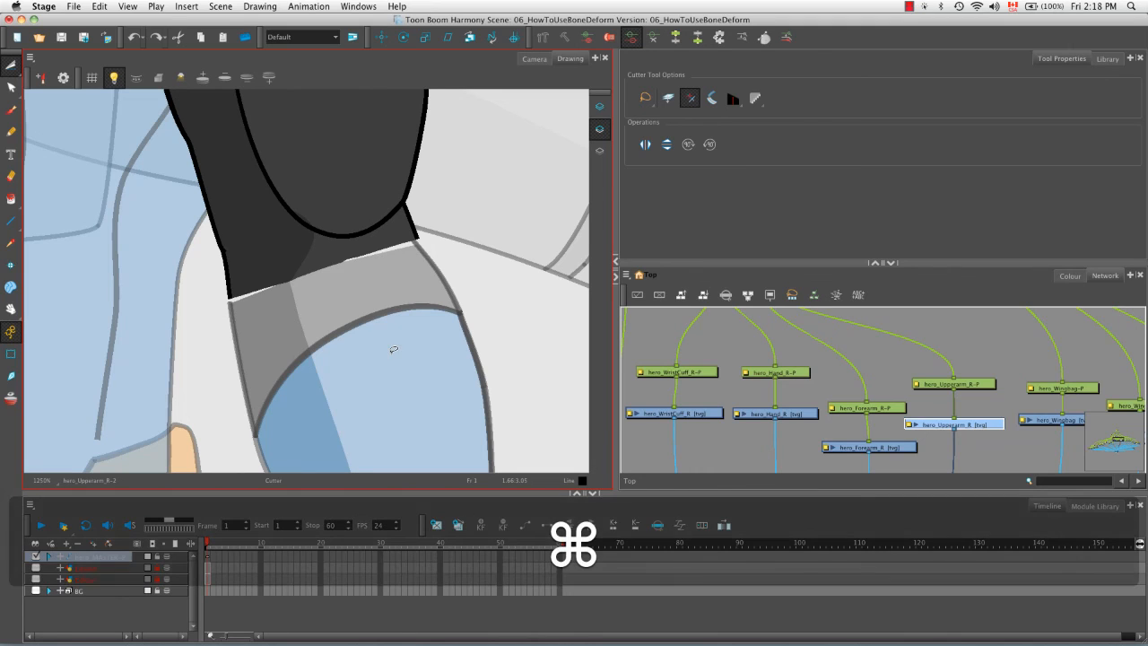
key(super+z)
- Cut off the rounded elbow end of the hero_Upperarm_R drawing with a lasso selection, and clean up the cut edge with the Eraser
mouse_move(219, 314)
mouse_down()
mouse_move(445, 244)
mouse_move(509, 334)
mouse_move(475, 377)
mouse_move(235, 395)
mouse_move(215, 312)
mouse_move(223, 318)
mouse_up()
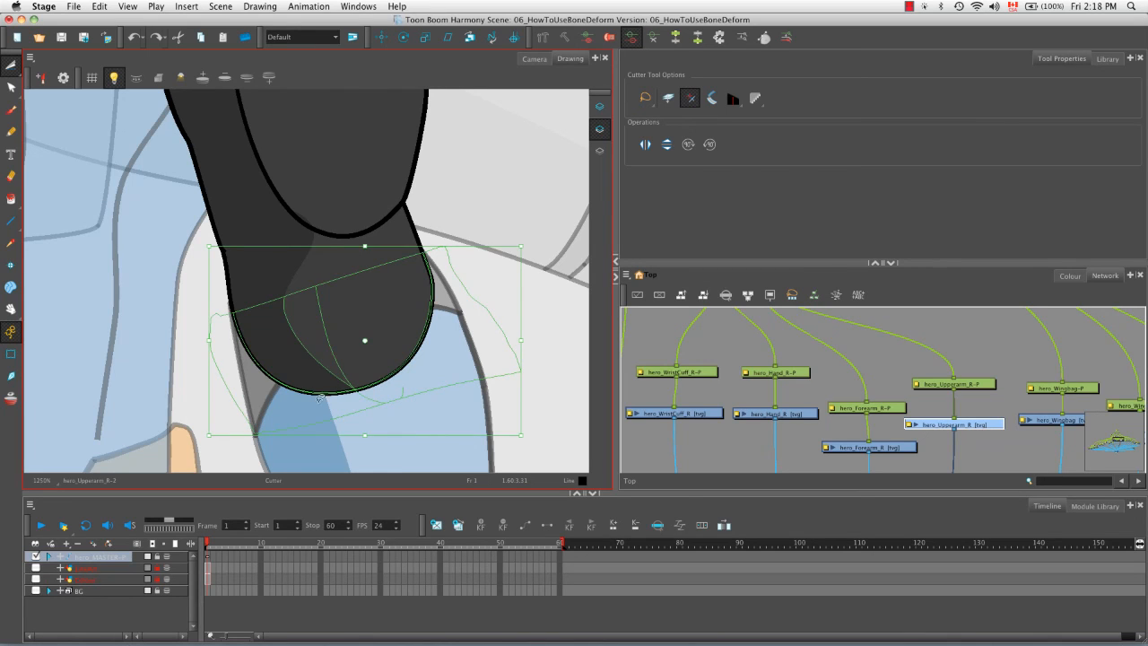
key(BackSpace)
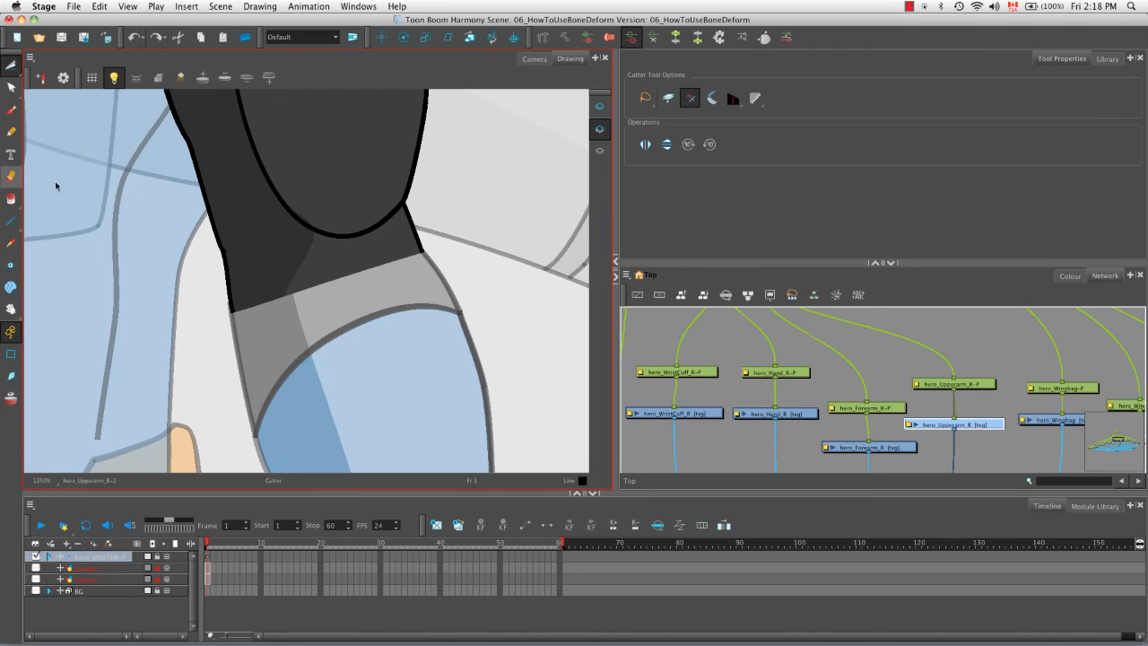
key(alt+5)
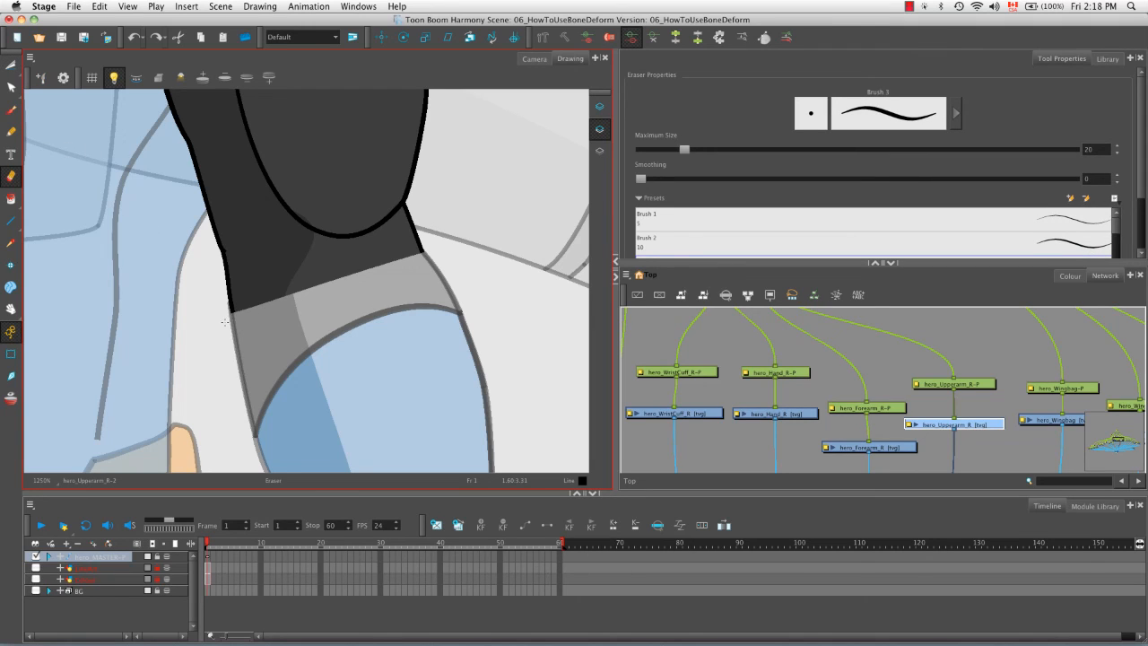
drag(235, 314, 485, 244)
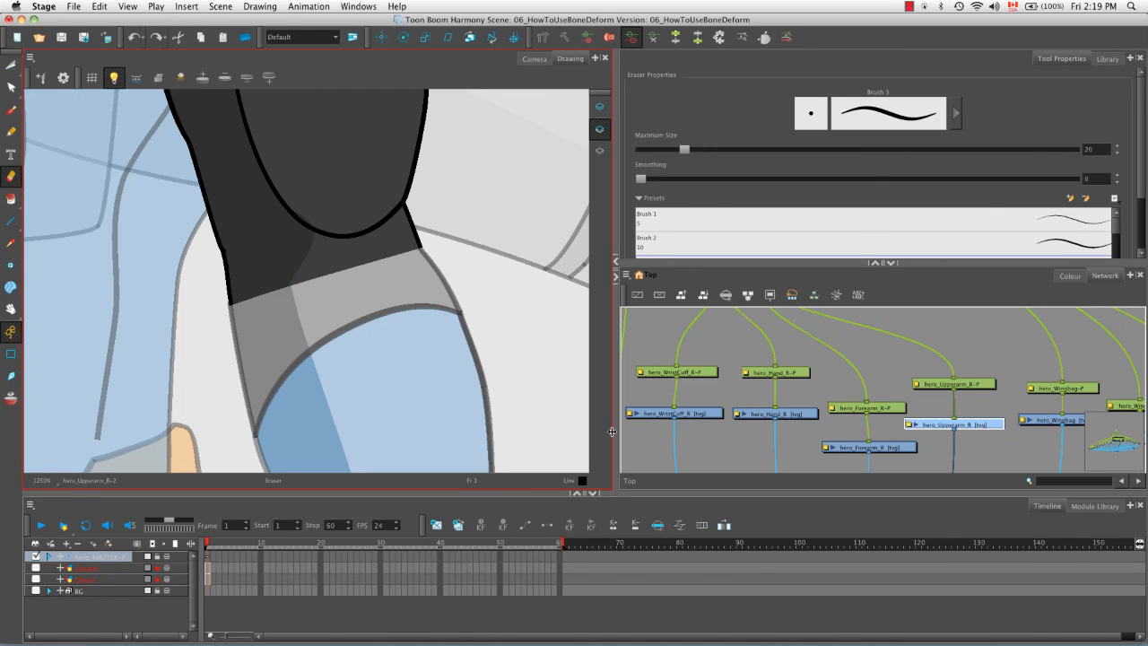
- Turn off the light table, inspect the trimmed hero_Upperarm_R drawing on its own, and return to the Camera view
click(683, 417)
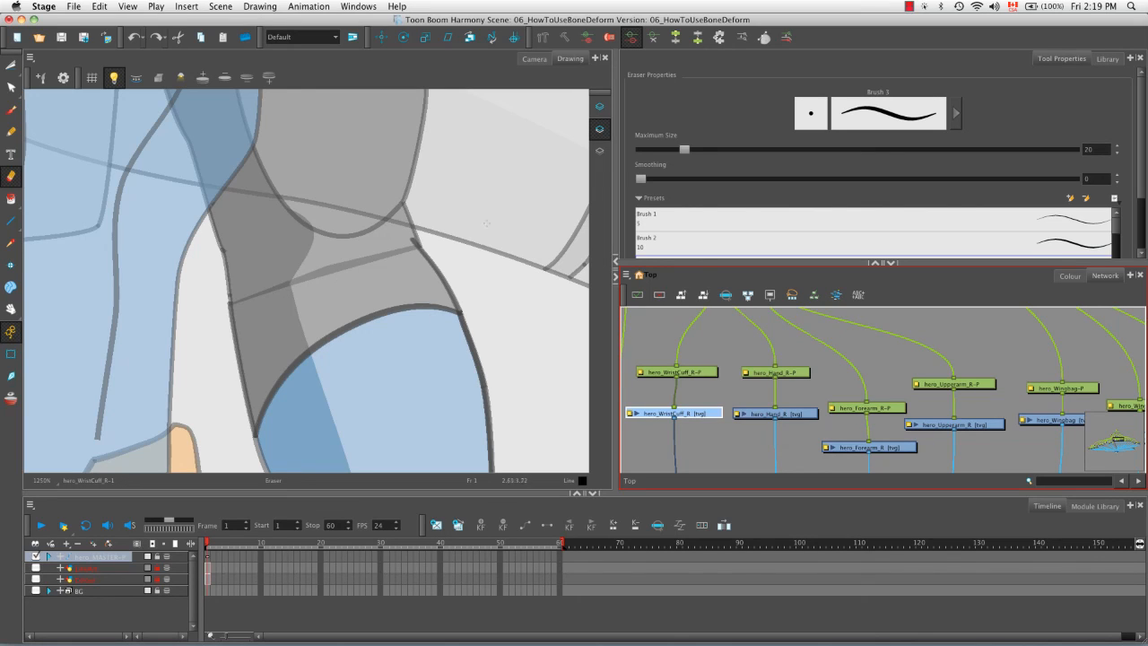
click(114, 78)
click(982, 427)
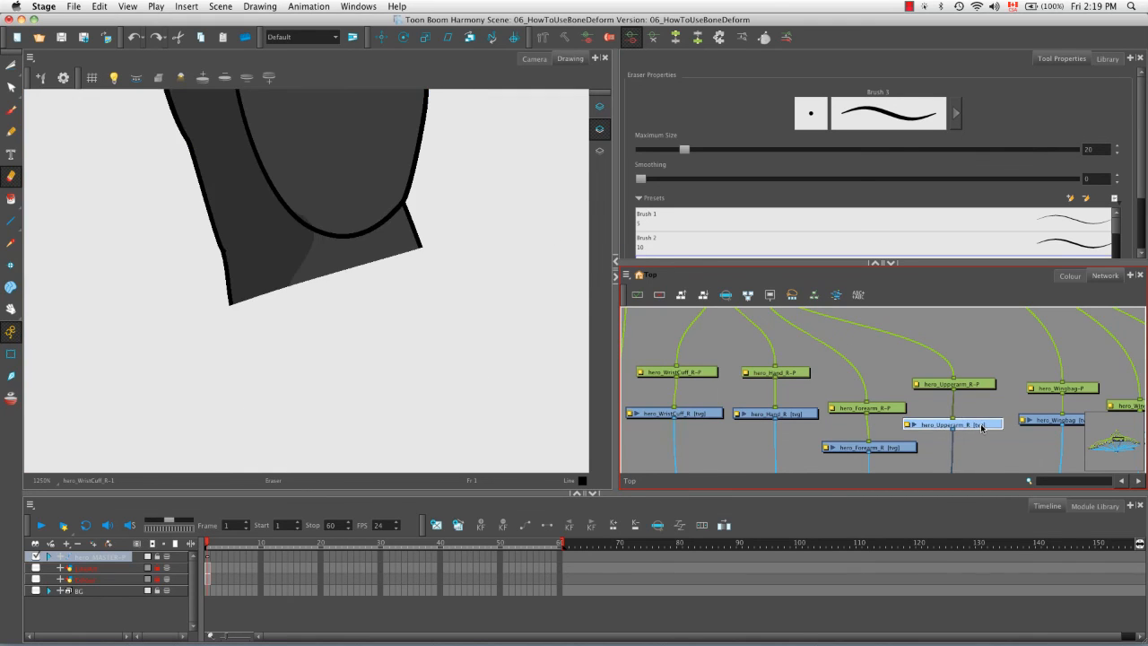
drag(436, 212, 452, 351)
key(1)
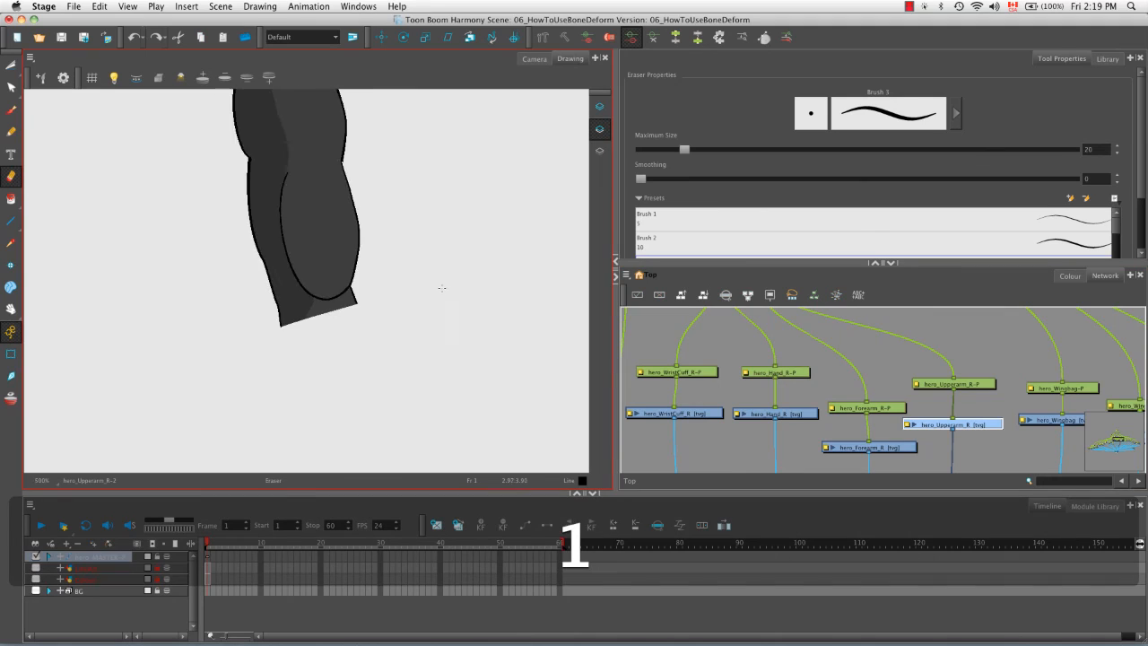
key(1)
drag(400, 257, 427, 329)
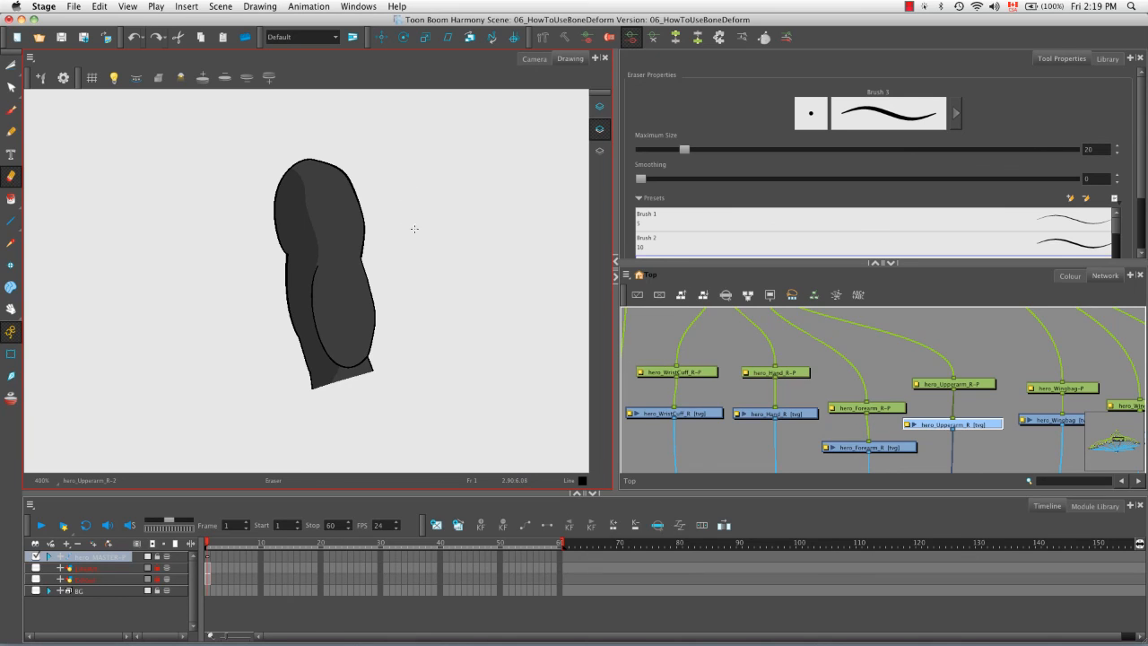
click(532, 59)
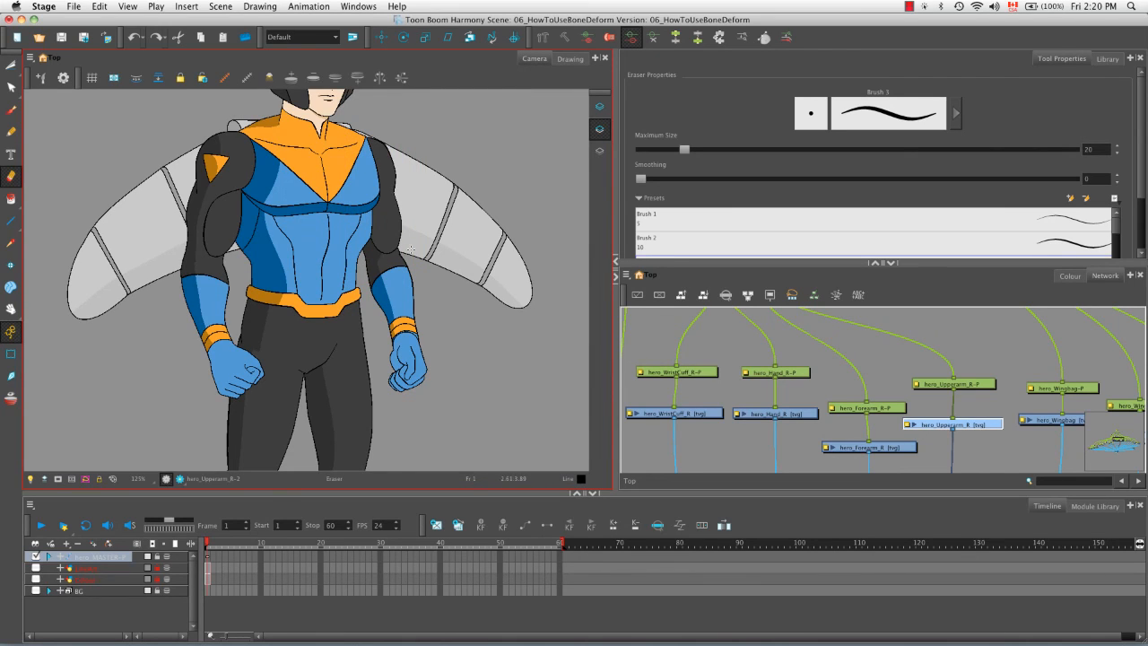
click(875, 262)
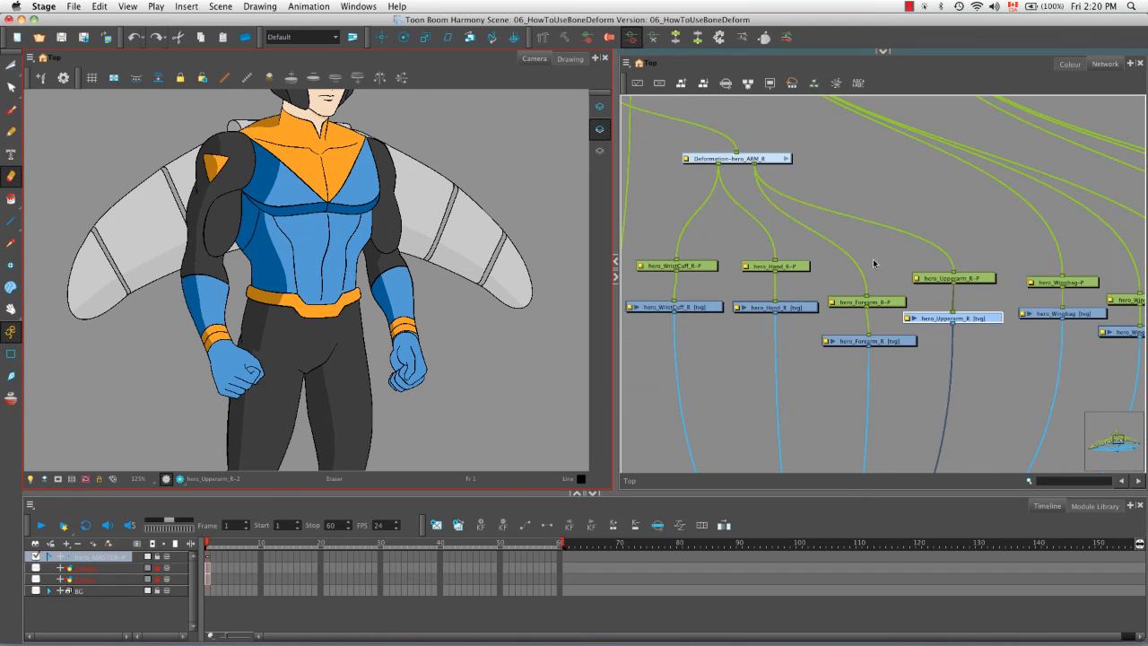
- Examine how the arm deformation group, wing and leg branches connect up to the master peg in the network
click(979, 378)
key(space)
drag(1095, 364, 853, 345)
key(space)
drag(763, 313, 841, 379)
key(1)
key(1)
key(1)
key(space)
drag(797, 297, 820, 337)
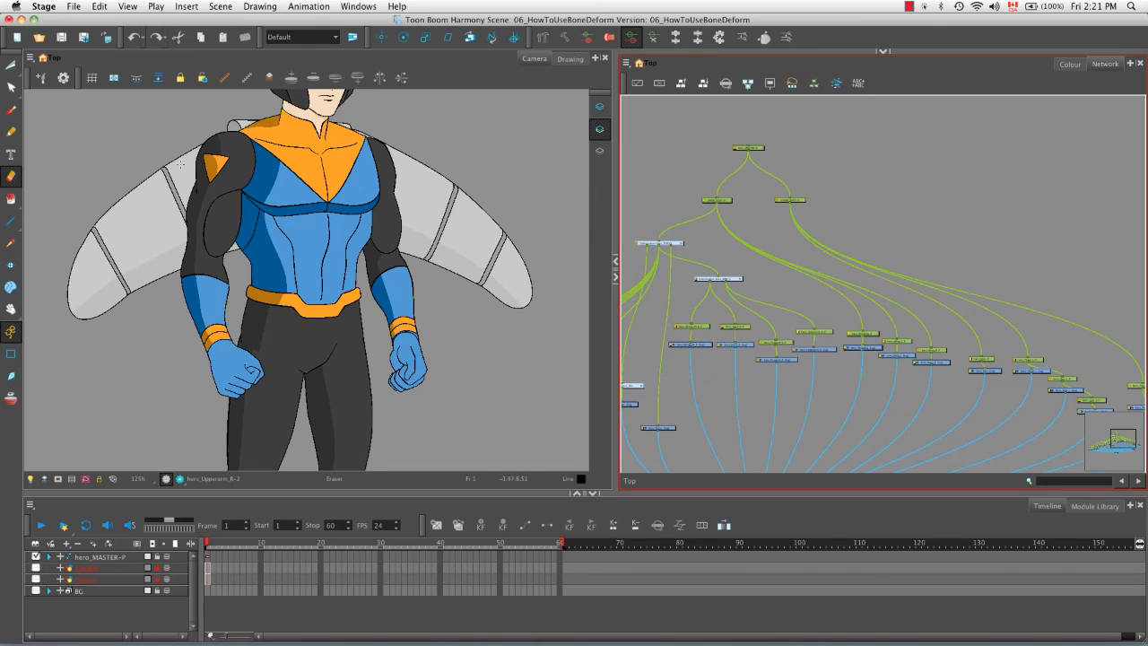
- Try moving both wings and the wing bag together with the Transform tool, and undo the move
click(10, 354)
click(137, 265)
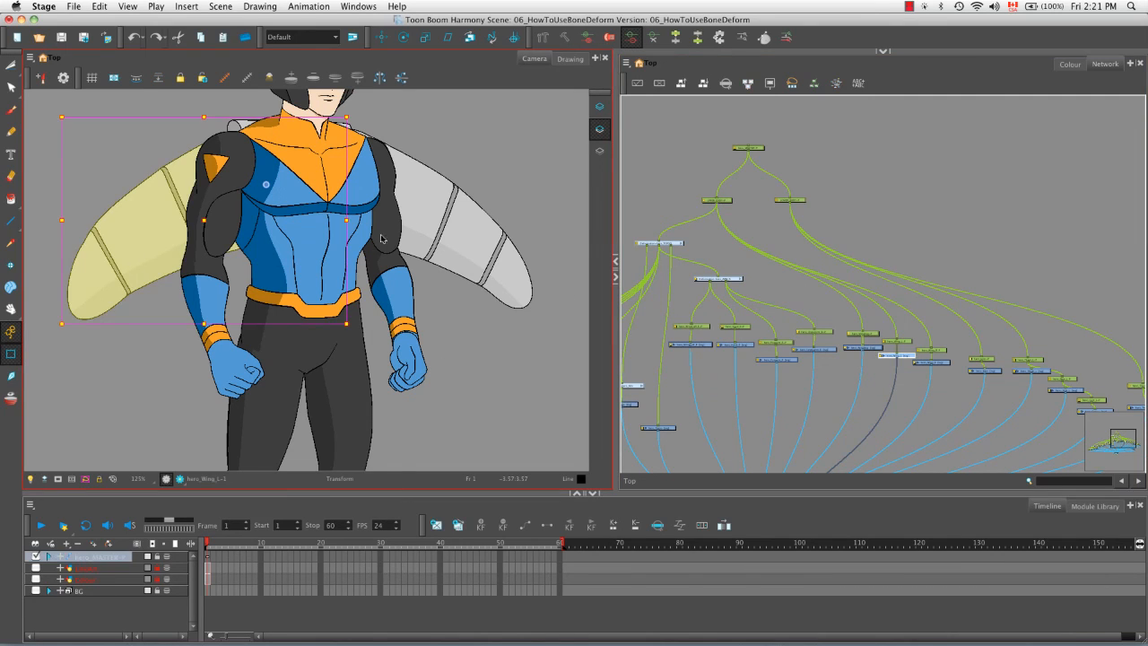
shift+click(438, 223)
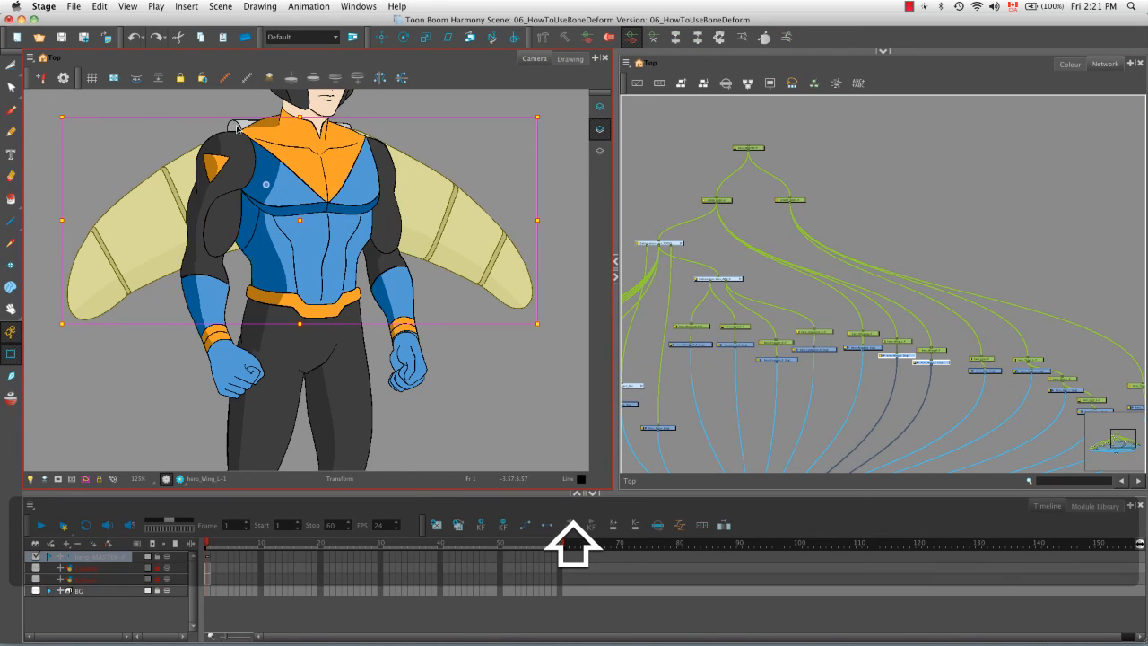
drag(433, 211, 409, 182)
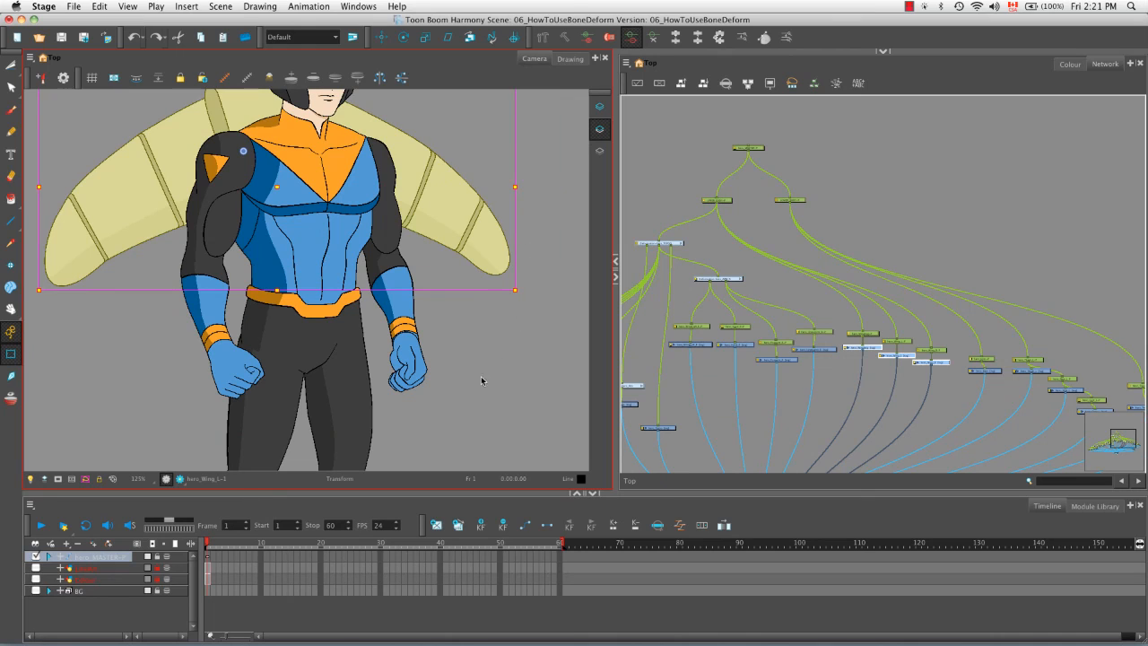
key(super+z)
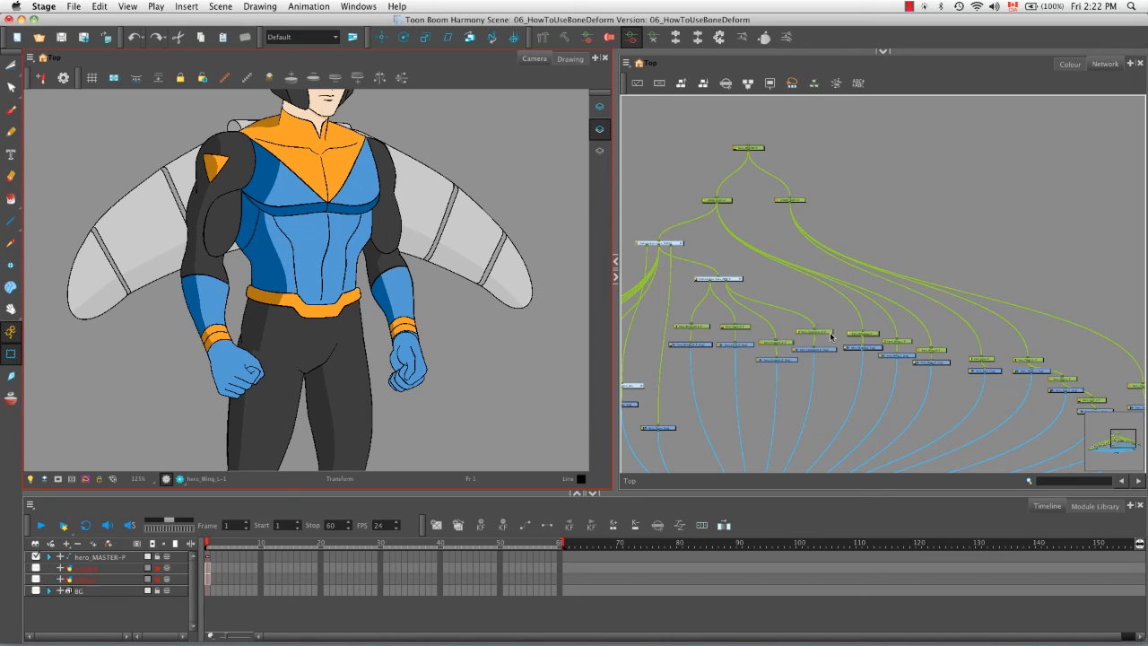
- Examine the peg hierarchy of the hips, thighs, shins and feet in the leg branches of the network
key(space)
drag(919, 390, 793, 332)
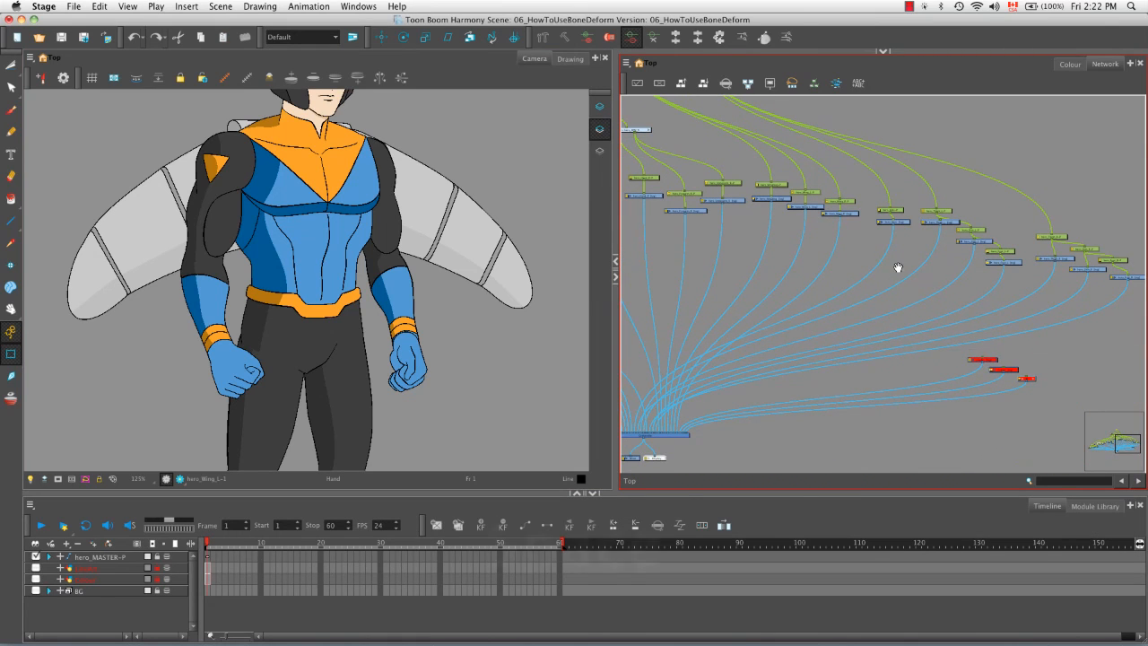
key(space)
drag(897, 267, 802, 310)
key(2)
key(2)
key(space)
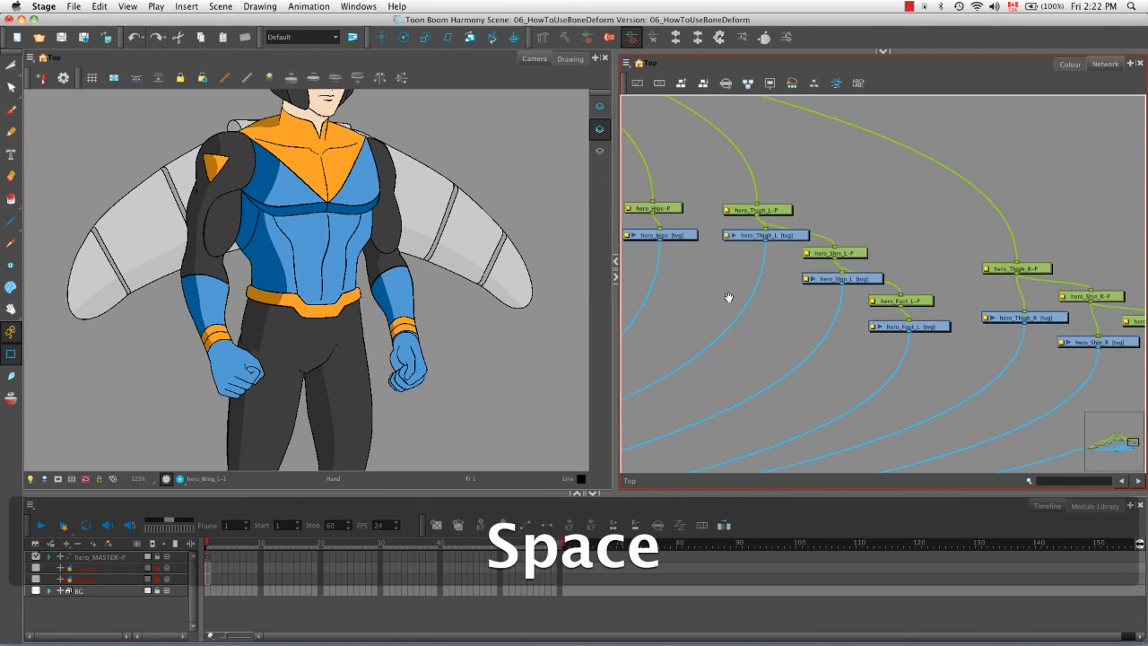
drag(727, 299, 817, 311)
key(space)
key(1)
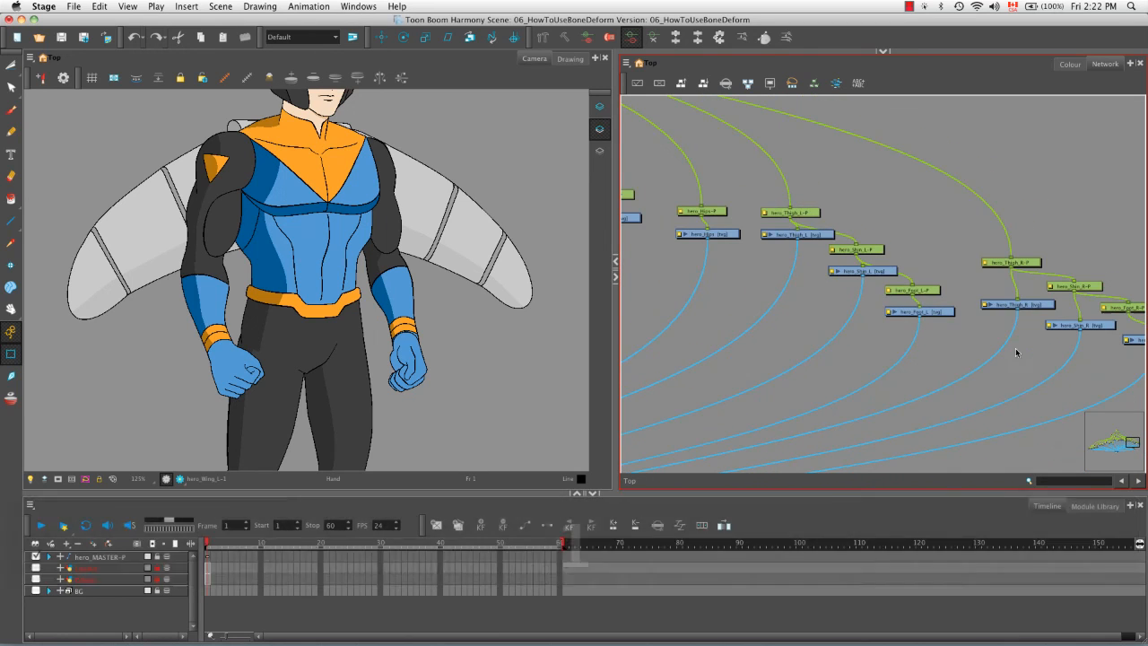
key(1)
key(space)
drag(1019, 353, 933, 353)
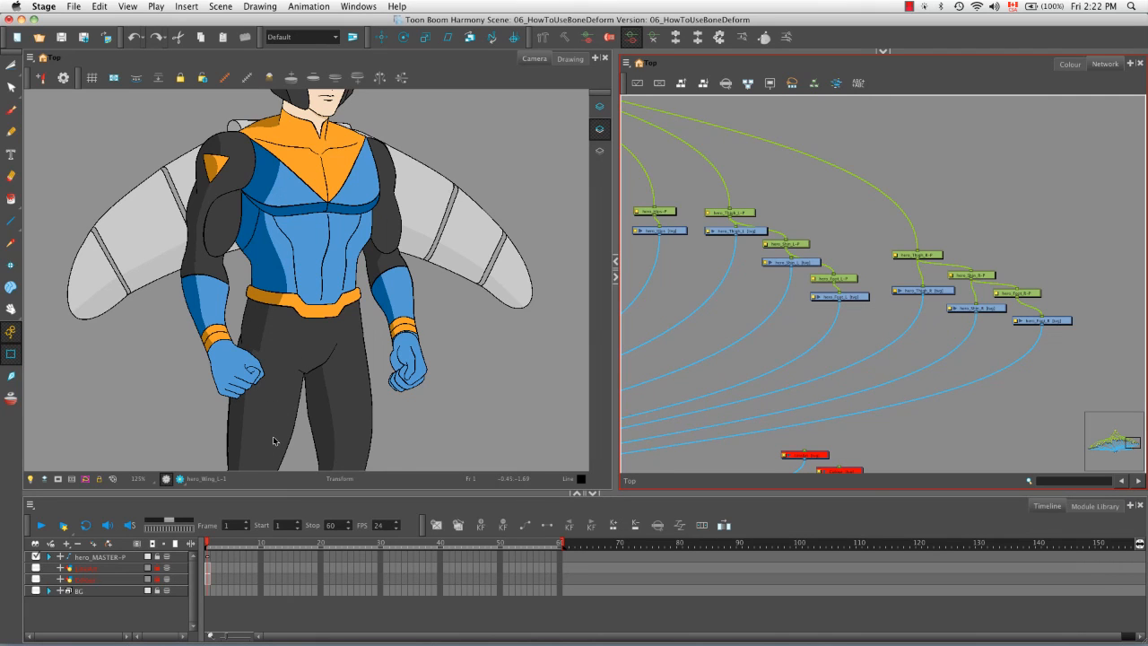
- Inspect the hero's legs and boots in the Camera view, and reset the view to show the full character
key(space)
drag(404, 432, 426, 292)
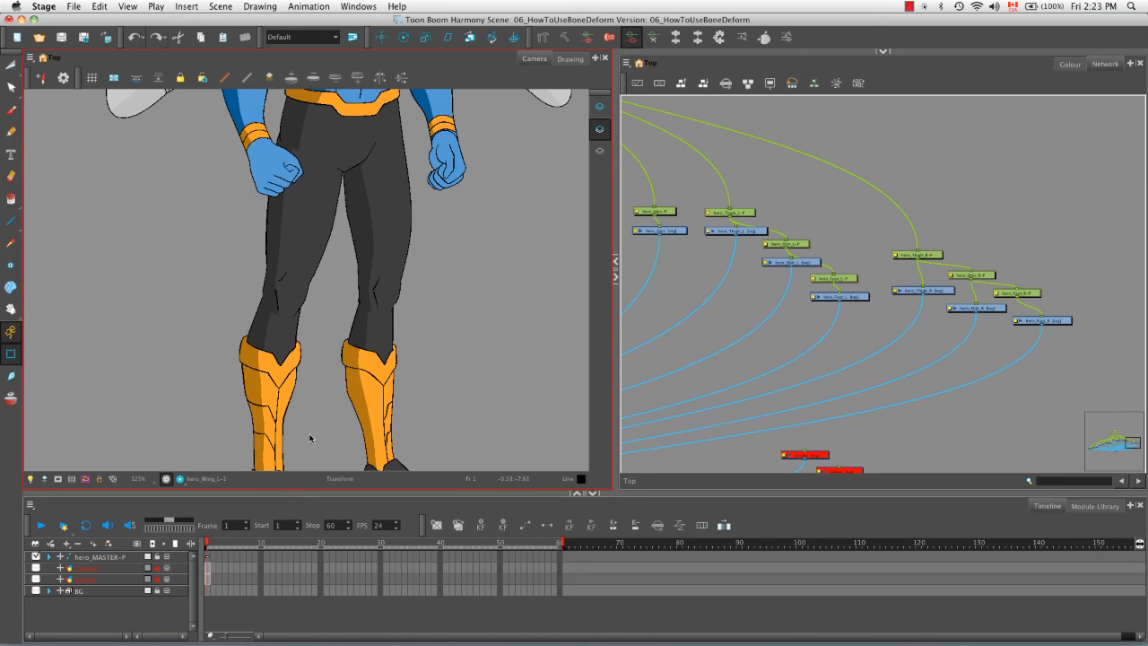
key(space)
drag(485, 288, 489, 354)
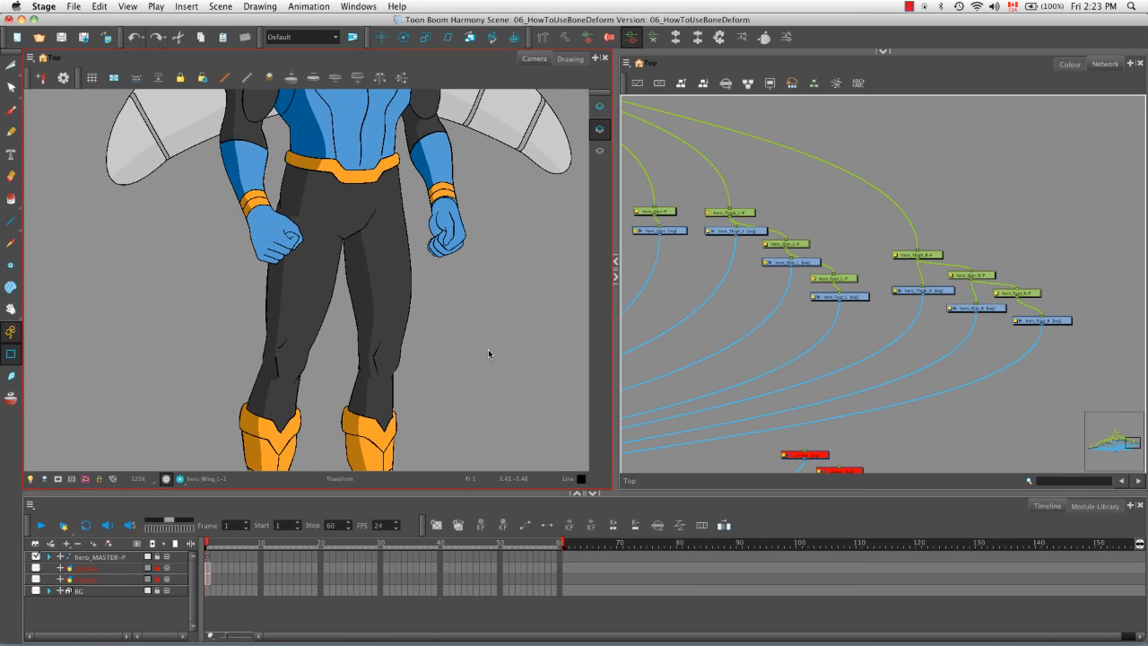
key(shift+m)
- Review the character's complete network structure, from the master peg through all body branches down to the Composite
click(924, 417)
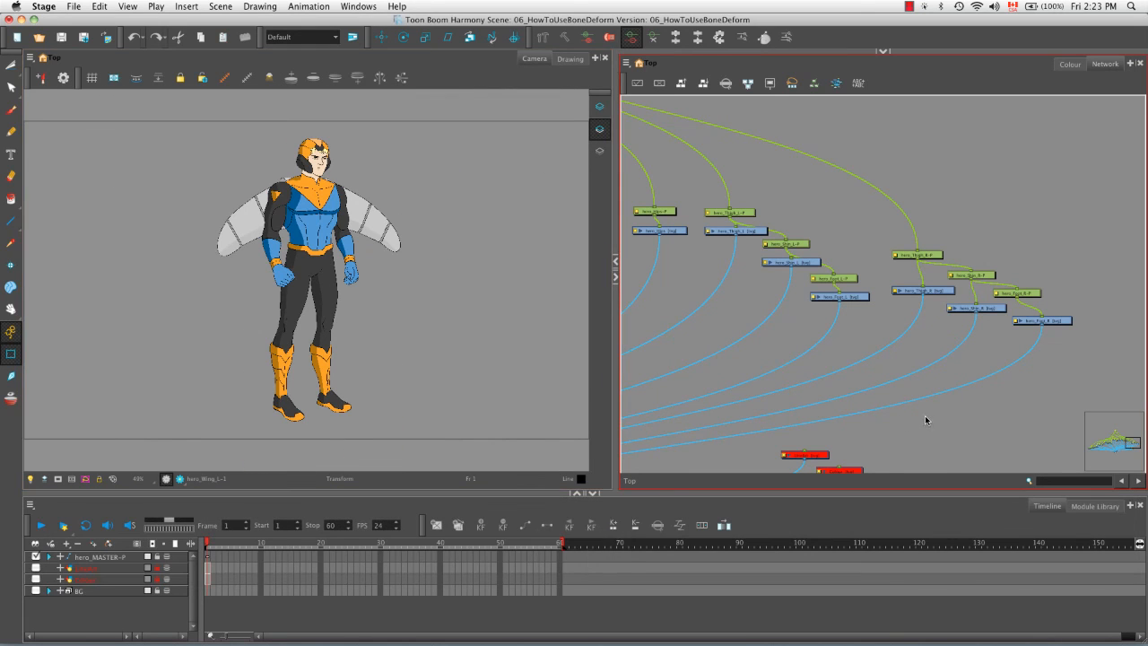
key(1)
key(1)
key(1)
key(1)
key(space)
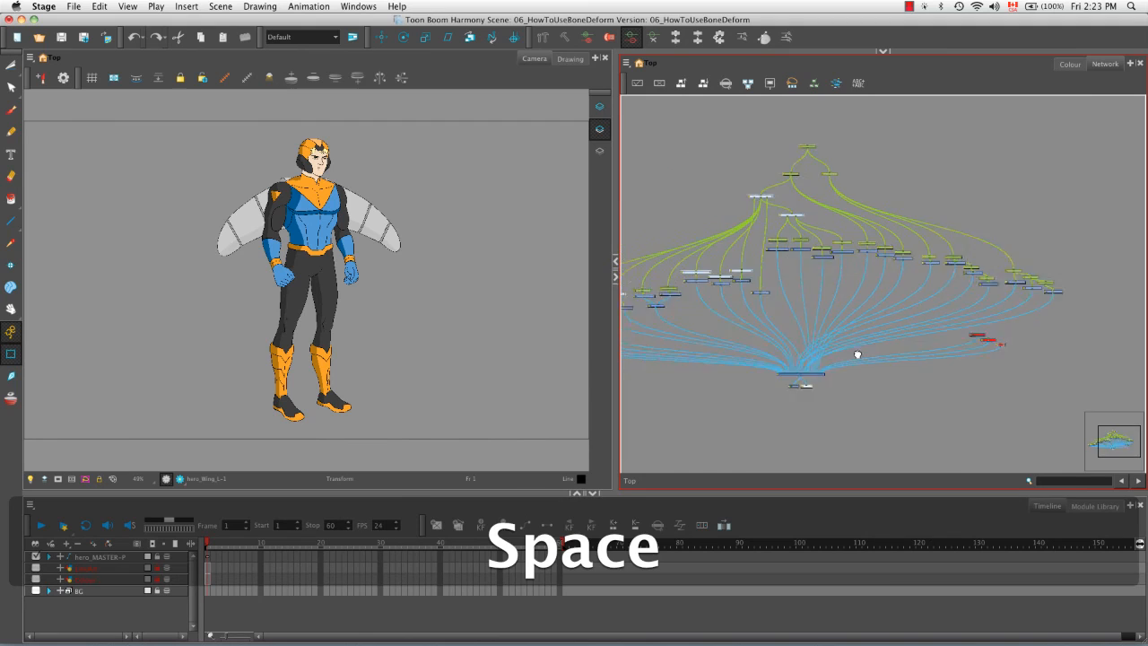
key(1)
key(space)
mouse_move(879, 333)
mouse_down()
mouse_move(910, 345)
mouse_move(892, 349)
mouse_up()
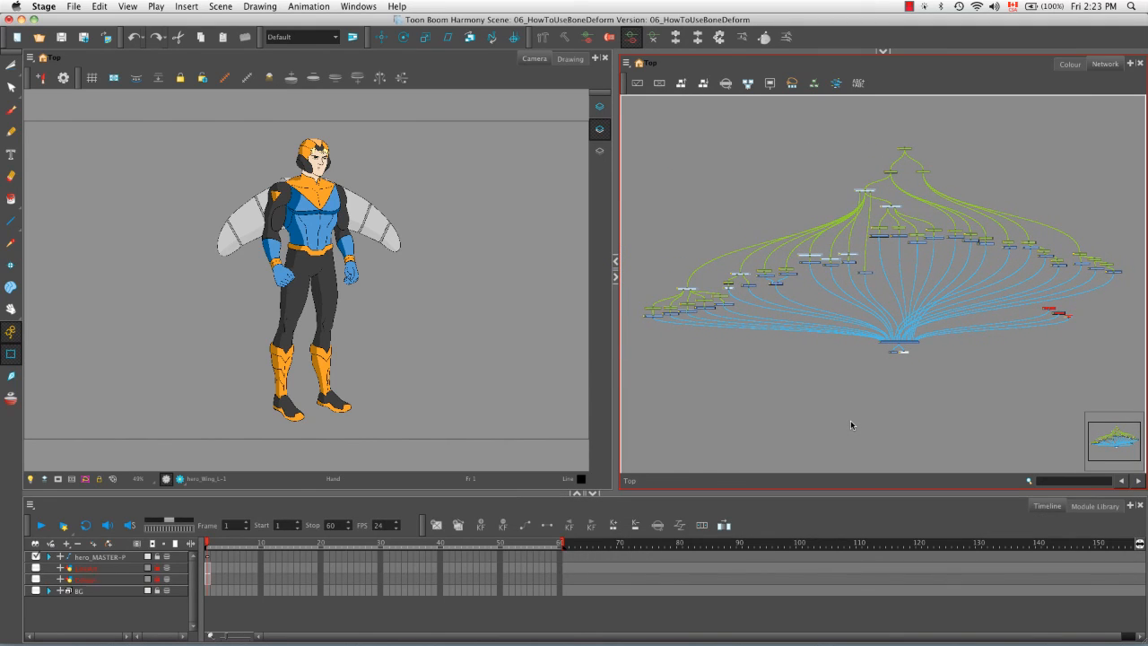